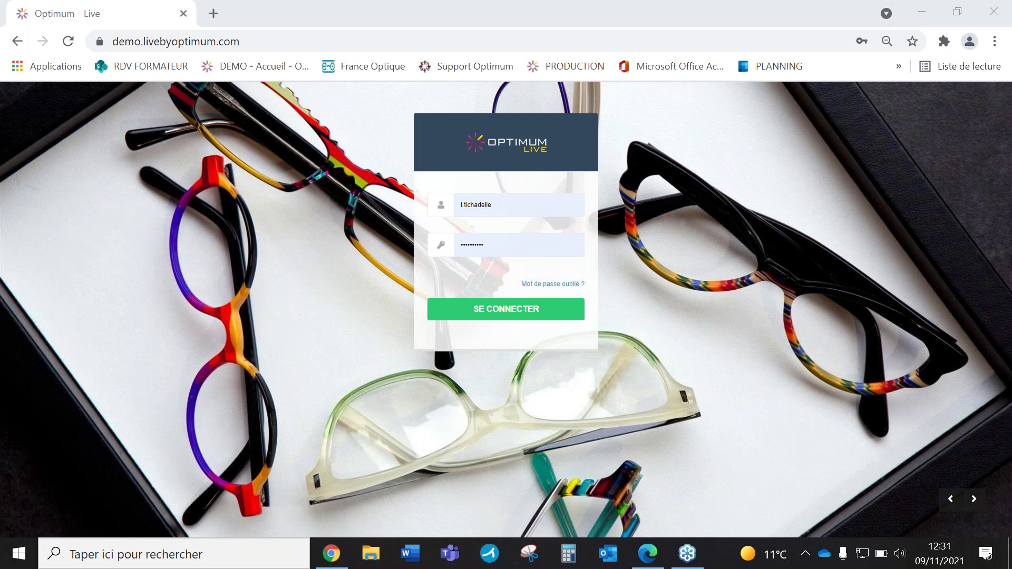
drag(287, 41, 74, 41)
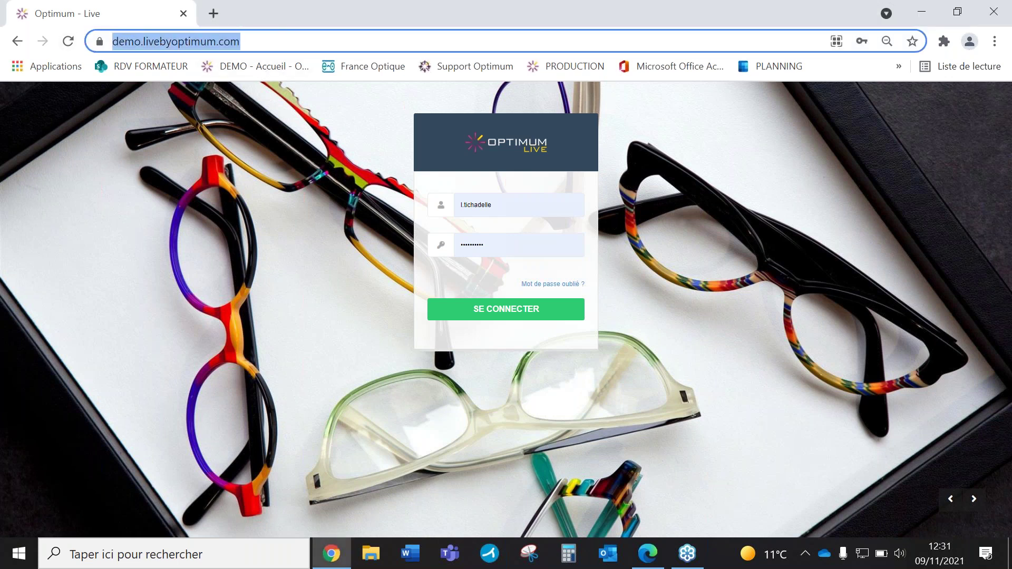
click(282, 42)
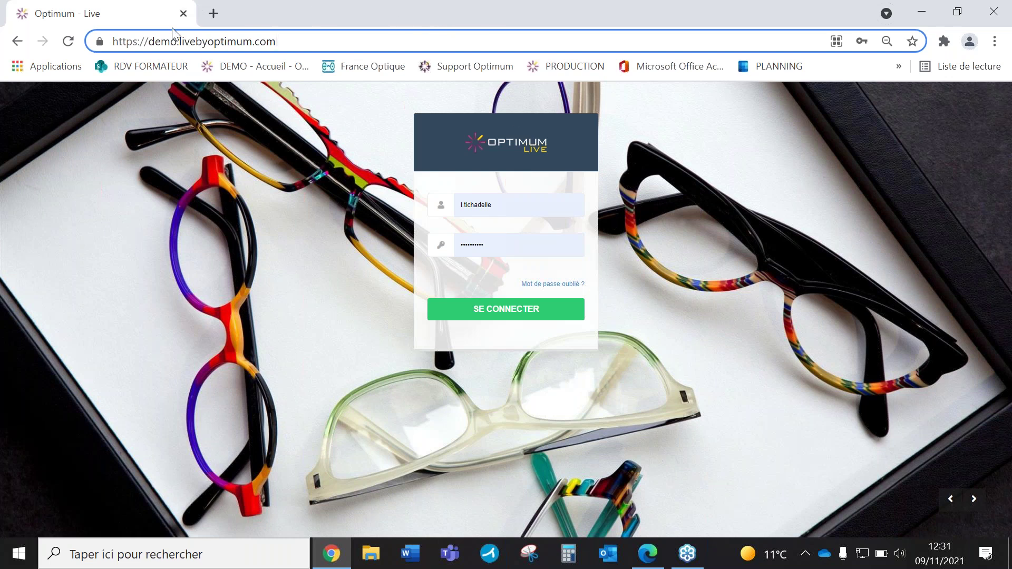
drag(274, 41, 65, 41)
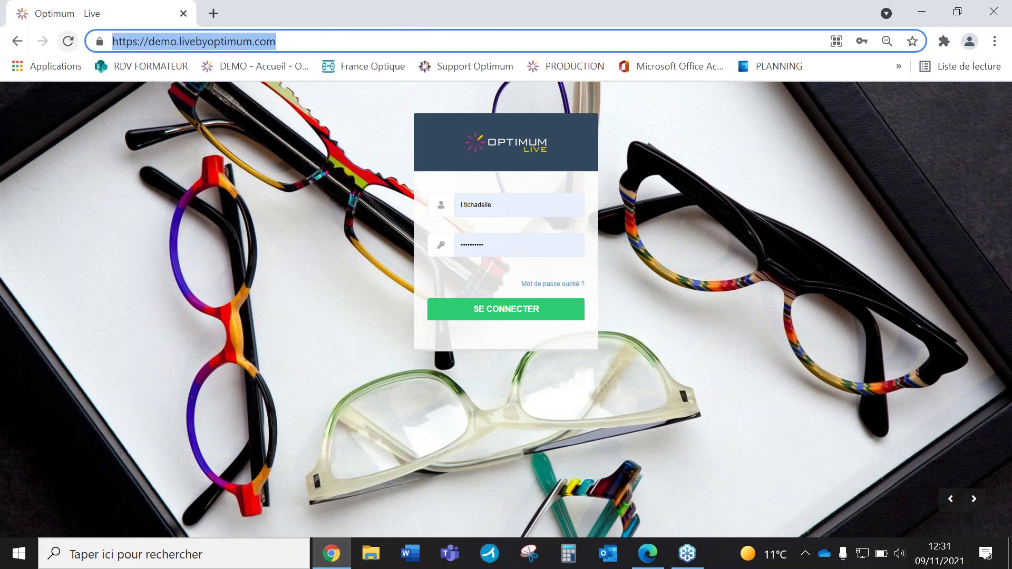
click(310, 37)
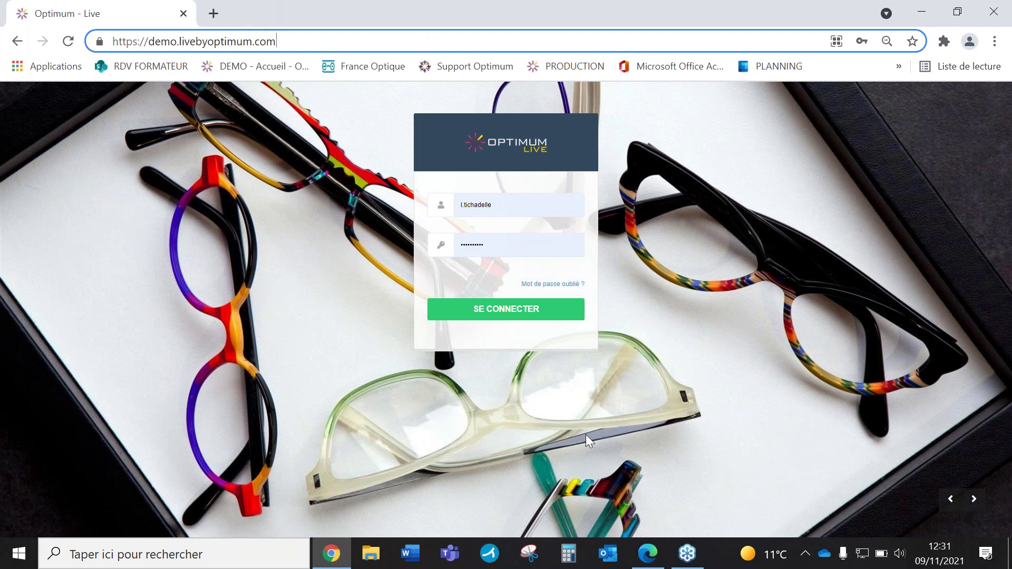
Step: Log in with the prefilled username and password and select the OPTIQUE DU COURS SV store
click(527, 198)
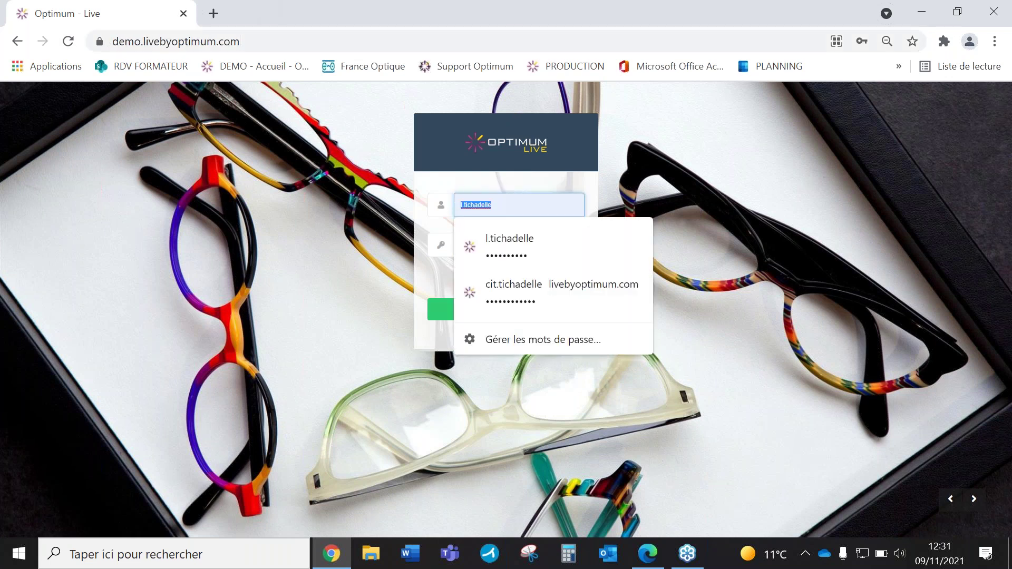
click(671, 188)
click(464, 244)
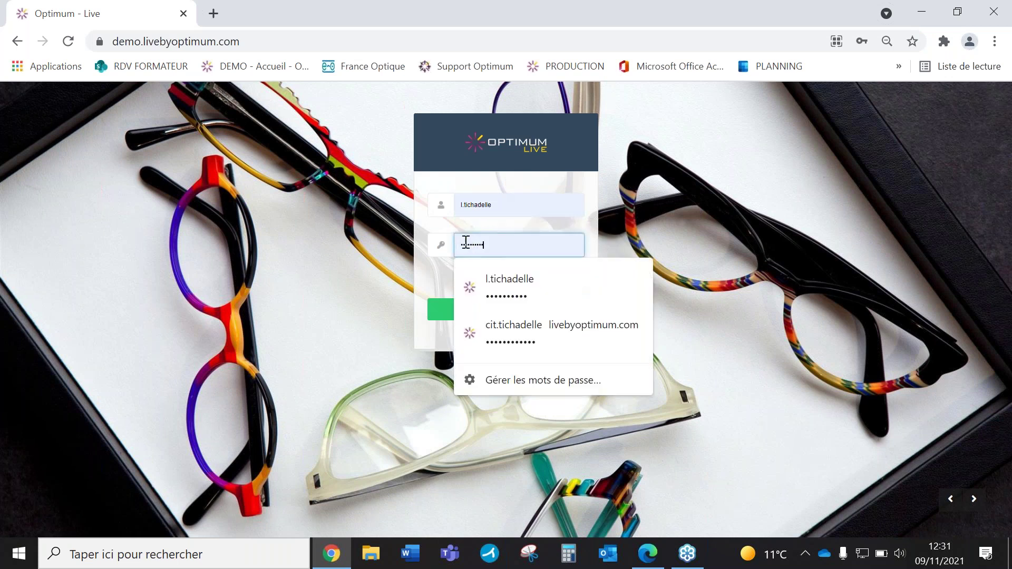
click(324, 232)
click(489, 311)
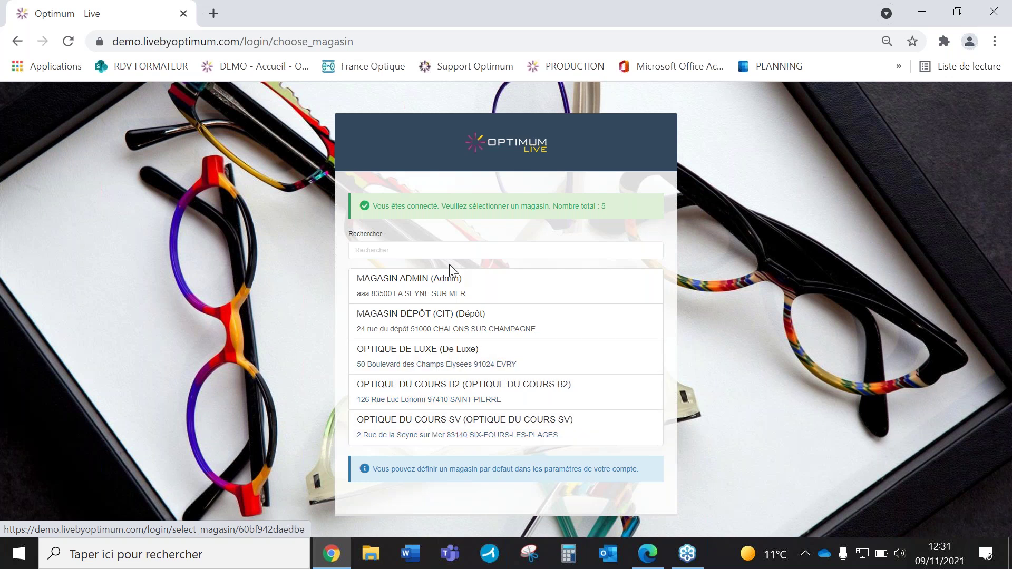
click(403, 437)
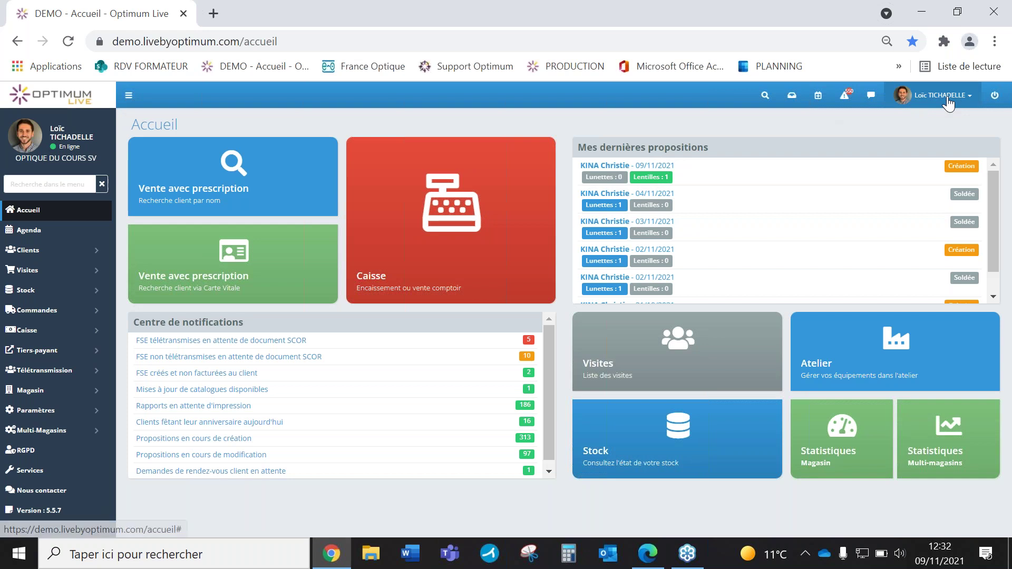
Step: Inspect the start date, end date and adviser search filters of the visits list and return to the home page
scroll(622, 232, down, 2)
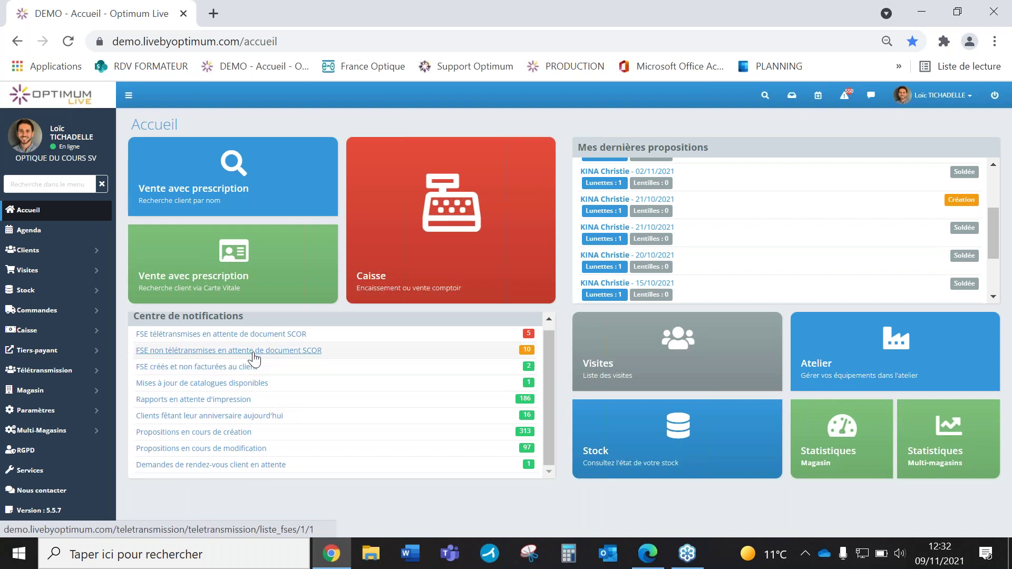
click(647, 359)
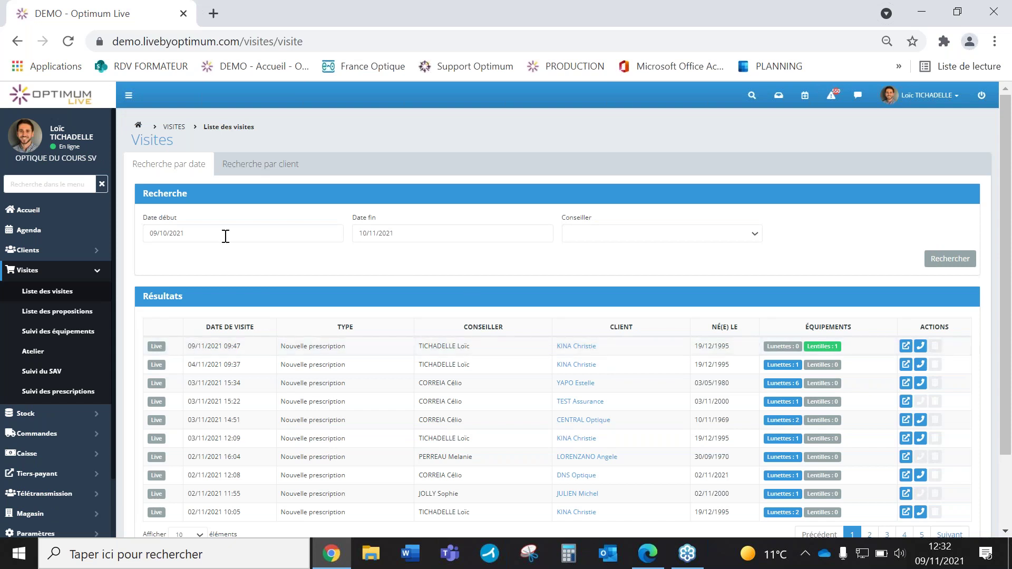
click(214, 233)
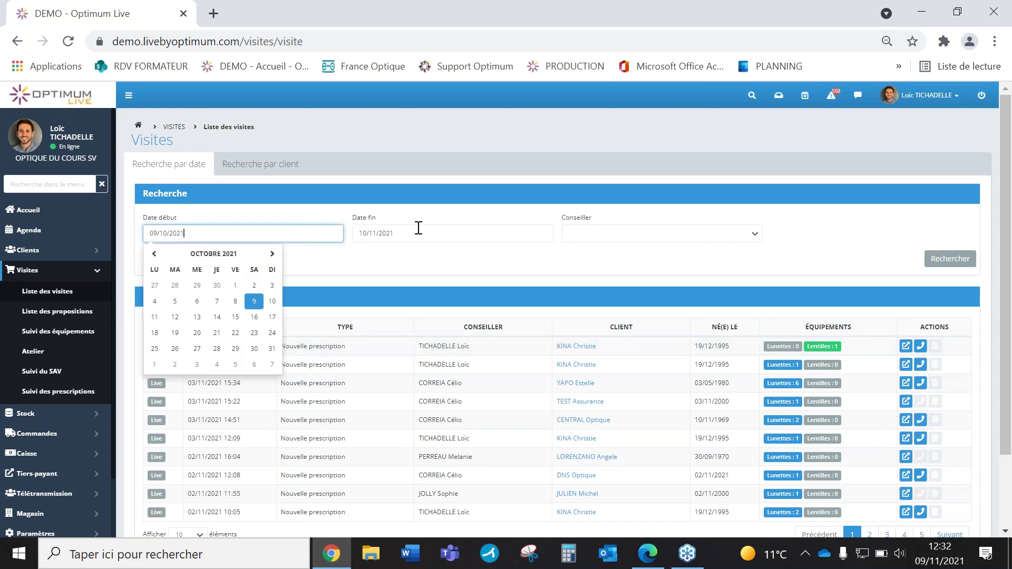
click(418, 232)
click(624, 233)
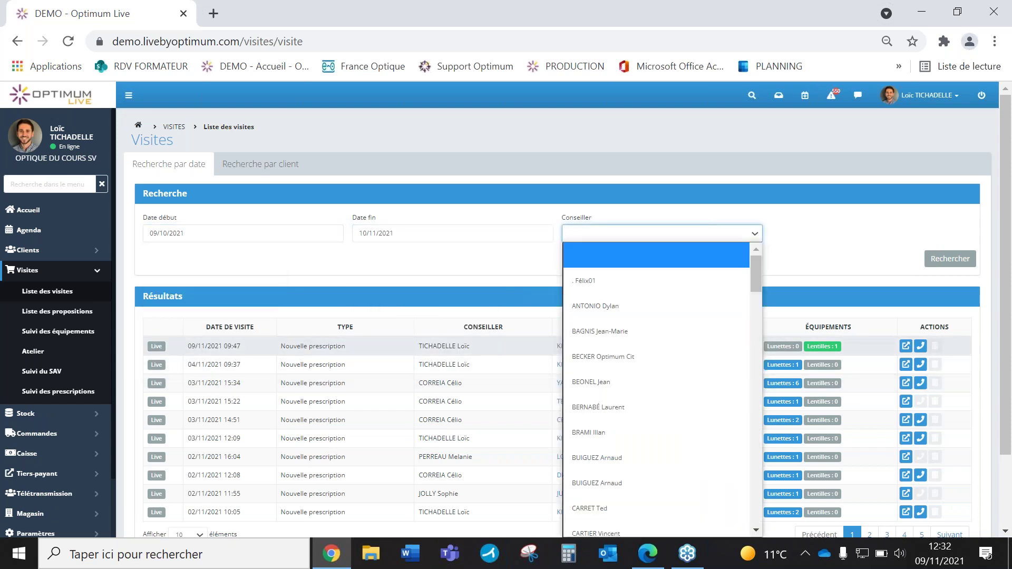
click(456, 217)
click(97, 102)
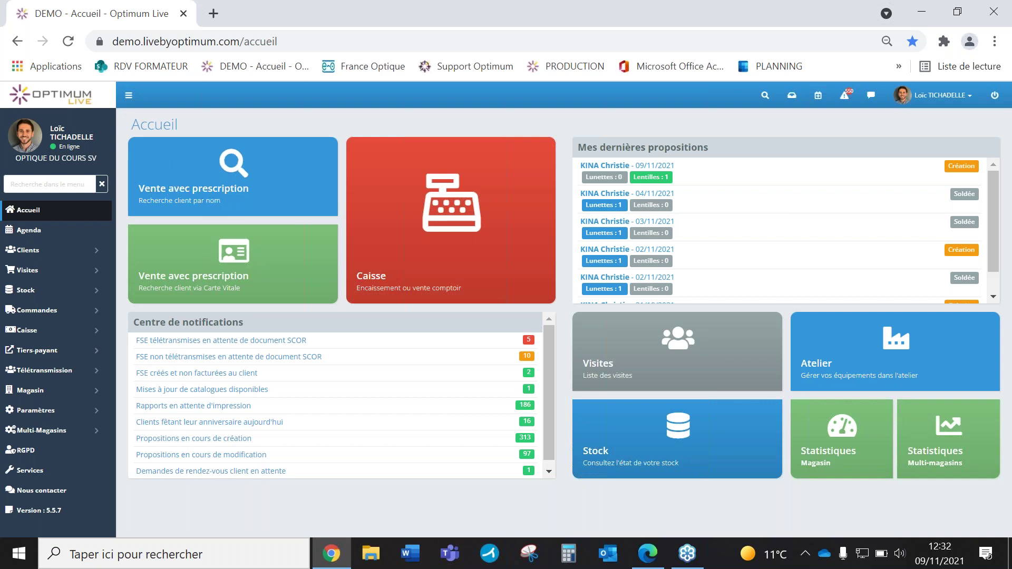
Step: View the header's client search, tray number search, agenda, notifications and chat, closing each one
click(765, 98)
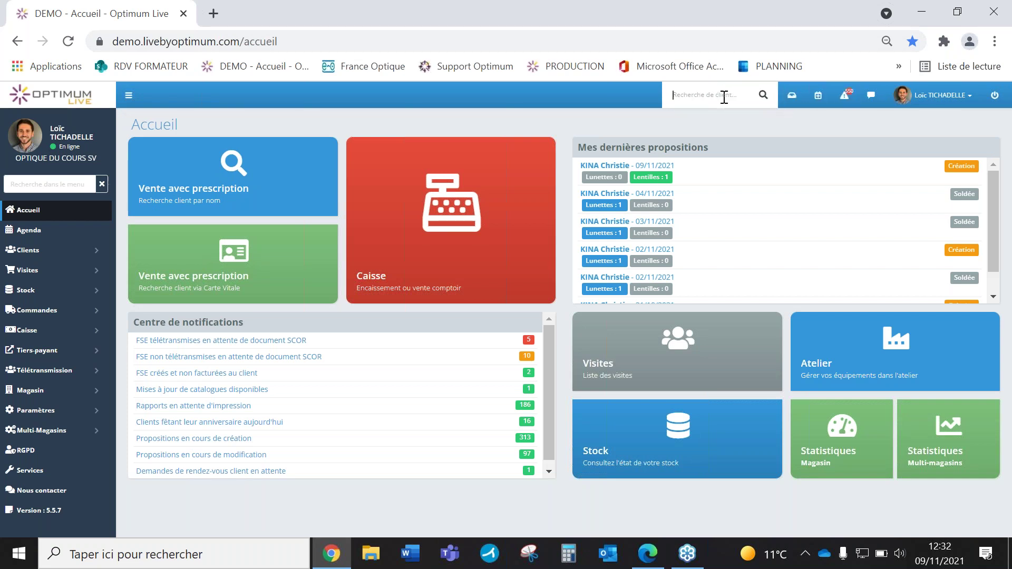
click(792, 95)
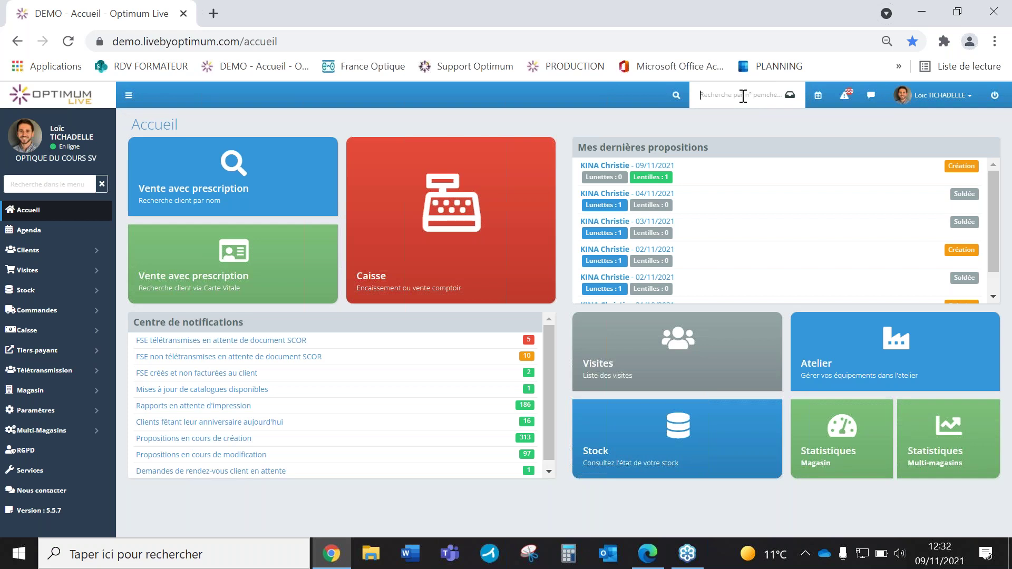
click(818, 95)
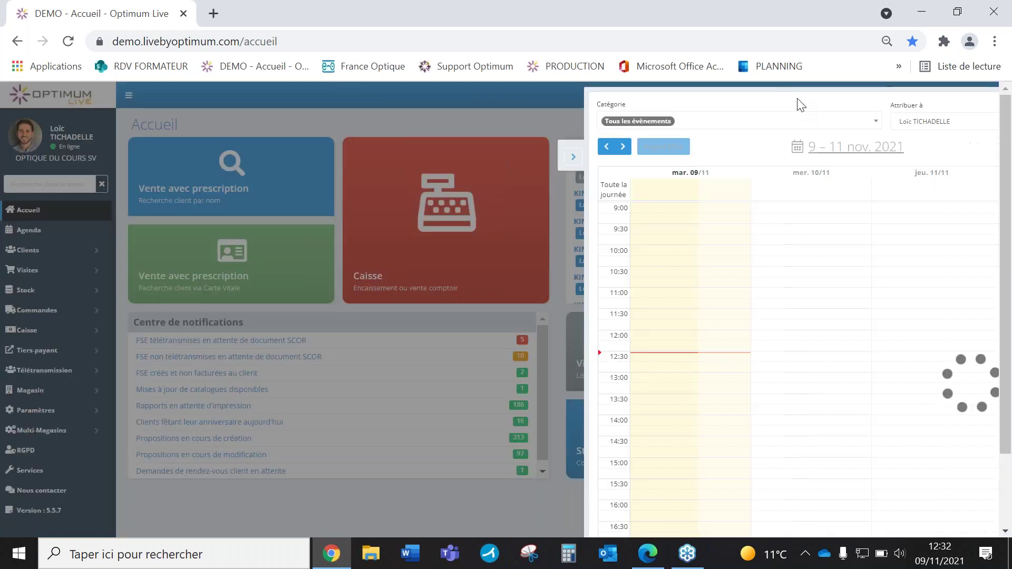
click(330, 158)
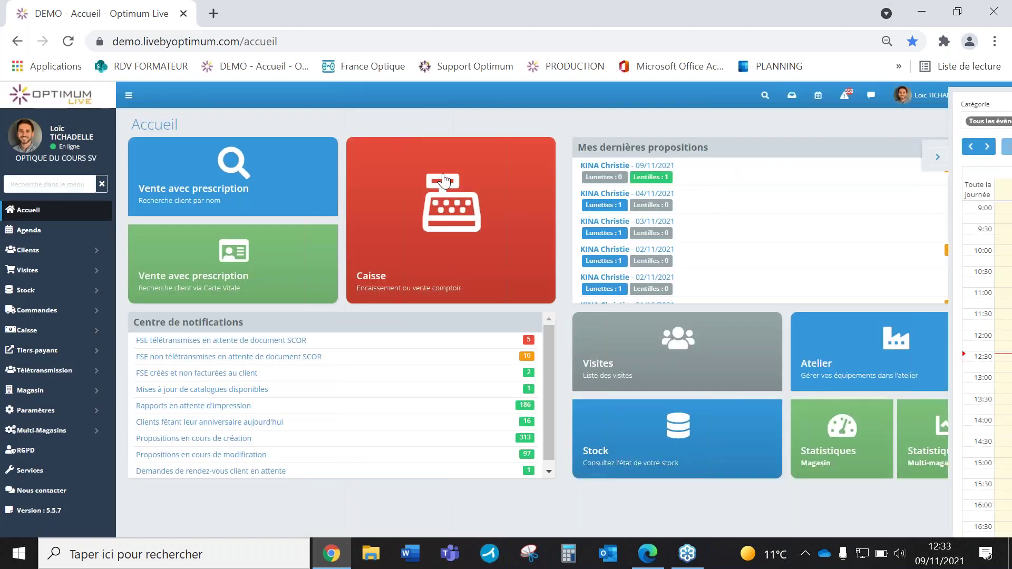
click(843, 98)
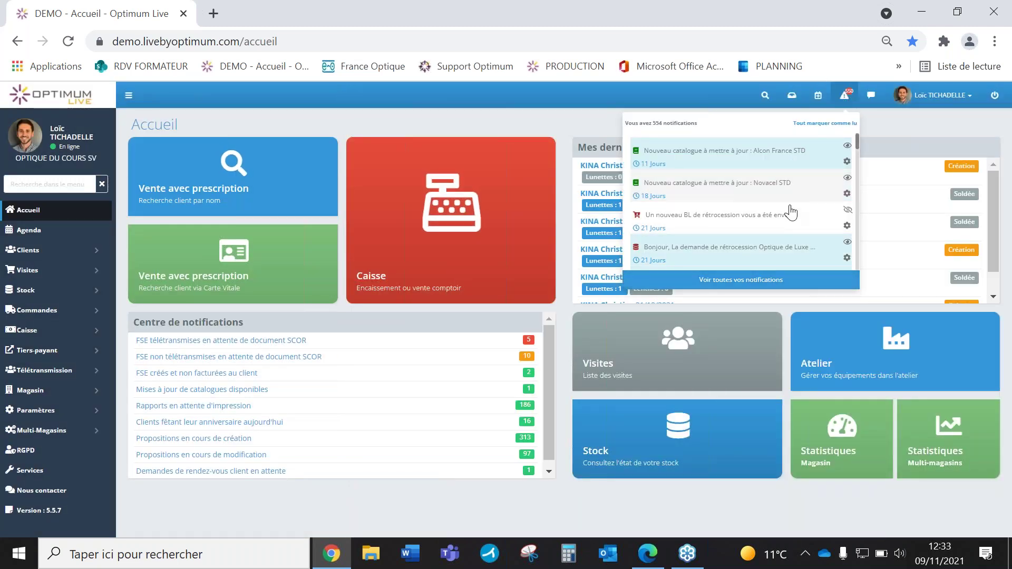
click(847, 98)
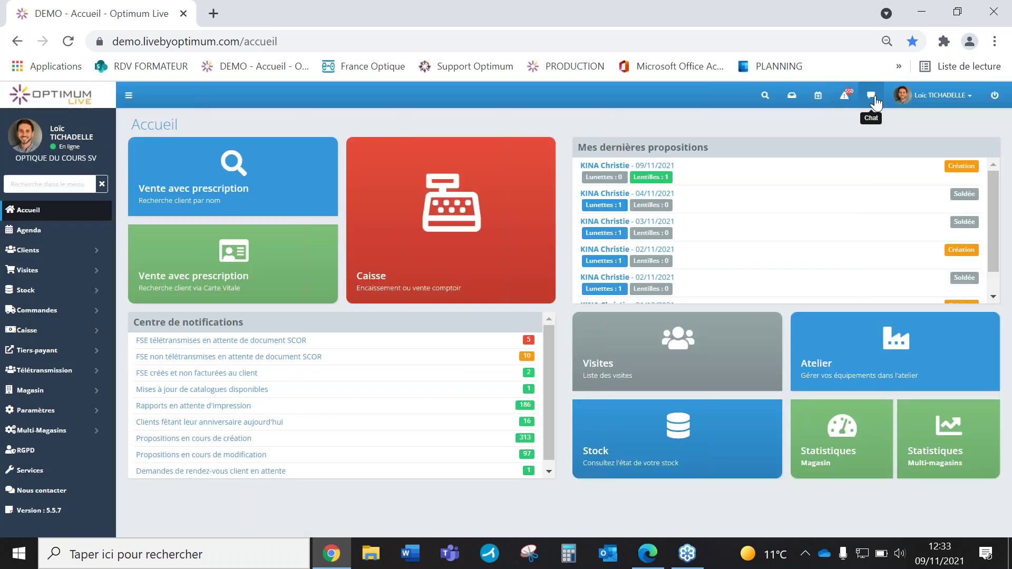
click(873, 96)
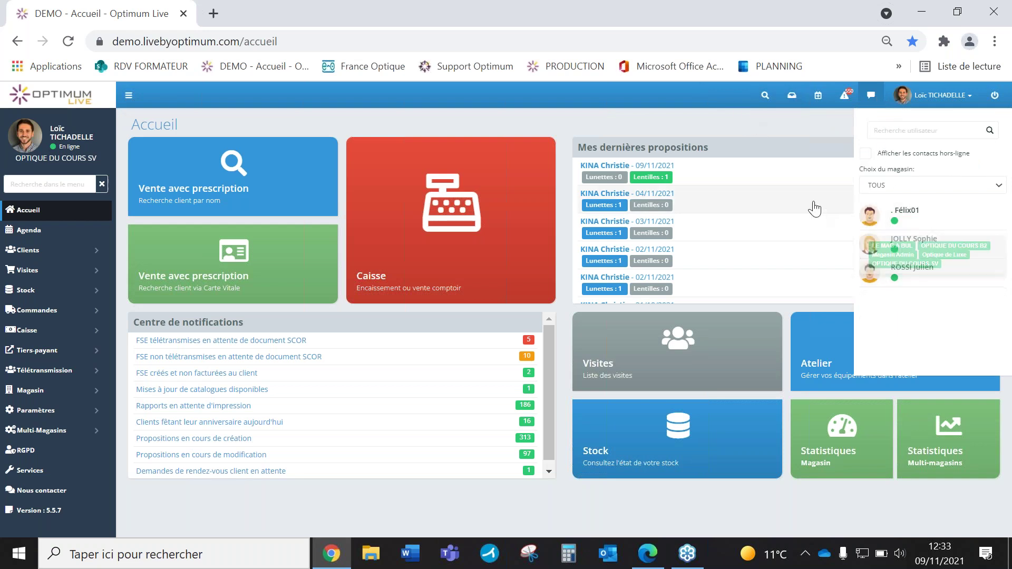
click(863, 101)
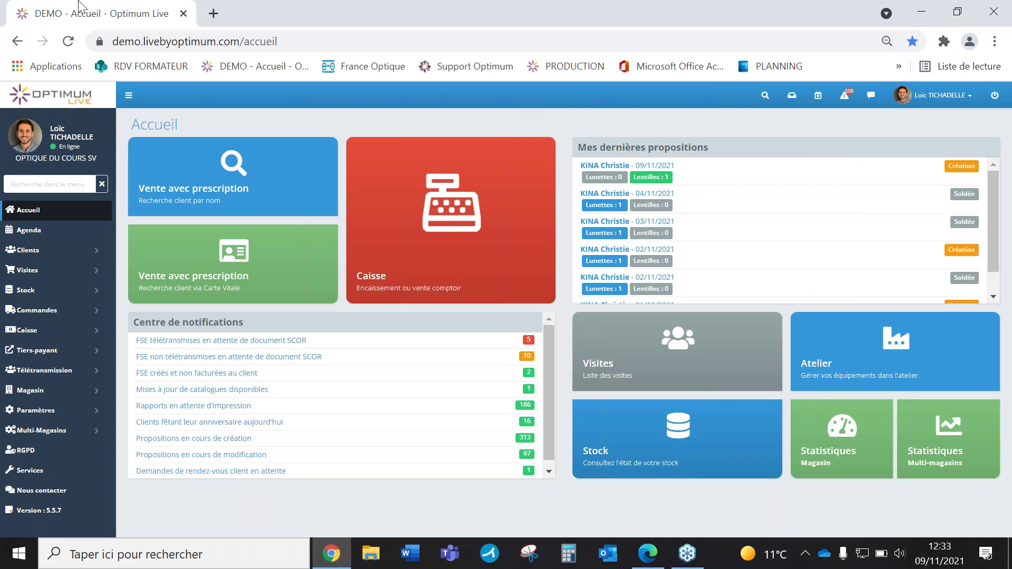
Step: Open the profile page of the logged-in account
click(943, 98)
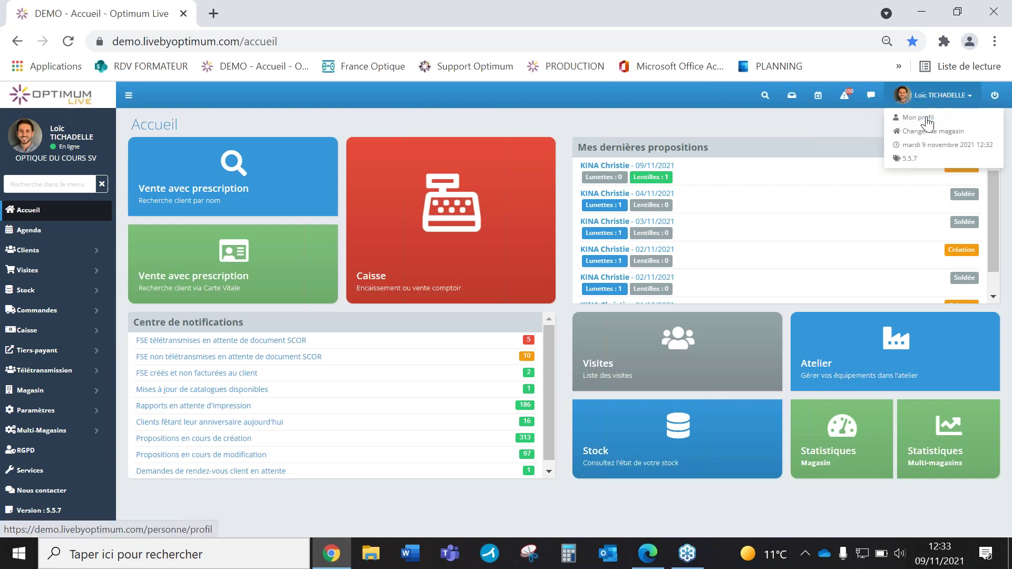
click(928, 117)
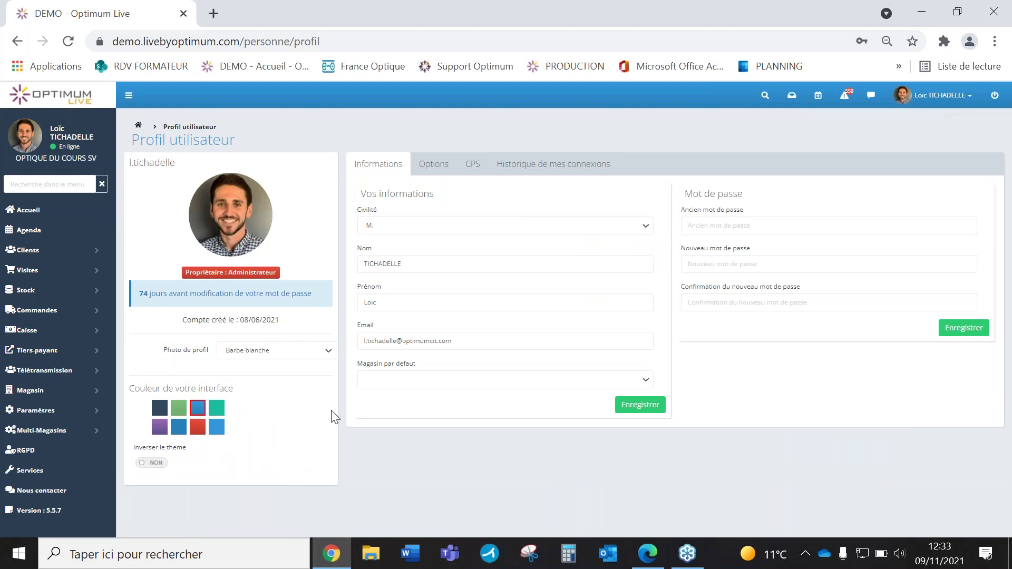
Step: Try the green and red interface colours and restore the original blue
click(179, 408)
click(198, 408)
click(198, 426)
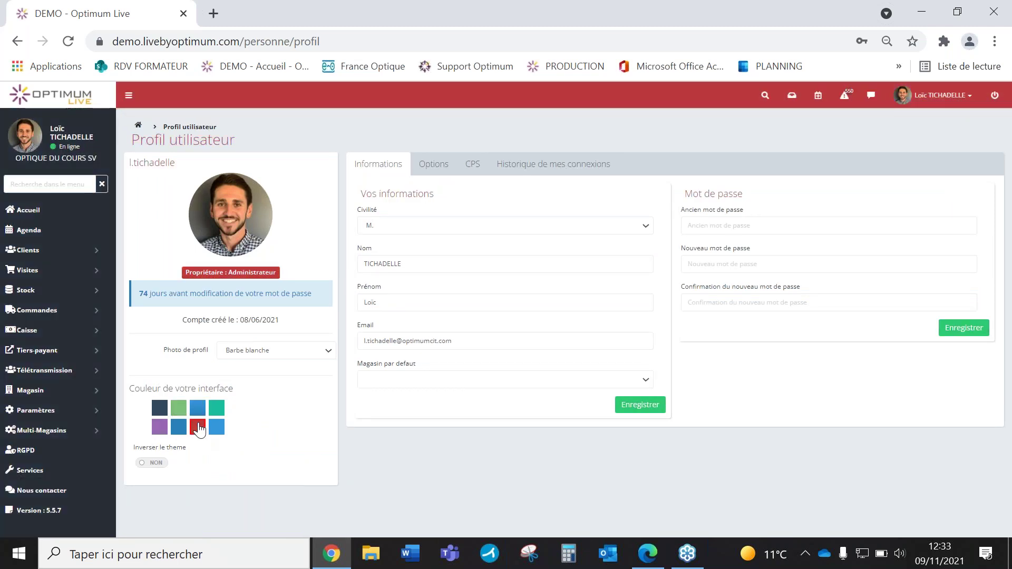
click(198, 414)
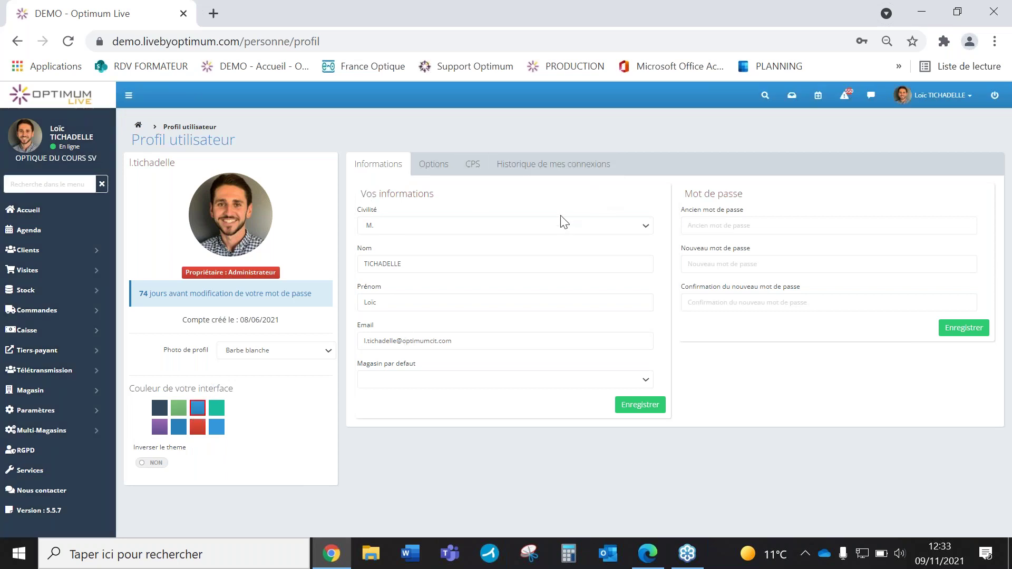
Step: Review the profile's options, CPS card and connection history, and return to the home page
click(453, 164)
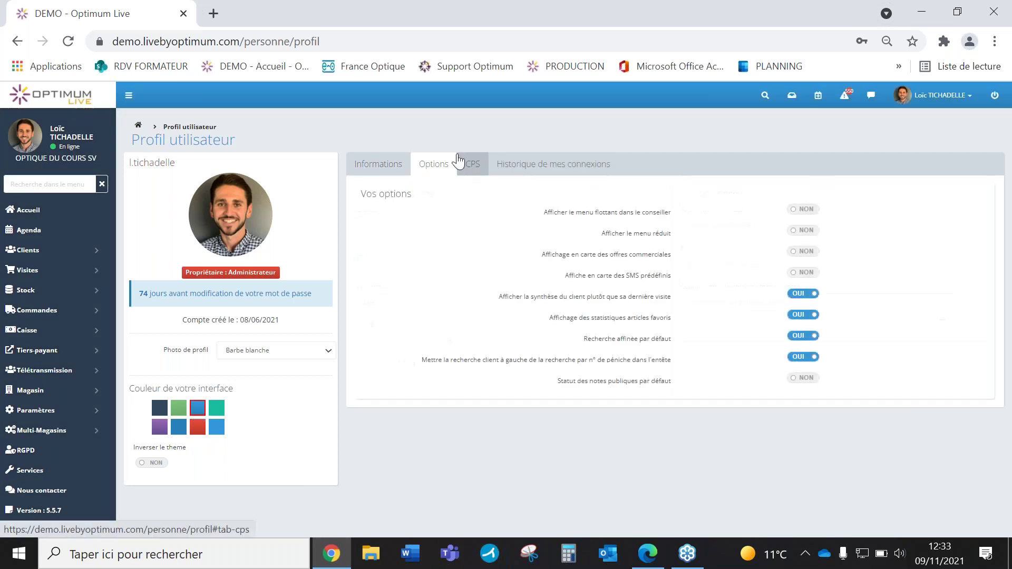
click(480, 168)
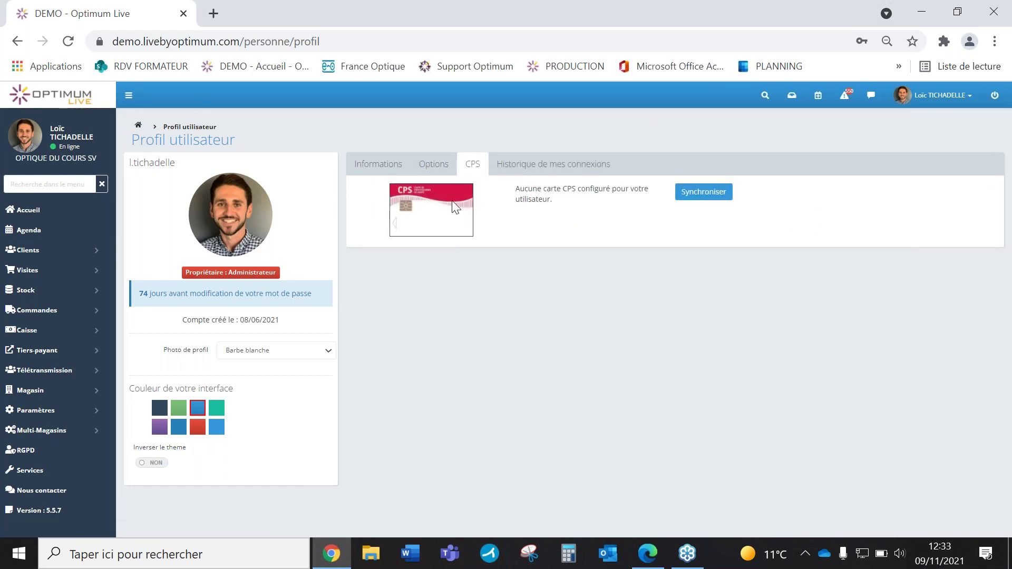
click(599, 167)
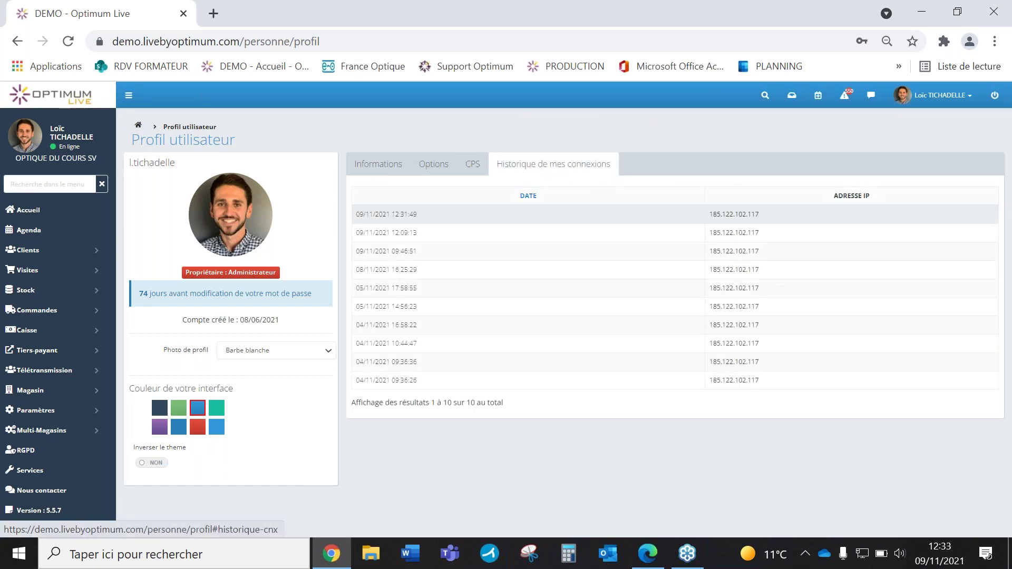
click(62, 98)
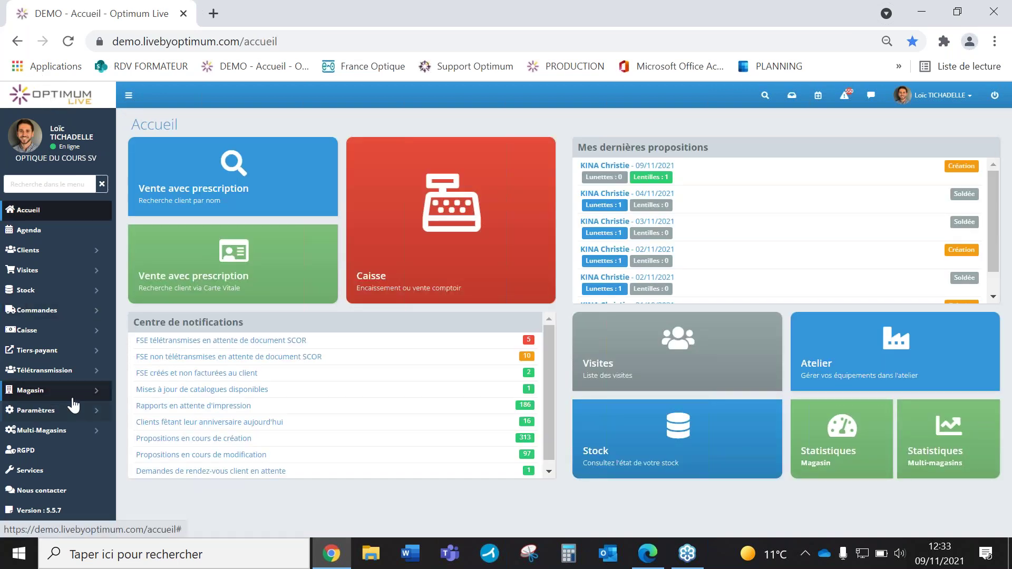
Step: Open the store parameters and review the address, bank account, invoice/quote and logo settings
click(37, 417)
scroll(33, 418, down, 3)
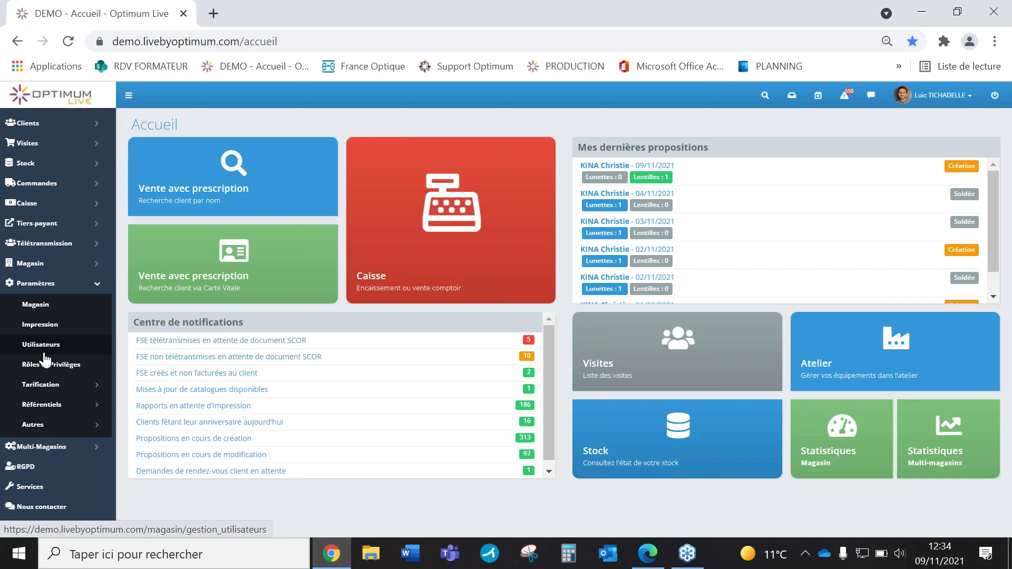
click(56, 310)
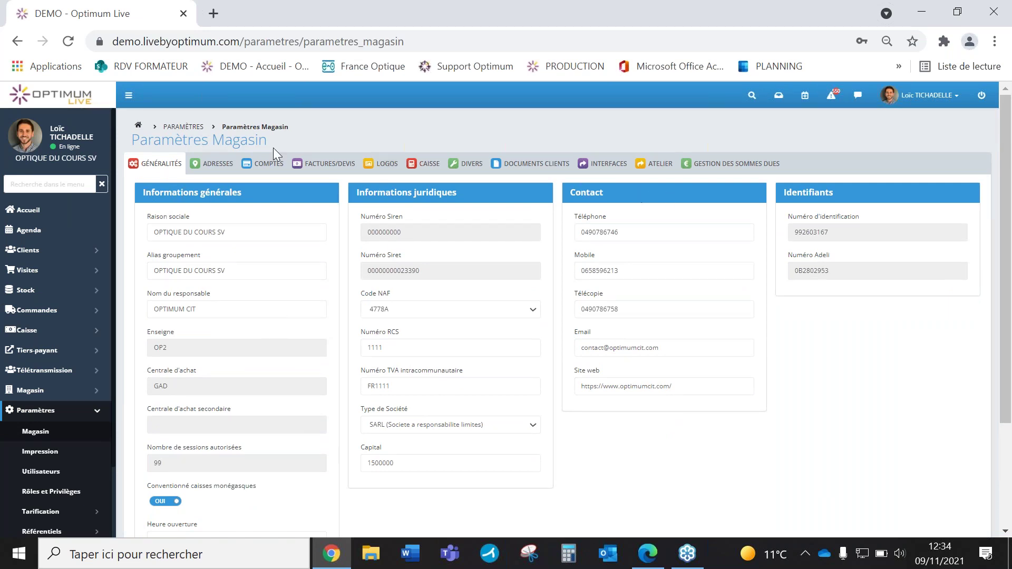
click(213, 163)
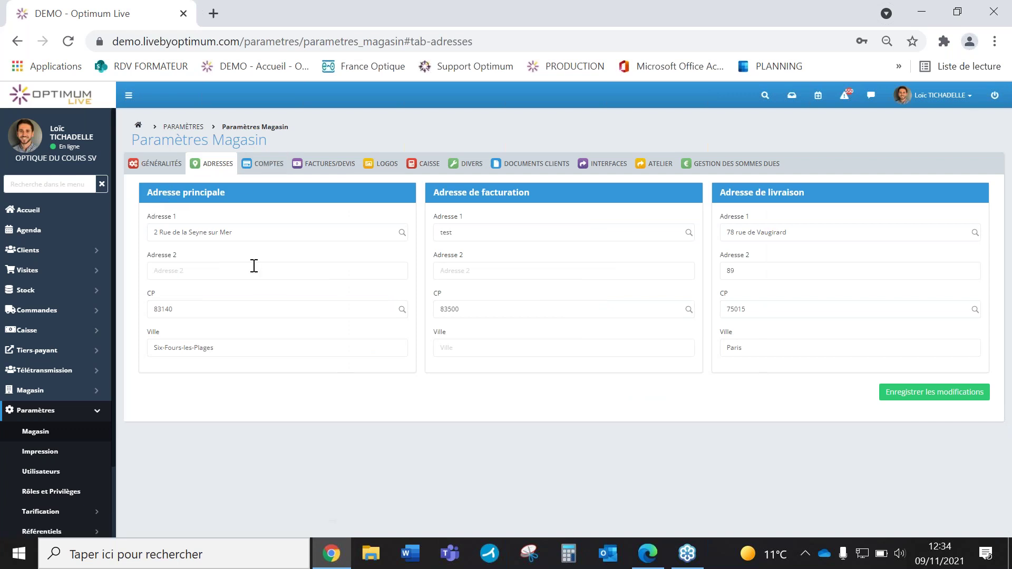
click(268, 168)
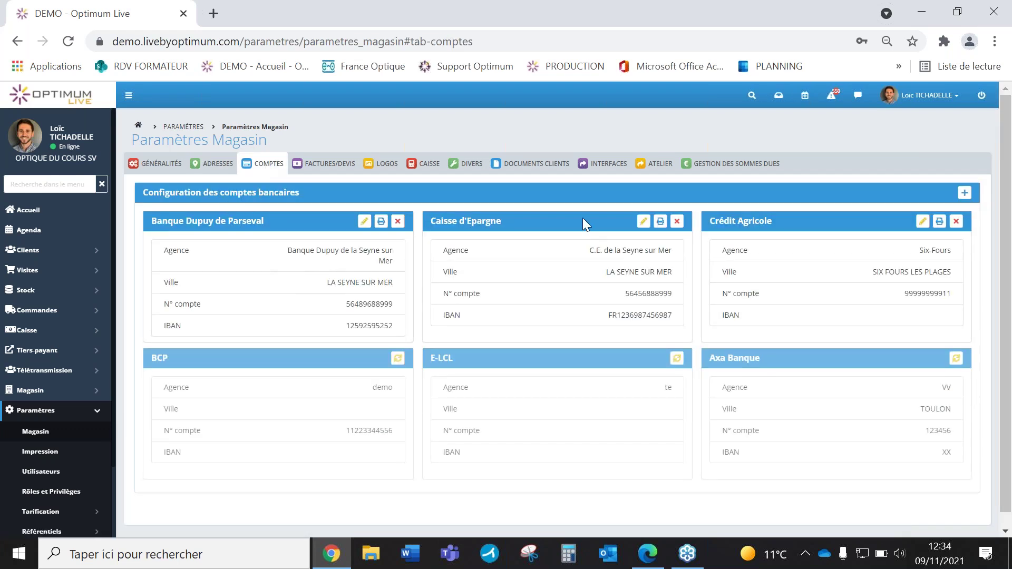
click(332, 167)
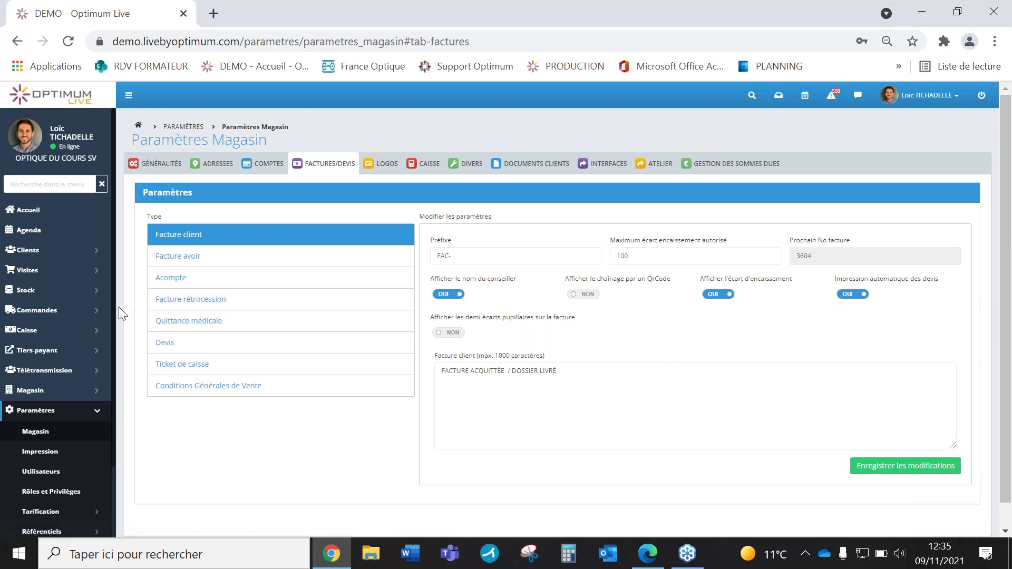
click(389, 164)
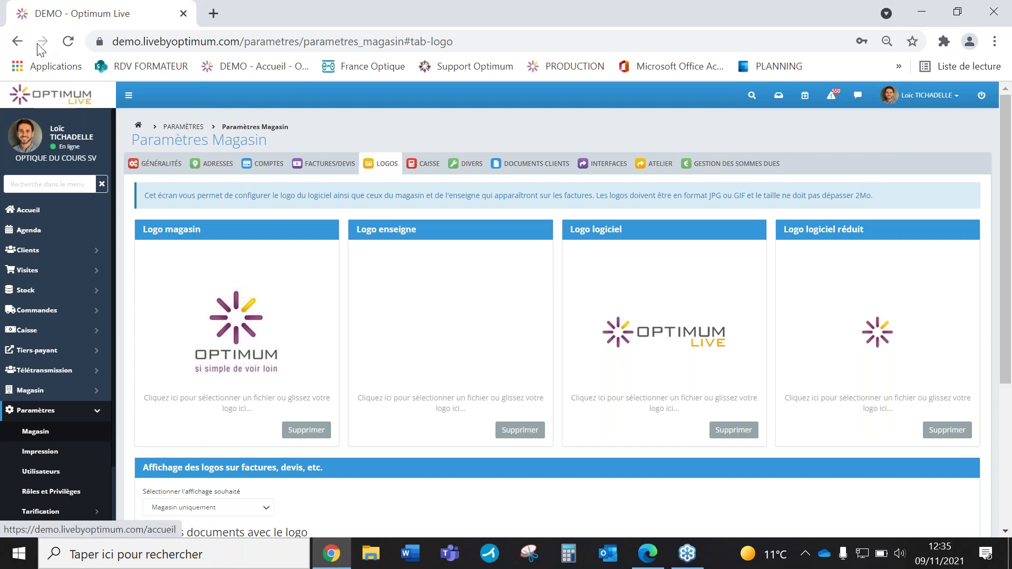
Step: Review the store's cash register settings, including cash management, the cash float threshold and the adjustment threshold
click(422, 164)
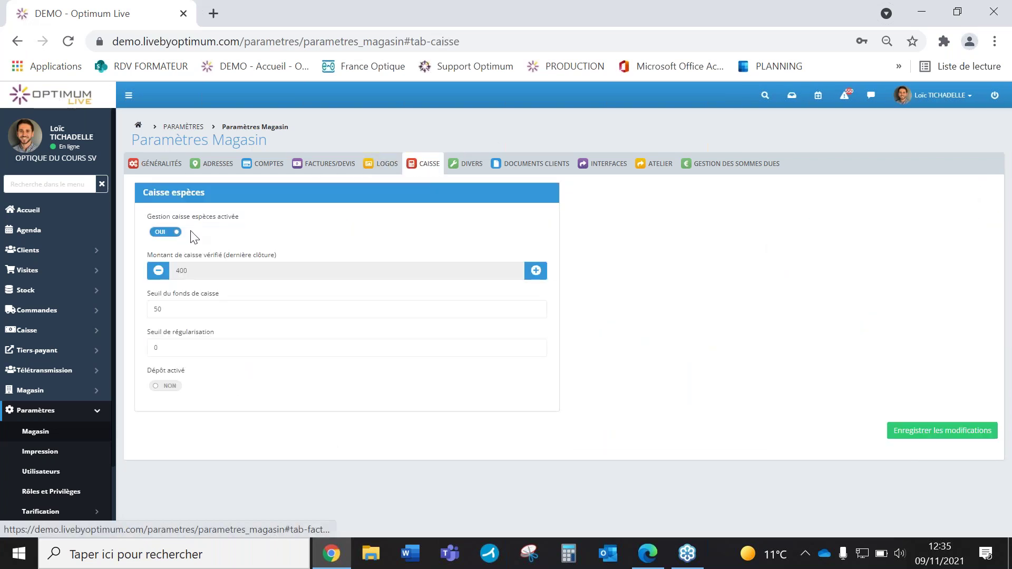
click(170, 233)
click(170, 233)
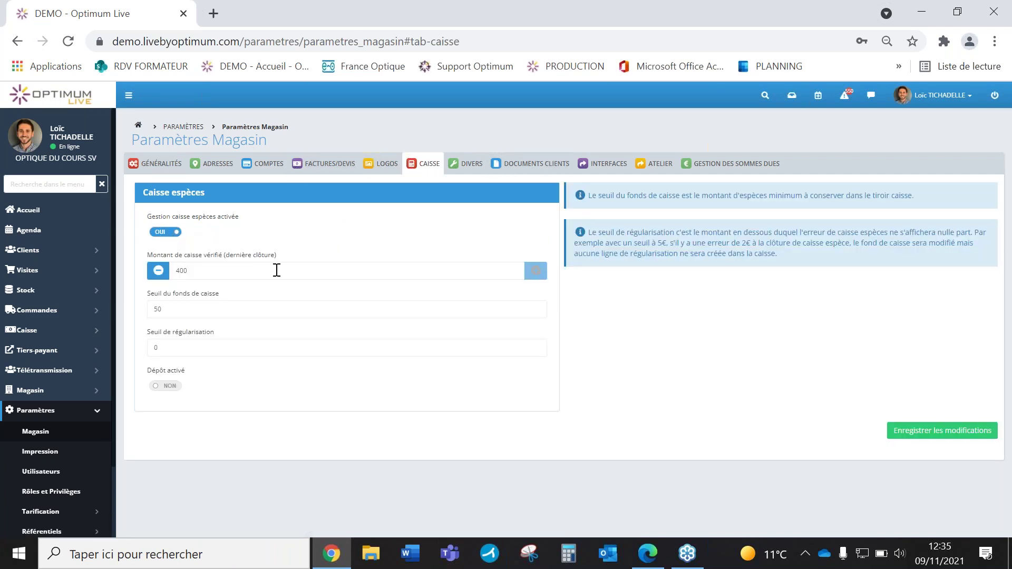
click(192, 309)
click(235, 350)
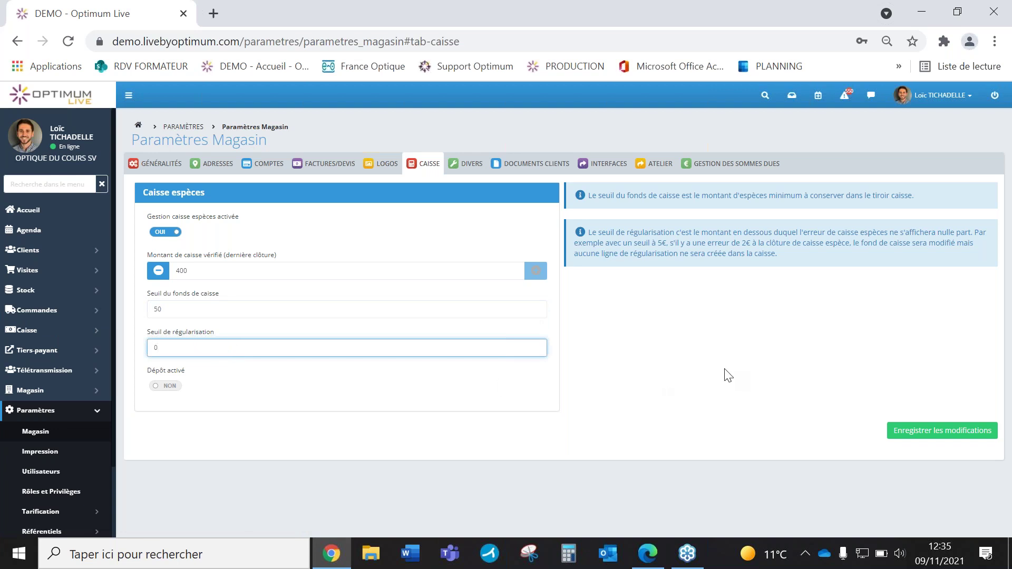
Step: Review the store's miscellaneous settings, covering general options, prices, barcodes, default manufacturers and the agenda
click(471, 164)
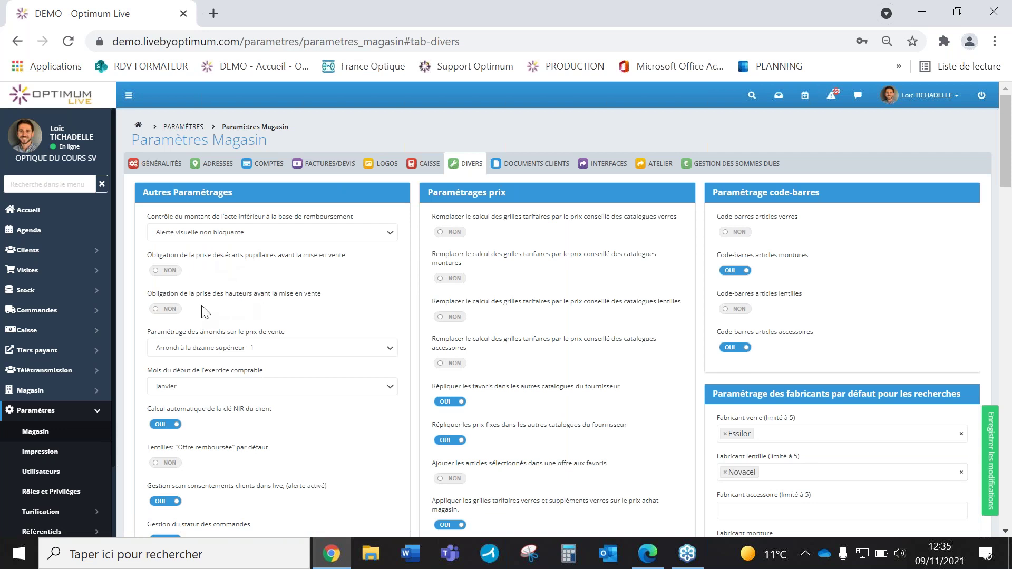
scroll(266, 300, down, 3)
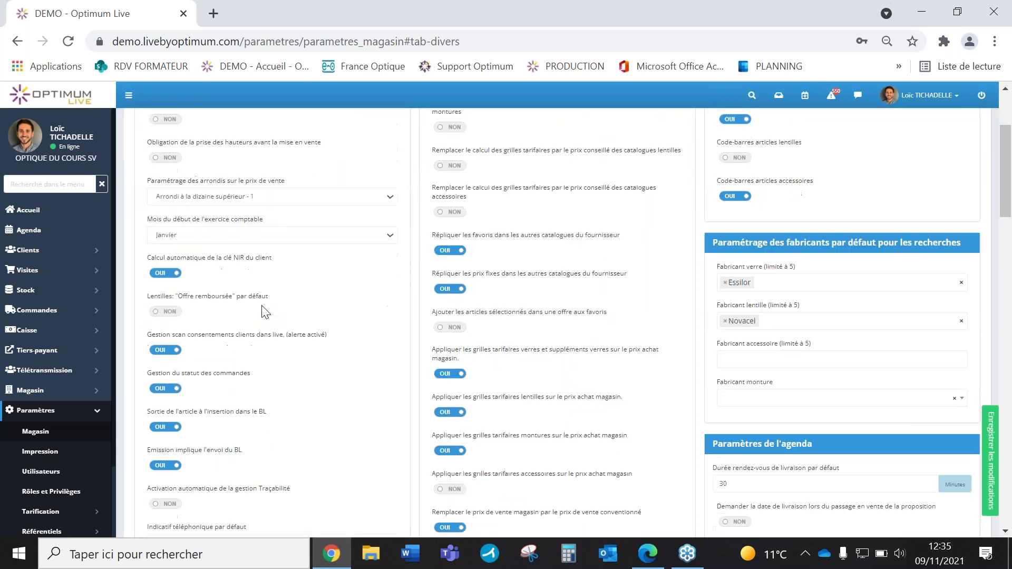
scroll(265, 312, down, 12)
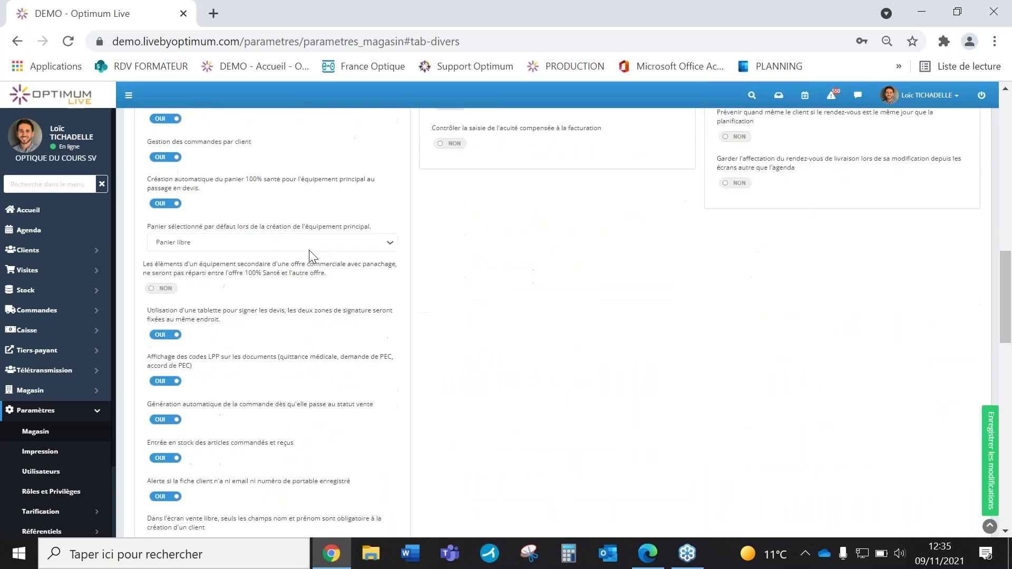
scroll(308, 253, down, 12)
scroll(313, 260, up, 20)
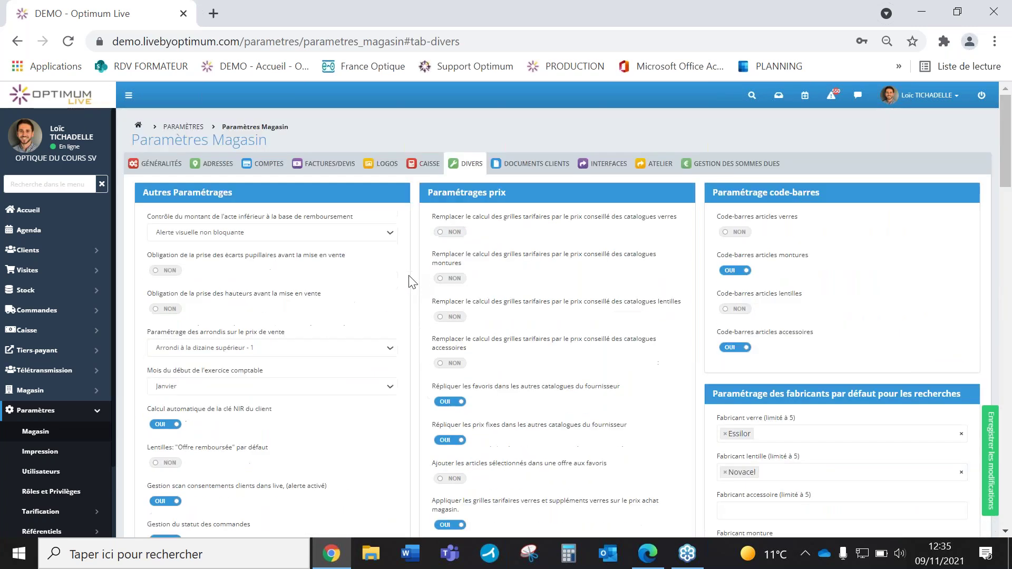
Step: Examine the list of client document types in the store parameters
click(535, 164)
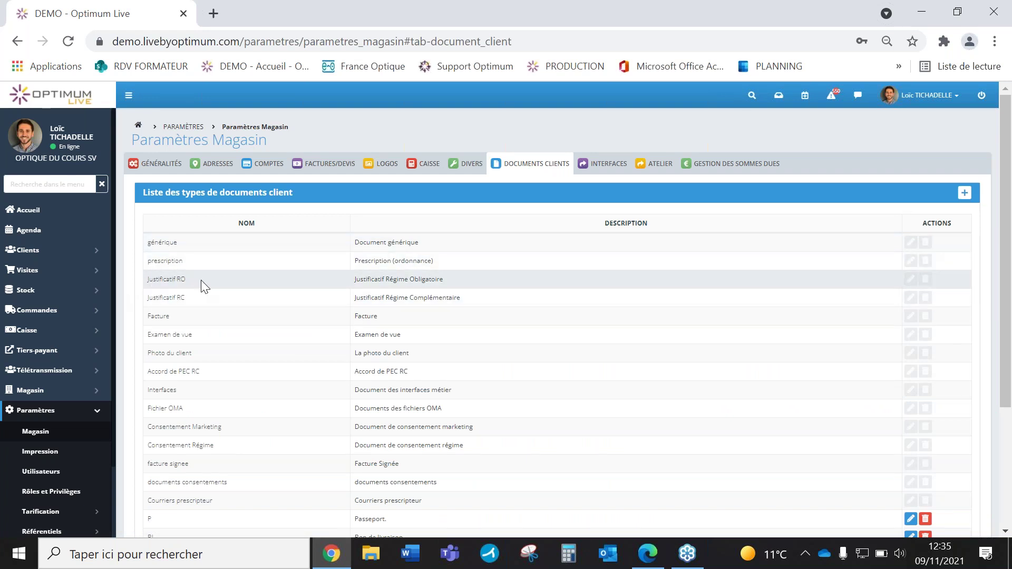
scroll(207, 392, down, 1)
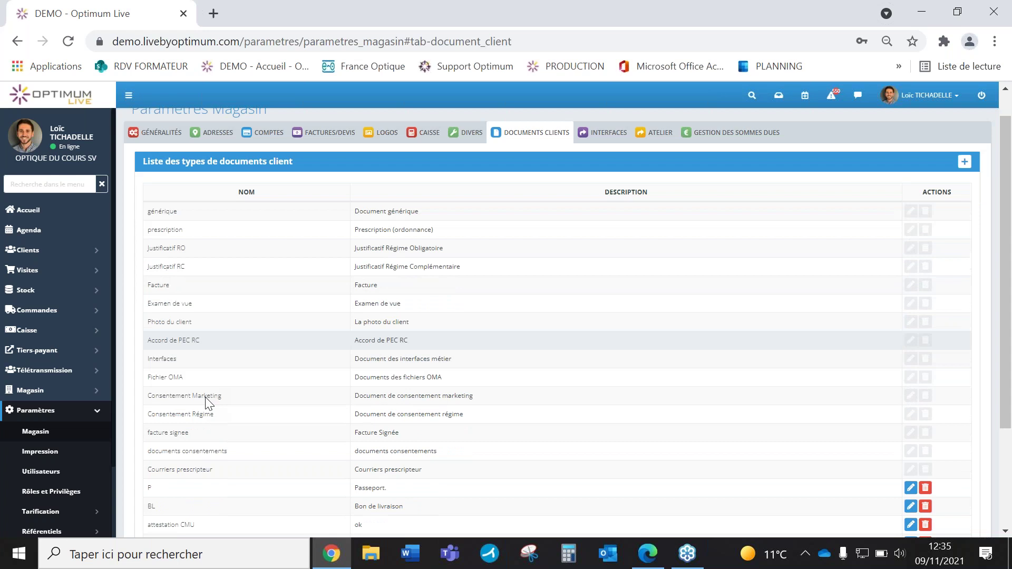
scroll(207, 404, down, 2)
scroll(249, 425, up, 3)
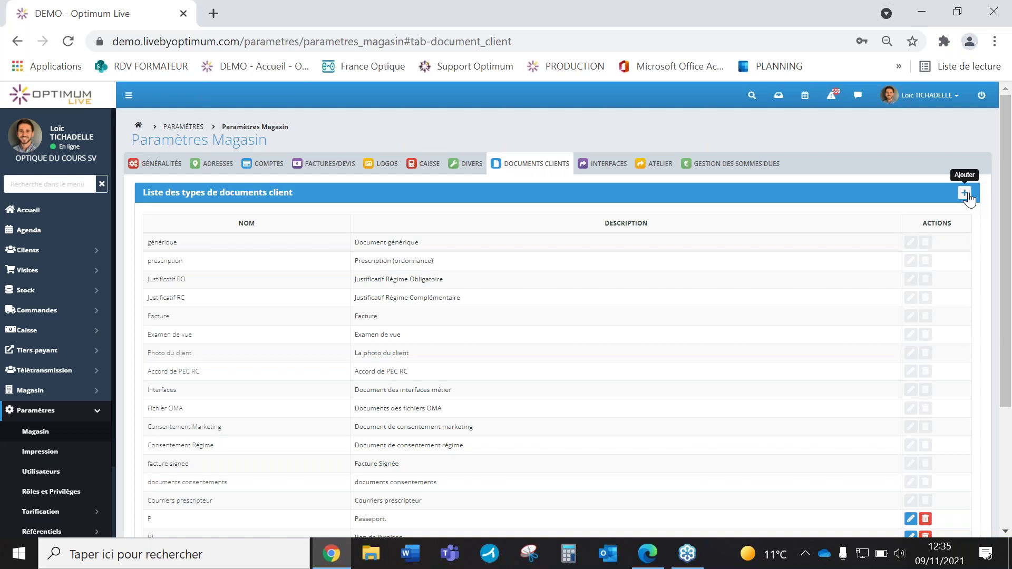
Step: Review the store's supplier interface, workshop and outstanding-amount reminder settings
click(609, 167)
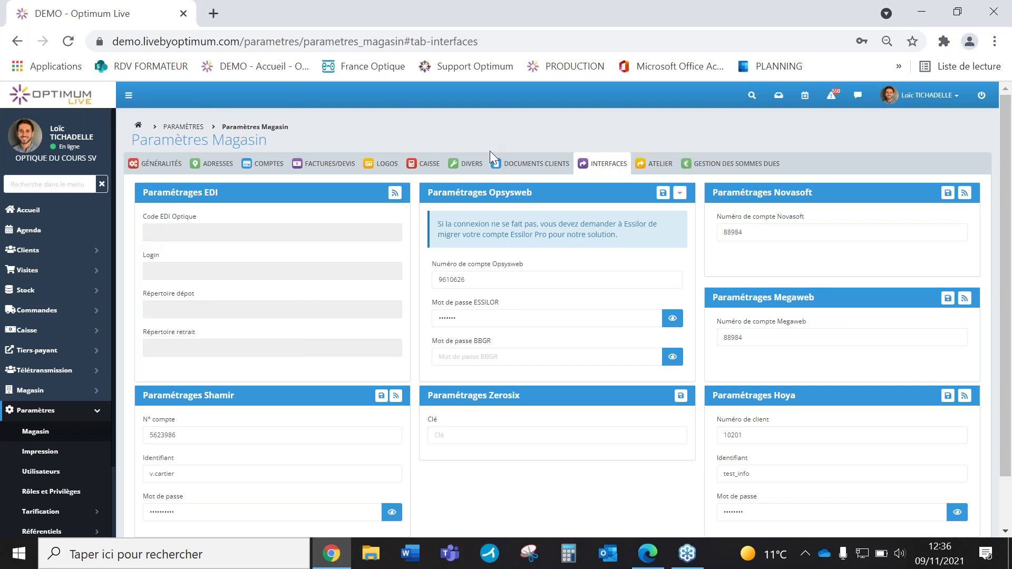
click(653, 169)
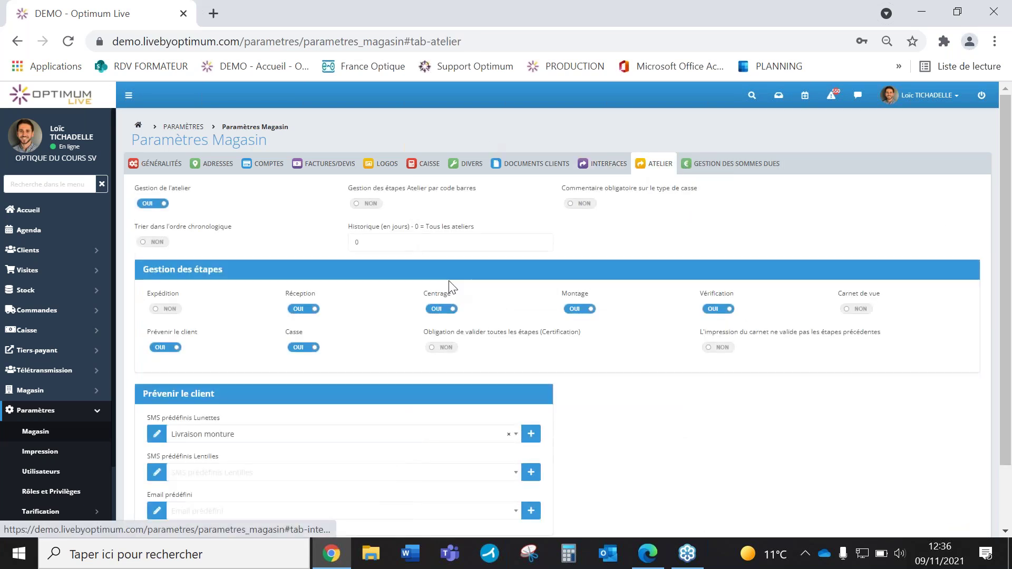
scroll(343, 318, down, 2)
scroll(369, 311, up, 2)
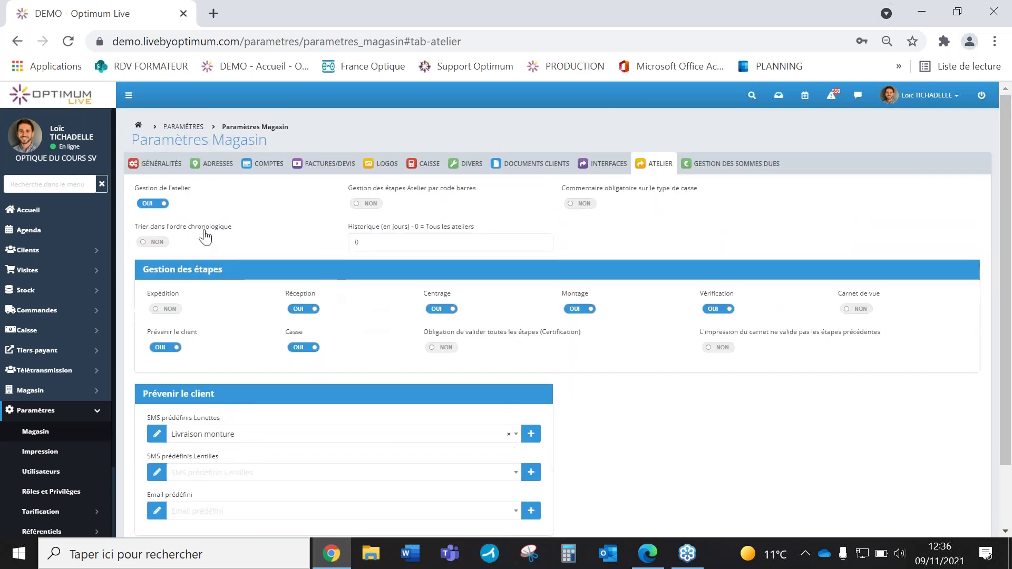
click(706, 169)
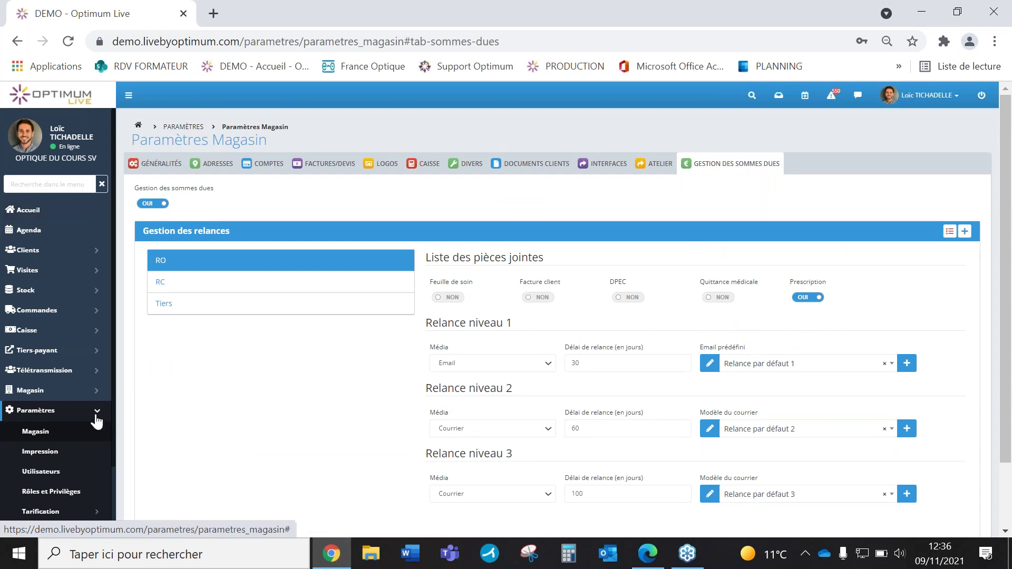
Step: Open the catalogue management page in the pricing parameters
scroll(95, 422, down, 2)
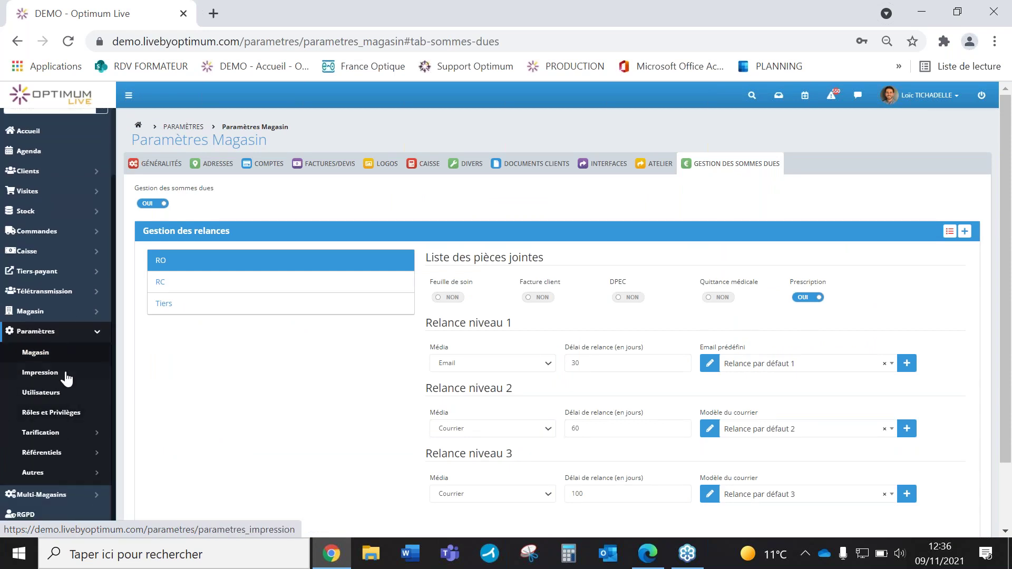
scroll(70, 350, down, 1)
scroll(70, 350, down, 1)
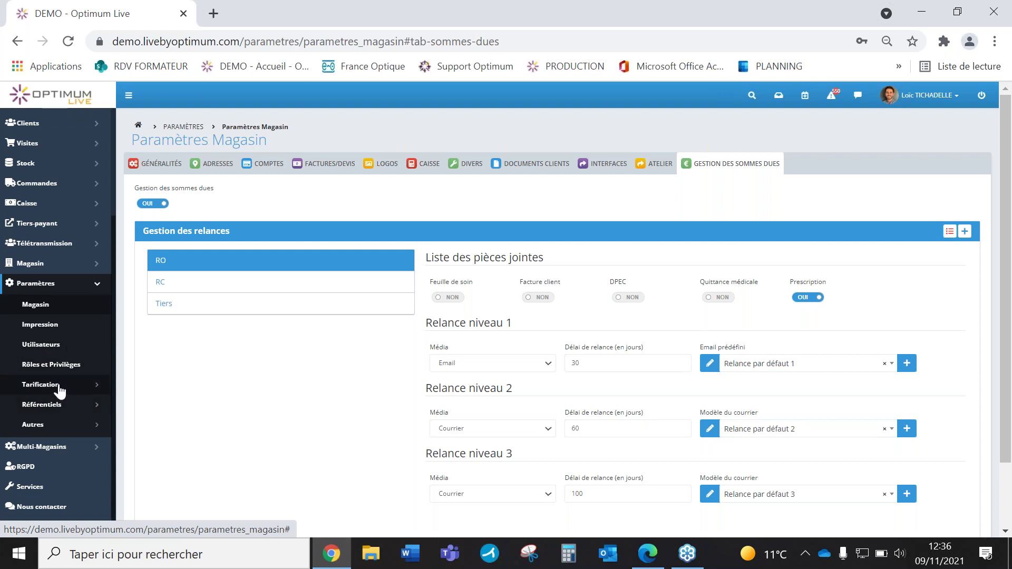
click(60, 386)
scroll(60, 390, down, 3)
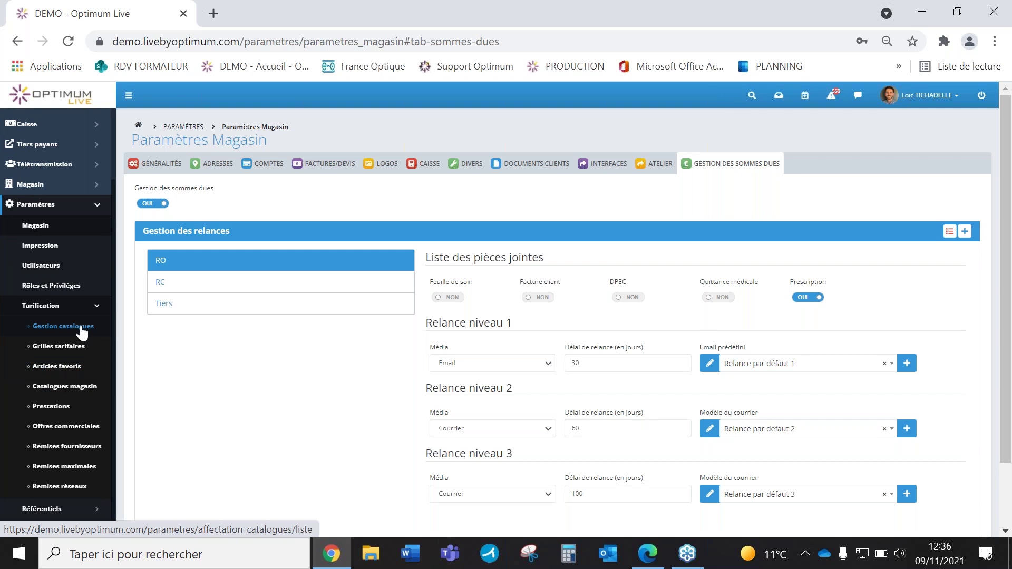
click(81, 327)
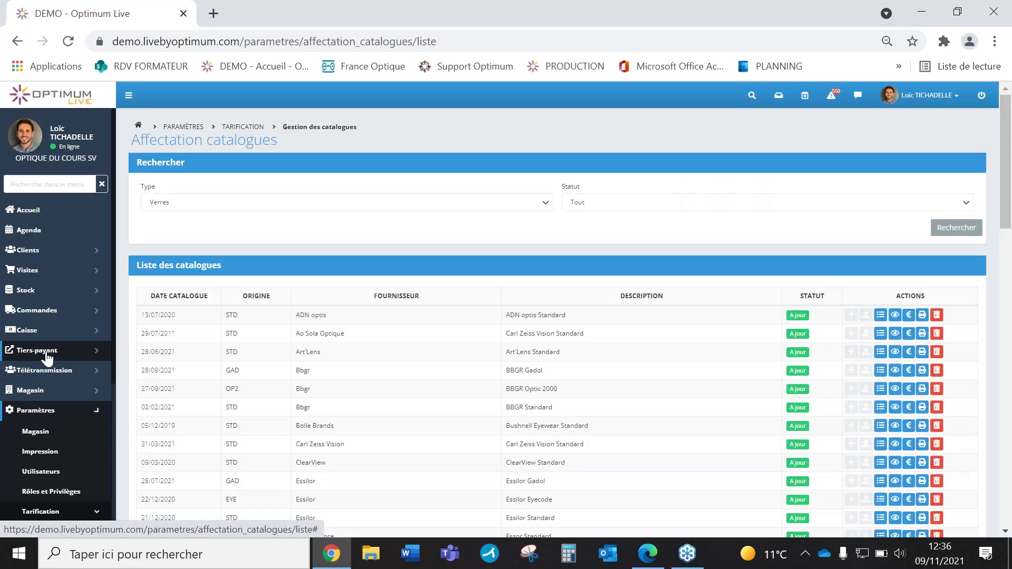
Step: Keep the catalogue type on Verres and examine the assigned and unassigned supplier catalogues in the list
click(243, 204)
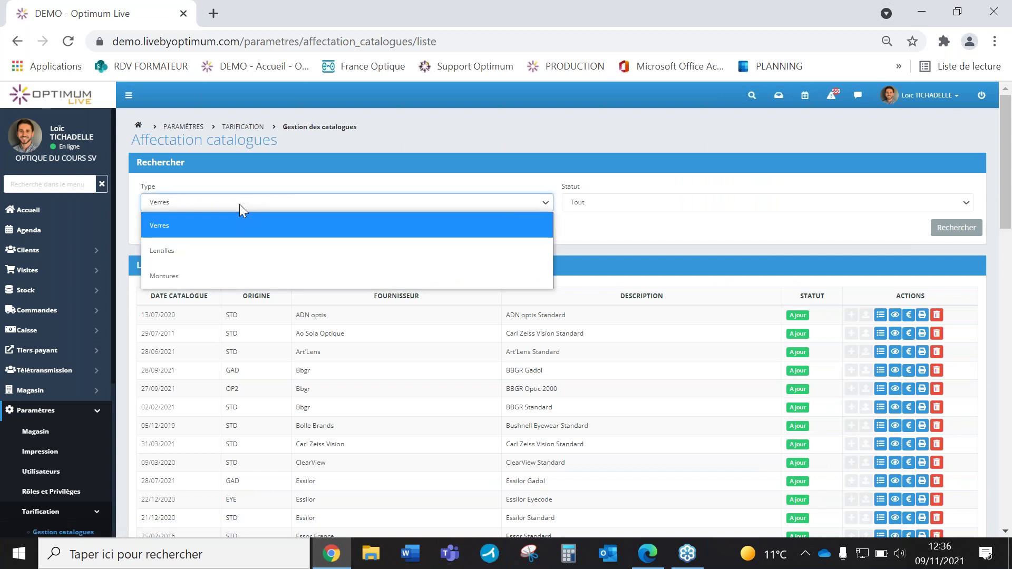
click(176, 226)
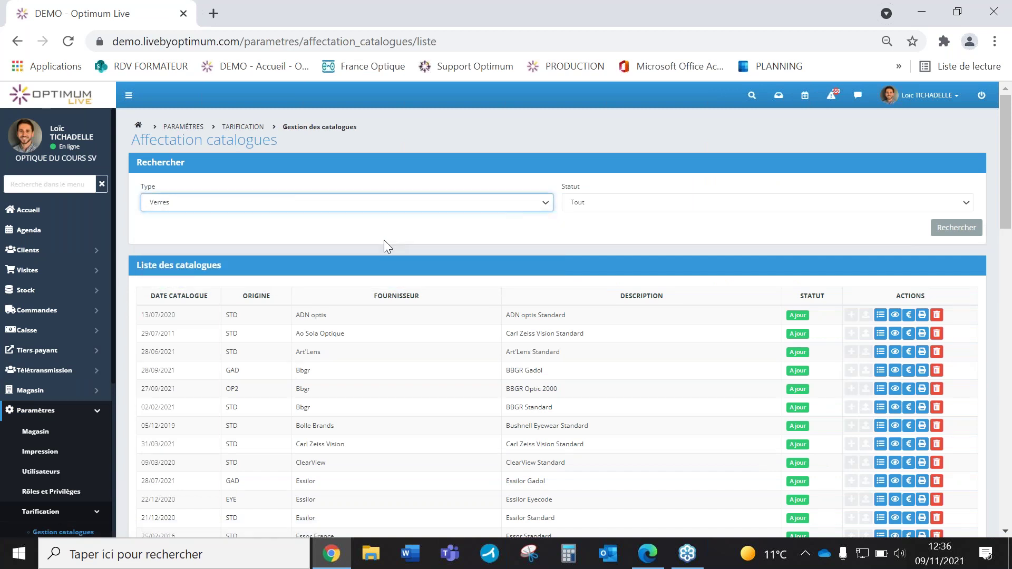
scroll(424, 236, down, 4)
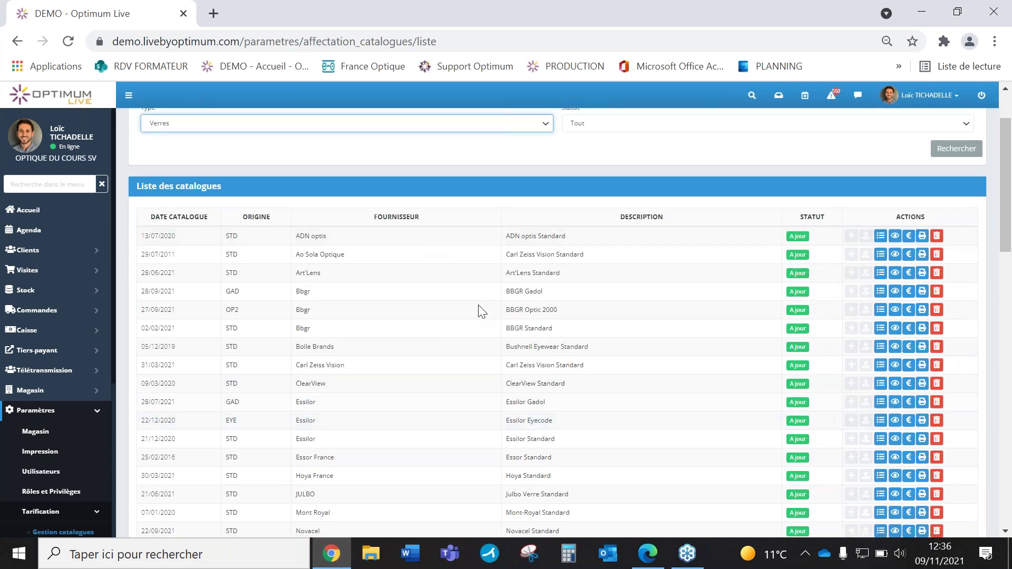
scroll(484, 243, down, 4)
scroll(526, 221, up, 6)
scroll(802, 247, down, 3)
scroll(801, 247, down, 7)
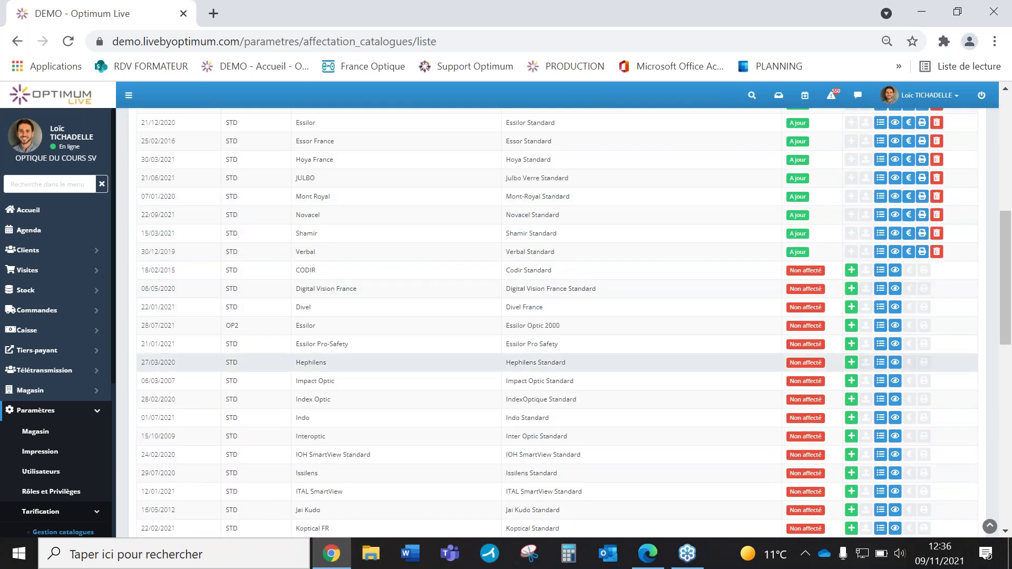
scroll(763, 271, up, 9)
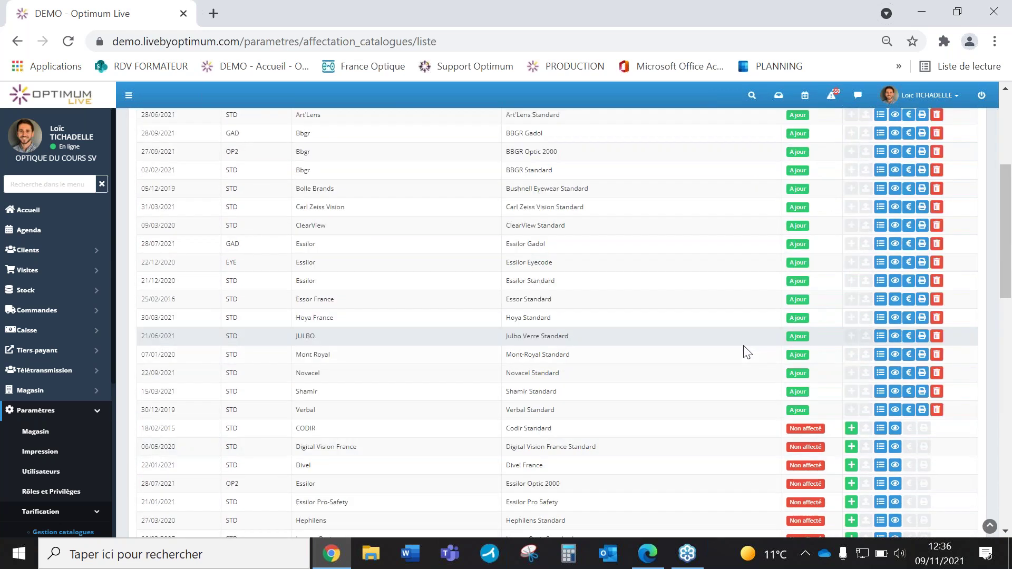
scroll(792, 277, down, 1)
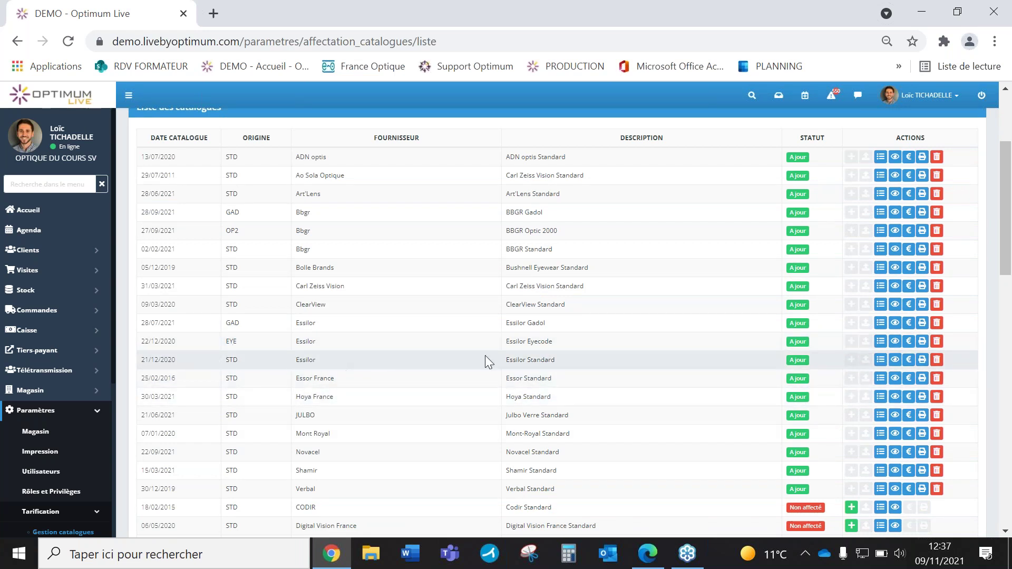
Step: View the lens details of the Essilor Standard catalogue, and unassign that catalogue from the store
click(895, 361)
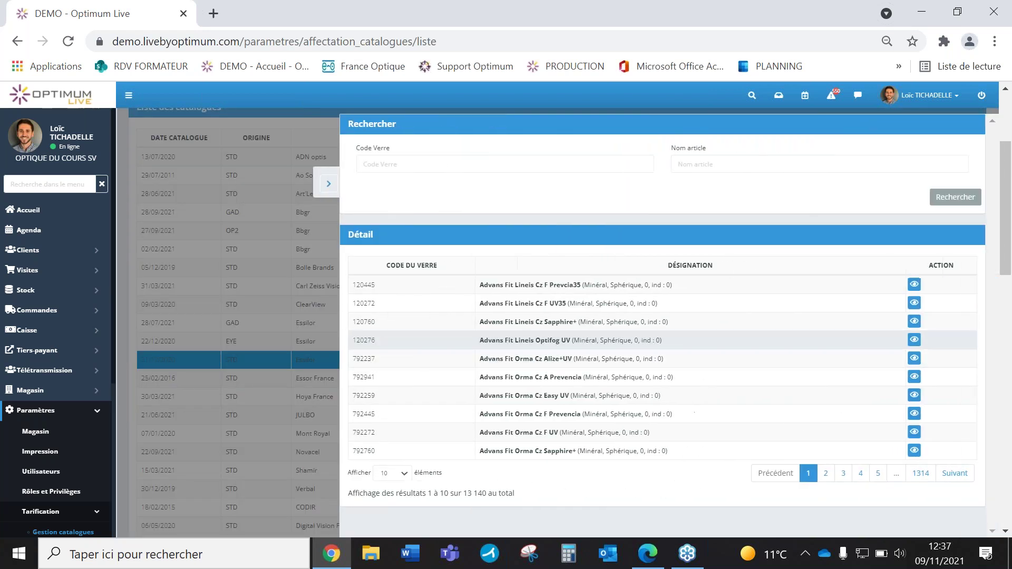
drag(463, 493, 526, 496)
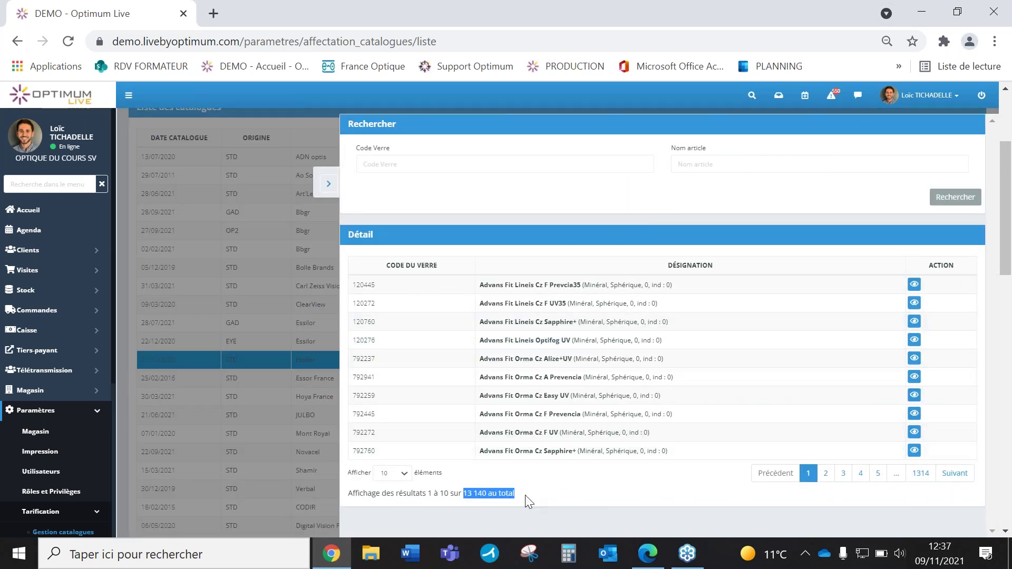
click(325, 186)
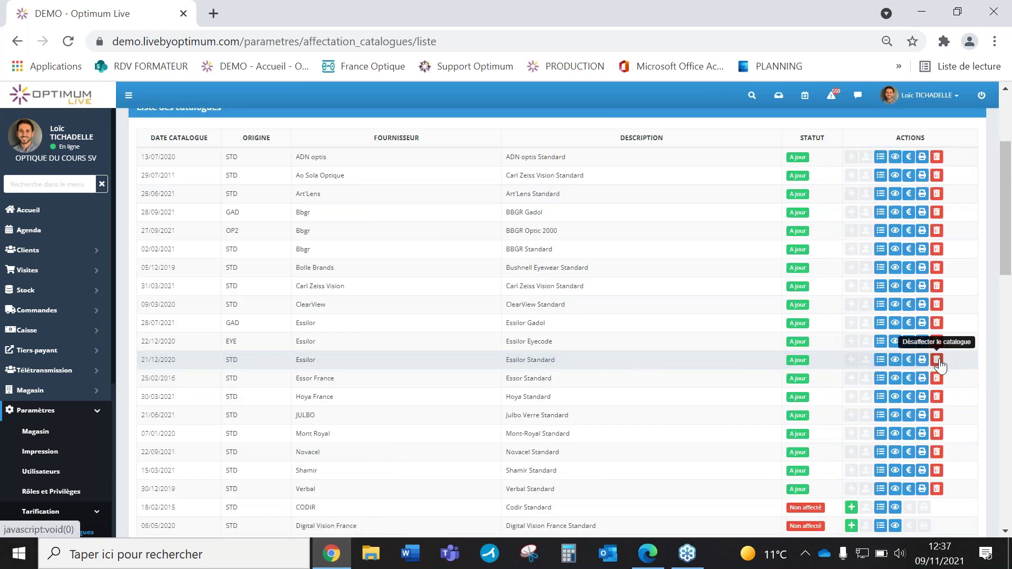
click(937, 360)
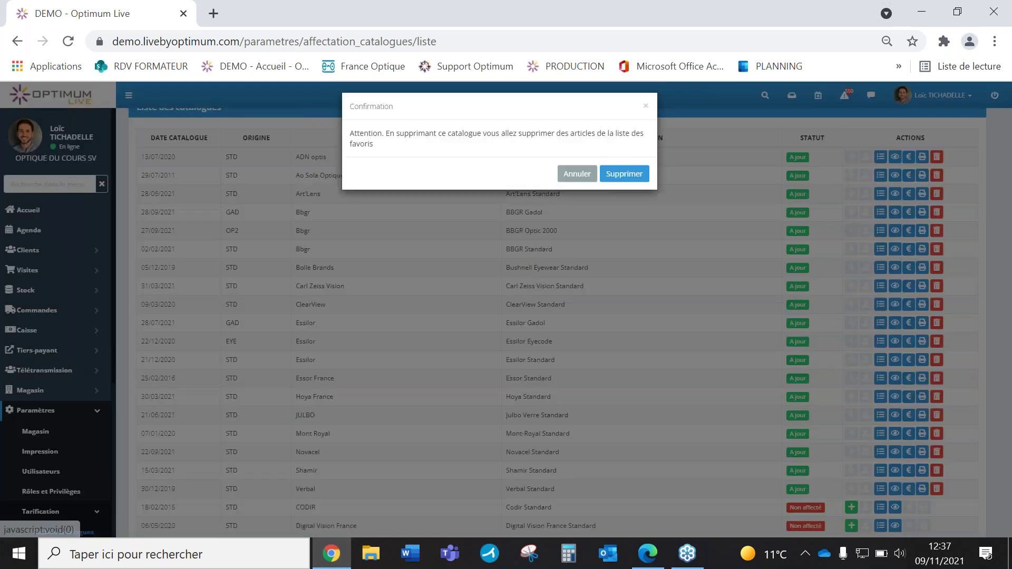
click(629, 176)
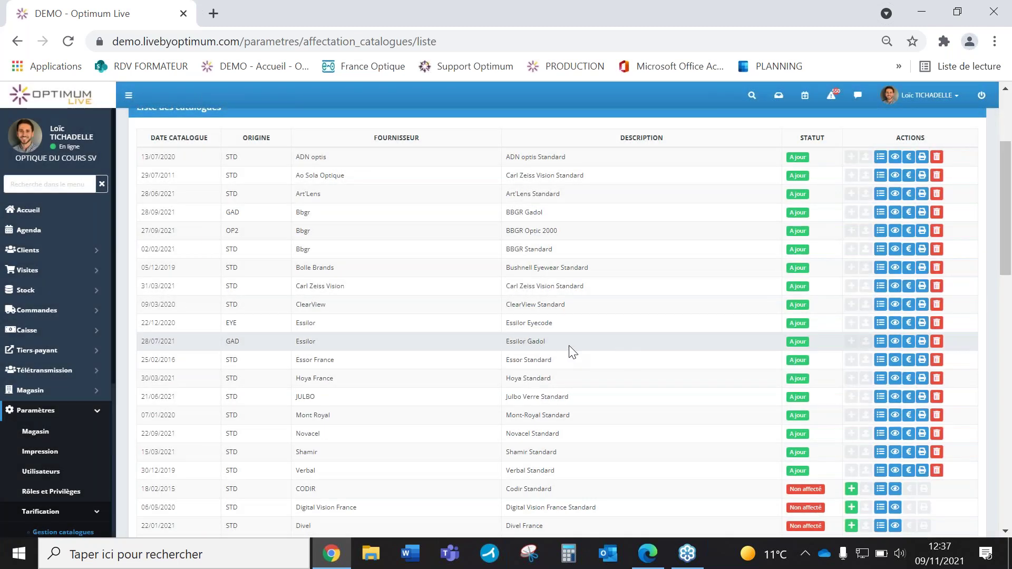
Step: Filter the lens catalogues by the status Non affectés
click(599, 207)
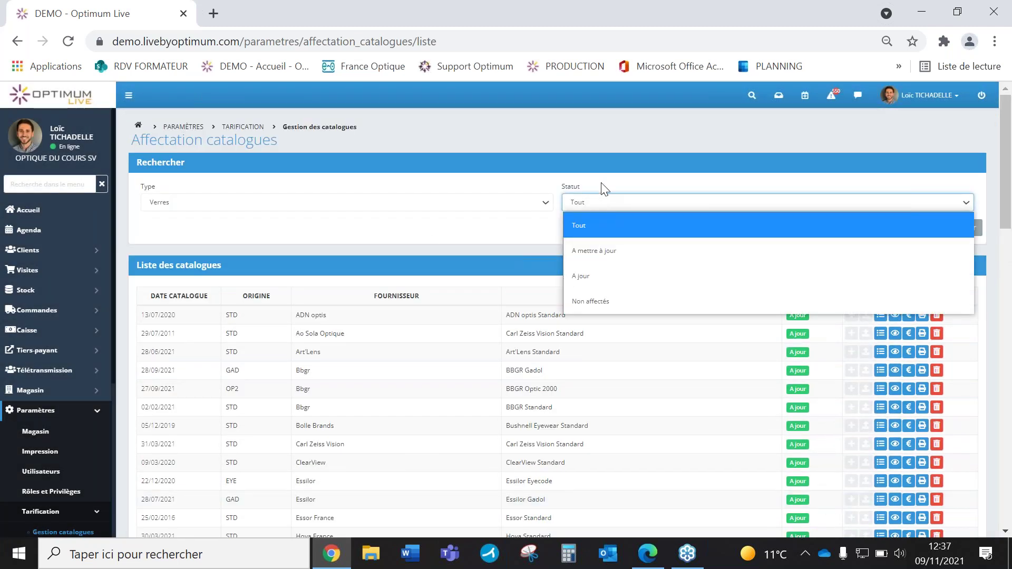
click(606, 299)
click(946, 228)
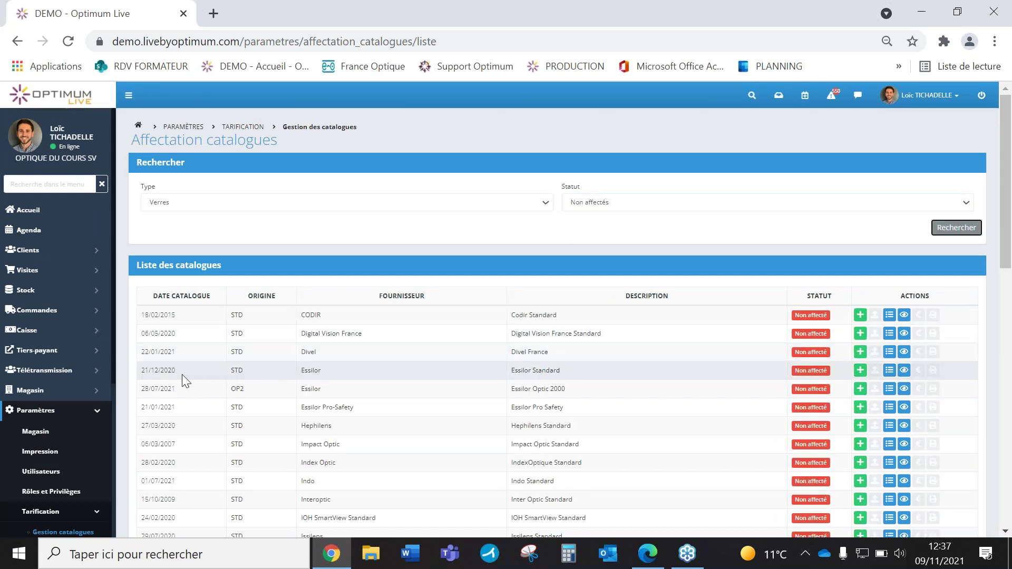
Step: Assign the Essilor Standard catalogue dated 21/12/2020 to the store
drag(137, 371, 584, 370)
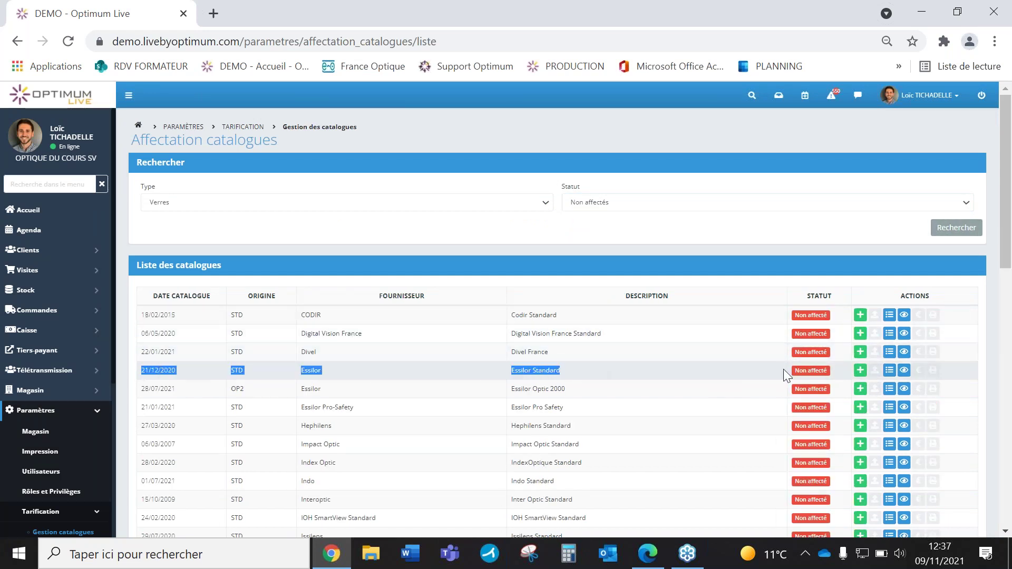
click(765, 369)
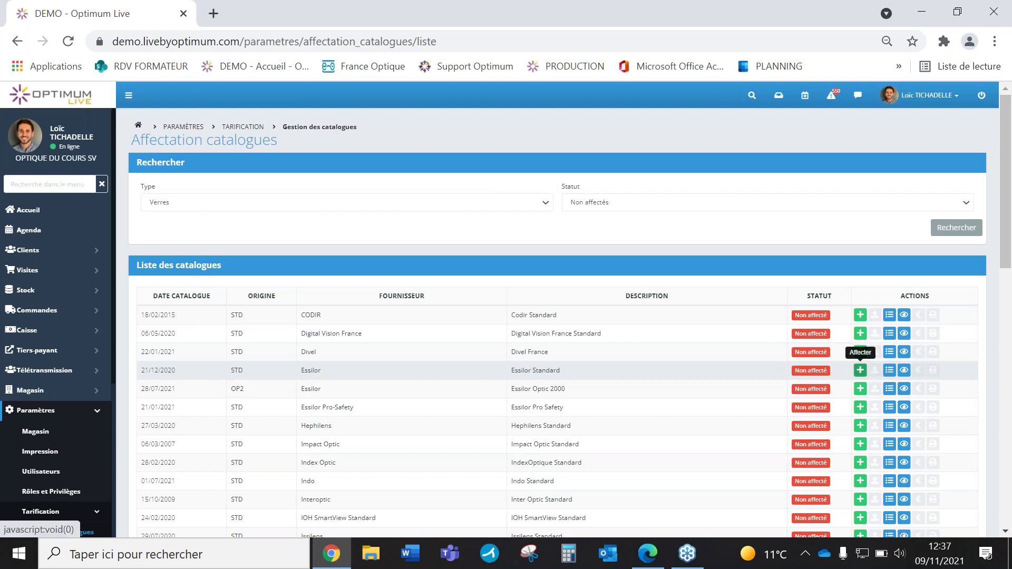
click(861, 371)
click(862, 375)
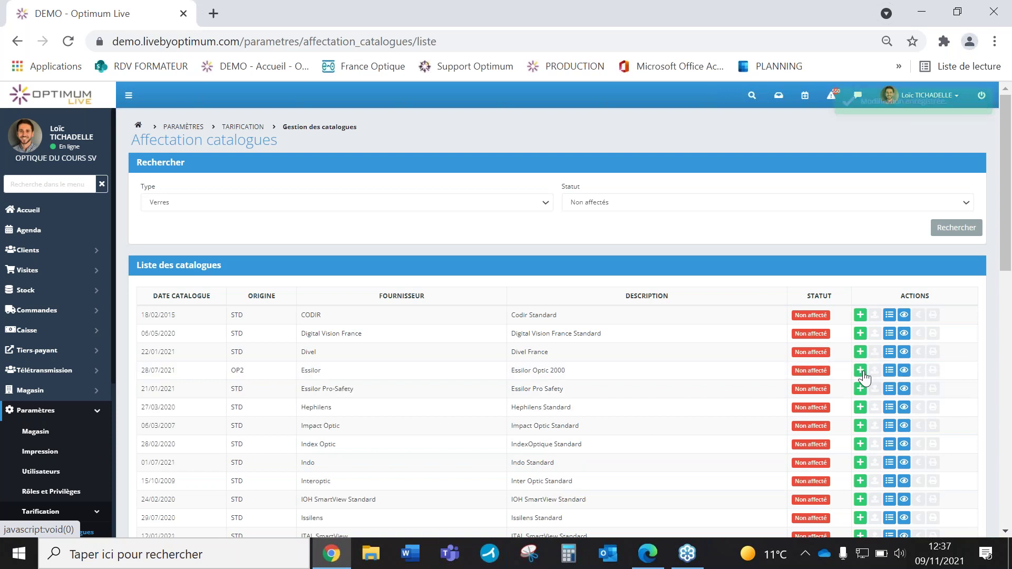
Step: Set the catalogue status filter back to Tout and run the search again
click(646, 201)
click(618, 220)
click(946, 230)
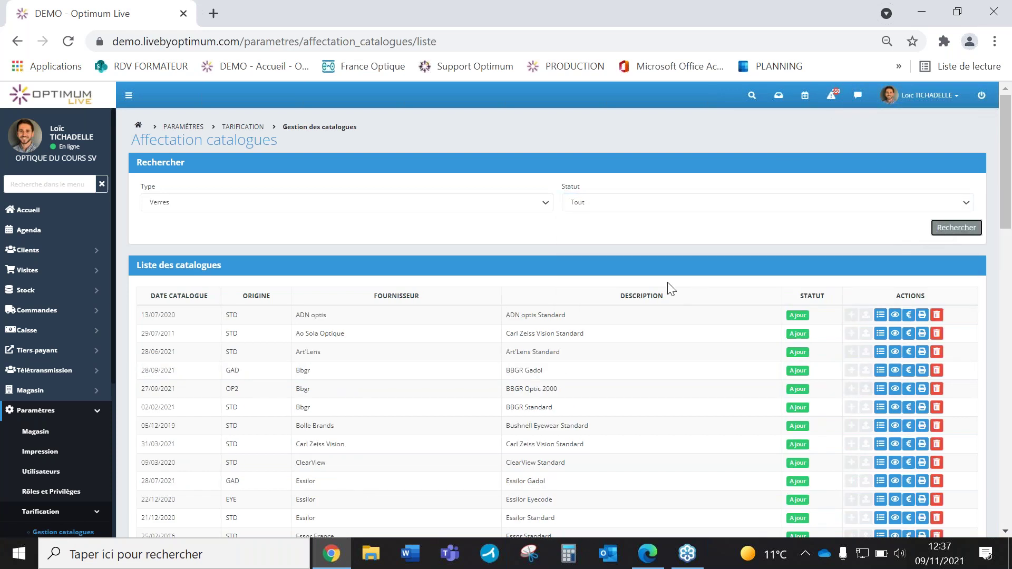
Step: Locate and highlight the Essilor Standard catalogue dated 21/12/2020 in the catalogue list
scroll(670, 289, down, 2)
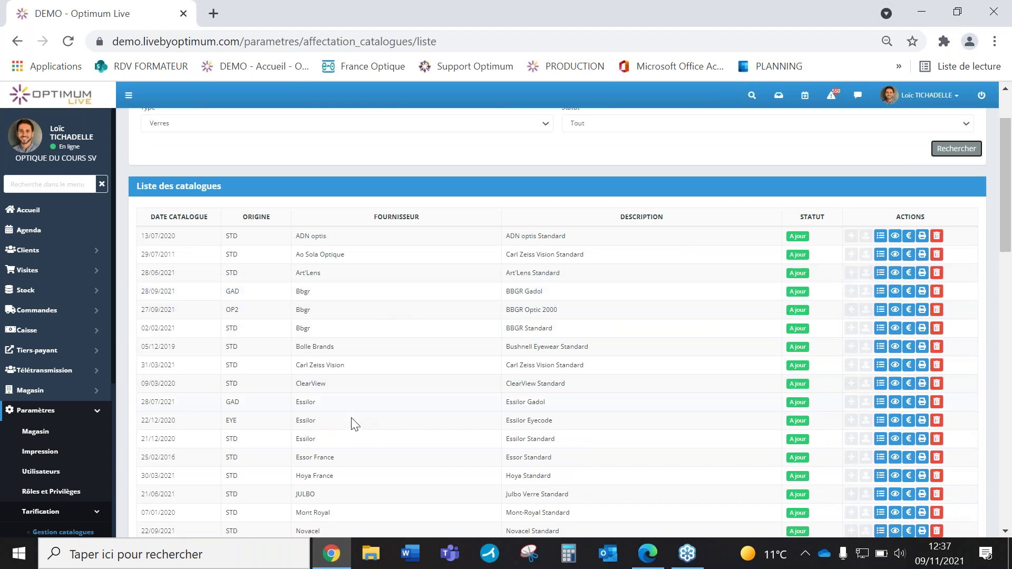
drag(264, 441, 653, 452)
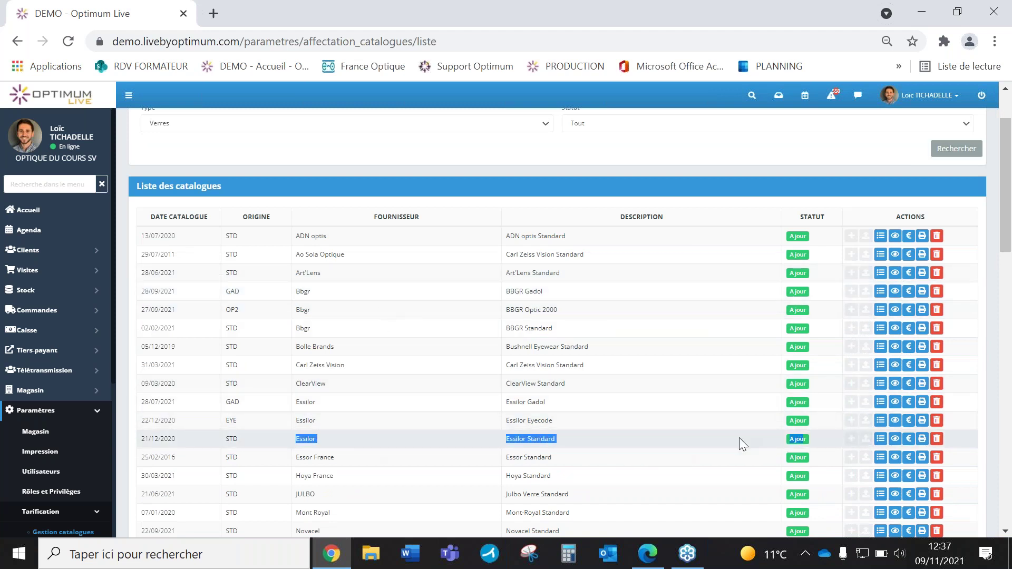
click(703, 439)
click(631, 441)
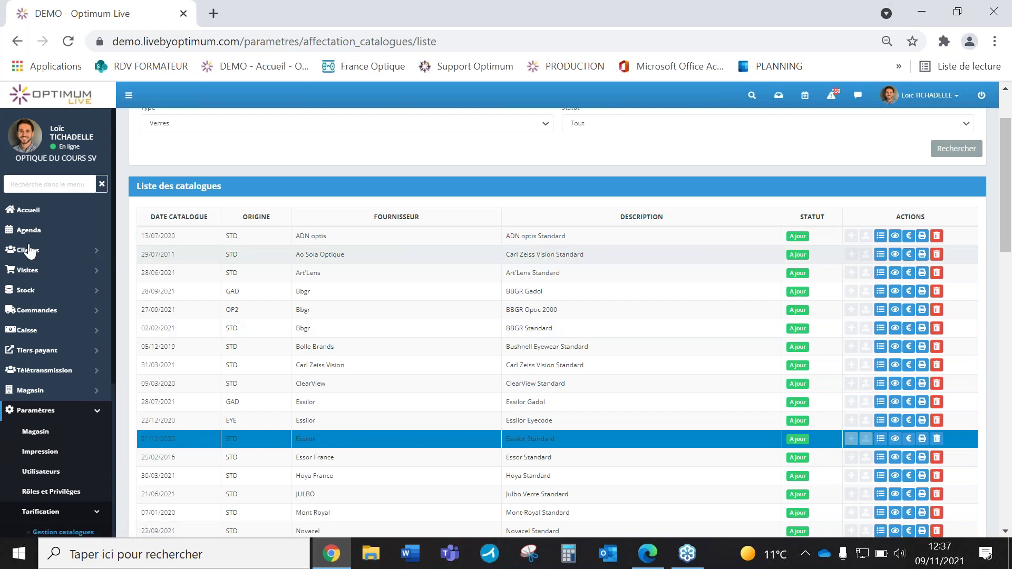
click(68, 416)
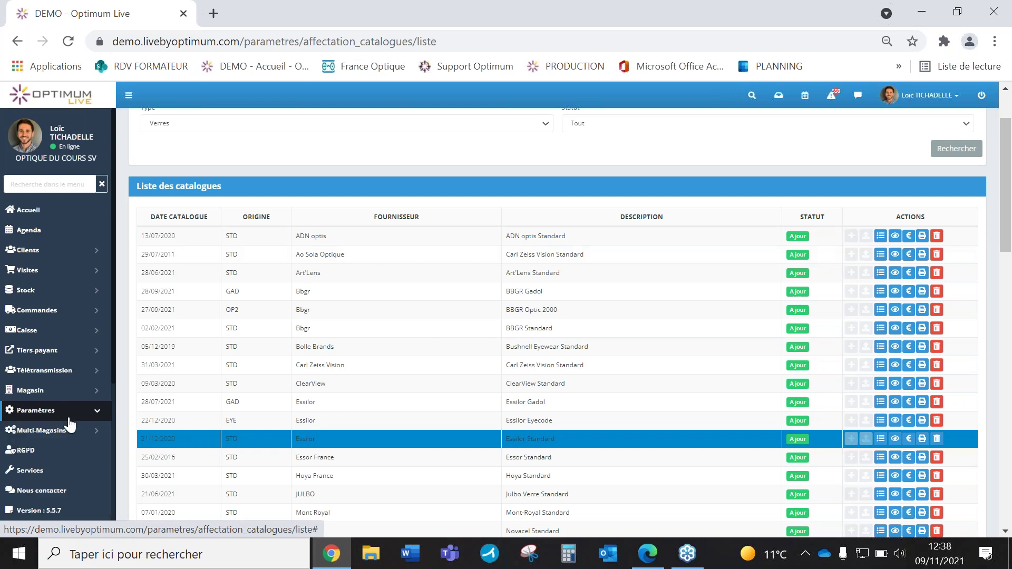
click(396, 436)
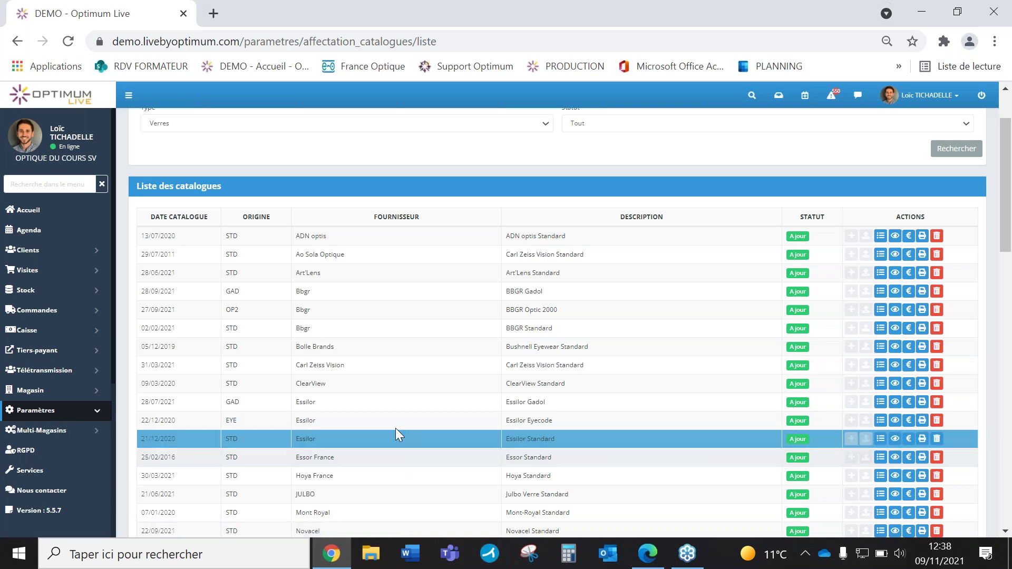
click(565, 437)
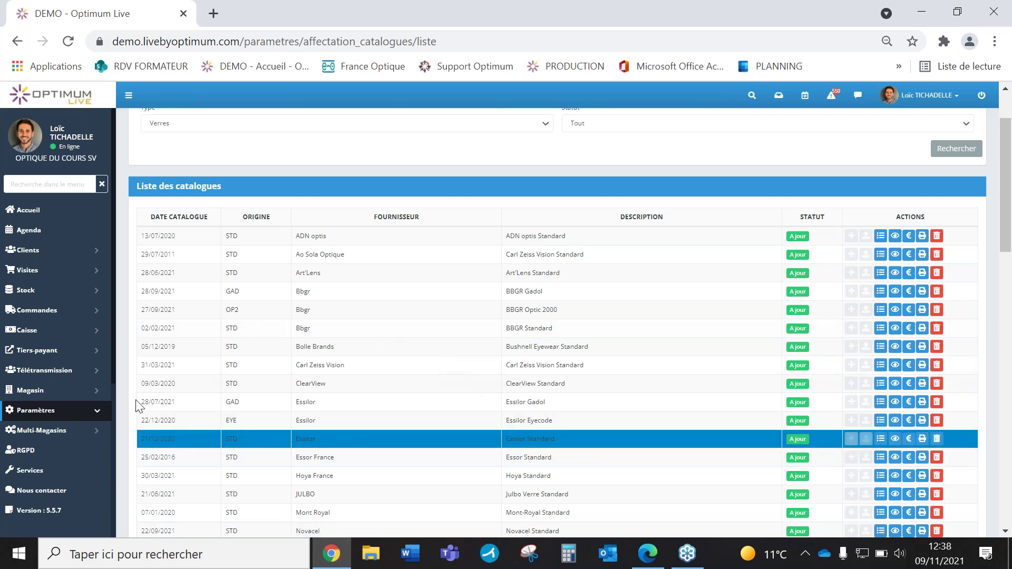
Step: Open the price grids page (Grilles tarifaires) in the pricing parameters
click(73, 416)
scroll(72, 418, down, 3)
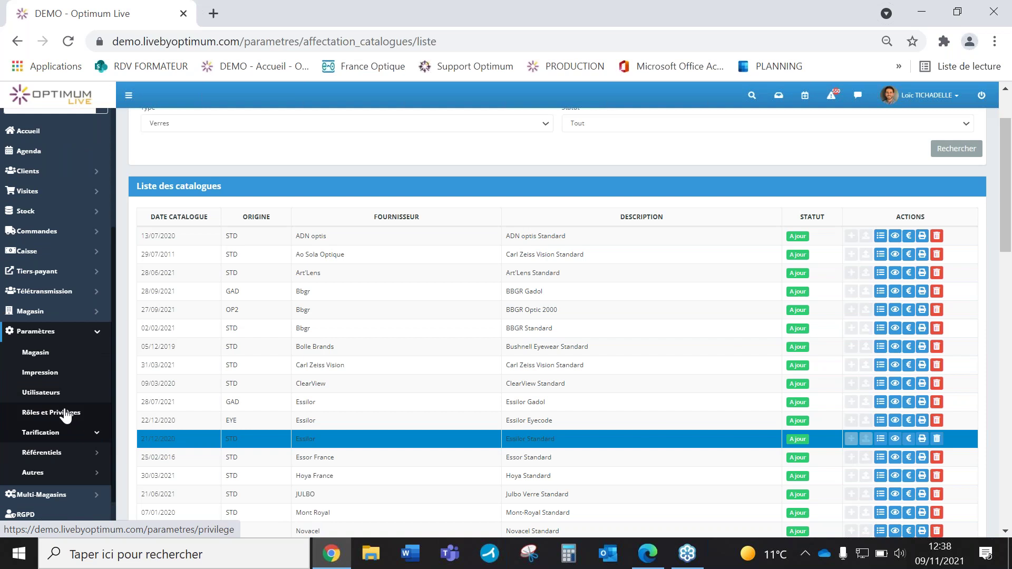
scroll(70, 414, down, 2)
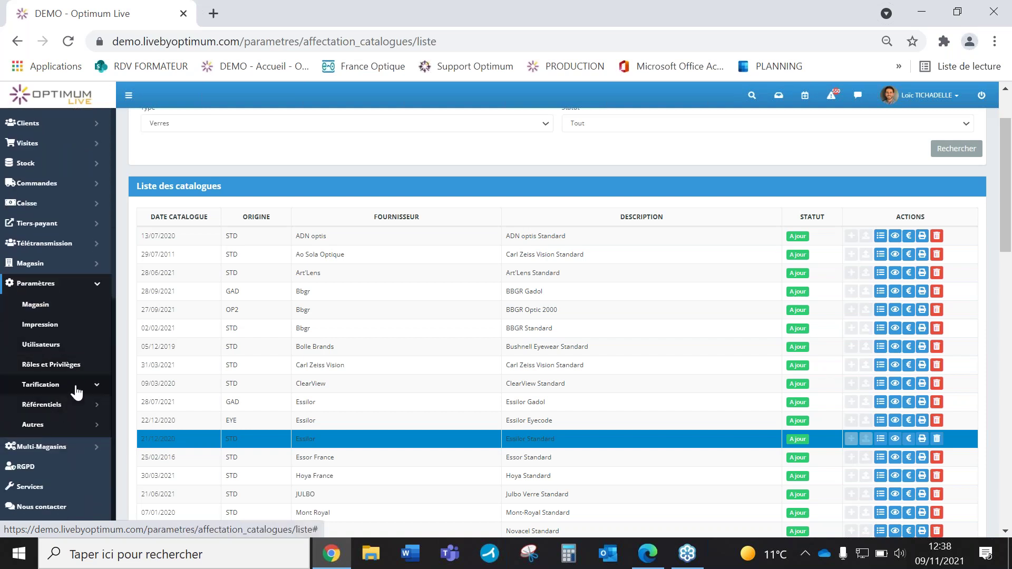
click(82, 390)
scroll(85, 393, down, 3)
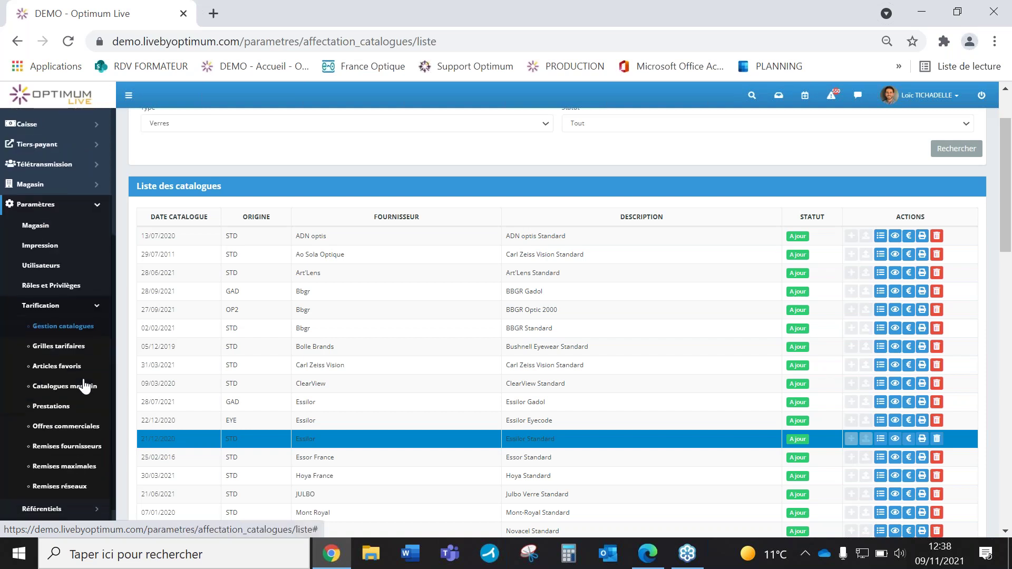
click(67, 347)
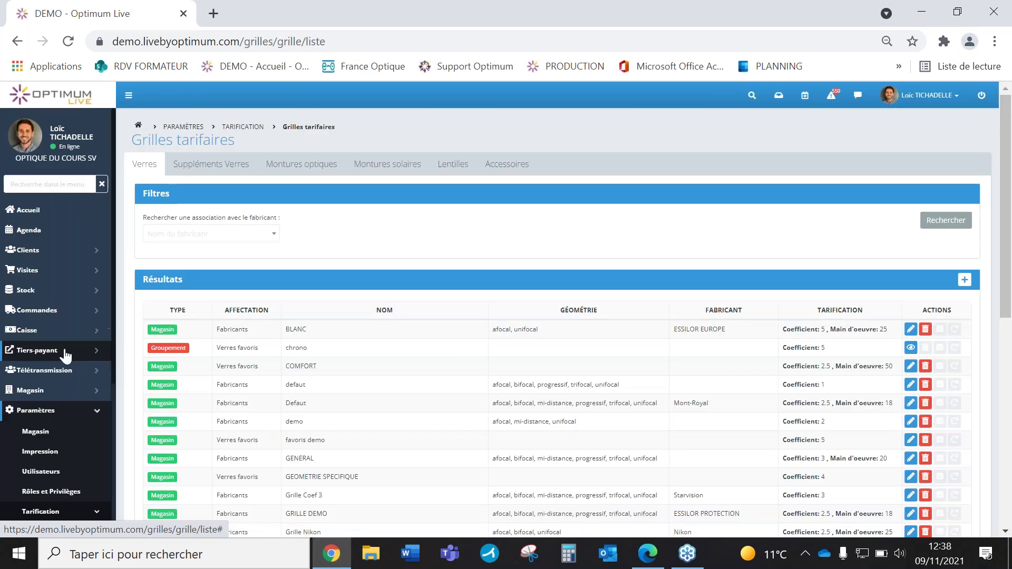
Step: Look over the lens price grids and open the Offres commerciales page of the pricing parameters
scroll(260, 337, down, 3)
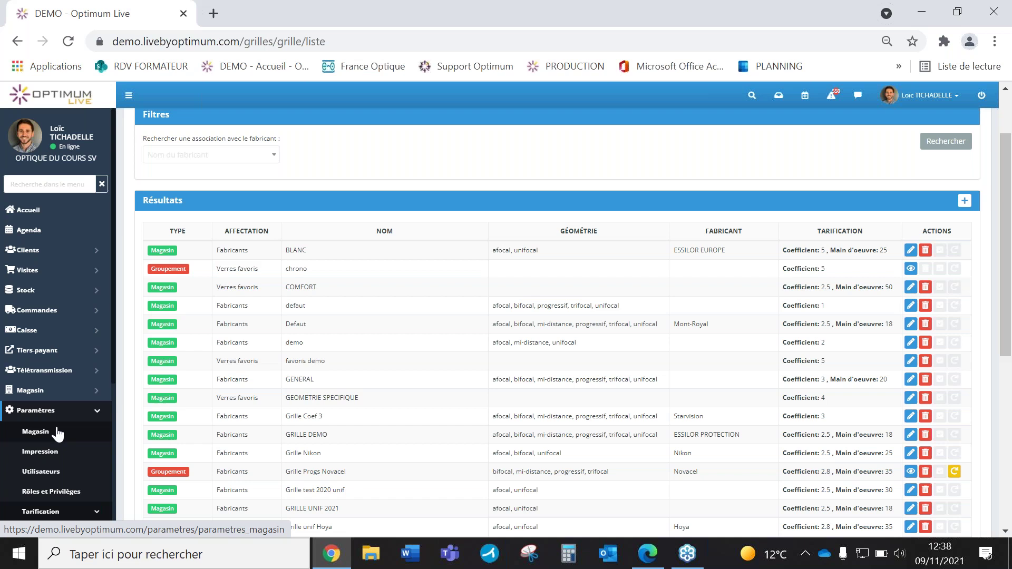
scroll(68, 421, down, 2)
click(85, 406)
scroll(86, 400, down, 1)
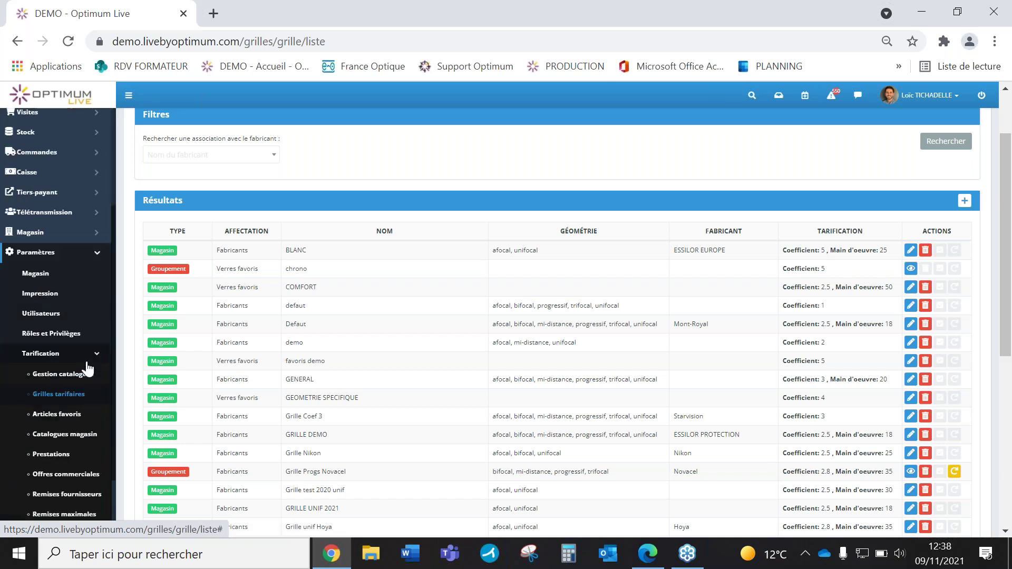
scroll(87, 369, down, 2)
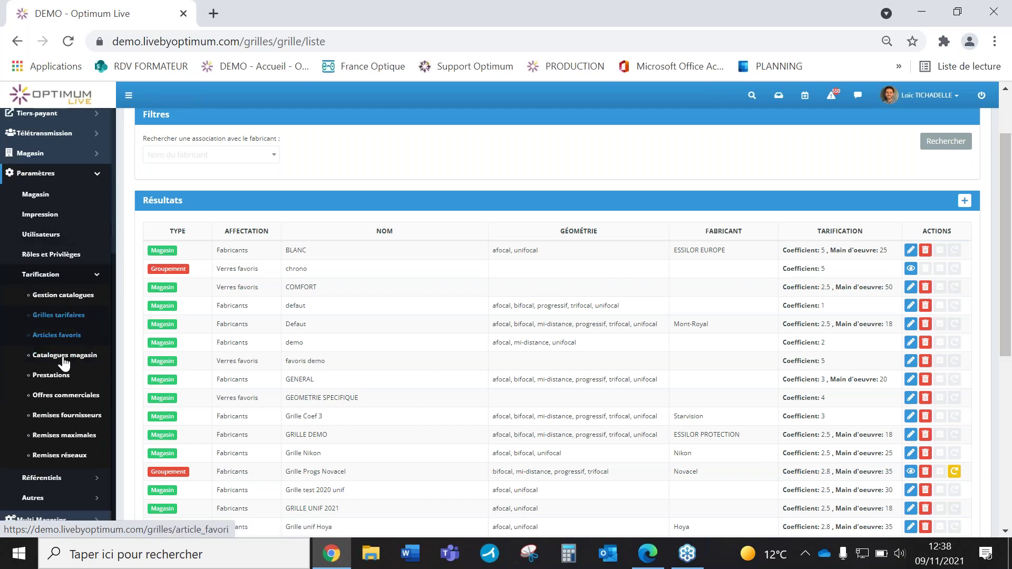
click(72, 396)
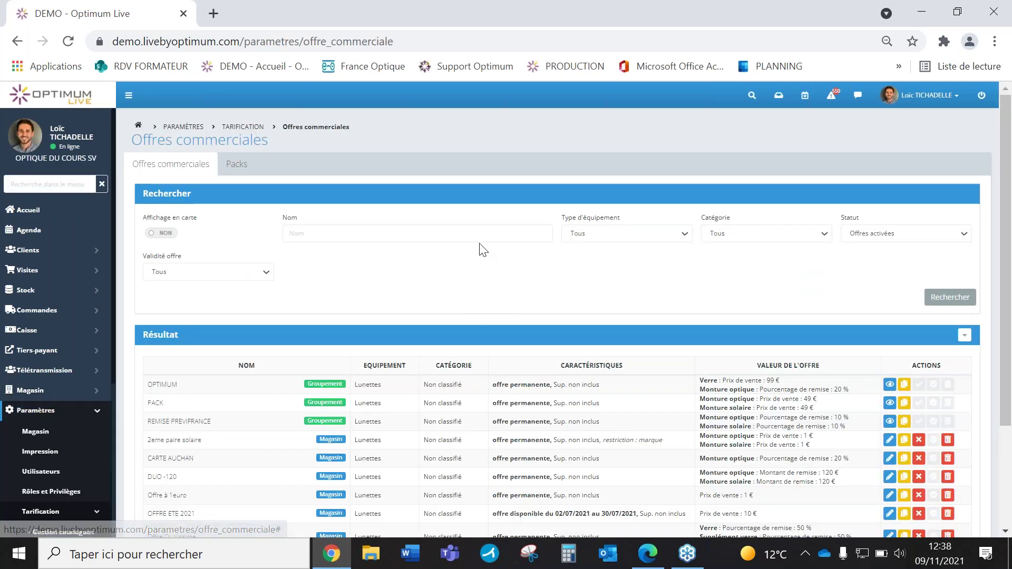
Step: Examine the list of commercial offers and the other entries in the pricing parameters
scroll(942, 285, down, 2)
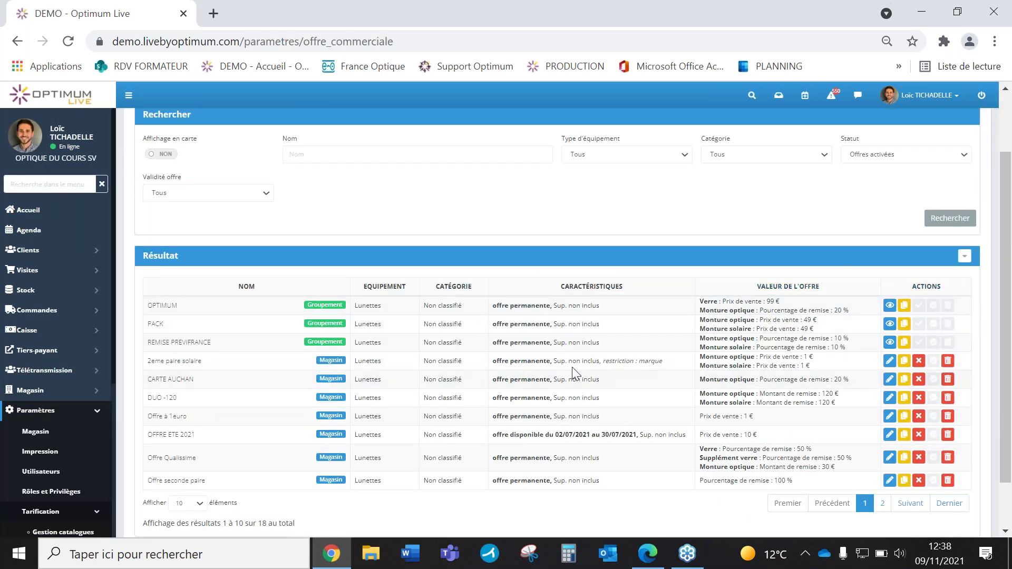
scroll(83, 371, down, 2)
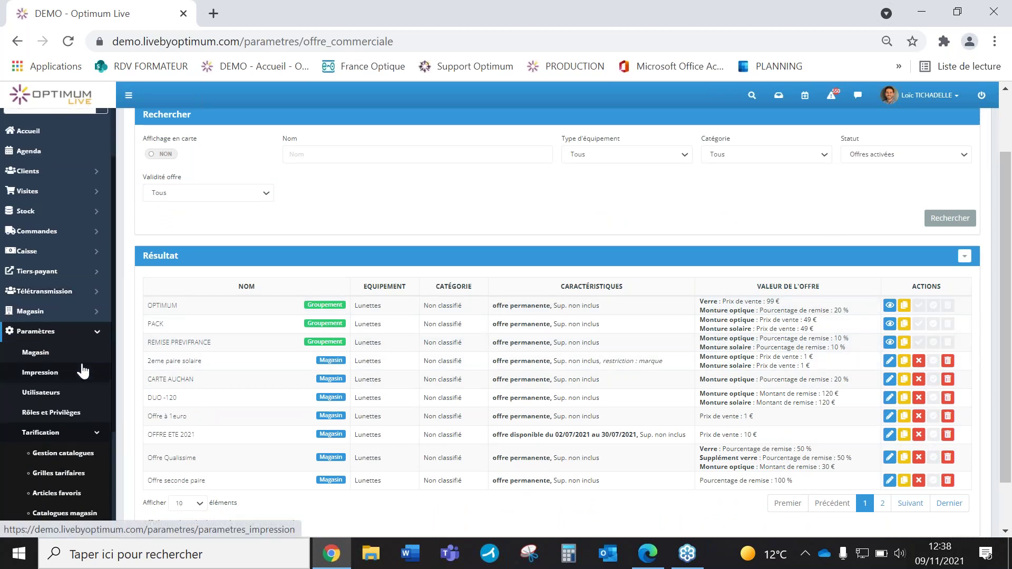
scroll(83, 371, down, 4)
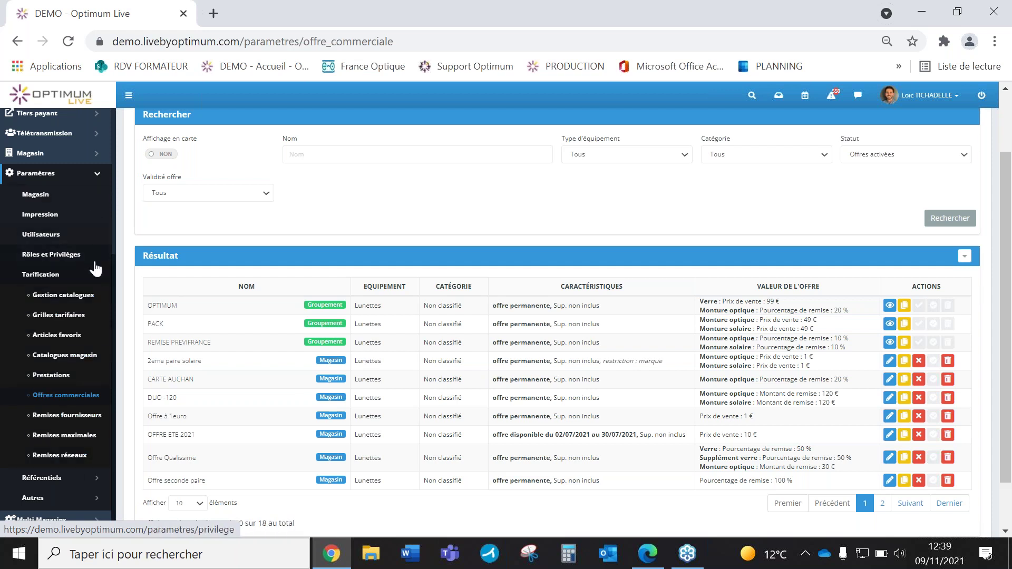
Step: Return to the home page and open the stock management page
click(97, 274)
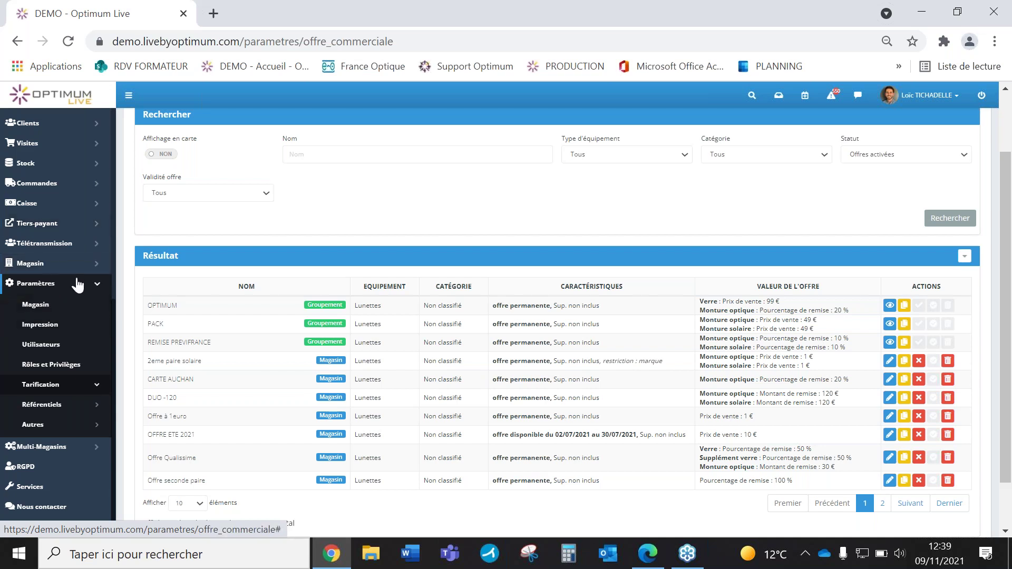
click(79, 289)
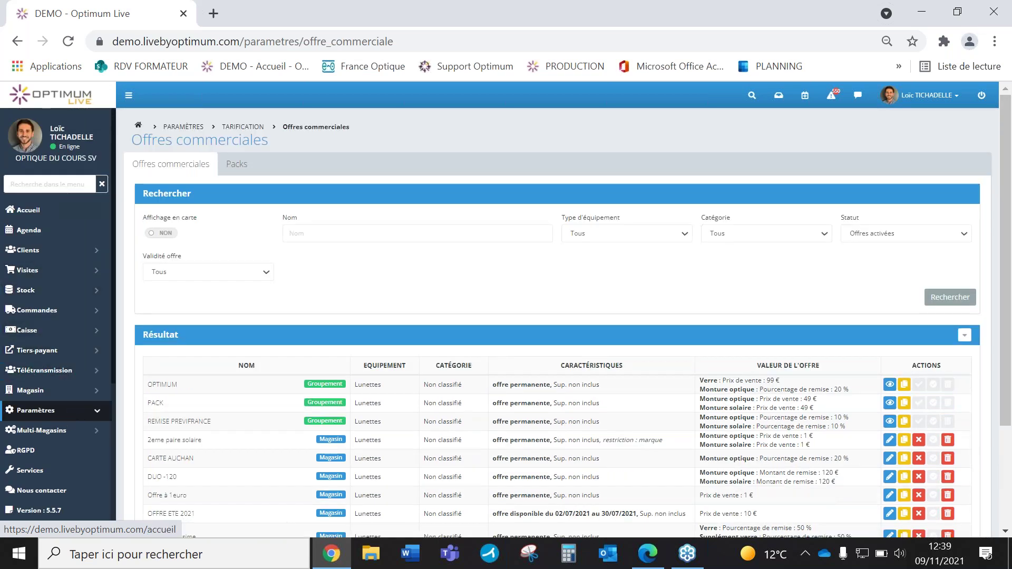
click(74, 100)
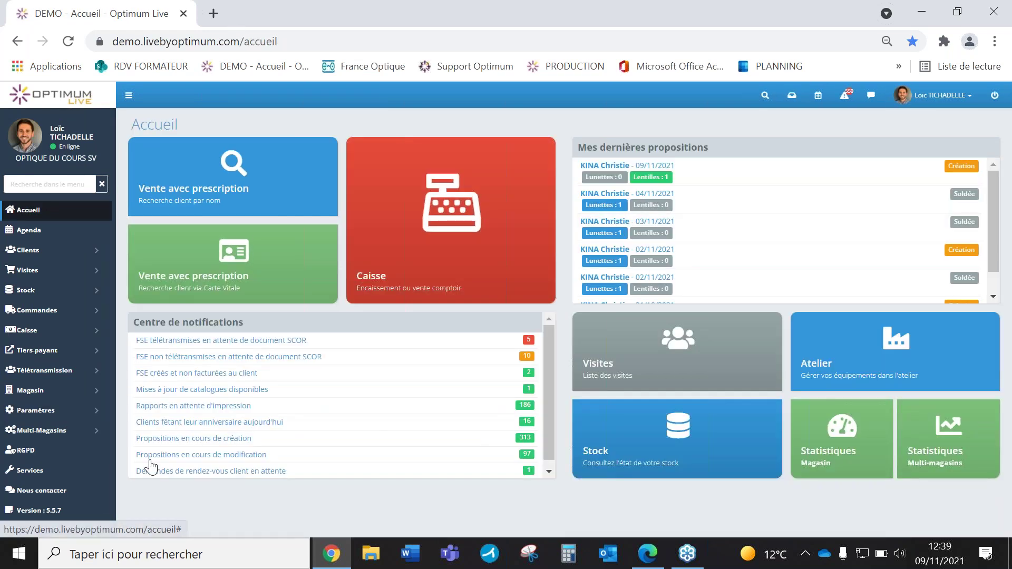
click(652, 449)
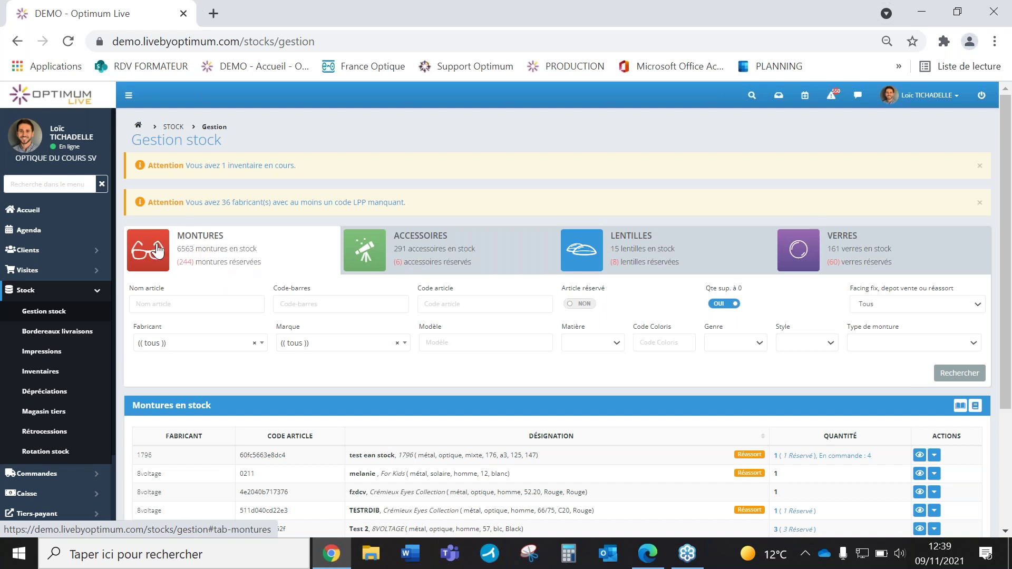
Step: View the stock of accessories, contact lenses and spectacle lenses one after another
click(502, 242)
click(684, 244)
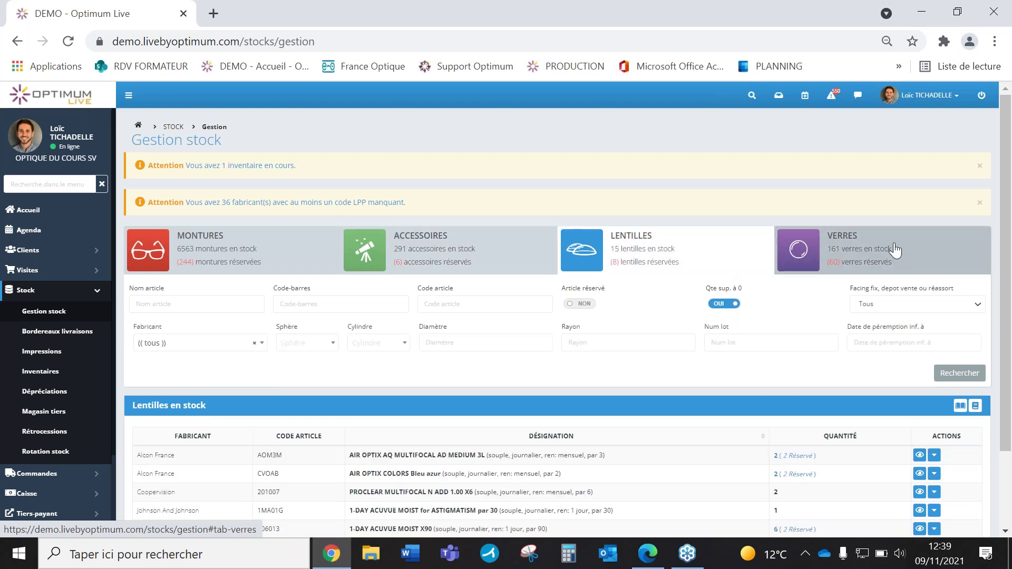
click(895, 251)
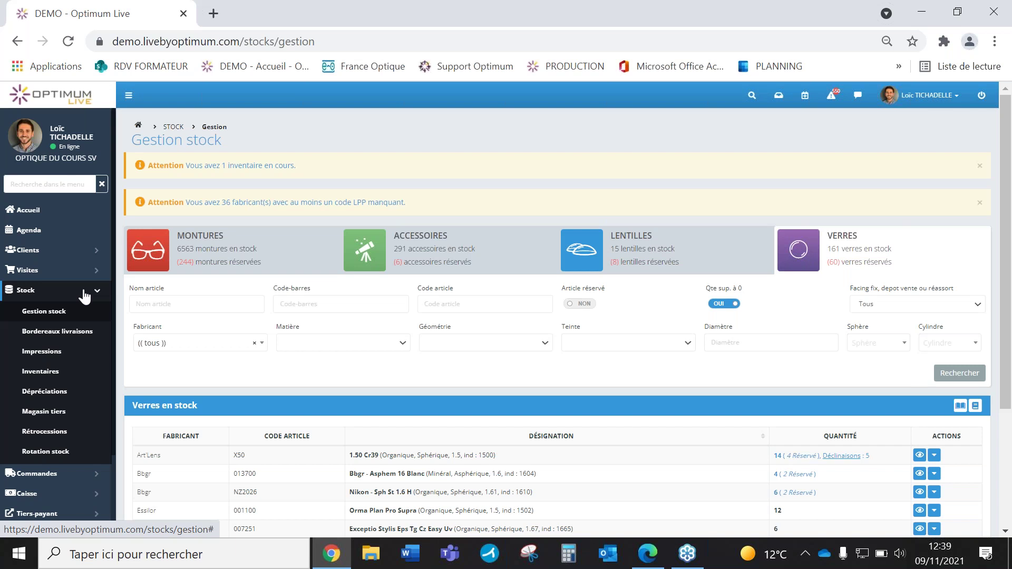
Step: Start a new delivery note of type Fournisseur from the Bordereaux livraisons page, with Etnia Barcelona as the supplier
click(76, 334)
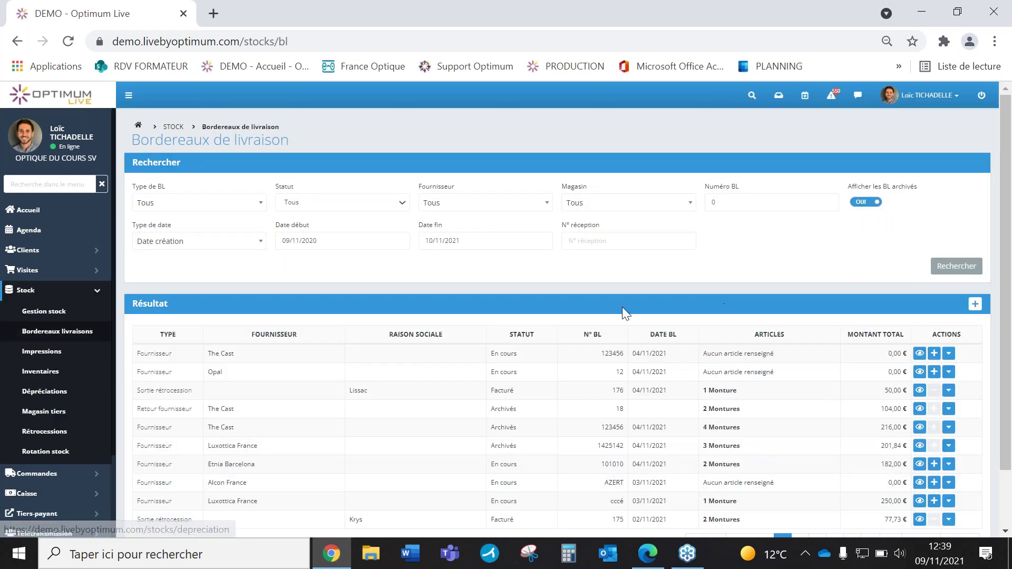
click(976, 305)
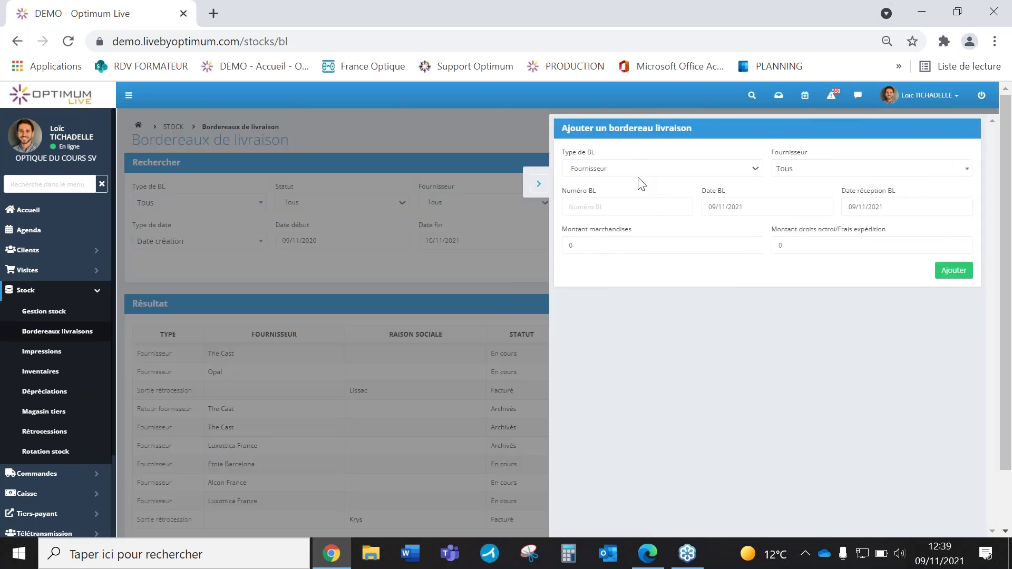
click(792, 168)
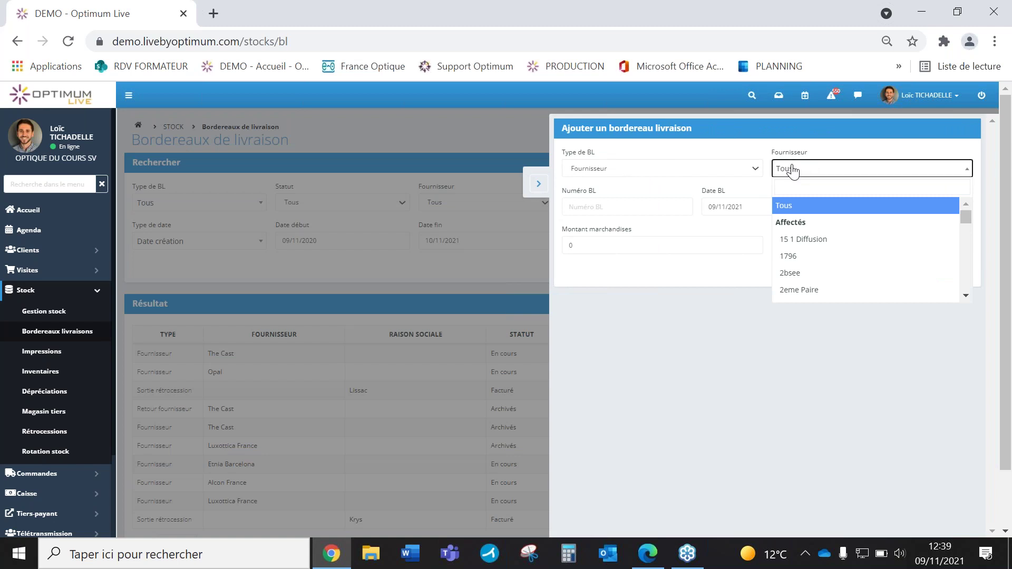
click(792, 169)
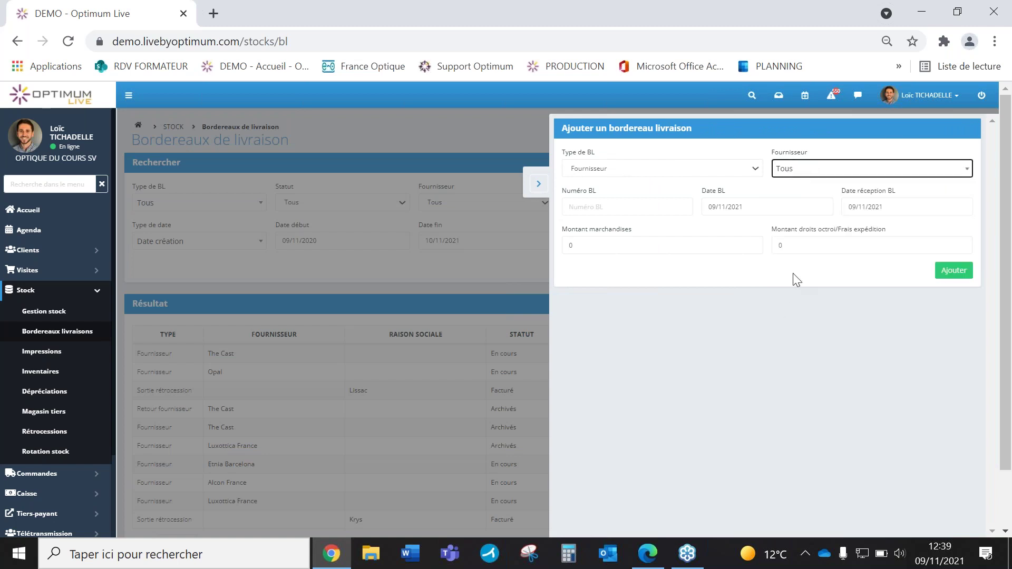
click(800, 173)
text(etni)
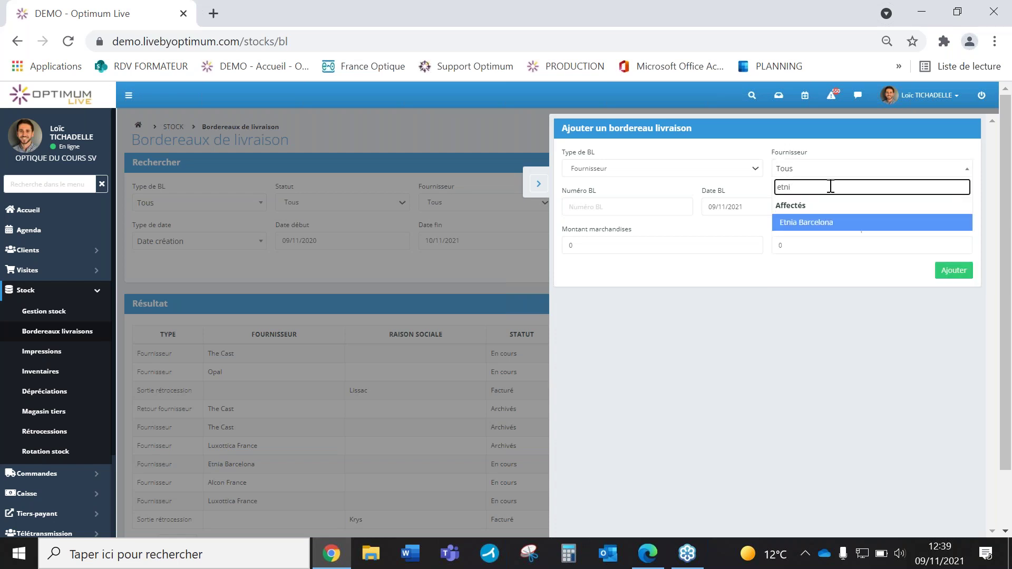
click(845, 223)
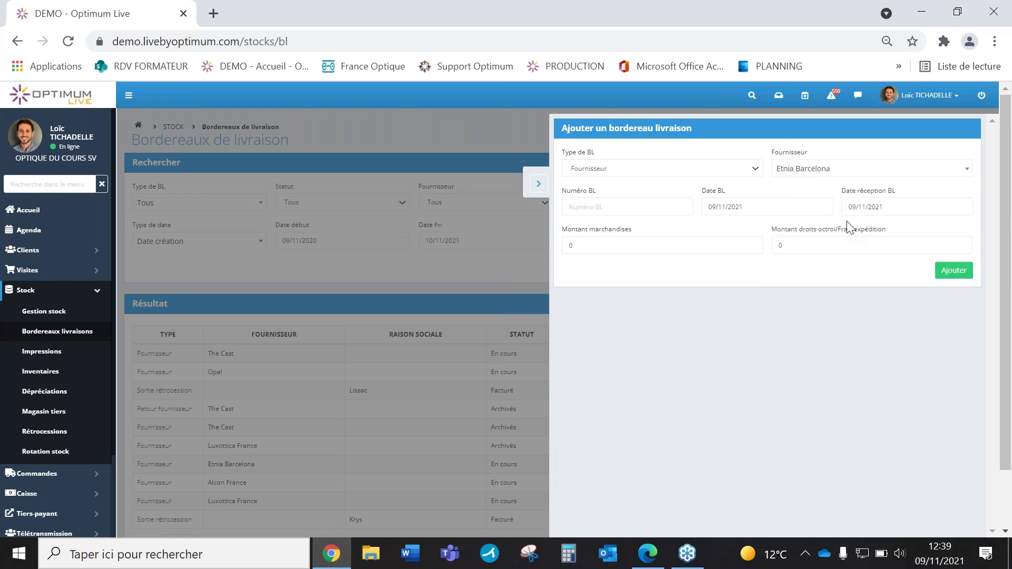
Step: Set the delivery note number to 1010 and add the delivery note
click(610, 212)
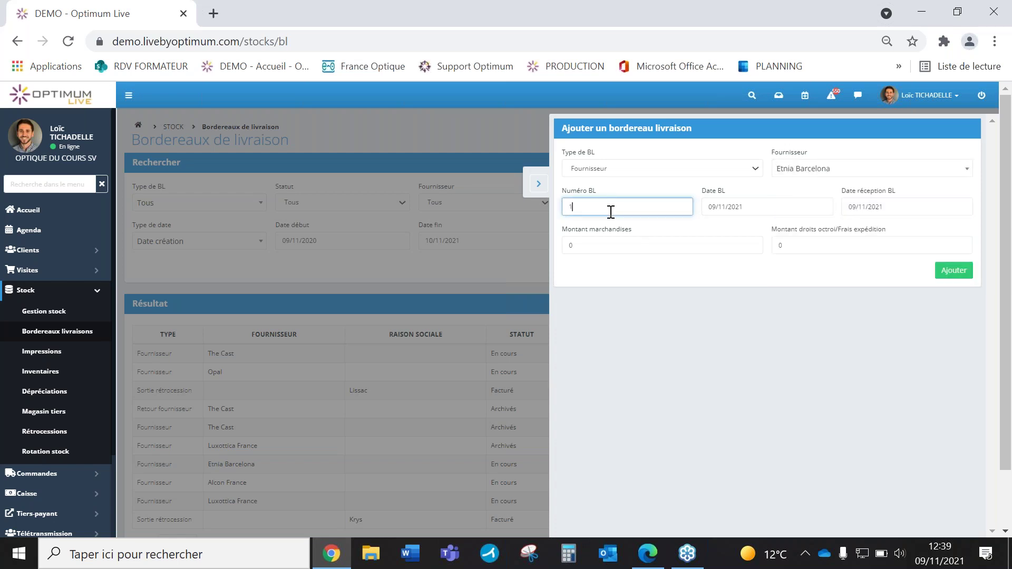
click(623, 246)
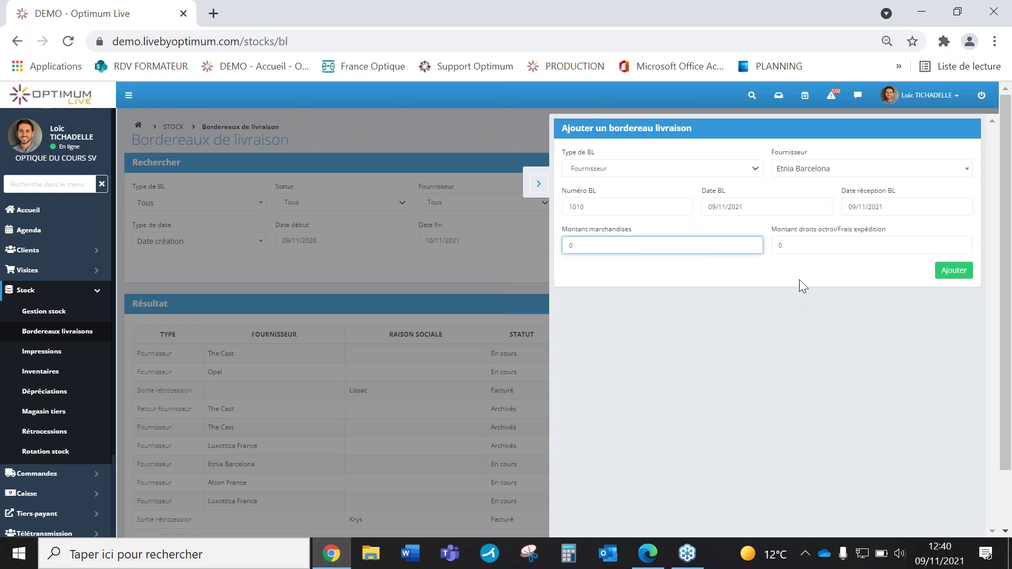
click(817, 252)
click(810, 271)
click(951, 271)
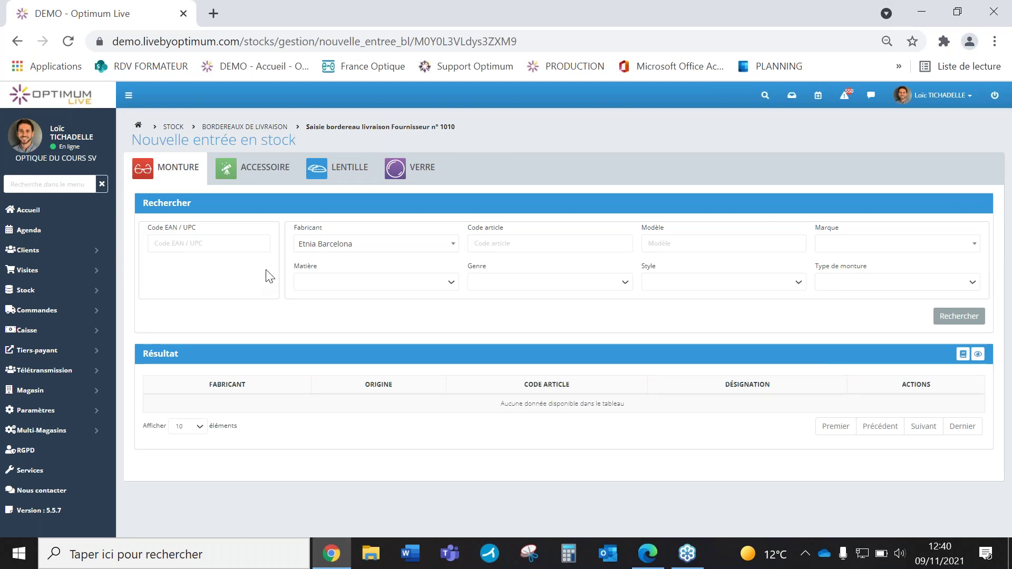
Step: Search the supplier's frames by the brand Etnia Barcelona S.L
click(217, 245)
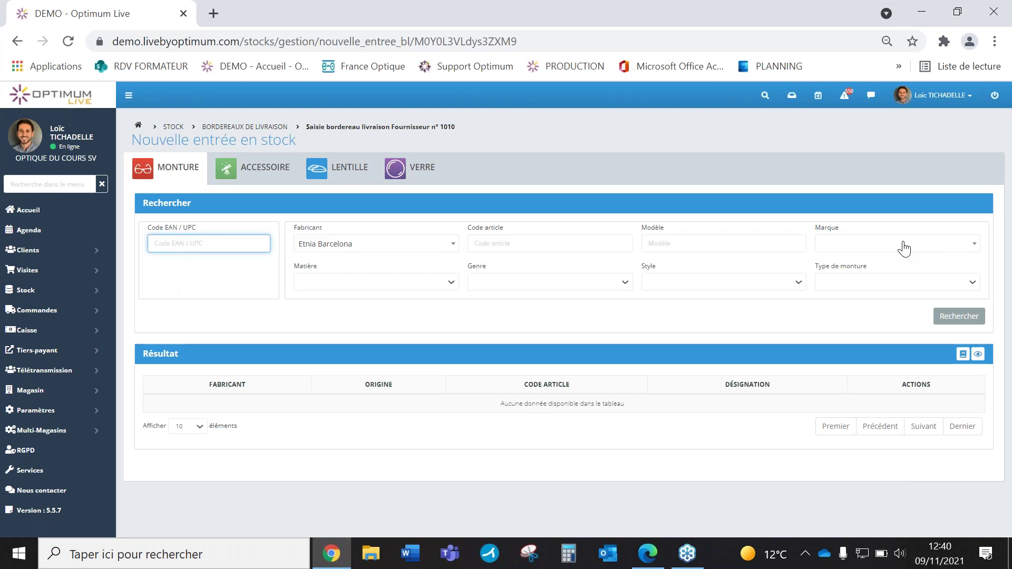
click(848, 244)
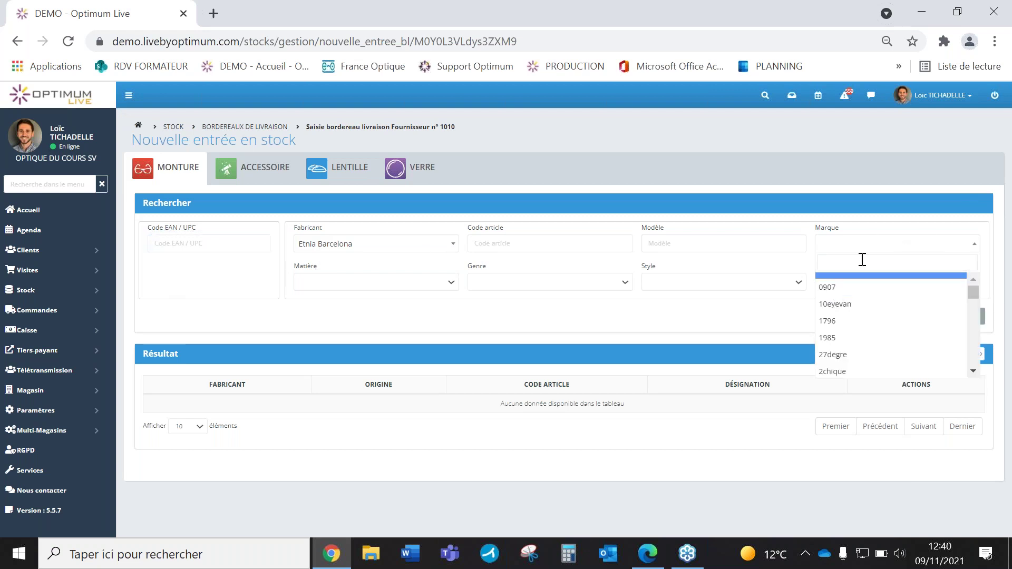
text(etnia)
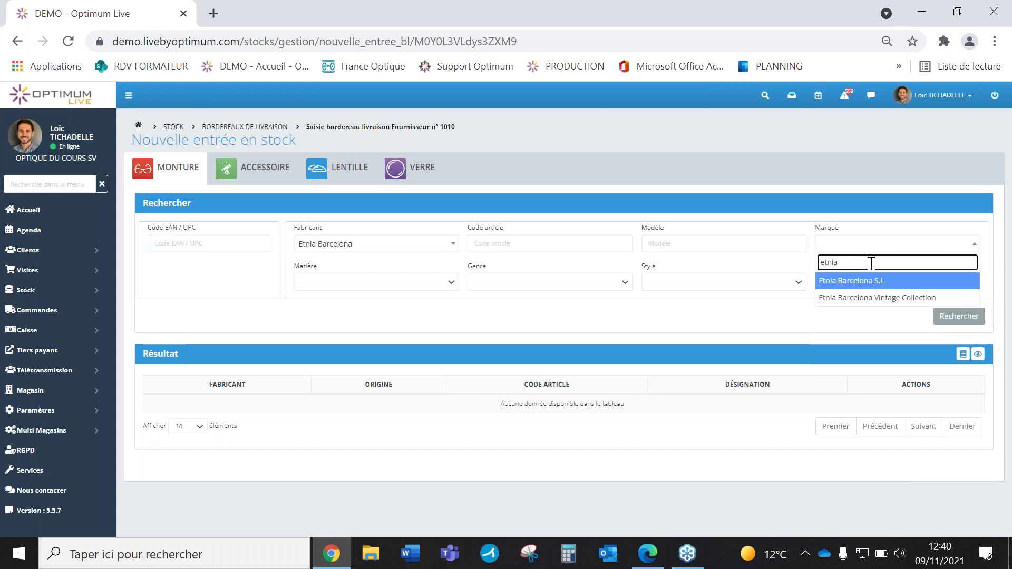
click(881, 281)
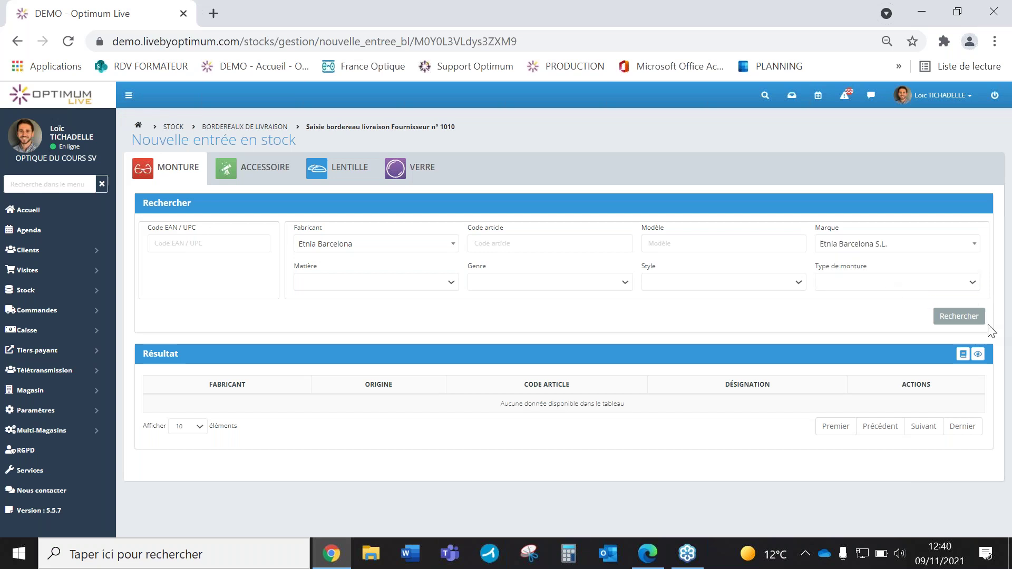
click(964, 317)
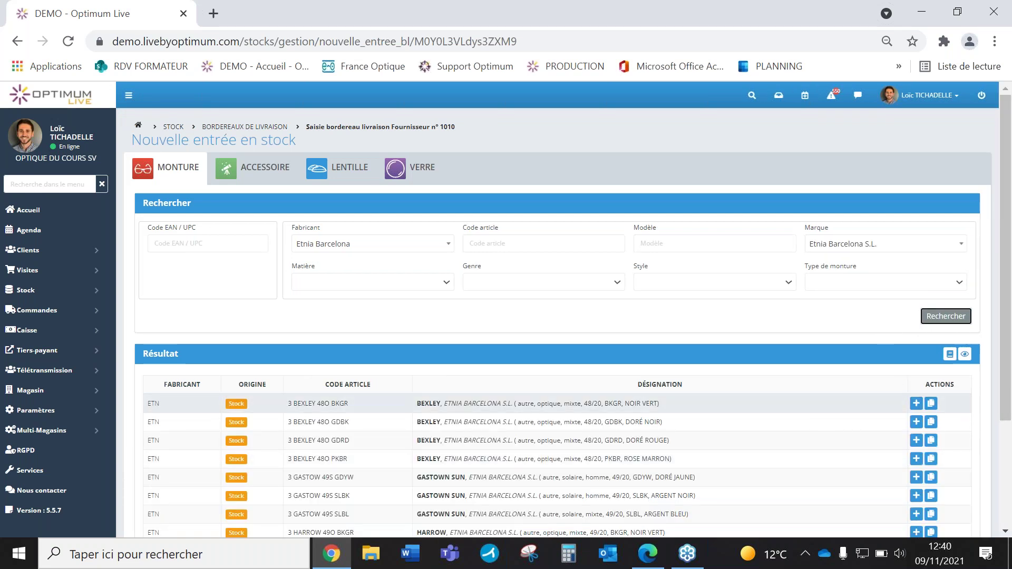
Step: Go to page 5 of the results and start a stock entry for the catalogue frame 4 ARETHA 54O TQGD
scroll(883, 407, down, 2)
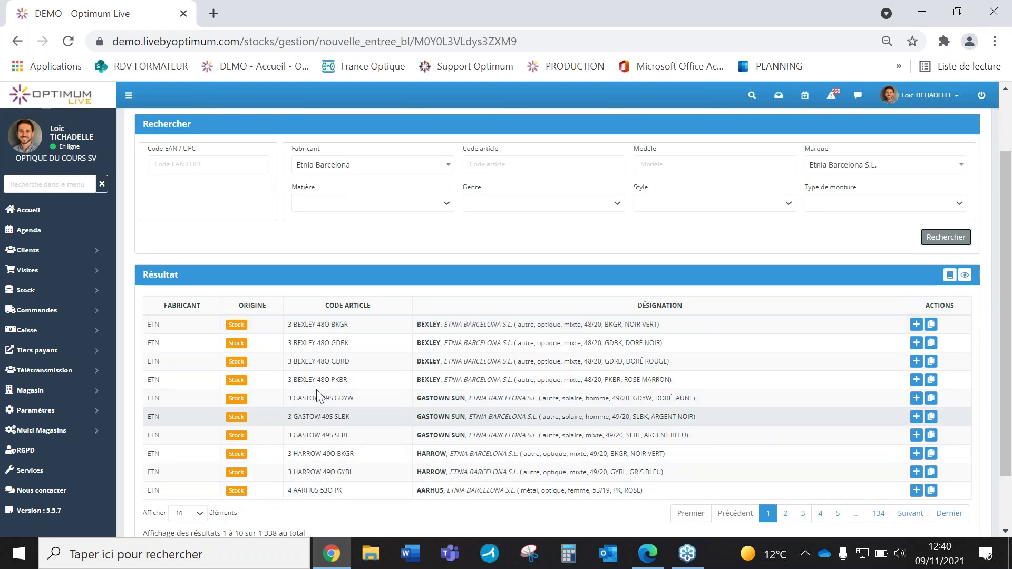
scroll(822, 480, down, 2)
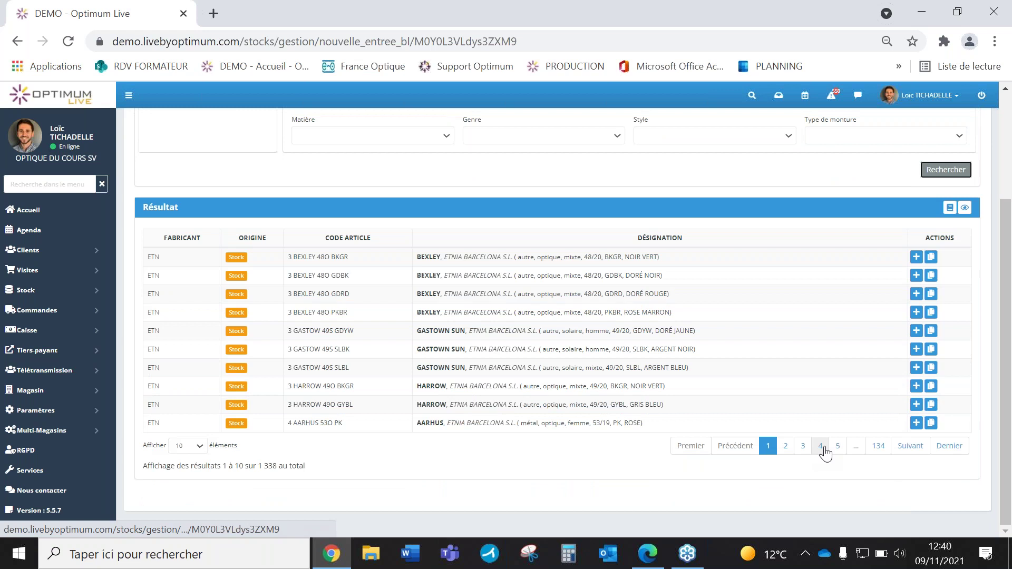
click(823, 452)
click(838, 450)
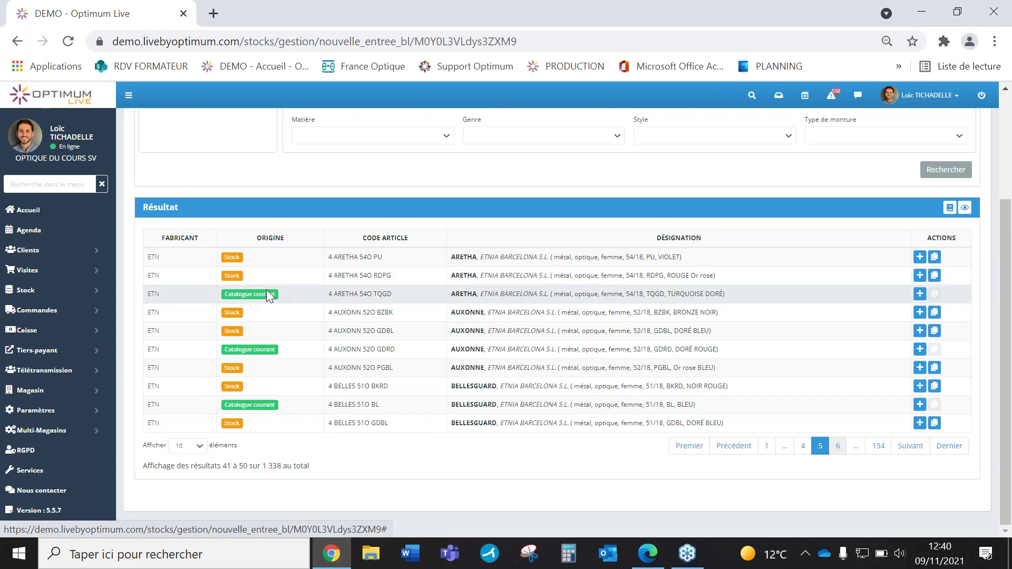
click(920, 295)
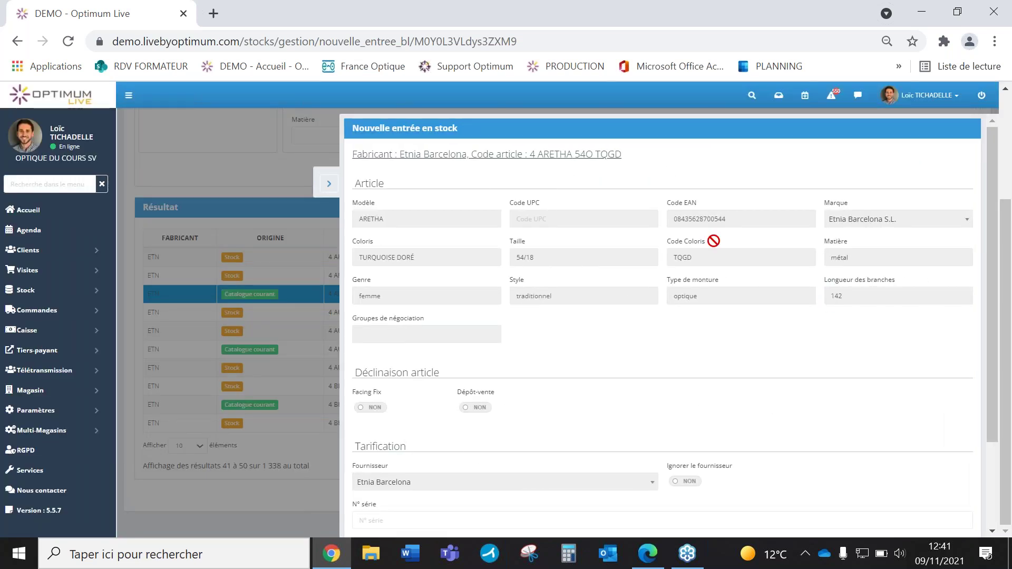
Step: Check the ARETHA frame's EAN code, purchase and sale prices and quantity, and add the frame to the stock
drag(745, 220, 673, 216)
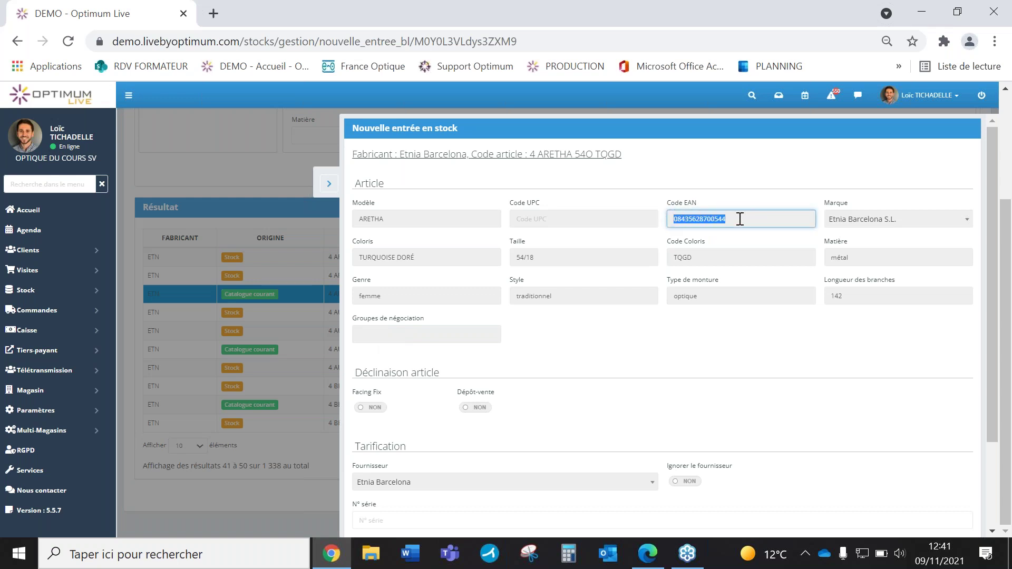
click(739, 219)
scroll(713, 316, down, 3)
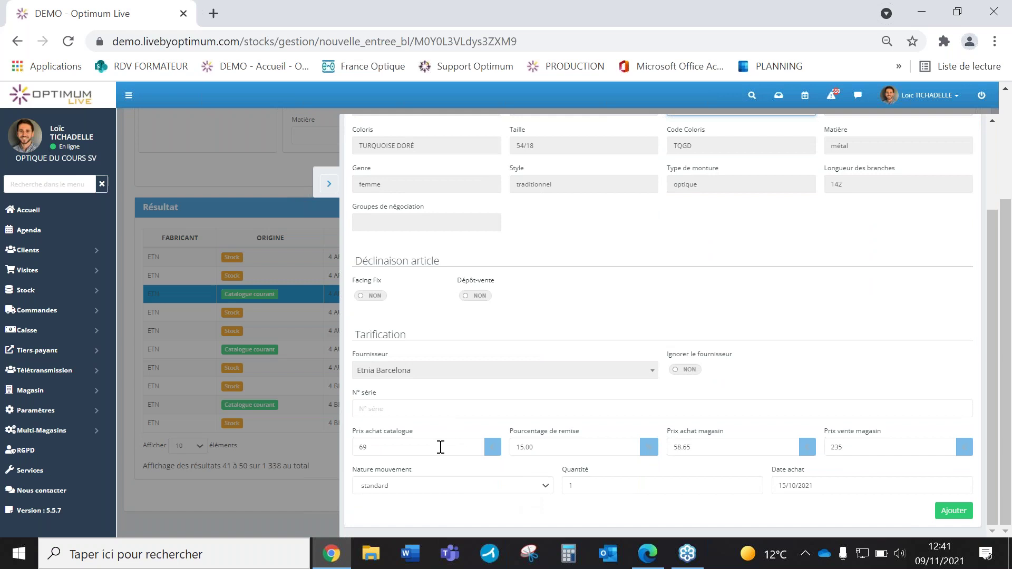
click(438, 447)
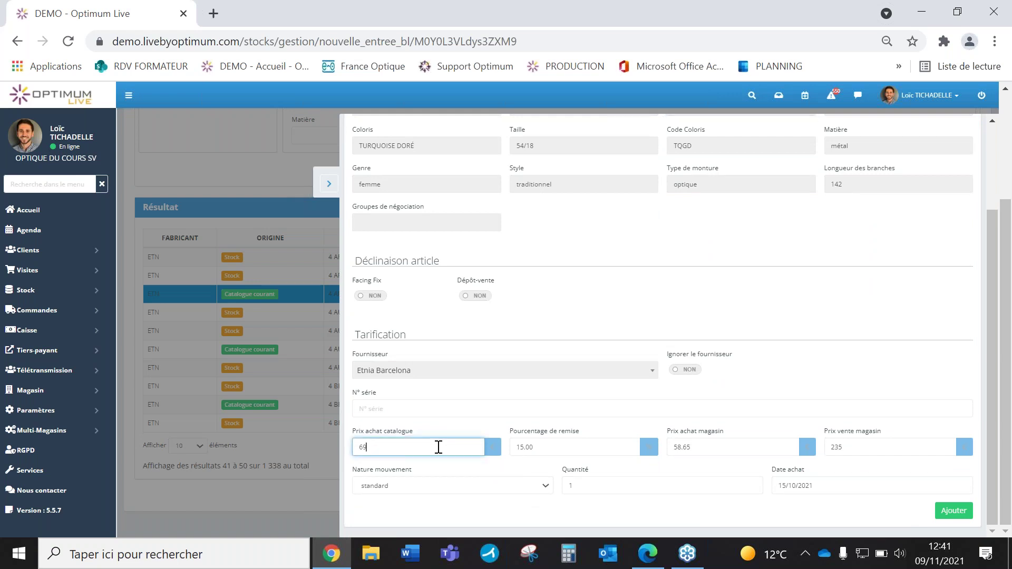
click(720, 448)
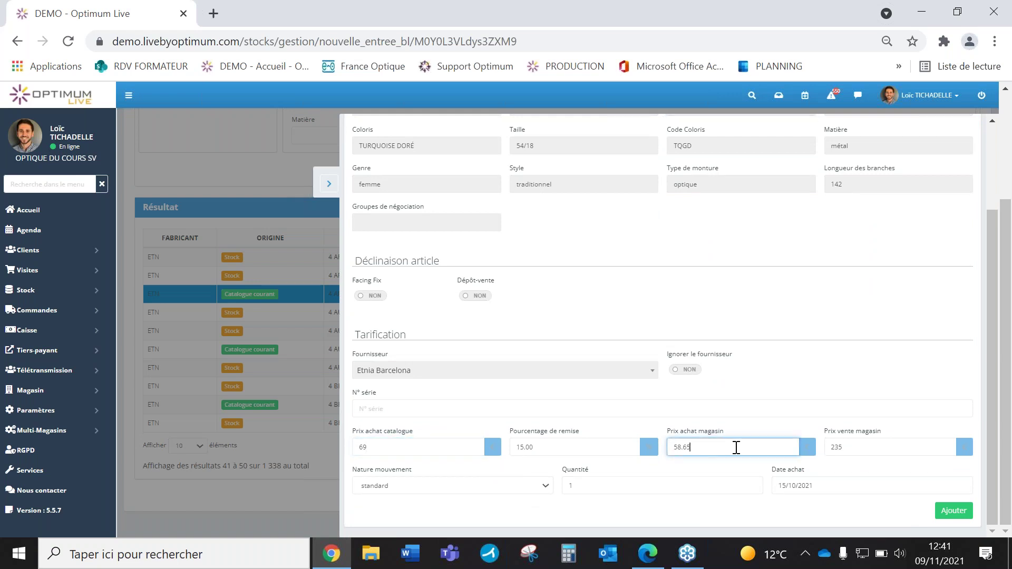
click(869, 449)
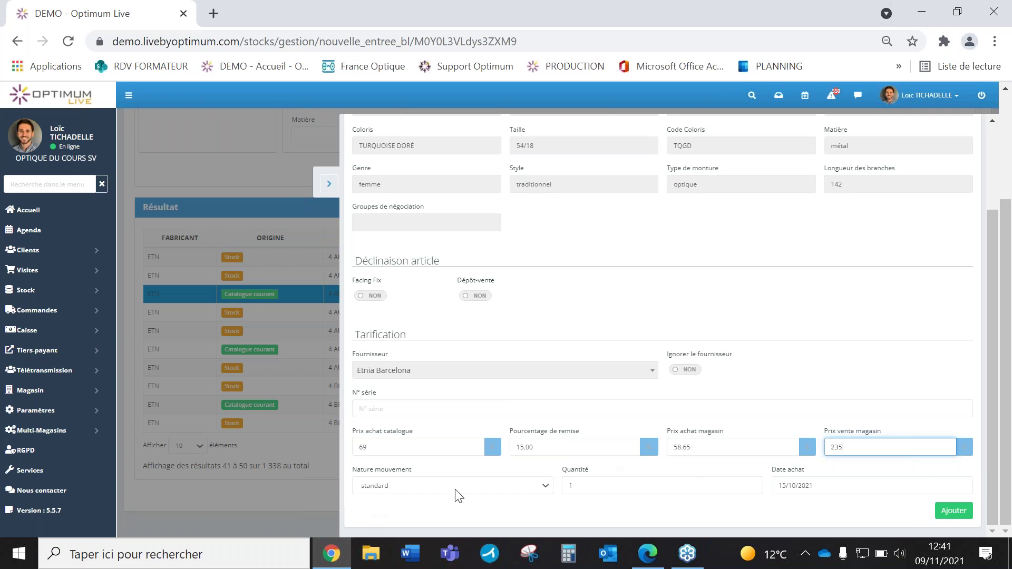
click(635, 488)
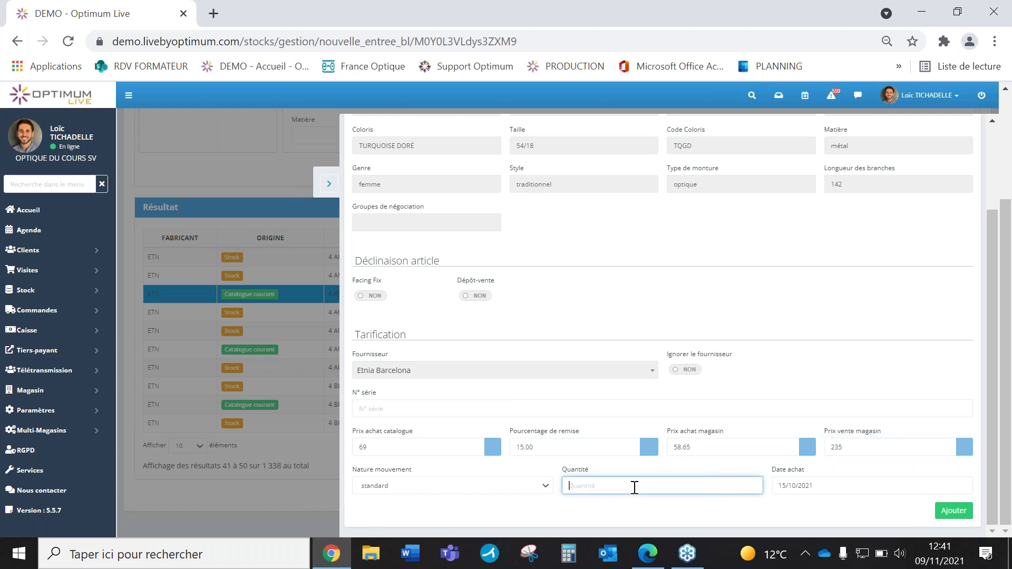
click(798, 502)
click(951, 511)
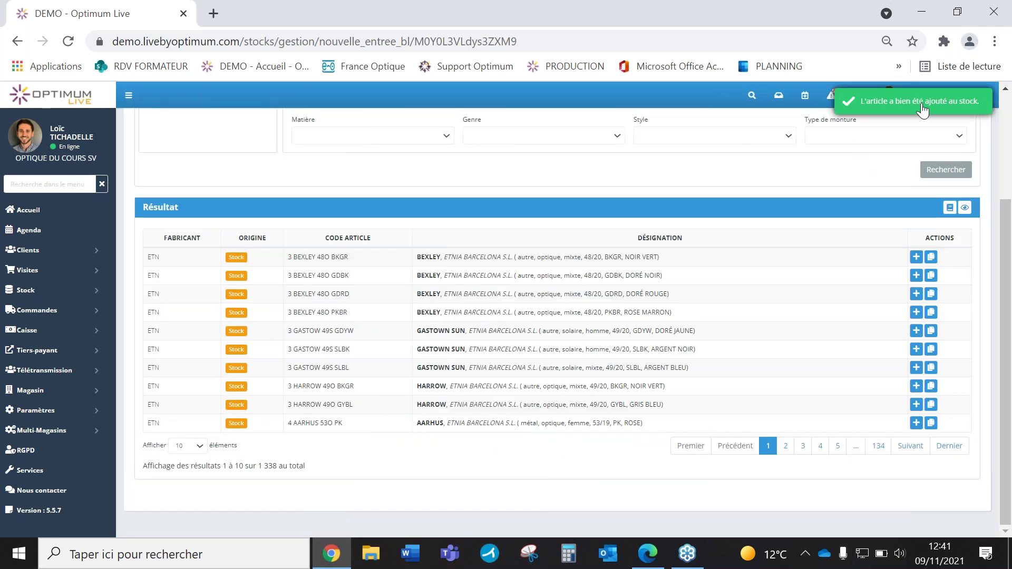
Step: Open the stock management page and list the frames with the Qte sup. à 0 filter set to NON
click(40, 291)
click(46, 312)
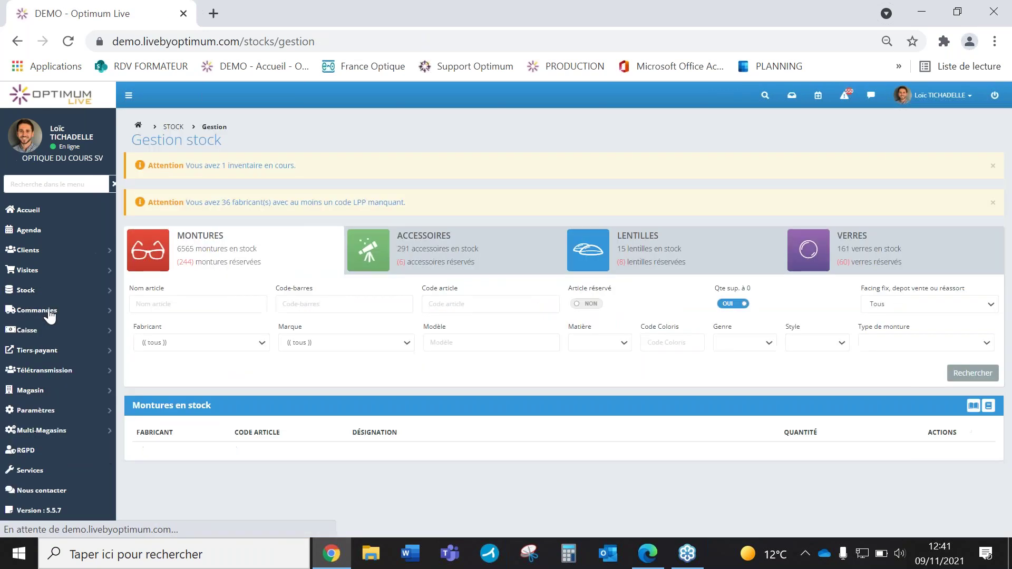
scroll(430, 254, down, 4)
scroll(431, 254, up, 3)
scroll(613, 319, down, 2)
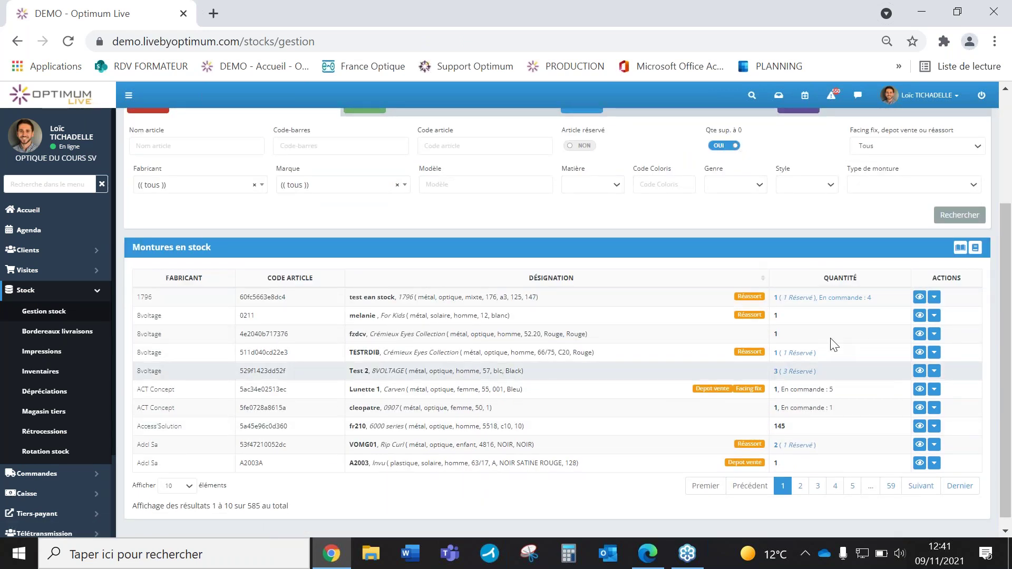
click(724, 145)
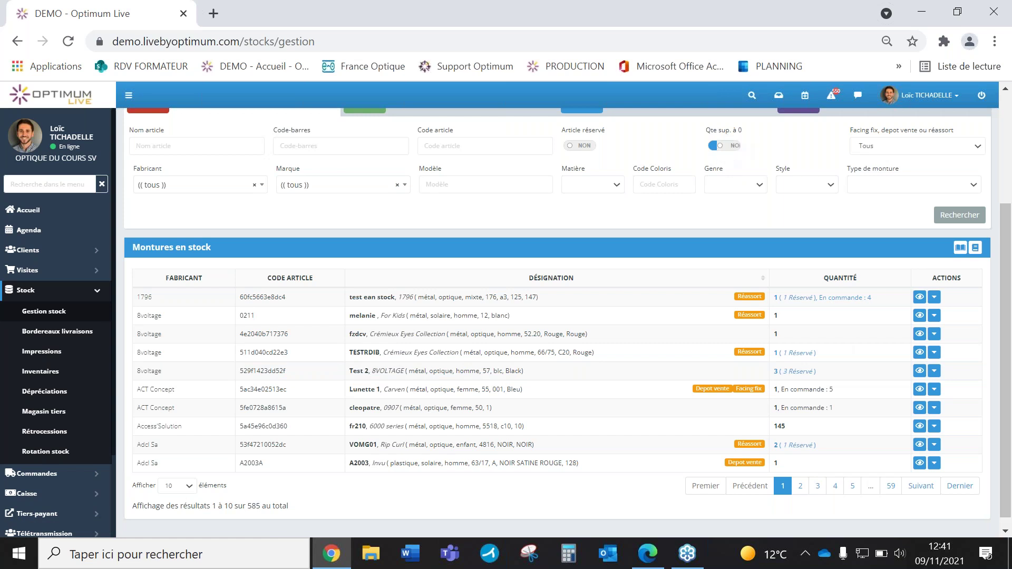
click(953, 216)
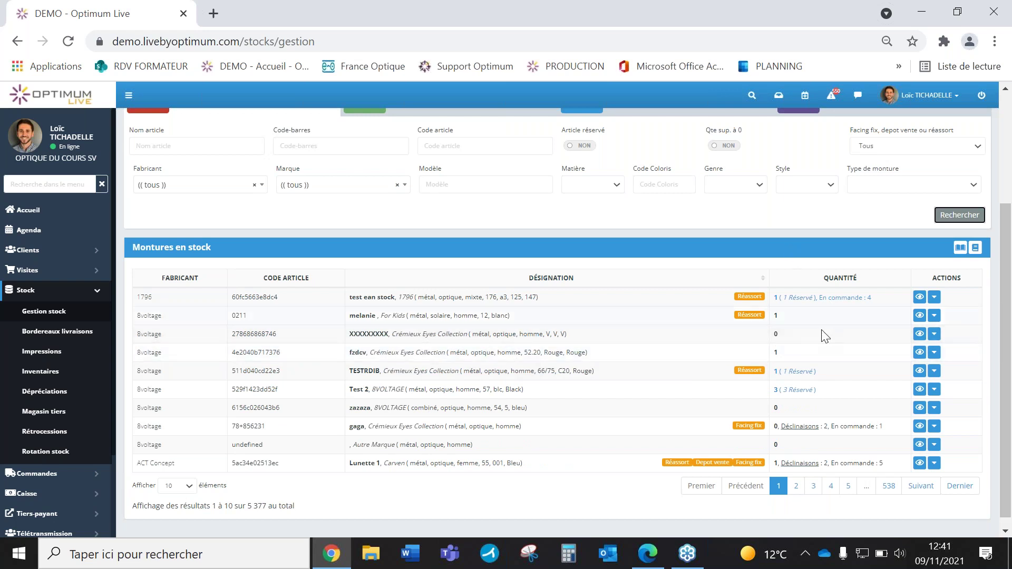
Step: View the actions available for the zero-quantity frame XXXXXXXXX and close them without choosing any
click(934, 335)
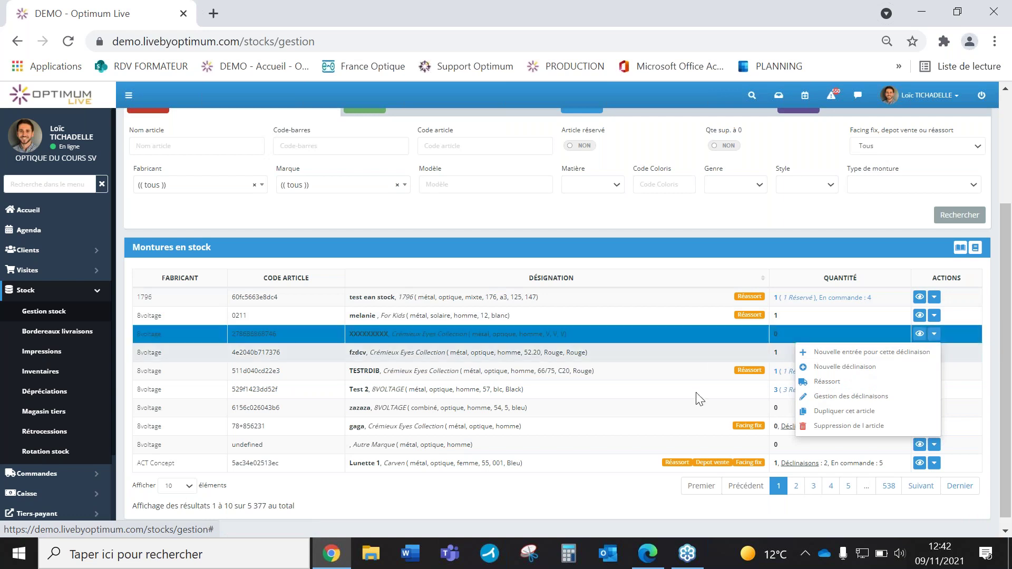
click(566, 333)
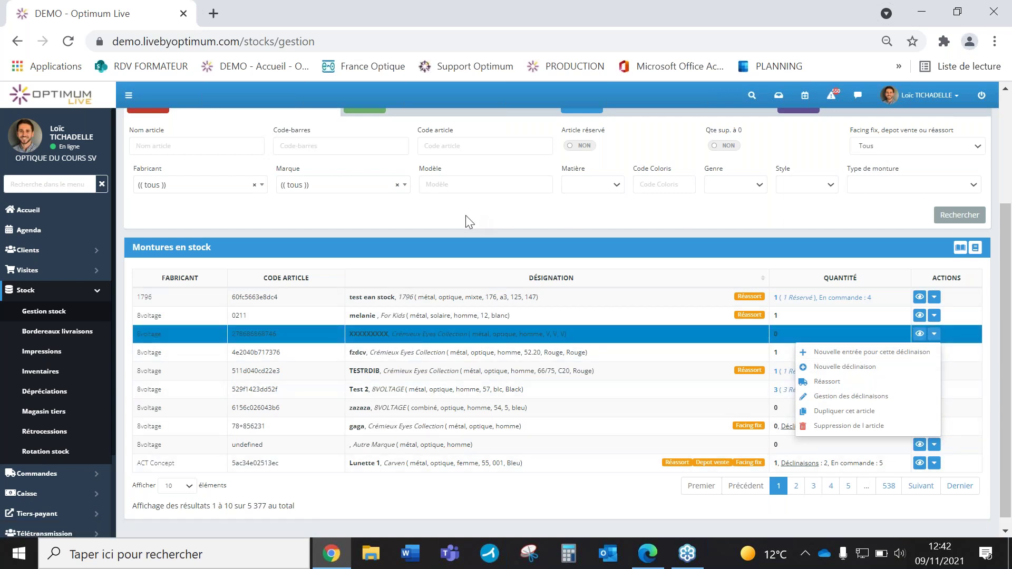
click(622, 221)
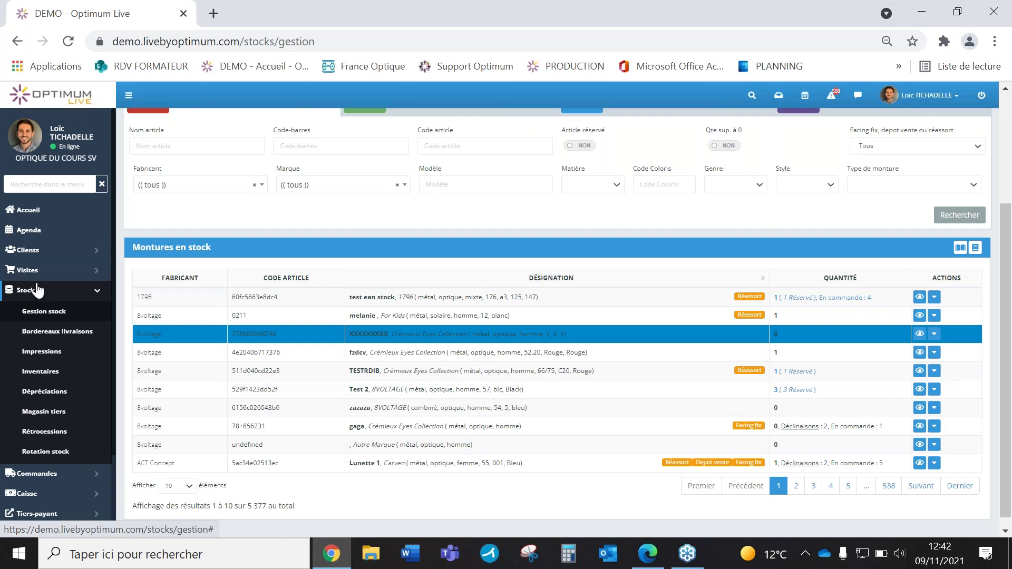
Step: Open the stock Impressions page and look through the available label formats without changing the current one
click(40, 352)
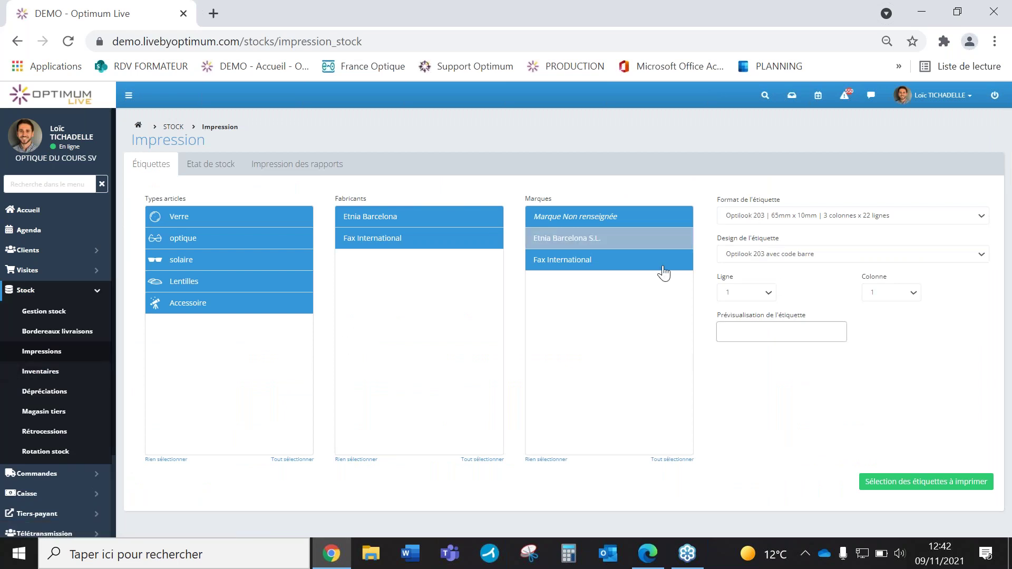
click(769, 217)
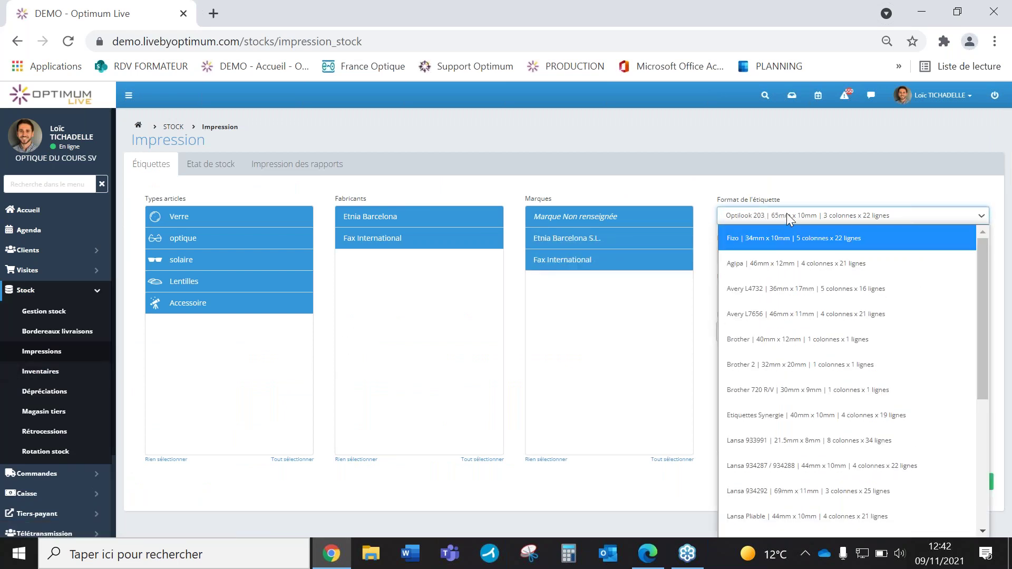
scroll(820, 261, down, 5)
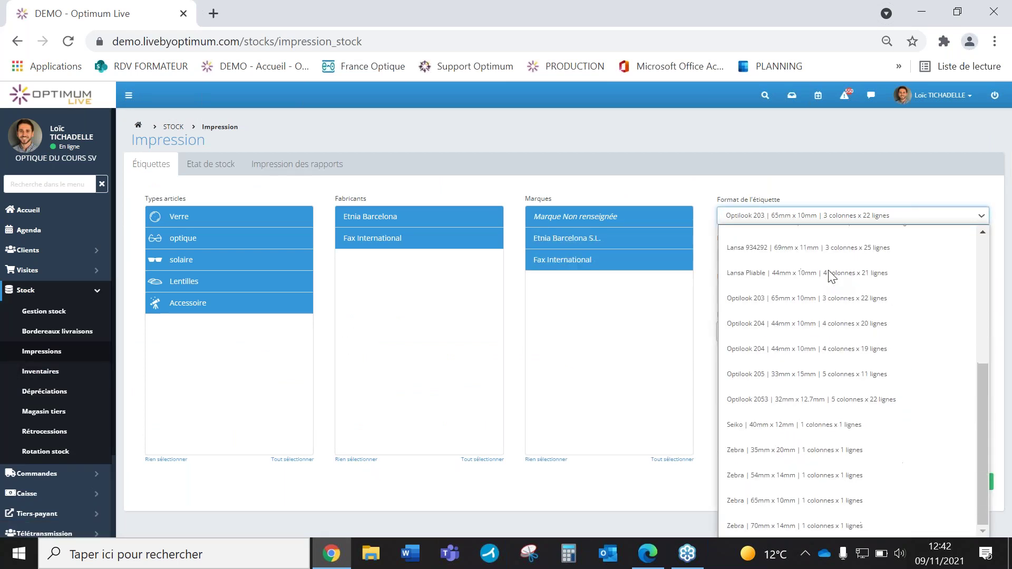
click(546, 498)
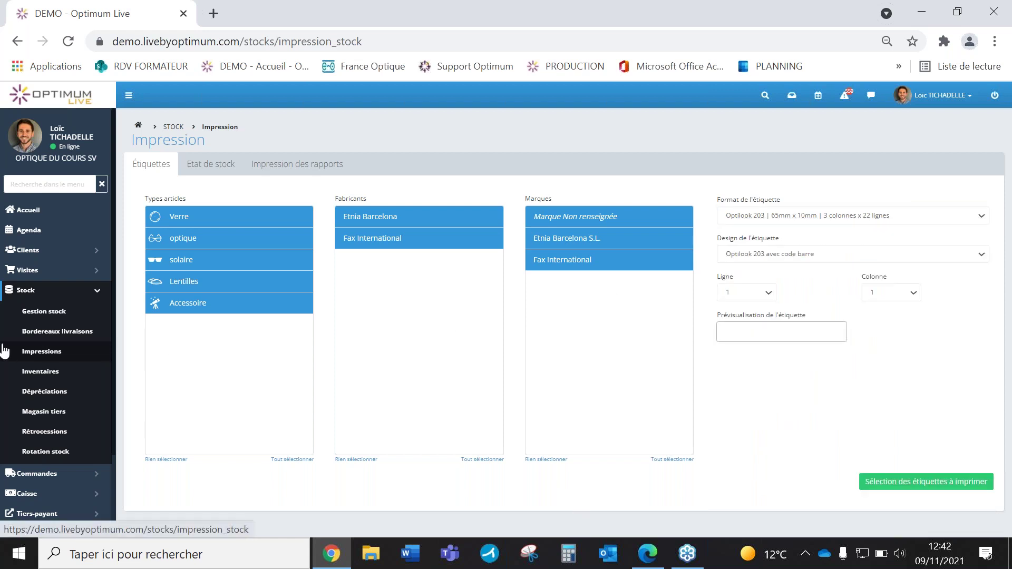
Step: View the stock pages for inventories, depreciations, third-party stores and stock rotation one after another
click(47, 377)
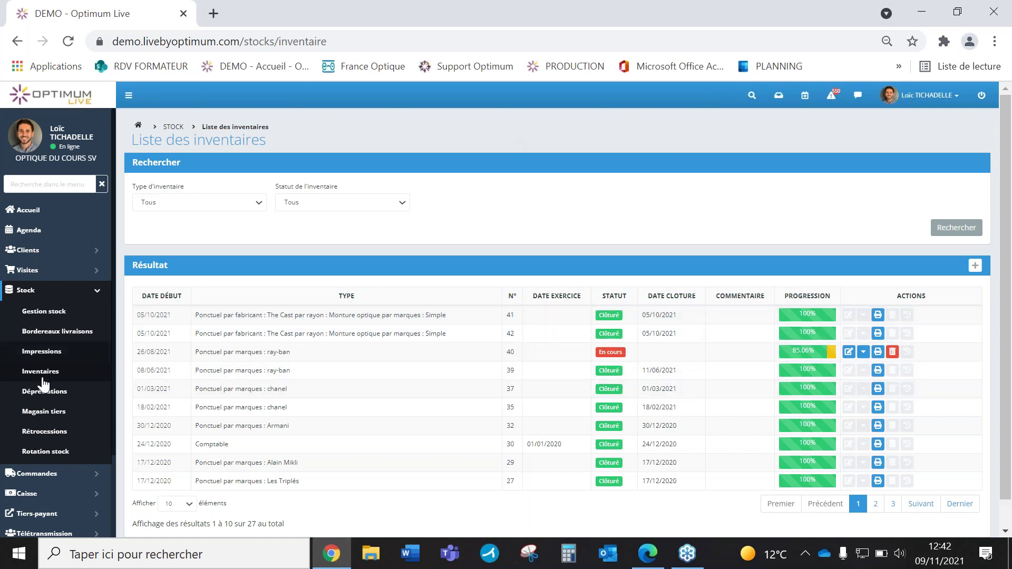
click(46, 399)
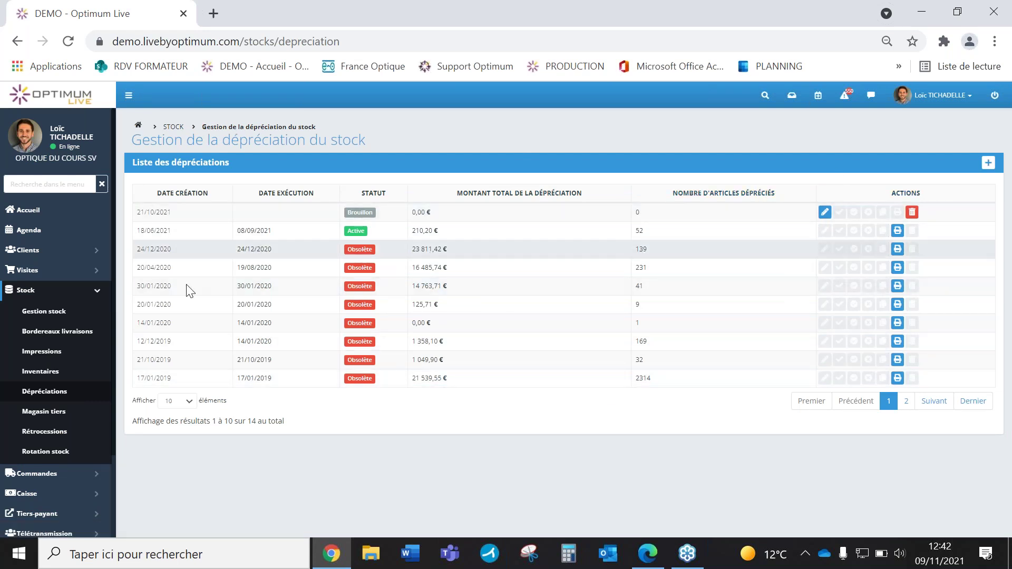
click(61, 416)
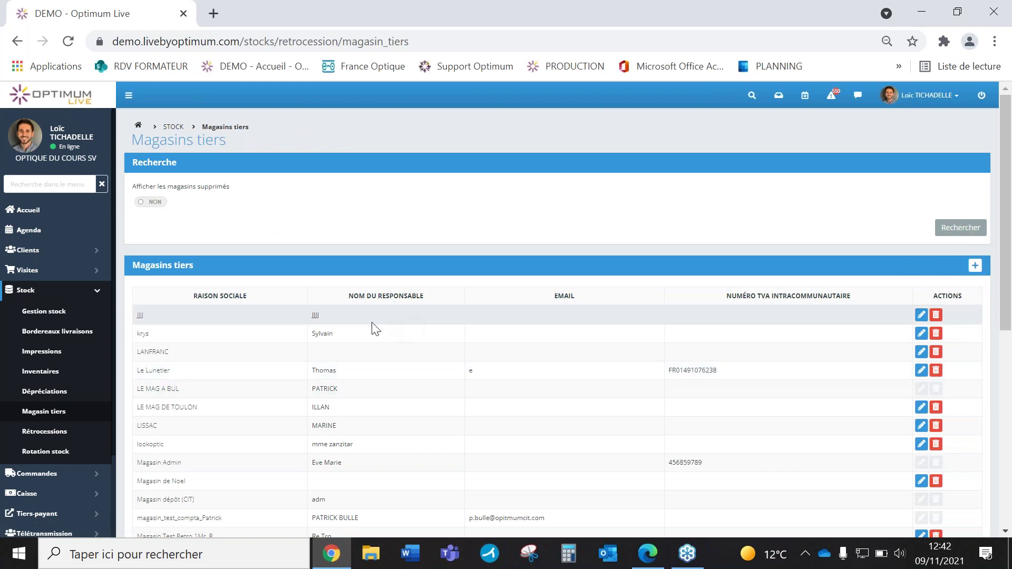
click(57, 459)
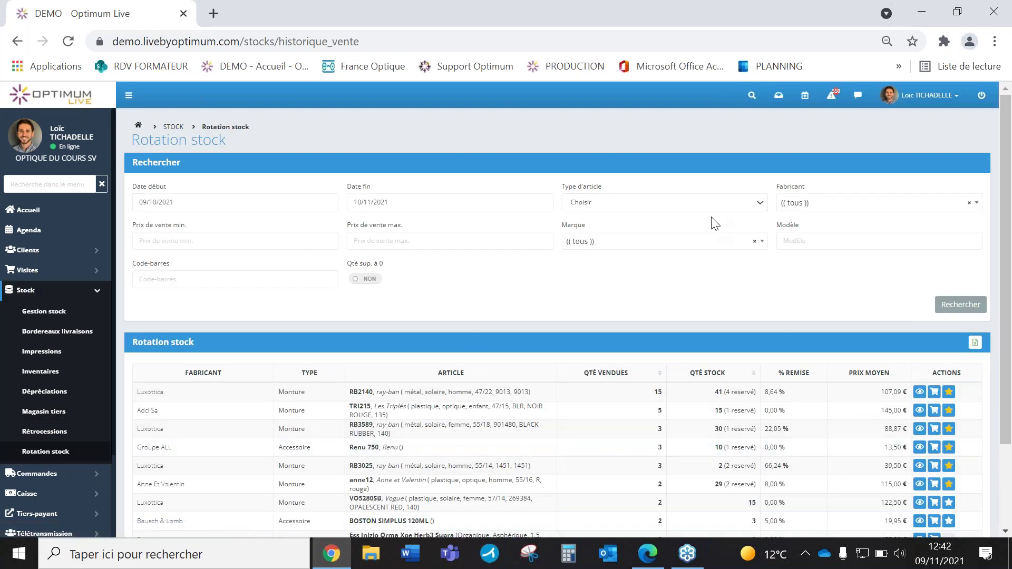
scroll(556, 318, down, 2)
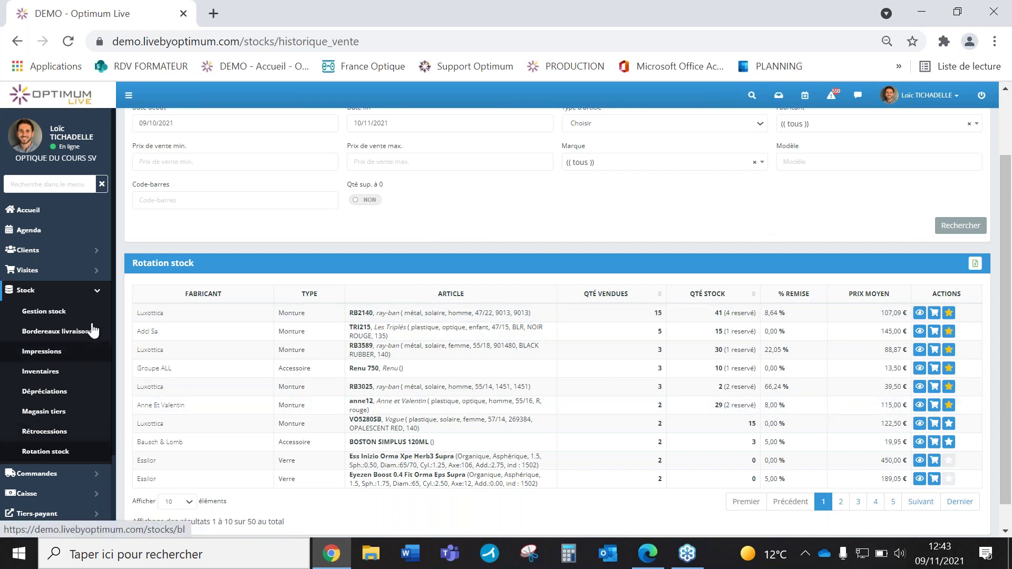
Step: Return to the home page and open the client search by name for a sale with prescription
click(95, 297)
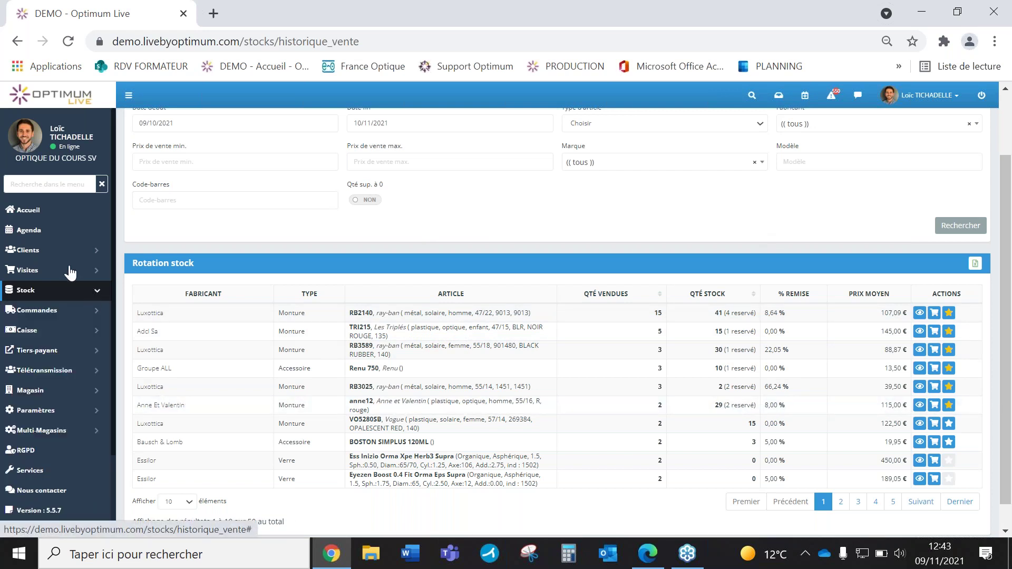
click(42, 213)
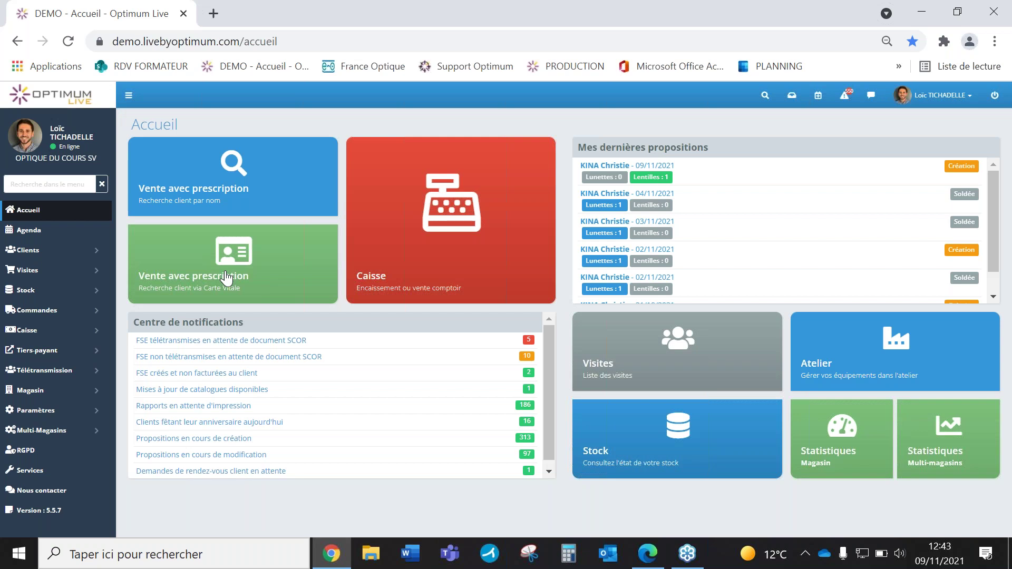
click(199, 195)
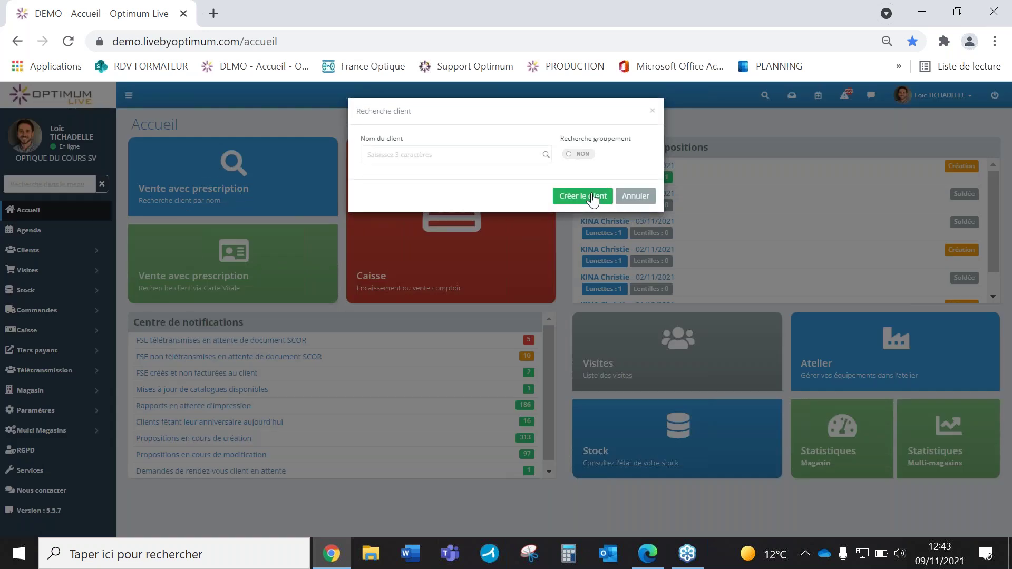
Step: Search for the client by last name and open the matching client's file
click(454, 157)
text(kina)
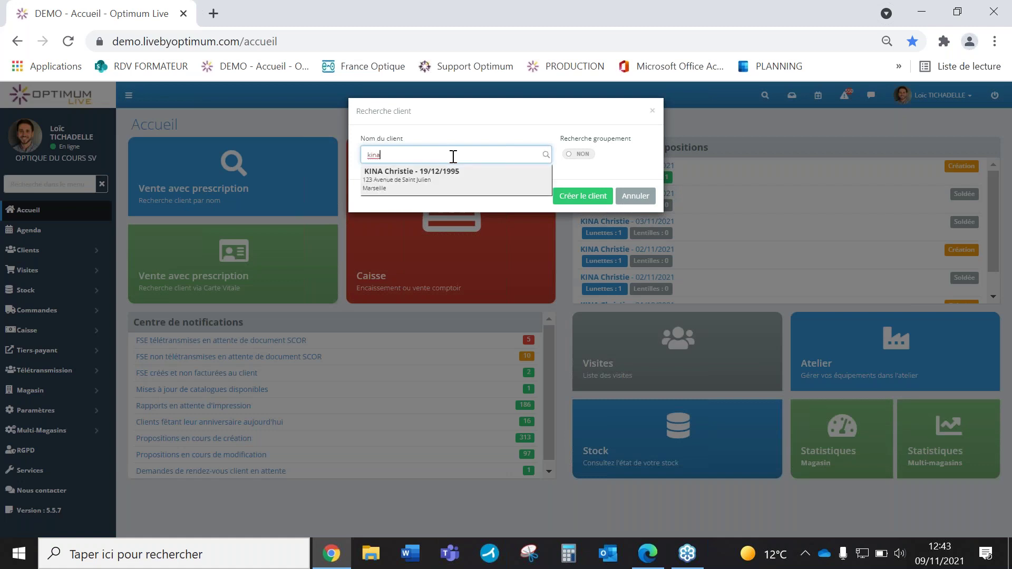
key(BackSpace)
key(BackSpace)
key(BackSpace)
key(BackSpace)
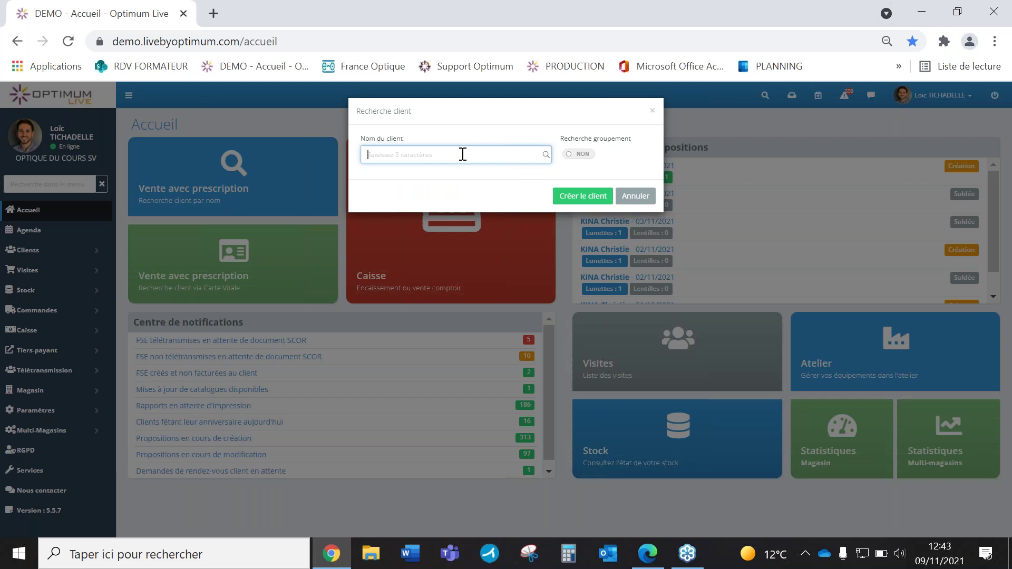
text(Kina)
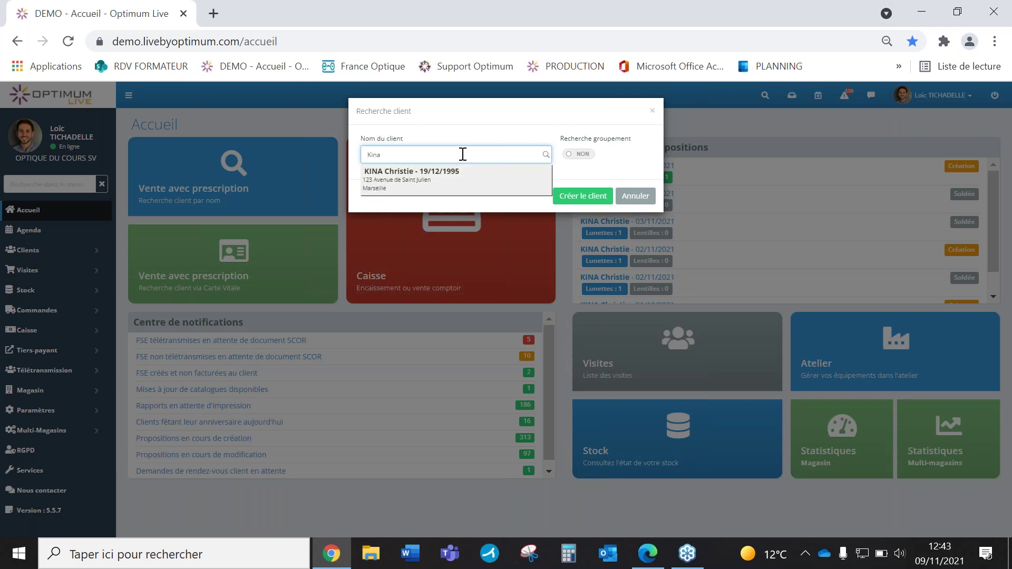
click(458, 176)
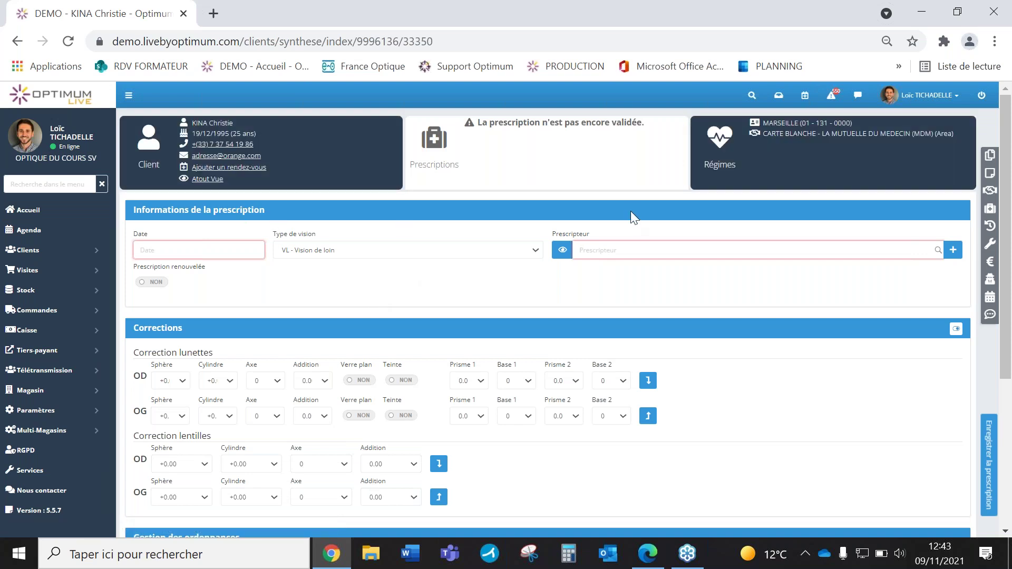
Step: Open the client's personal information and review the contact details, supplementary information, RGPD consents and communication channels
scroll(379, 384, down, 1)
scroll(400, 363, up, 1)
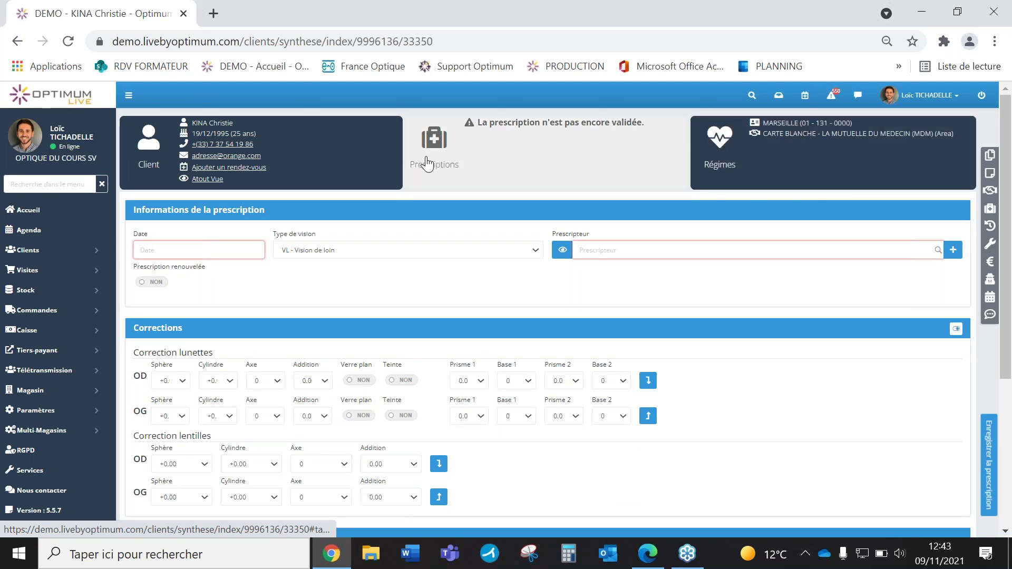
click(152, 170)
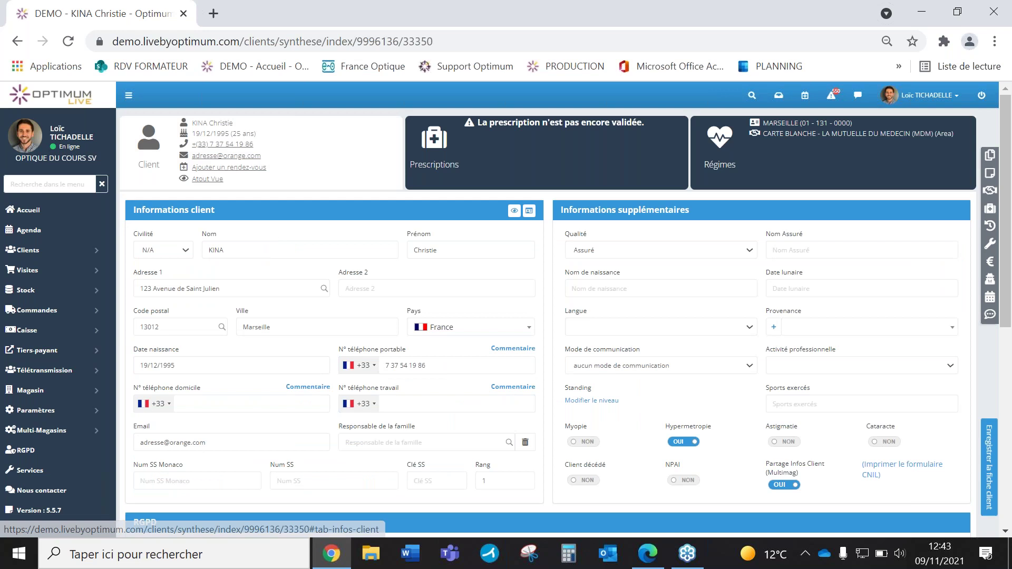
scroll(288, 345, down, 2)
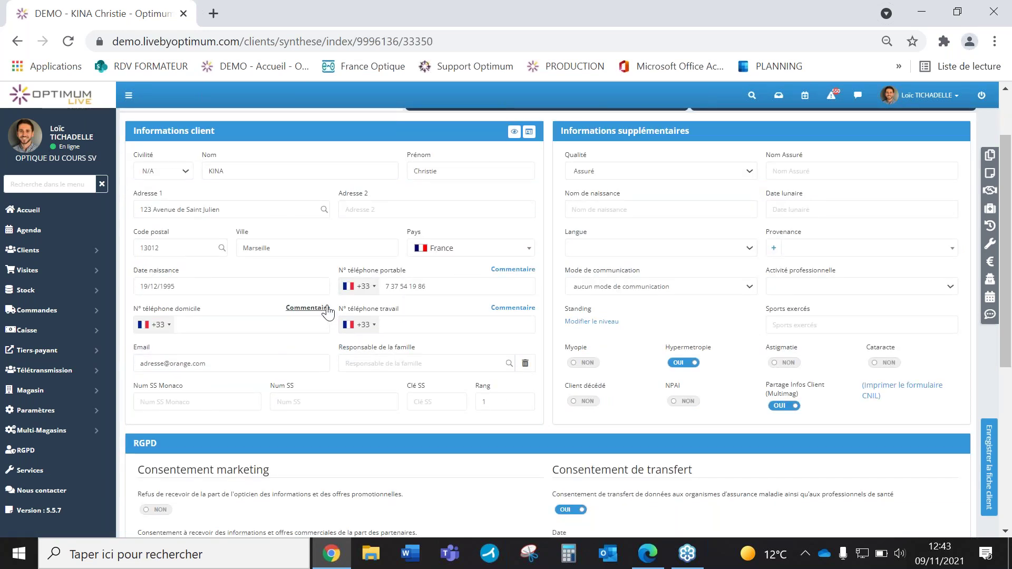
scroll(629, 253, down, 2)
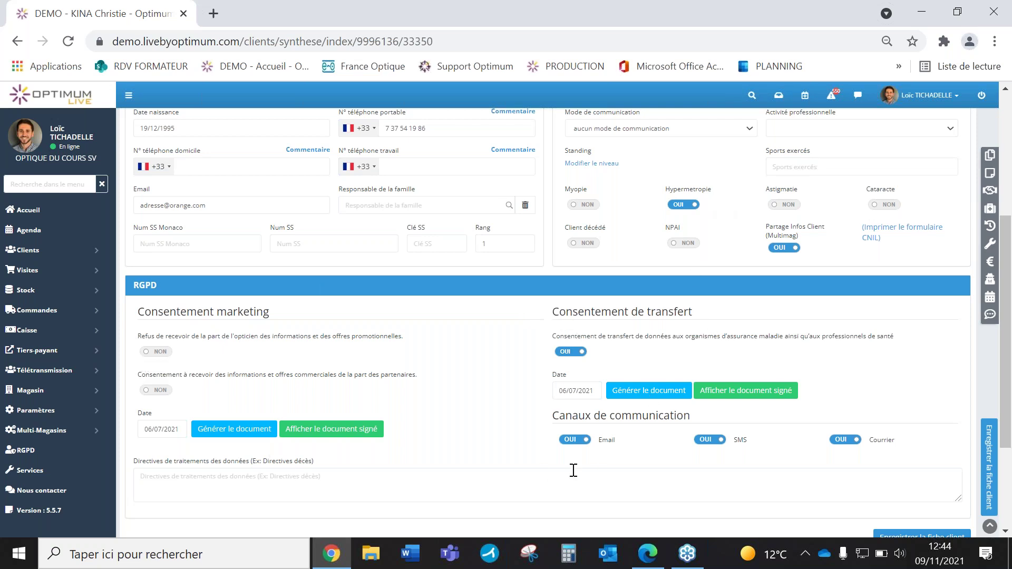
triple_click(624, 308)
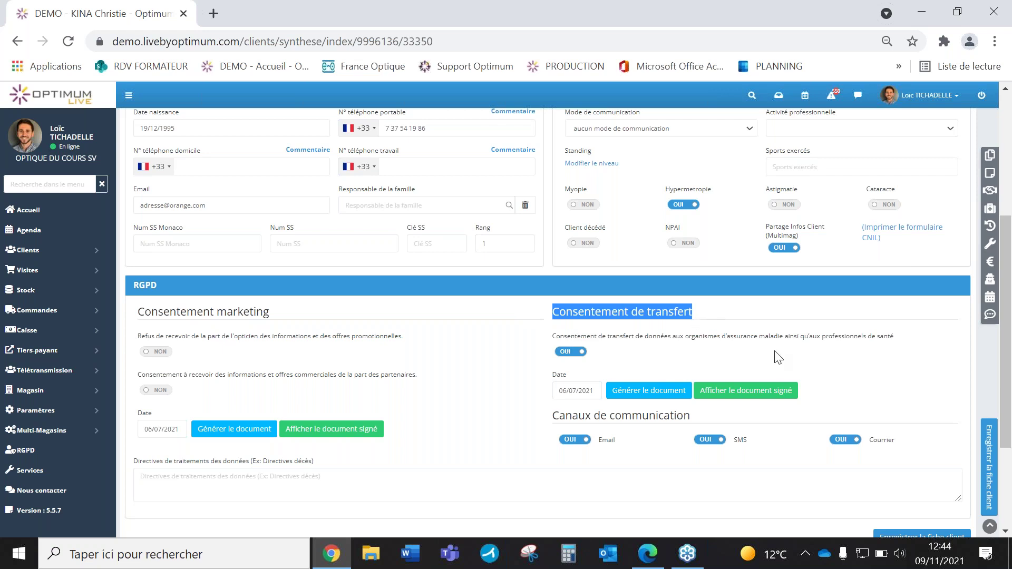
click(708, 364)
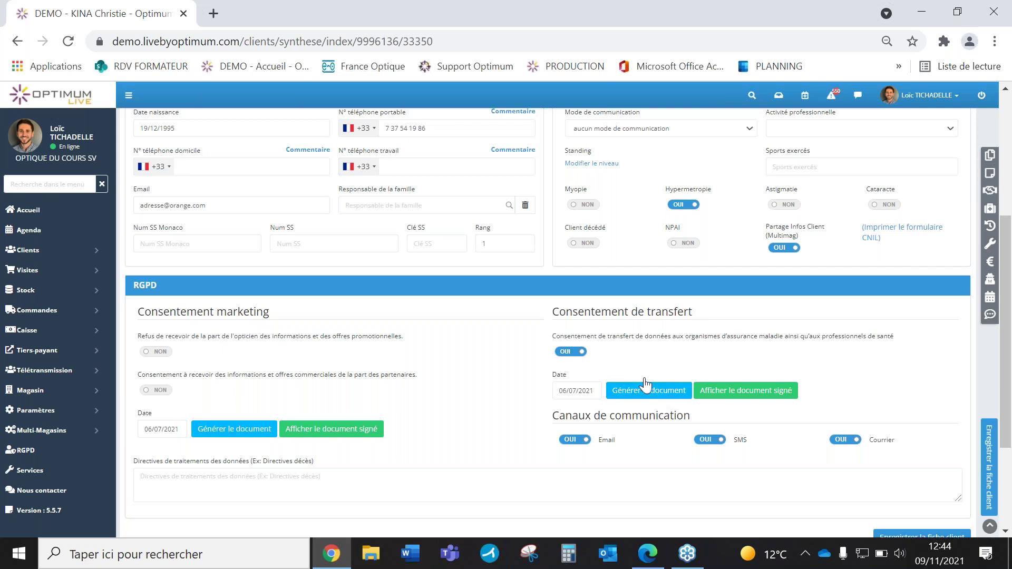
Step: Generate the transfer consent document for health organisations and read its preview down to the signature box
click(655, 394)
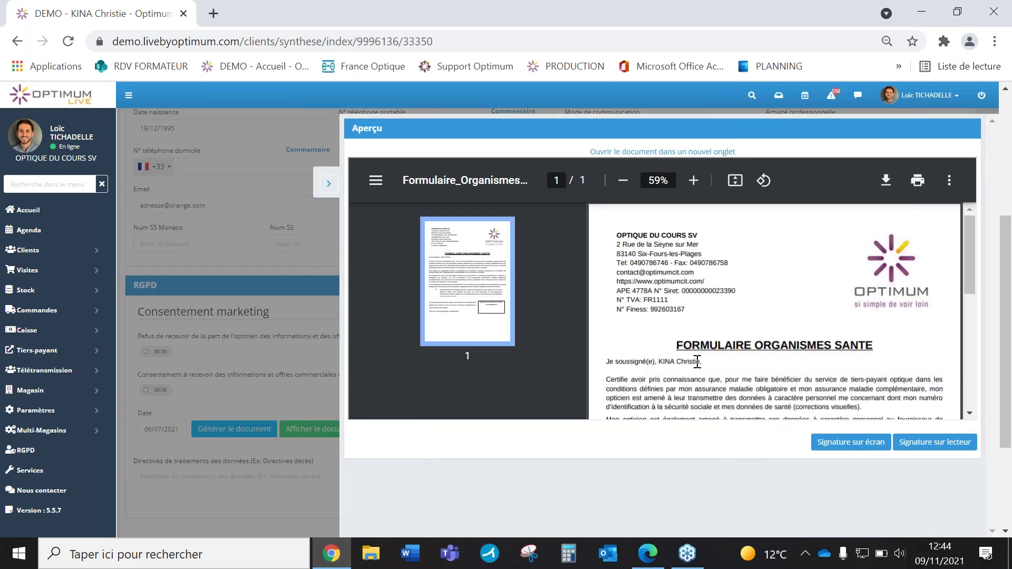
scroll(805, 283, down, 1)
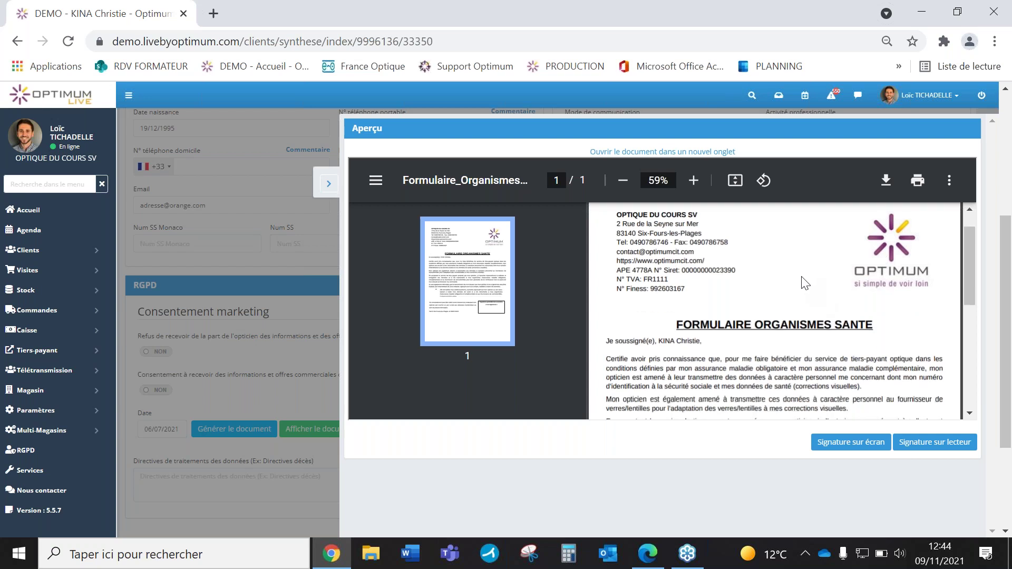
scroll(805, 283, down, 8)
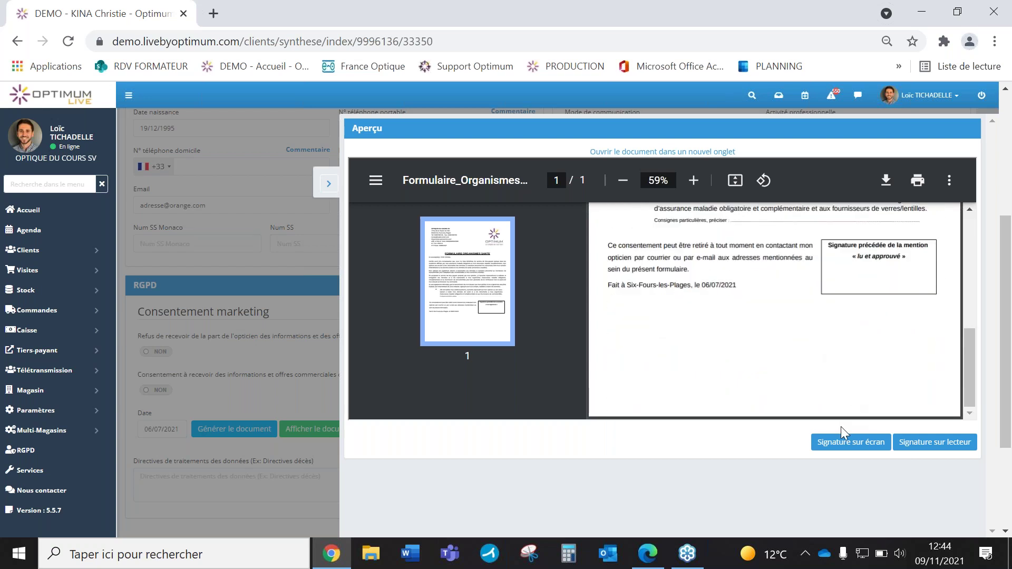
Step: Sign the transfer consent form on screen with a freehand client signature and set "Lu et approuvé" to OUI
click(831, 444)
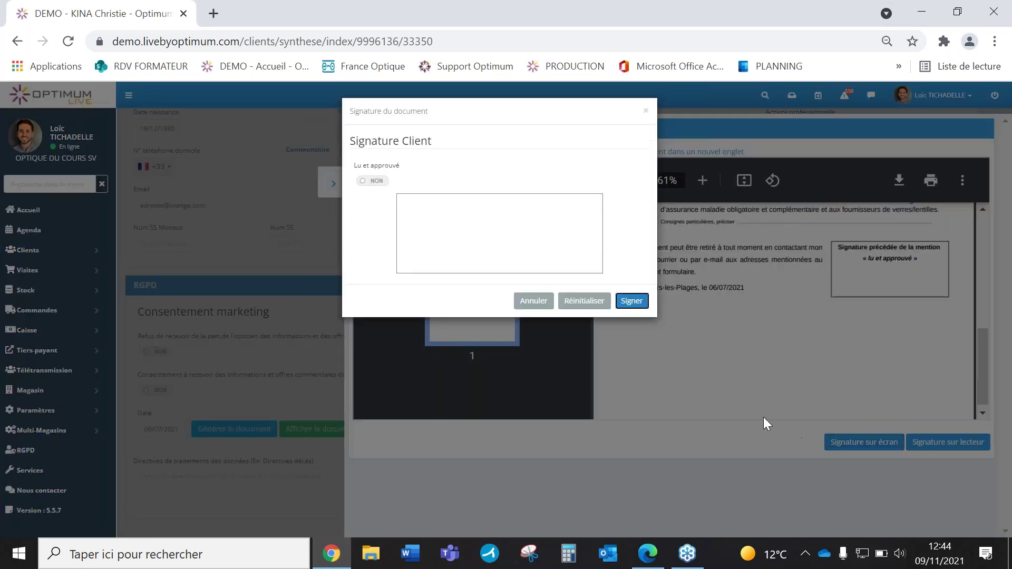
drag(424, 229, 443, 238)
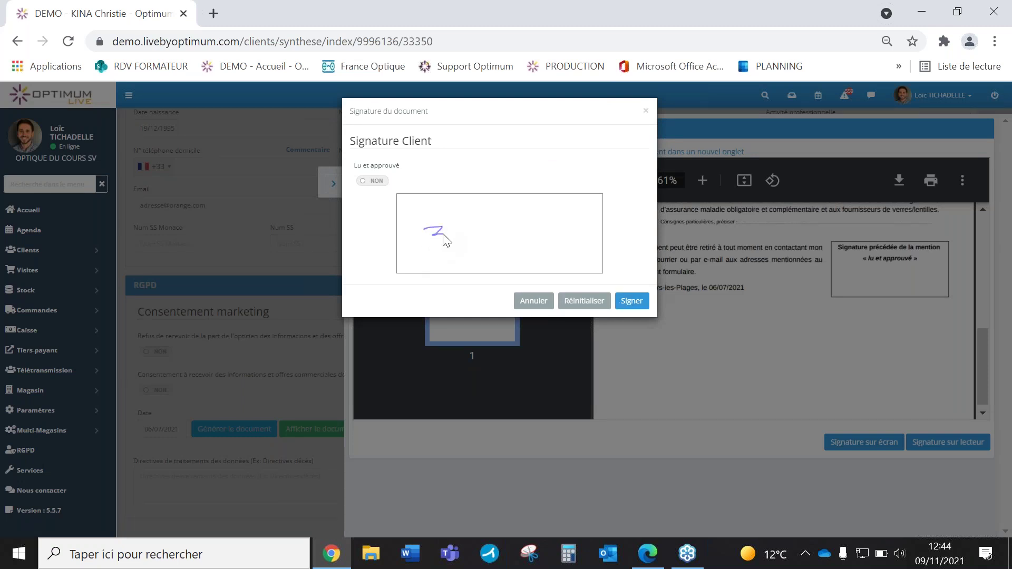
mouse_move(520, 234)
mouse_down()
mouse_move(527, 222)
mouse_move(506, 248)
mouse_move(554, 222)
mouse_move(538, 243)
mouse_up()
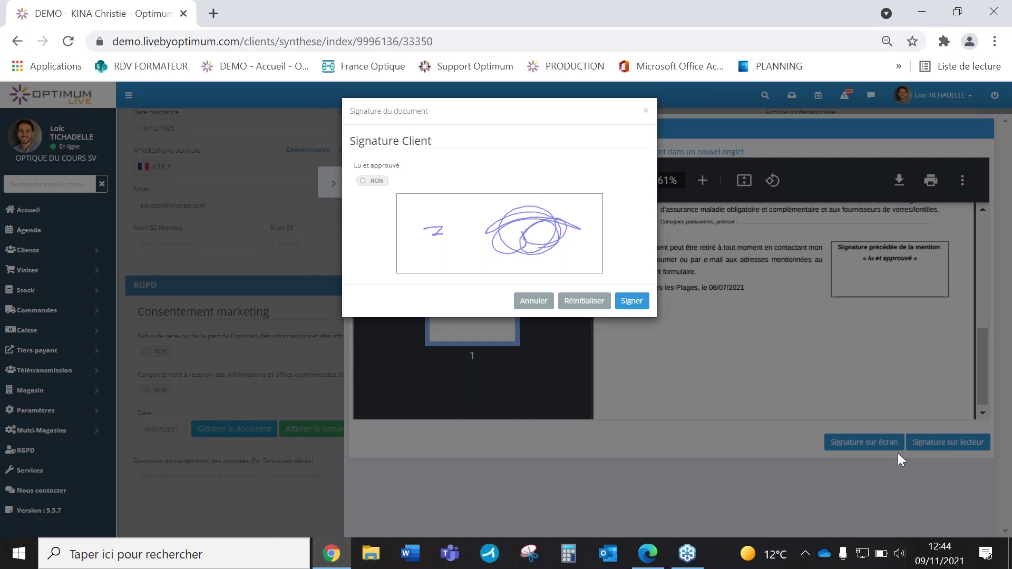
click(380, 182)
click(622, 301)
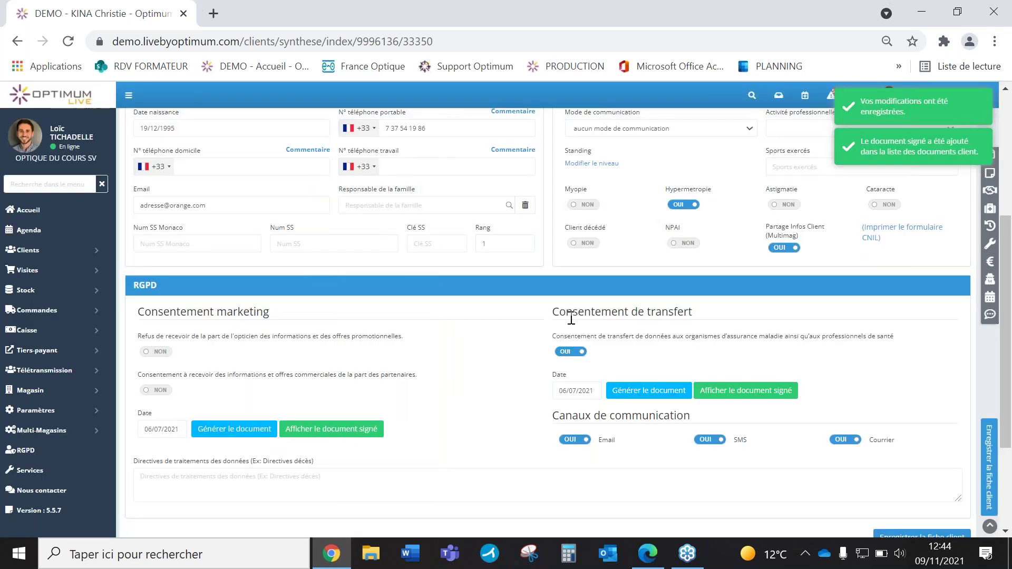
Step: Look over the RGPD section once more and save the client record
scroll(903, 385, down, 1)
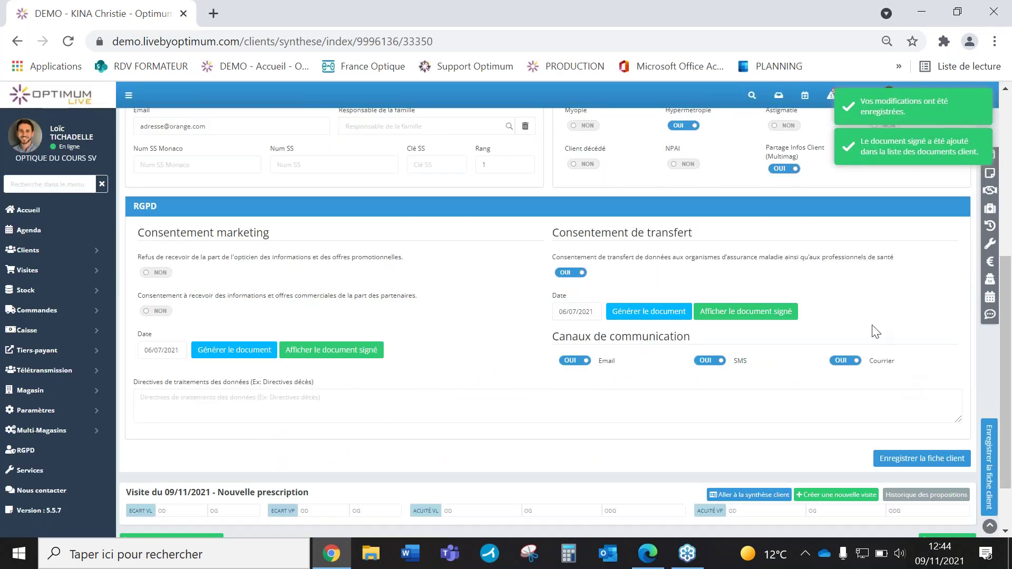
scroll(797, 300, up, 3)
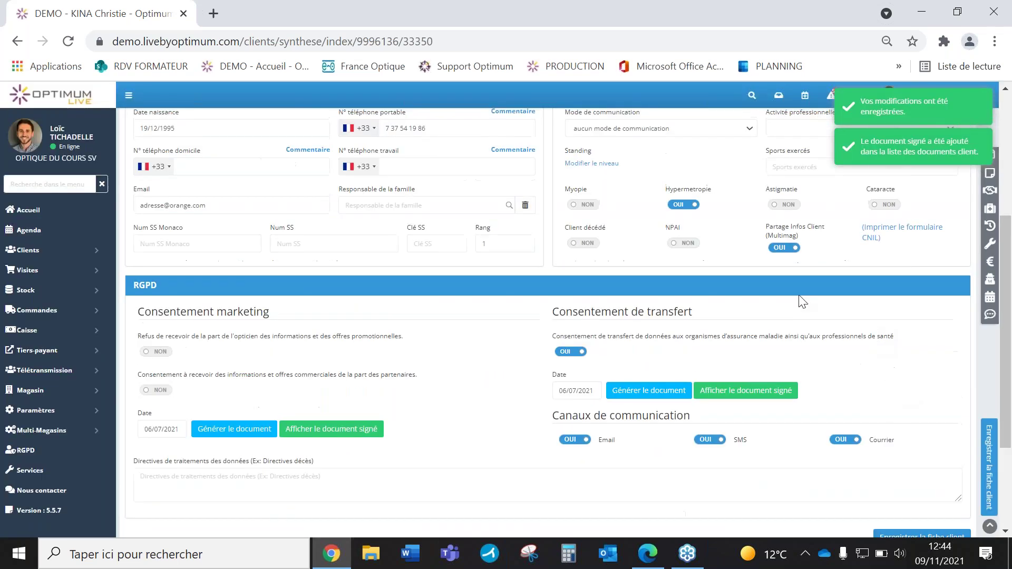
scroll(798, 300, down, 3)
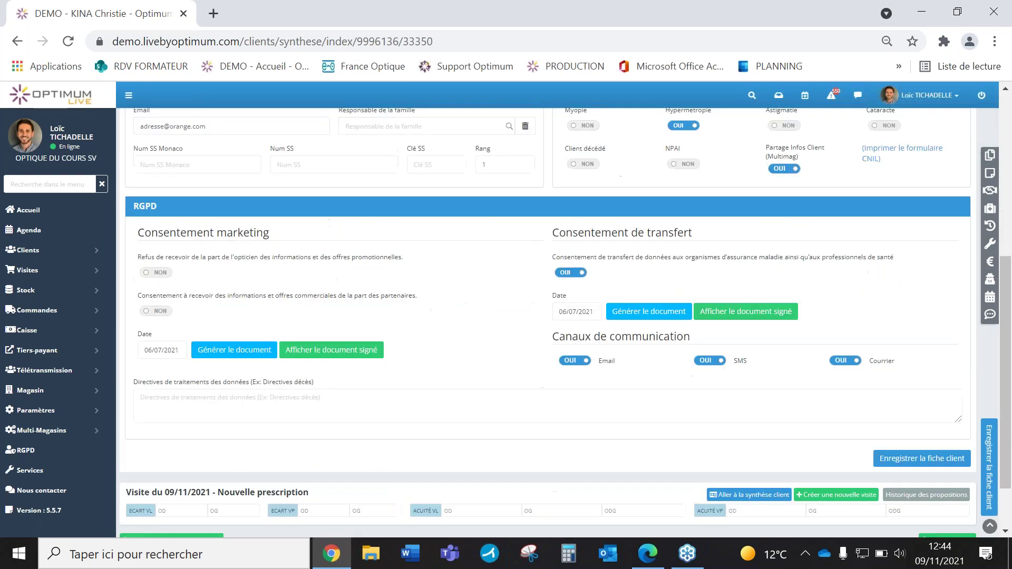
click(913, 459)
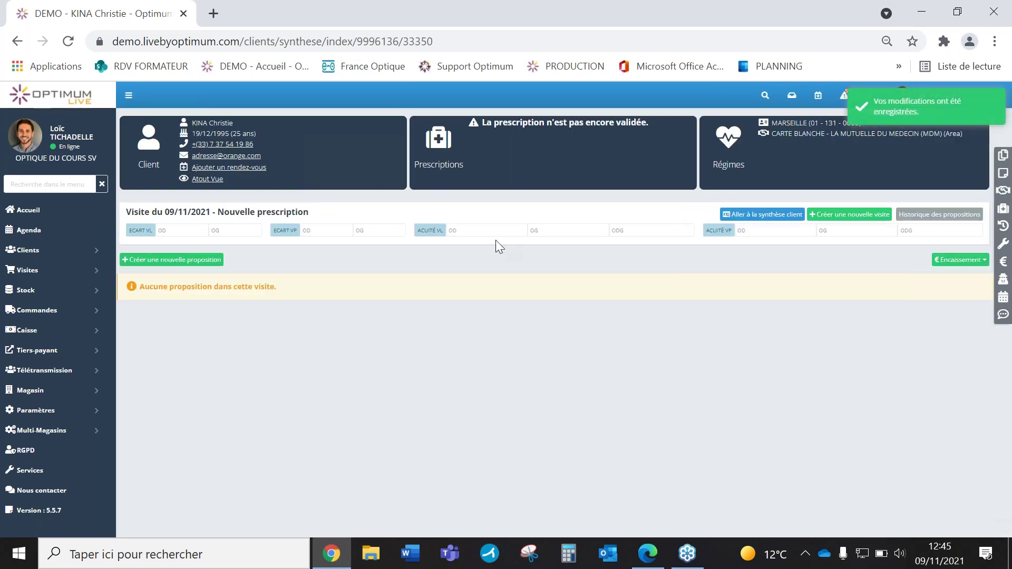
Step: Open the client's insurance schemes and reselect CARTE BLANCHE - LA MUTUELLE DU MEDECIN (MDM) (Area) - CB as complementary scheme 1, searching for "carte"
click(744, 178)
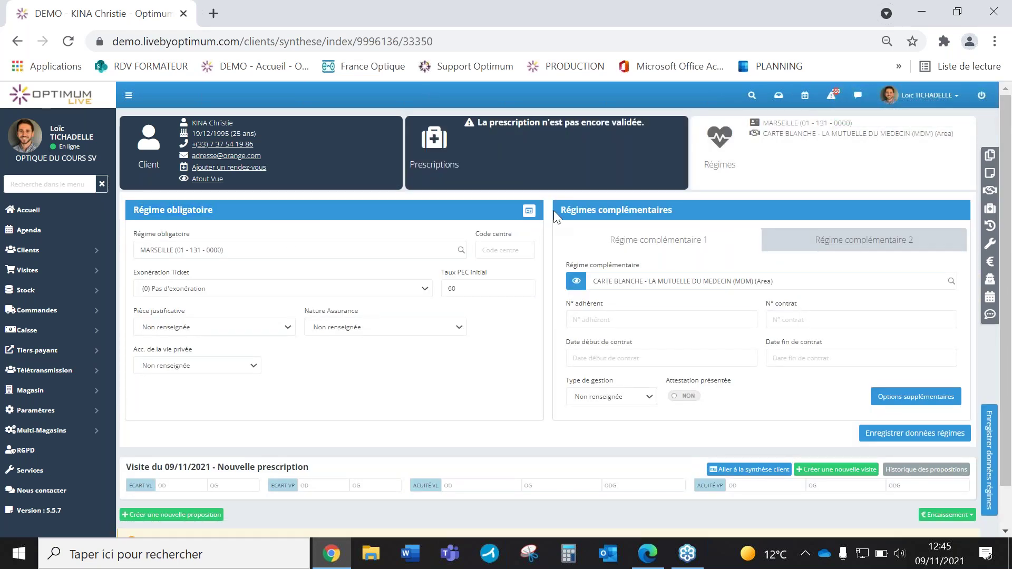
triple_click(569, 206)
click(396, 219)
drag(816, 278, 573, 280)
key(BackSpace)
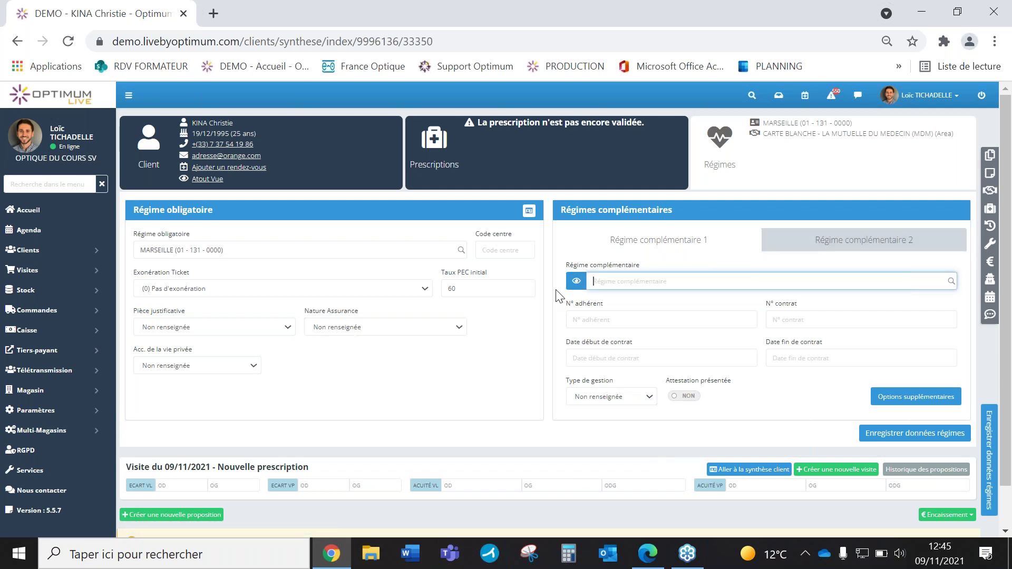
text(cartb)
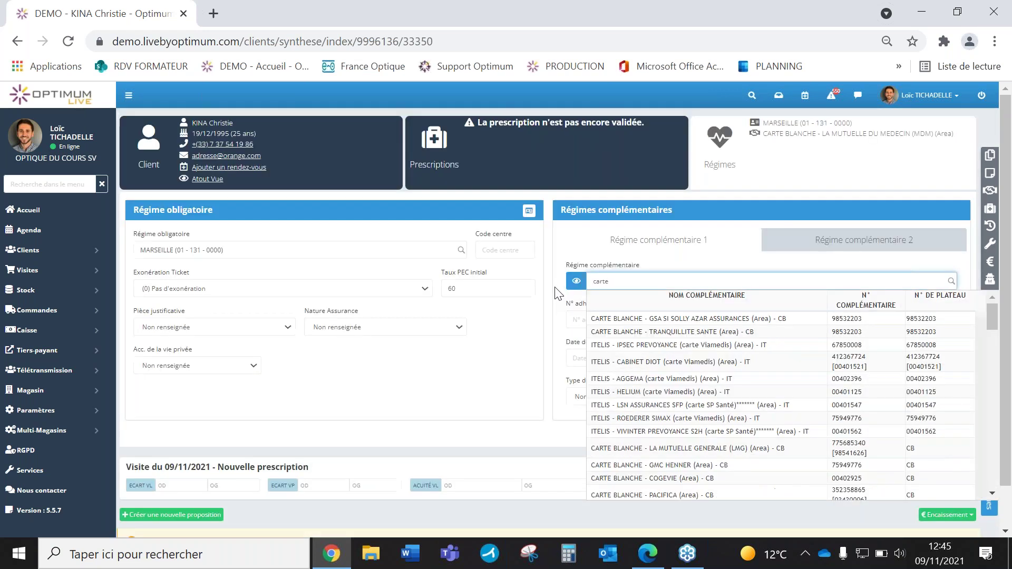
key(Down)
key(Down)
key(Down)
key(Down)
key(Down)
key(Down)
key(Down)
key(Down)
key(Down)
key(Down)
key(Down)
key(Down)
key(Down)
key(Down)
key(Down)
key(Down)
key(Down)
key(Down)
key(Down)
key(Down)
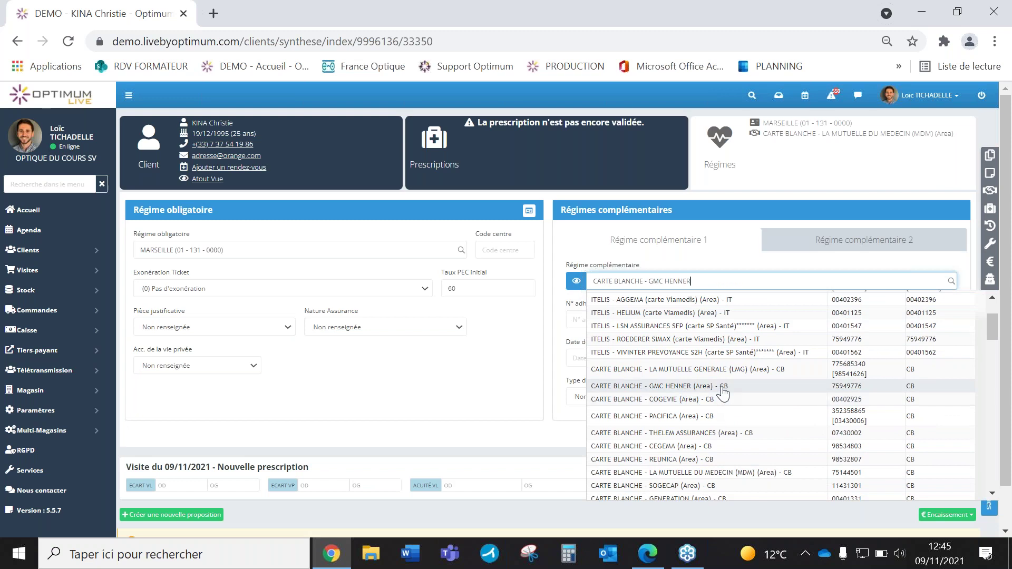
click(696, 394)
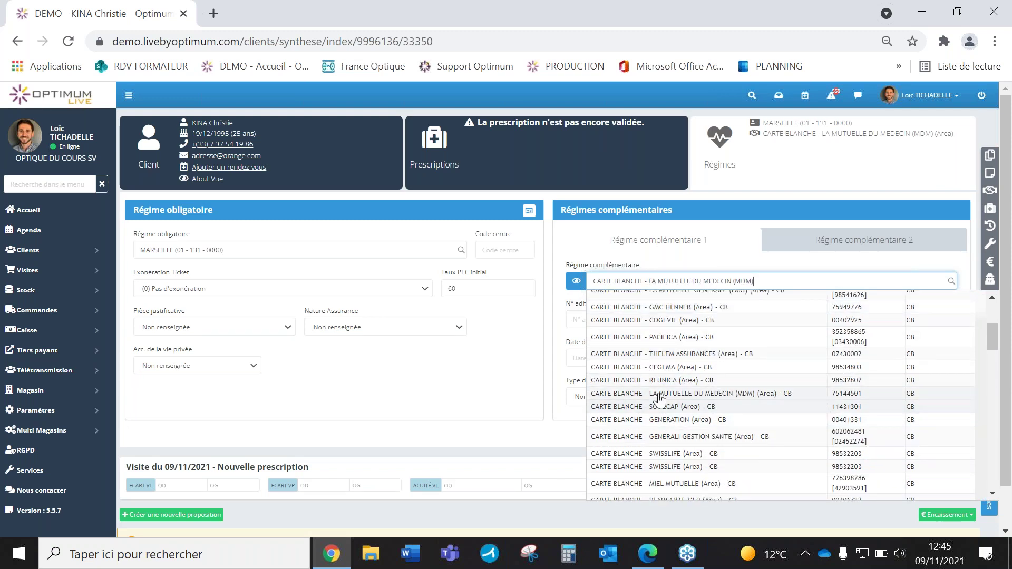
Step: View the complementary scheme's convention information, including its billing, PEC and grid process details
click(576, 281)
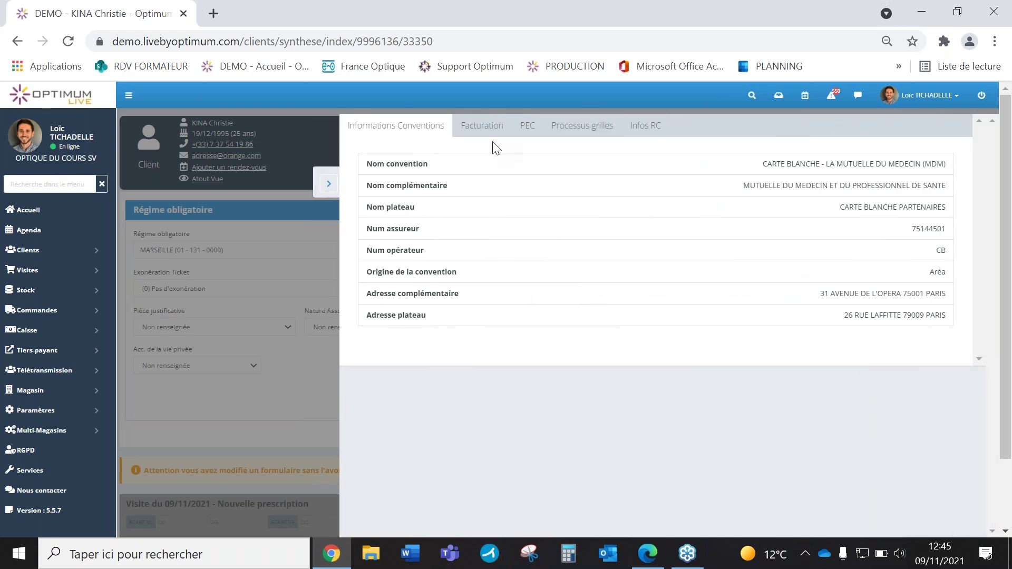
click(479, 132)
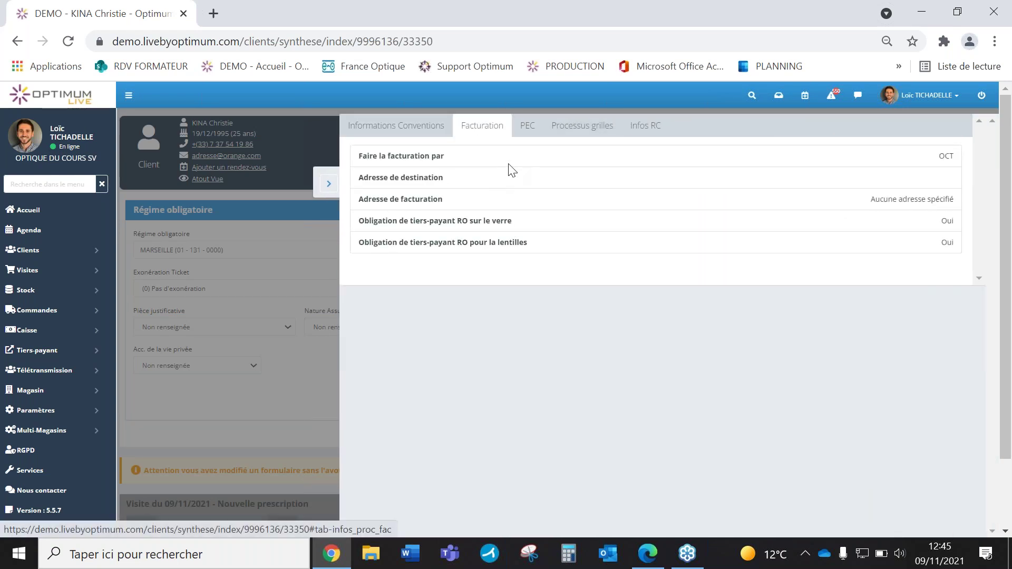
click(529, 131)
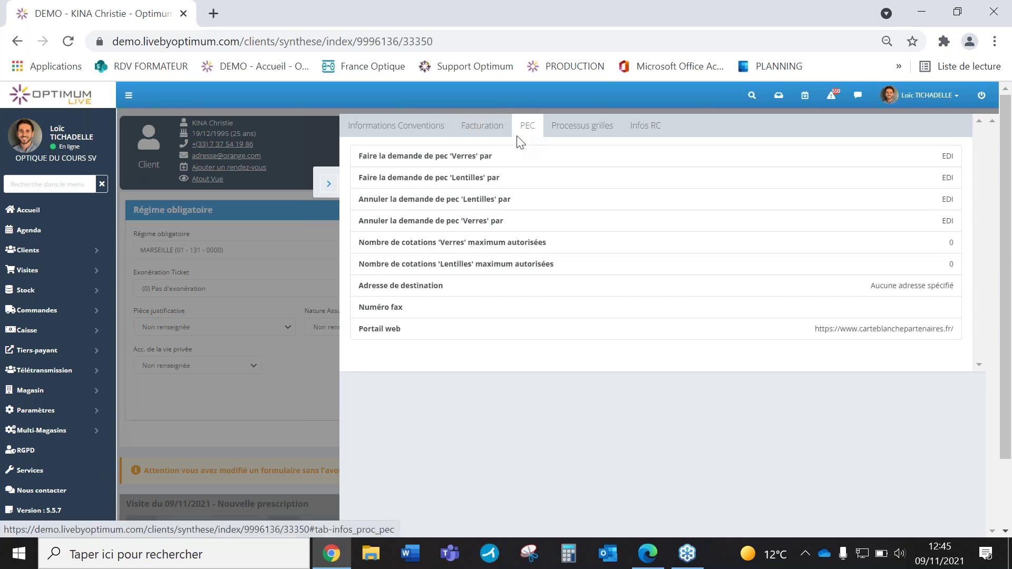
click(577, 131)
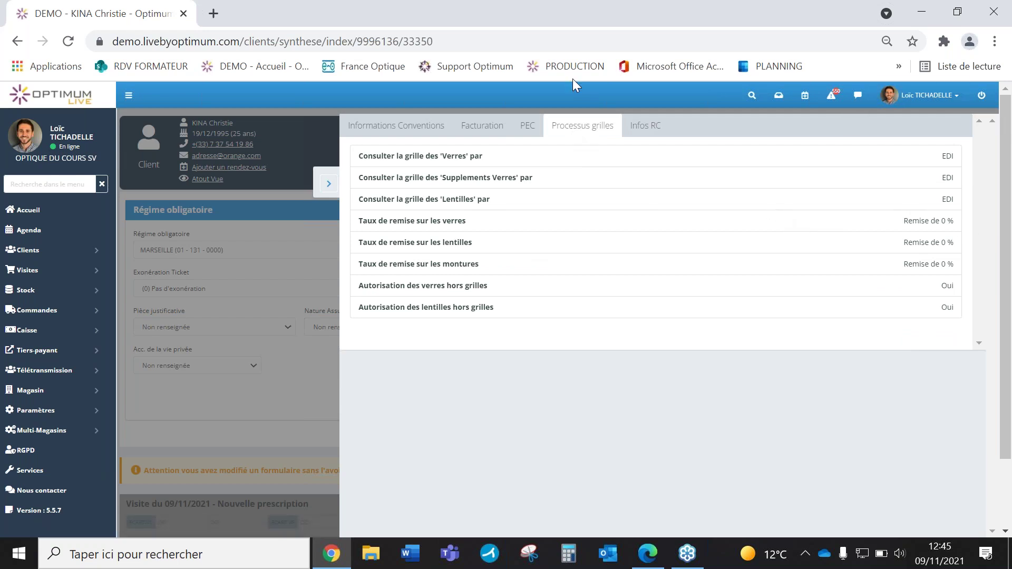
Step: Compare how the convention handles grid consultation and PEC requests for Verres and Lentilles, and close its details
click(528, 132)
click(583, 130)
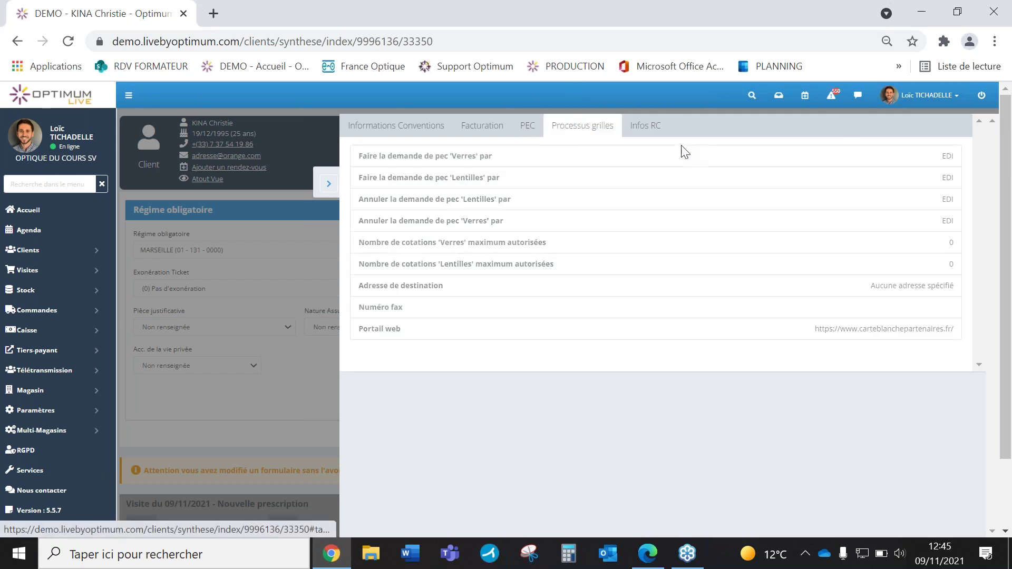
drag(941, 158, 955, 158)
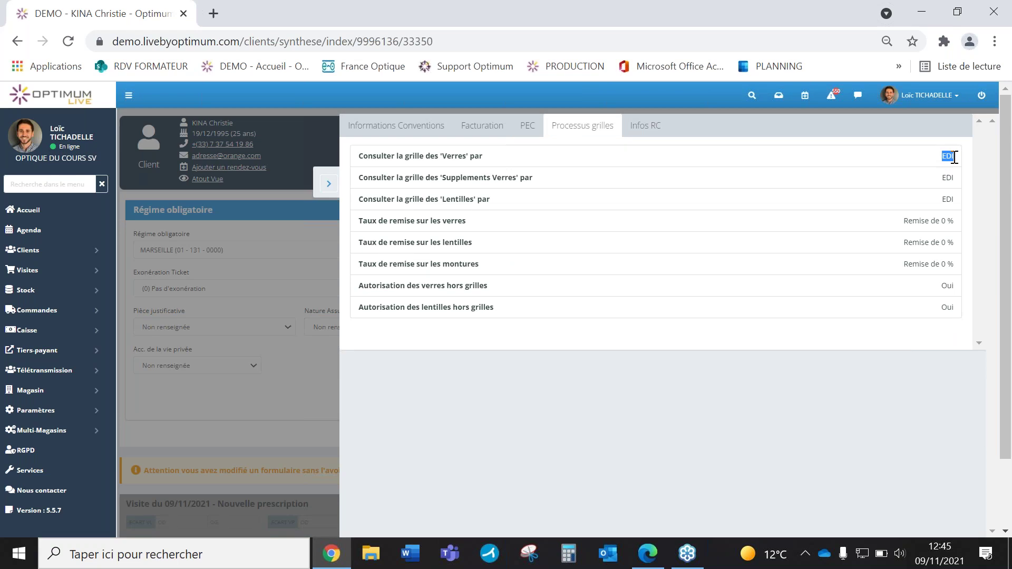
click(534, 132)
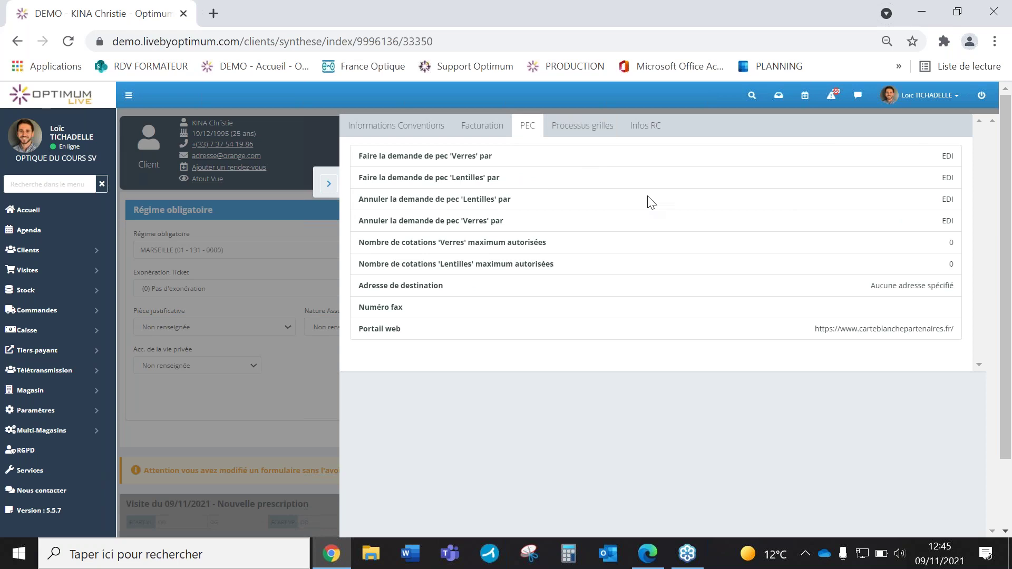
double_click(947, 156)
double_click(948, 178)
click(329, 183)
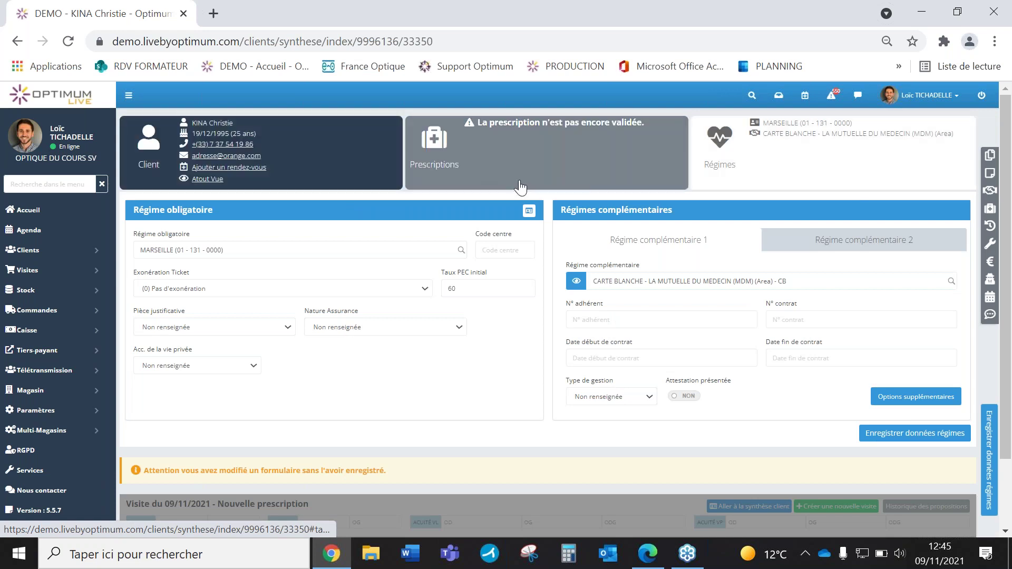
Step: Save the client's insurance scheme data so the prescription can be opened
click(468, 161)
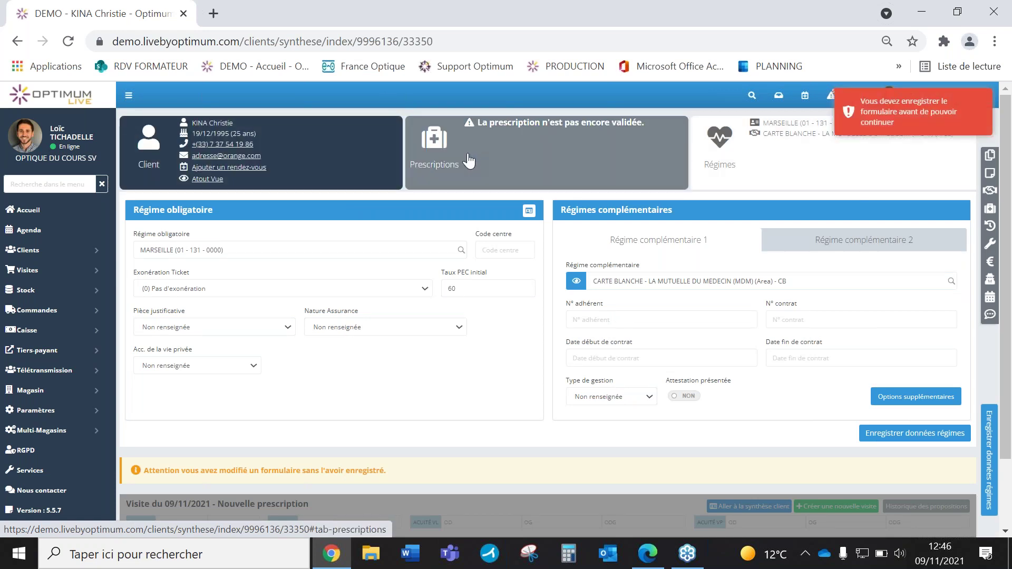
scroll(870, 353, down, 1)
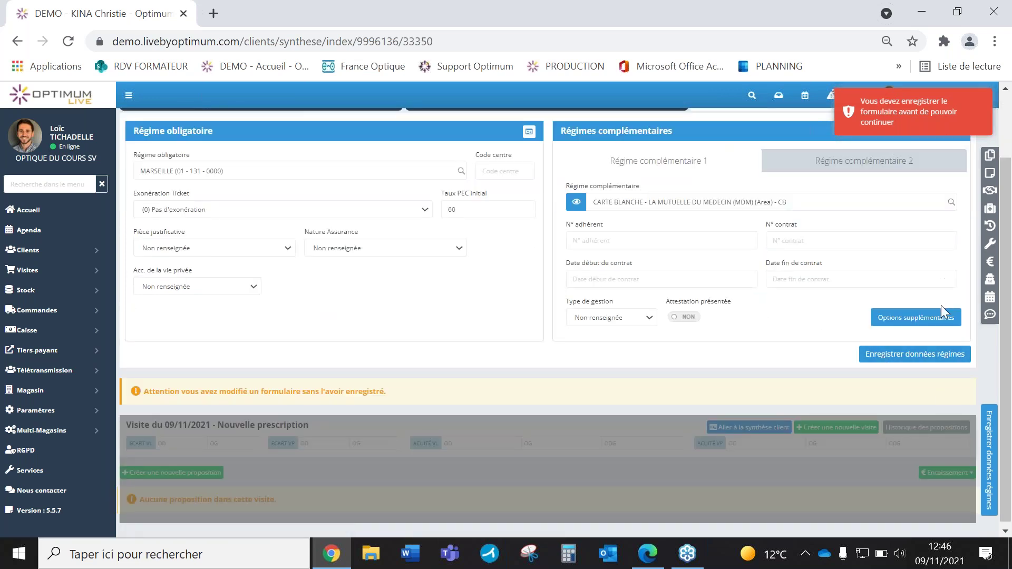
click(909, 359)
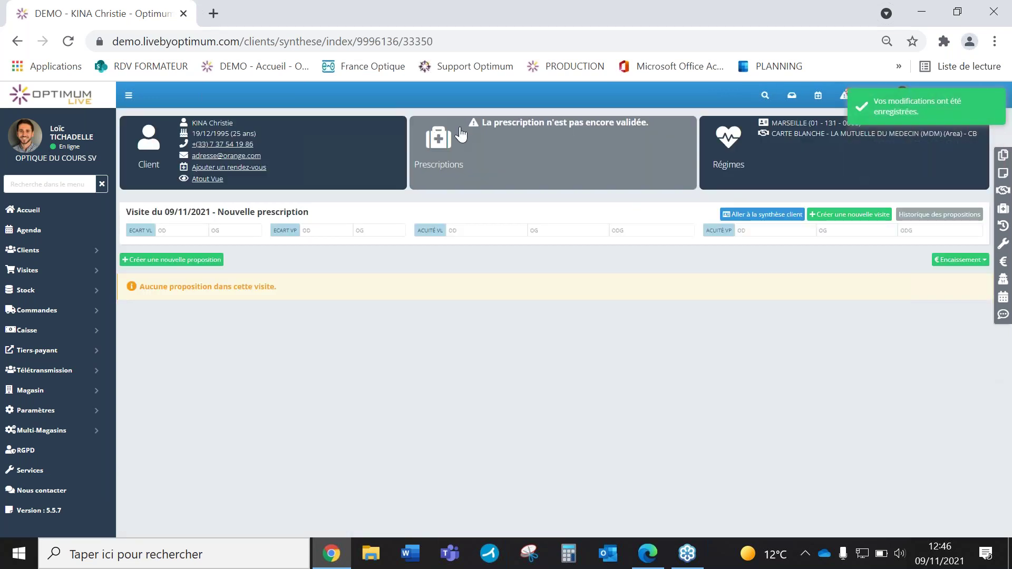
Step: Open the client's prescription and set its date to 05/10/2021
click(468, 176)
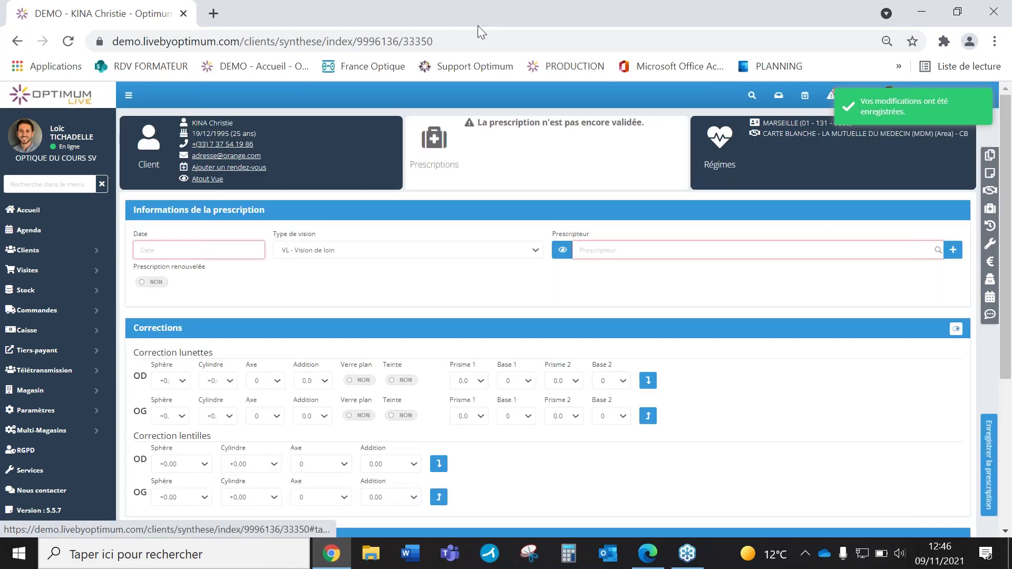
click(203, 251)
click(146, 271)
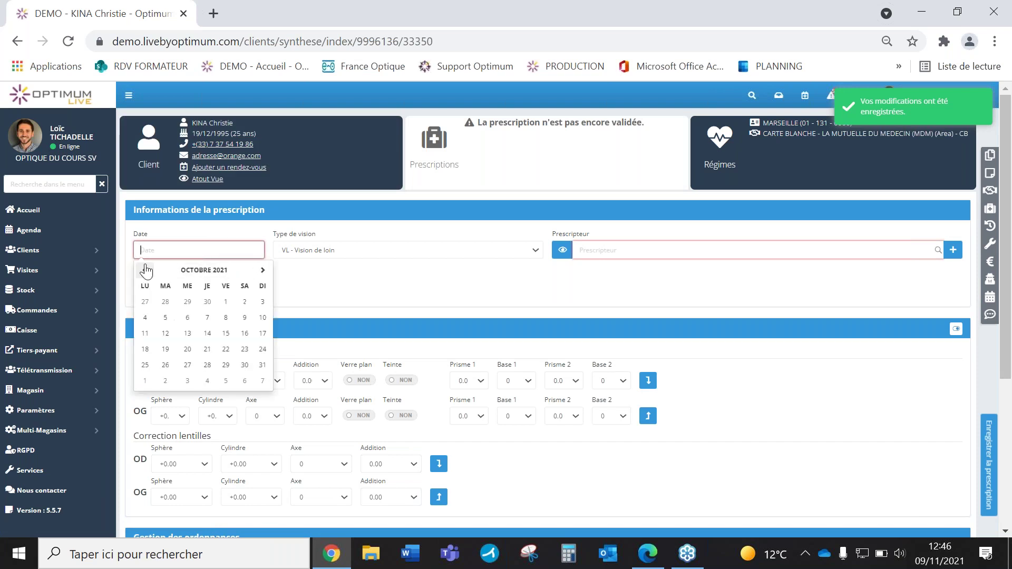
click(165, 317)
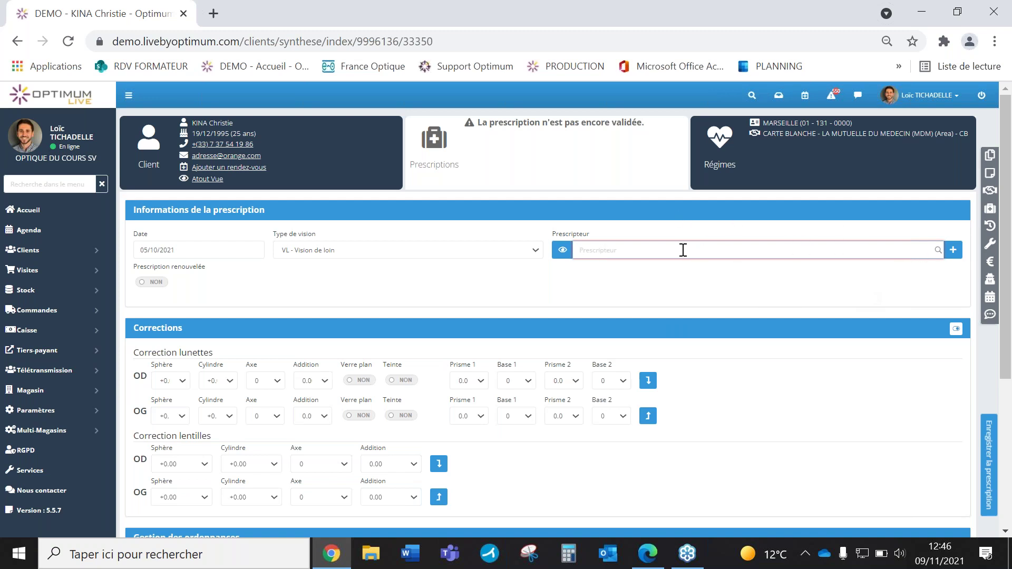
Step: Look over the form for creating a new prescriber and close it without adding one
click(953, 250)
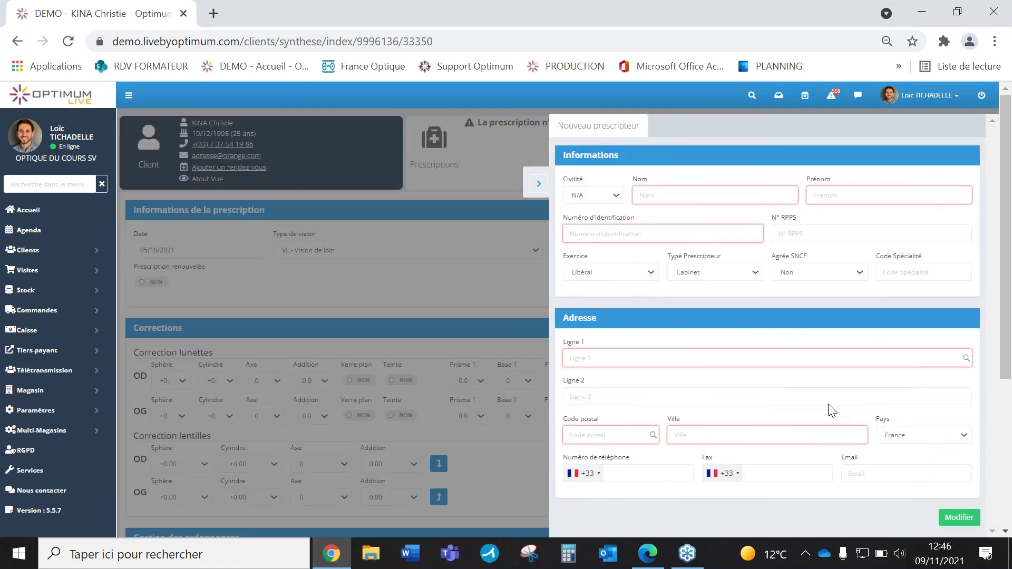
scroll(807, 322, down, 3)
scroll(443, 266, up, 3)
click(539, 185)
Step: Search for the prescriber by first name and assign the matching doctor to the prescription
click(679, 244)
text(alain)
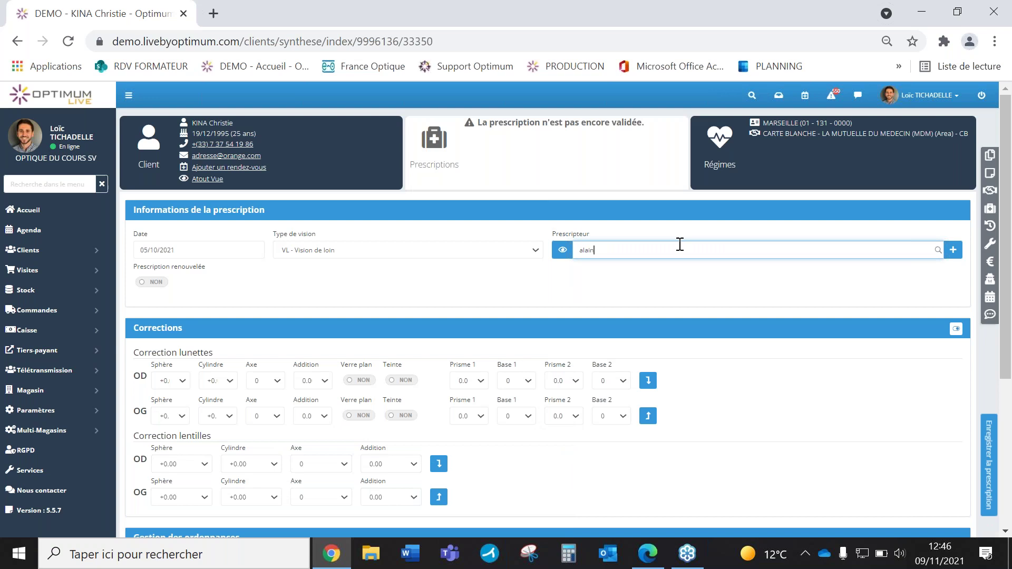
key(Down)
key(Down)
key(Return)
Step: Set the glasses correction sphere to +0.50 for OD and +0.75 for OG, and save the prescription
click(167, 384)
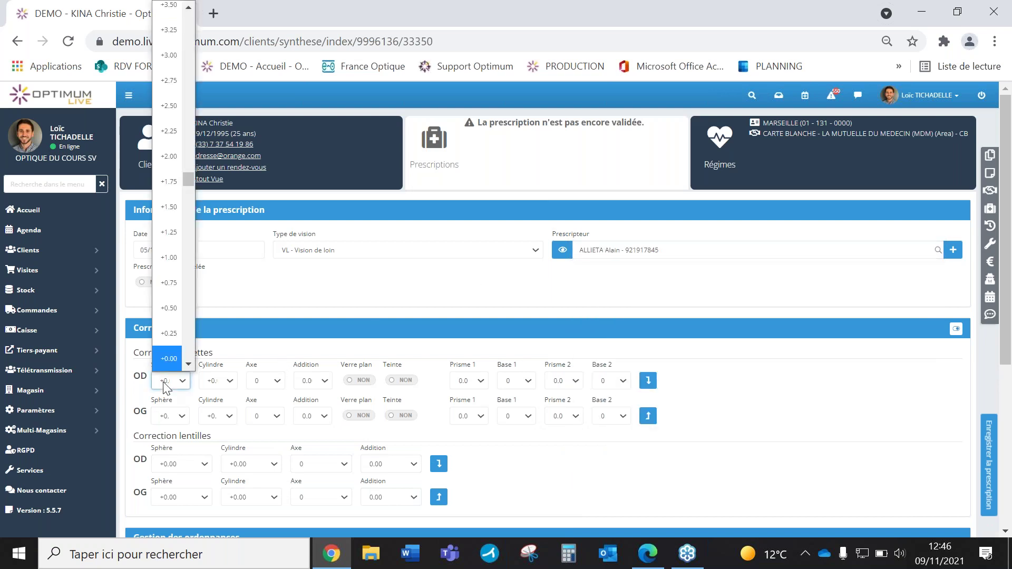
click(165, 311)
click(172, 419)
click(178, 323)
scroll(290, 418, down, 1)
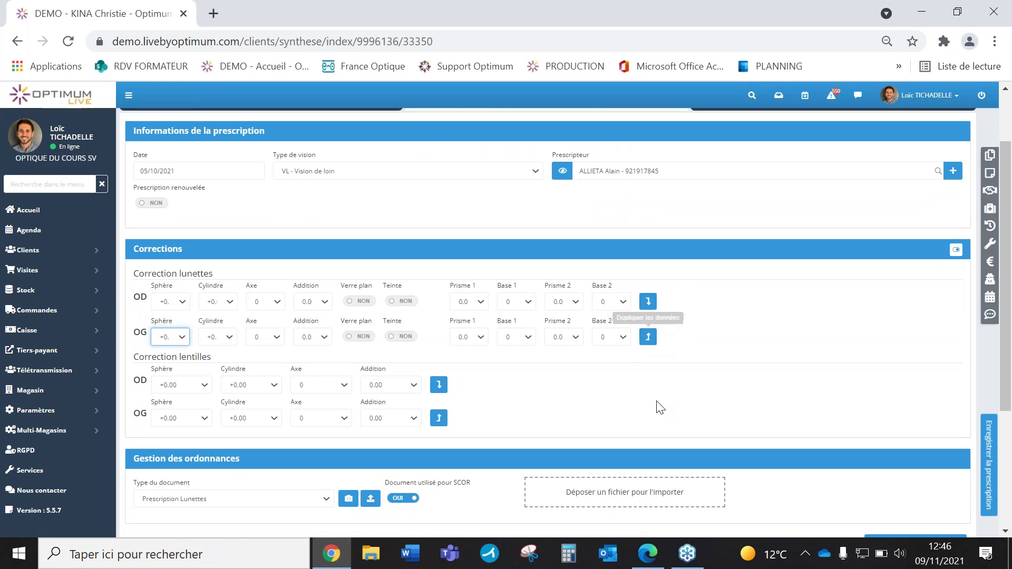
scroll(646, 406, down, 2)
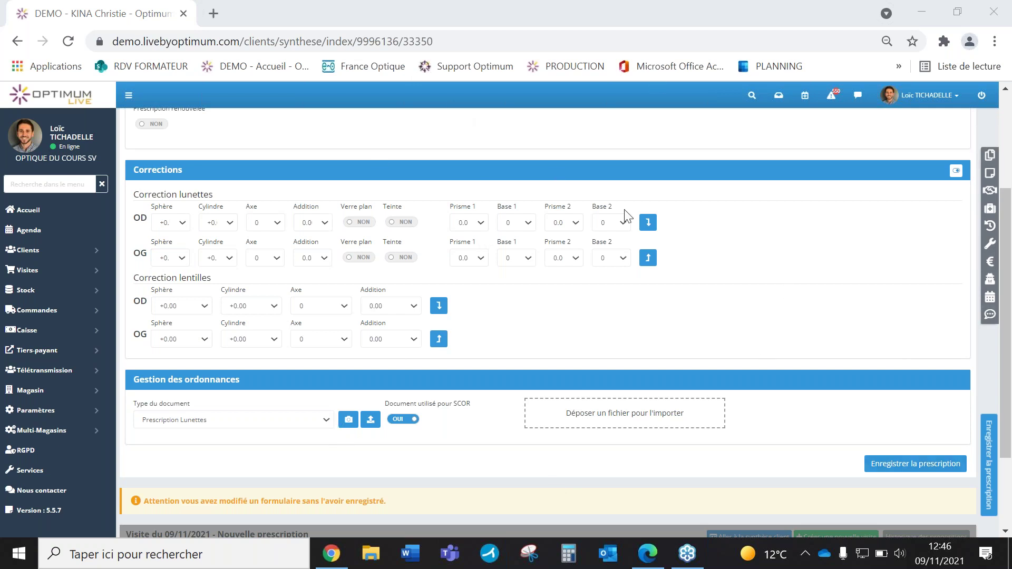
click(924, 473)
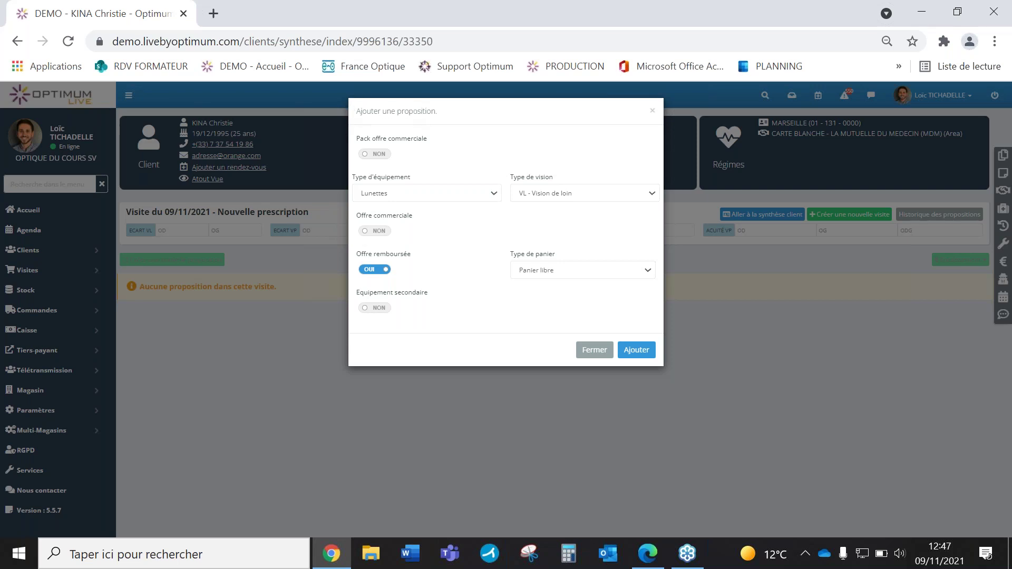
Step: Review the equipment type, vision type and commercial offer choices for the new proposition, leaving the commercial offer disabled
click(404, 192)
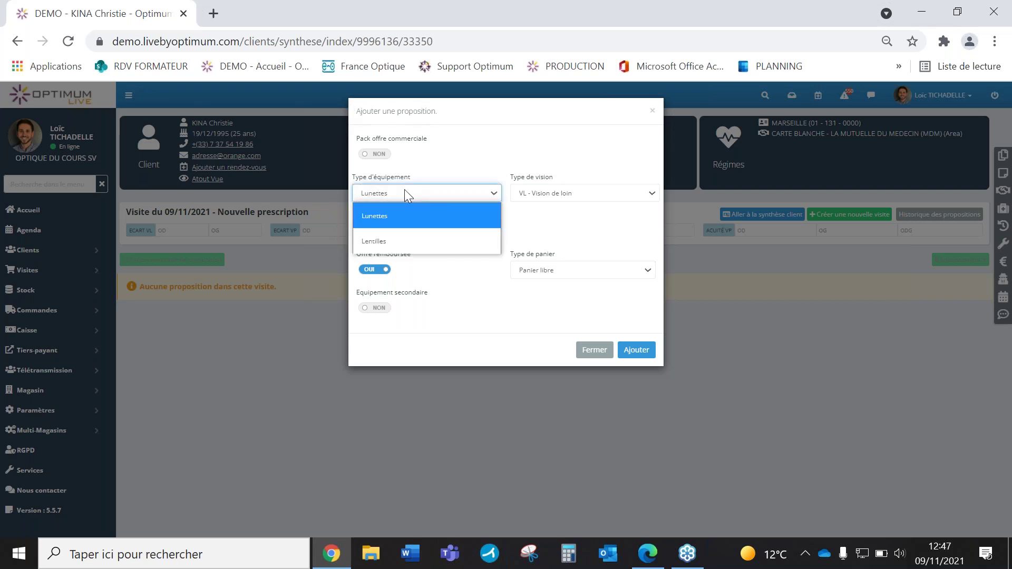
click(405, 192)
click(577, 192)
click(578, 194)
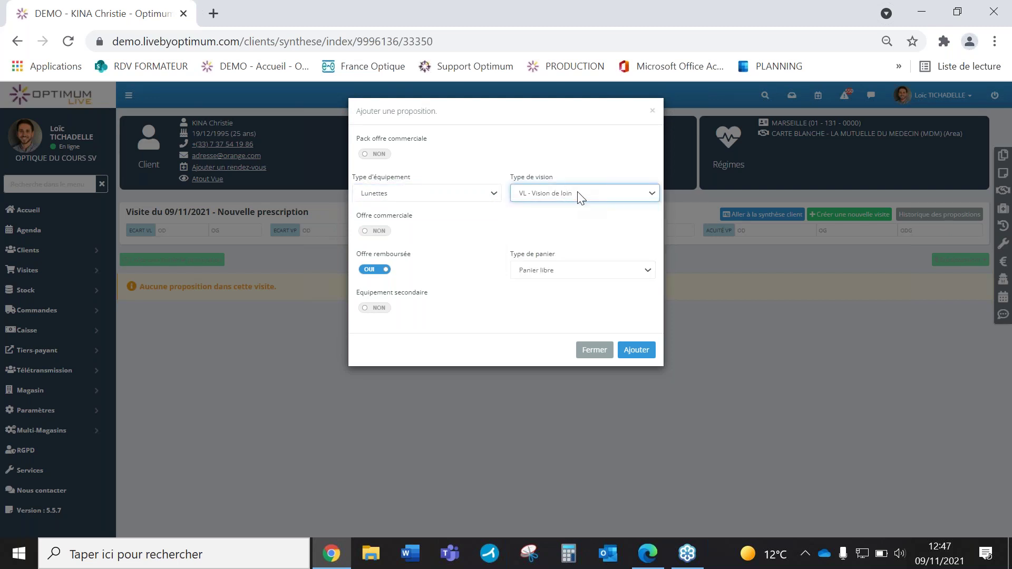
click(385, 233)
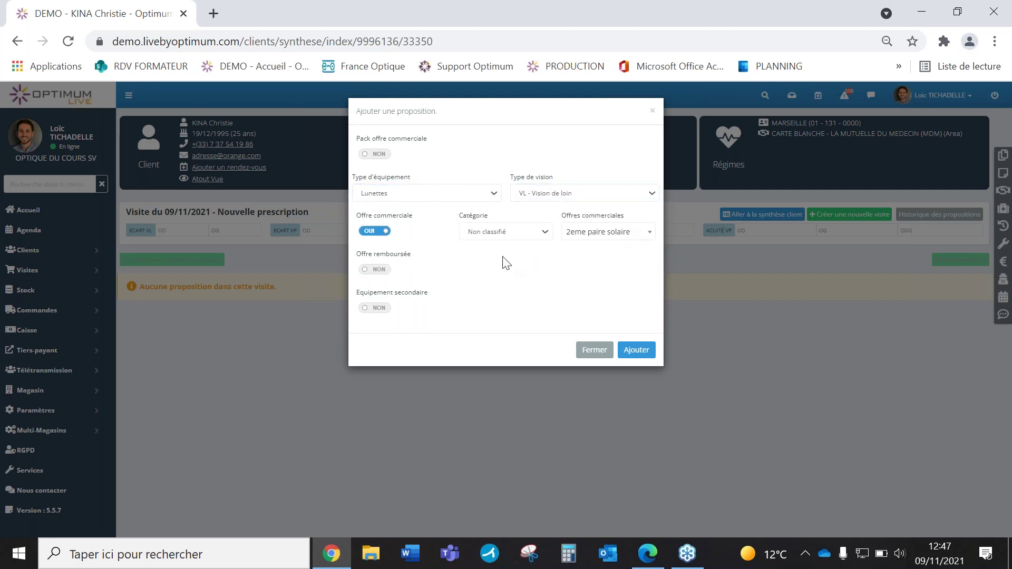
click(594, 234)
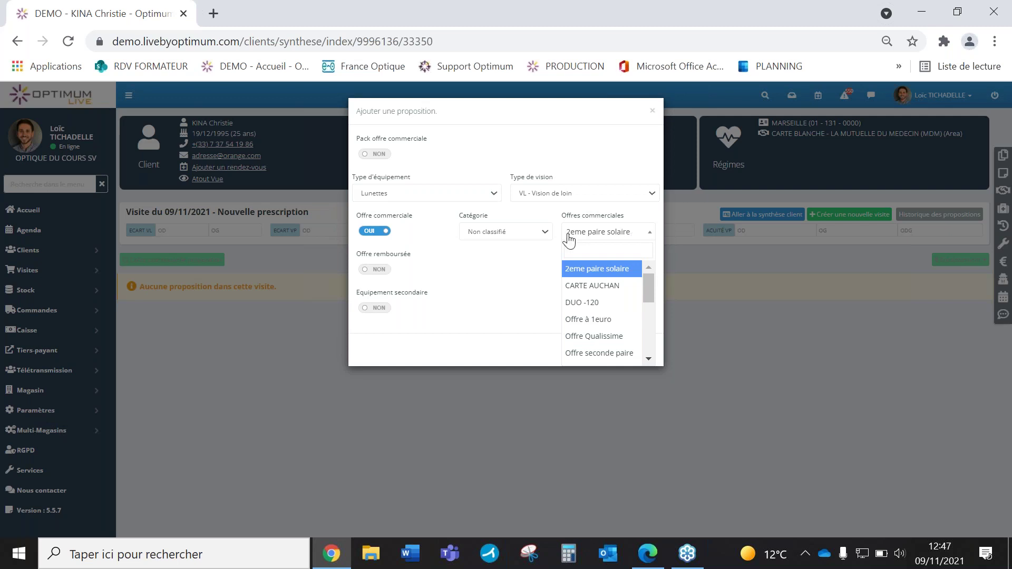
click(375, 231)
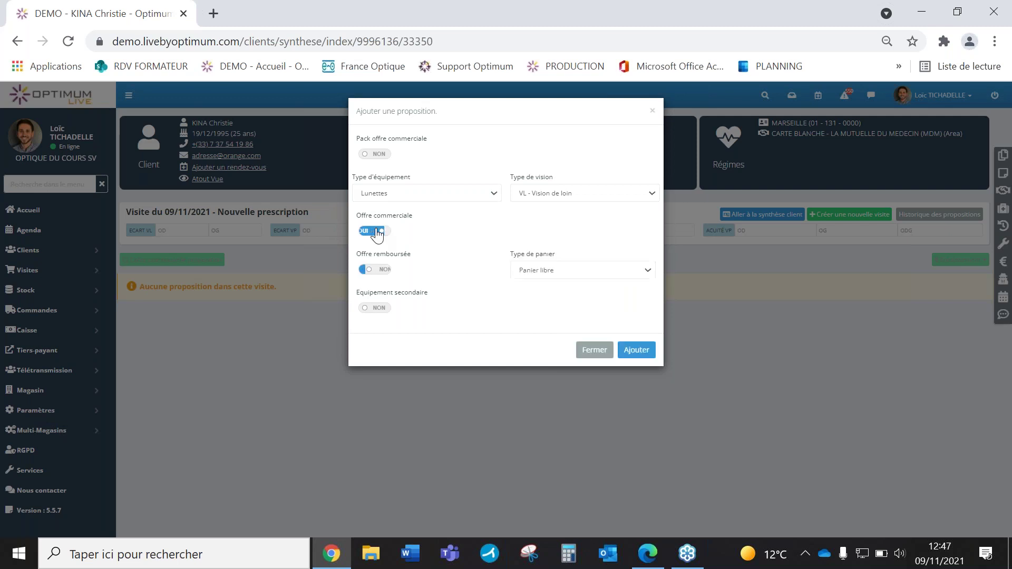
Step: Add a reimbursed Lunettes proposition for VL - Vision de loin with the Panier libre basket type
click(555, 275)
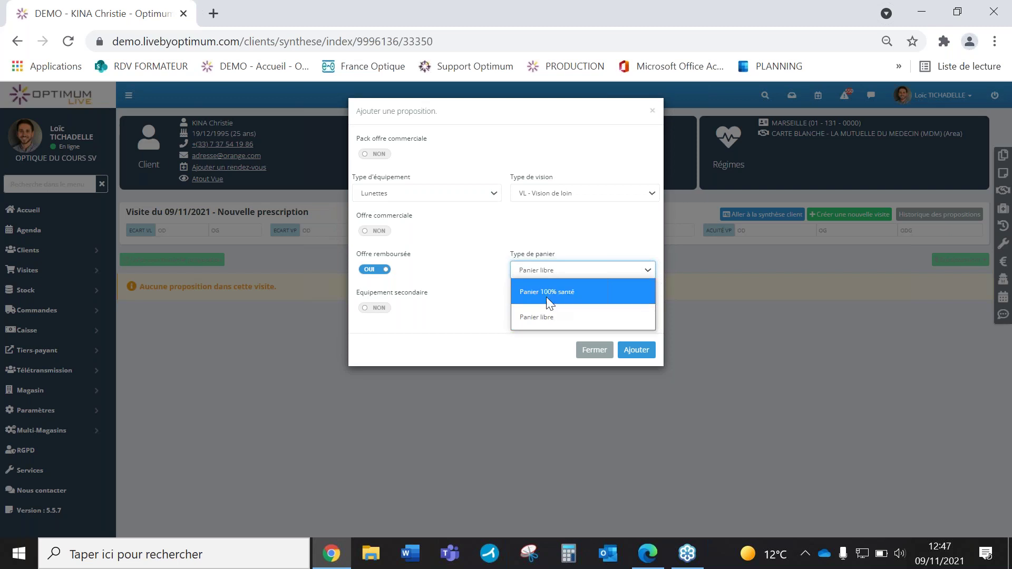
click(542, 315)
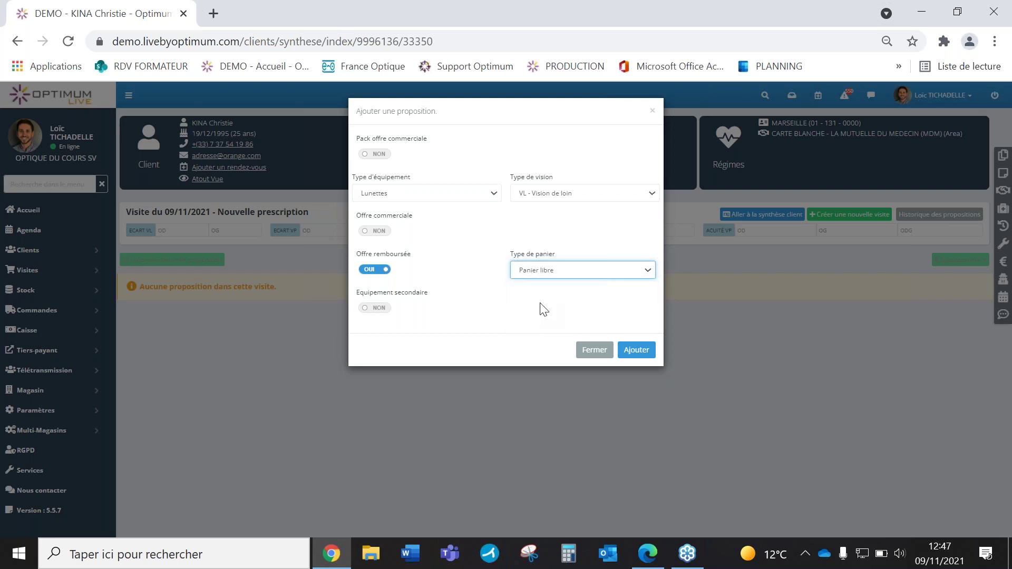
click(638, 351)
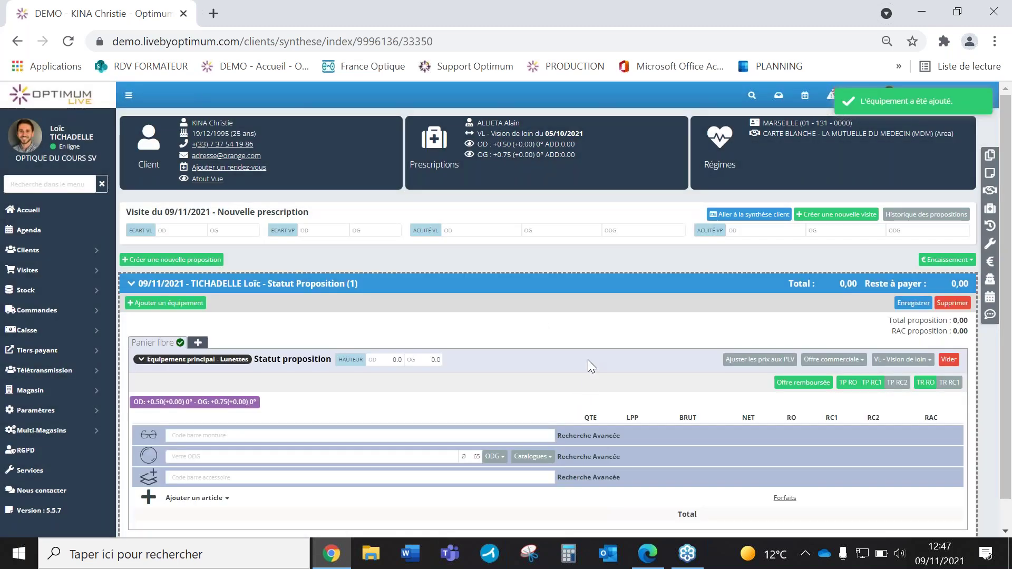
Step: Search the frames for "rb" and add the 117,00 € metal Ray-Ban RB2140 to the main equipment
scroll(548, 313, down, 1)
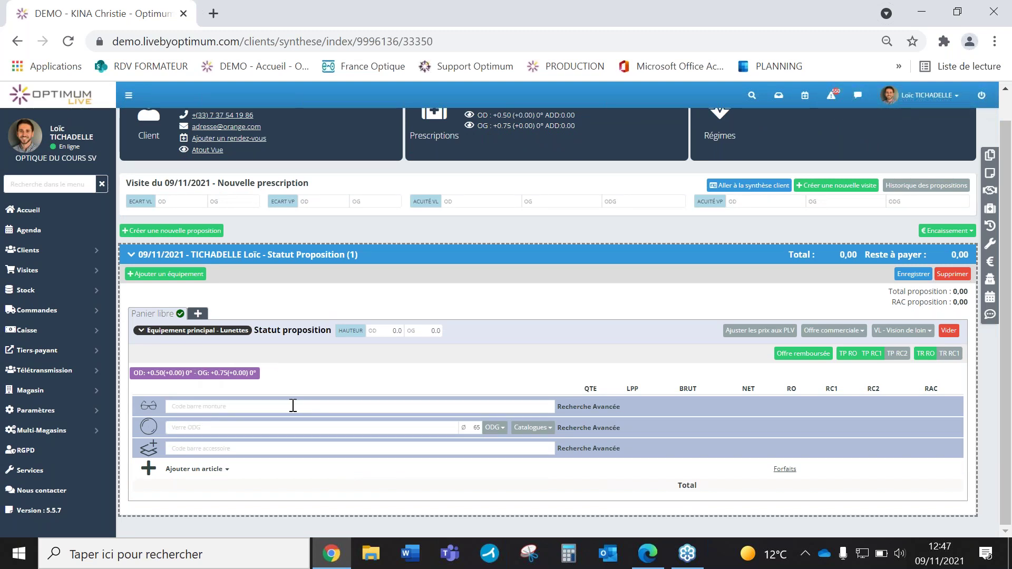
click(203, 406)
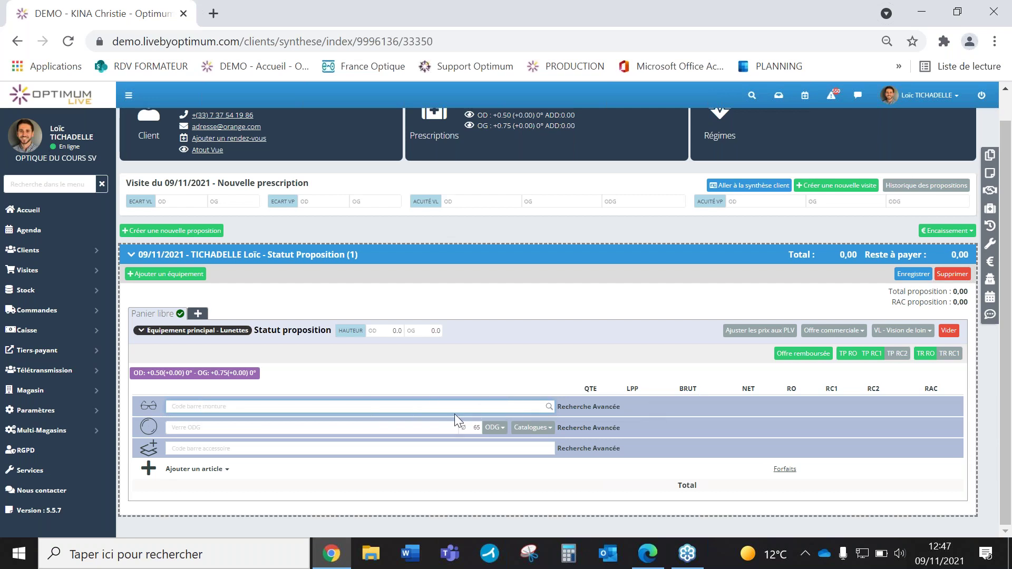
text(rb)
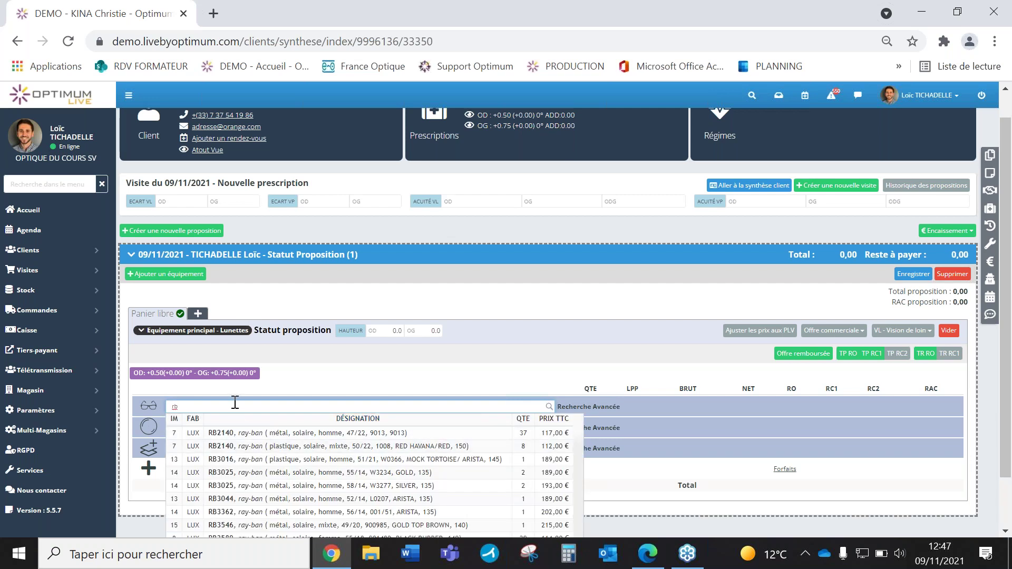
scroll(236, 406, down, 1)
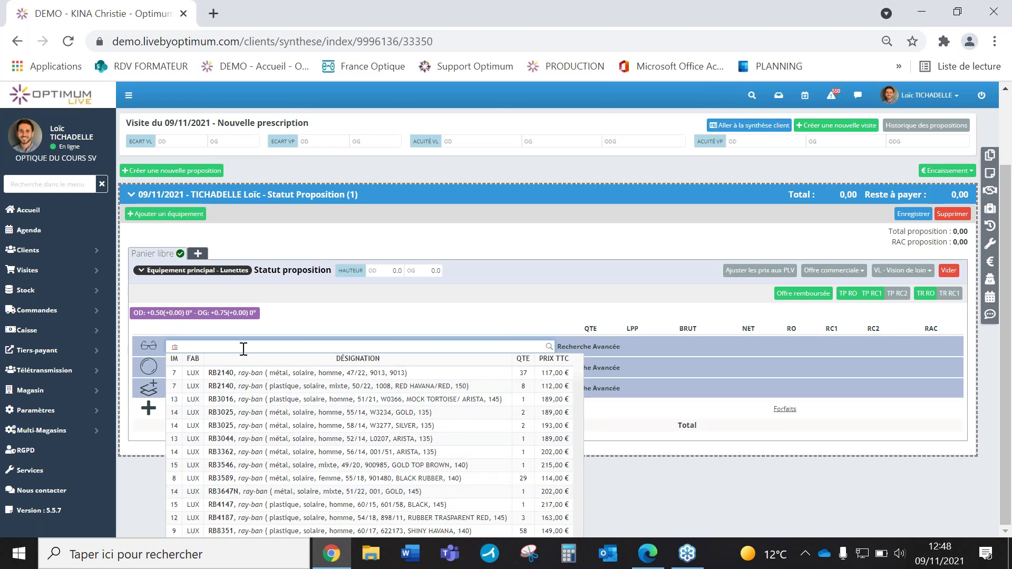
click(245, 378)
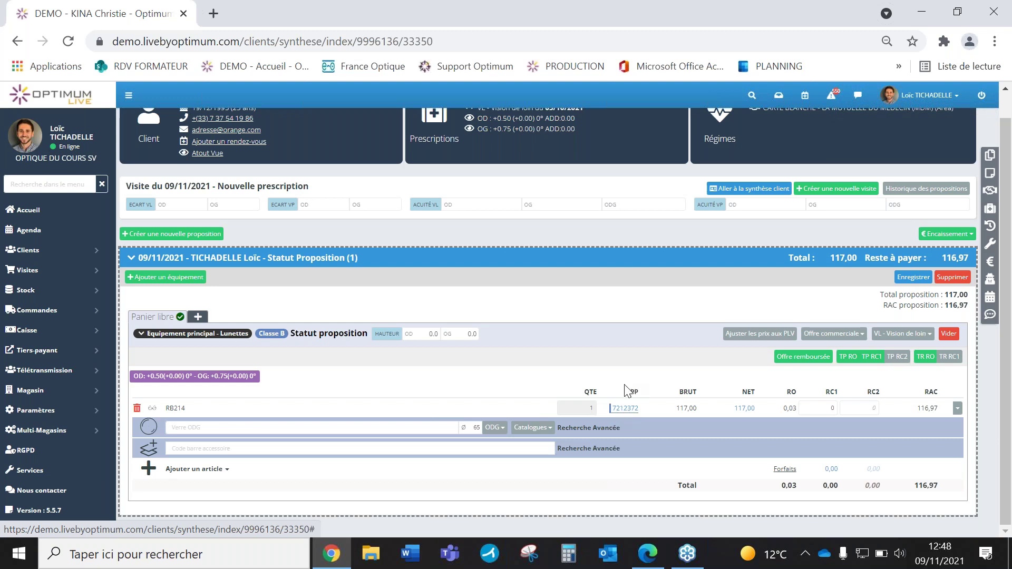
Step: Set the frame's applied selling price to 30 €
click(745, 408)
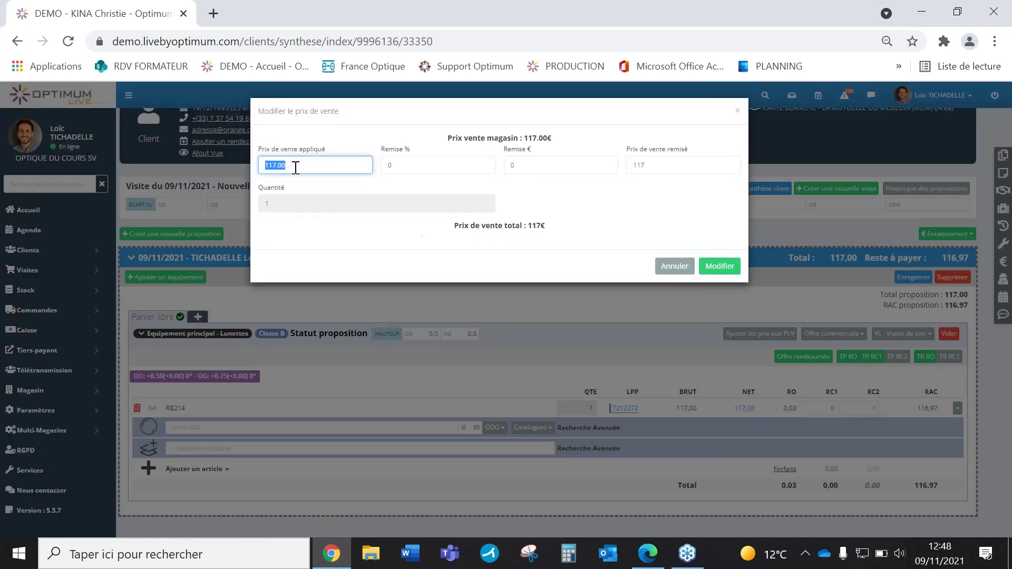
text(30)
click(665, 212)
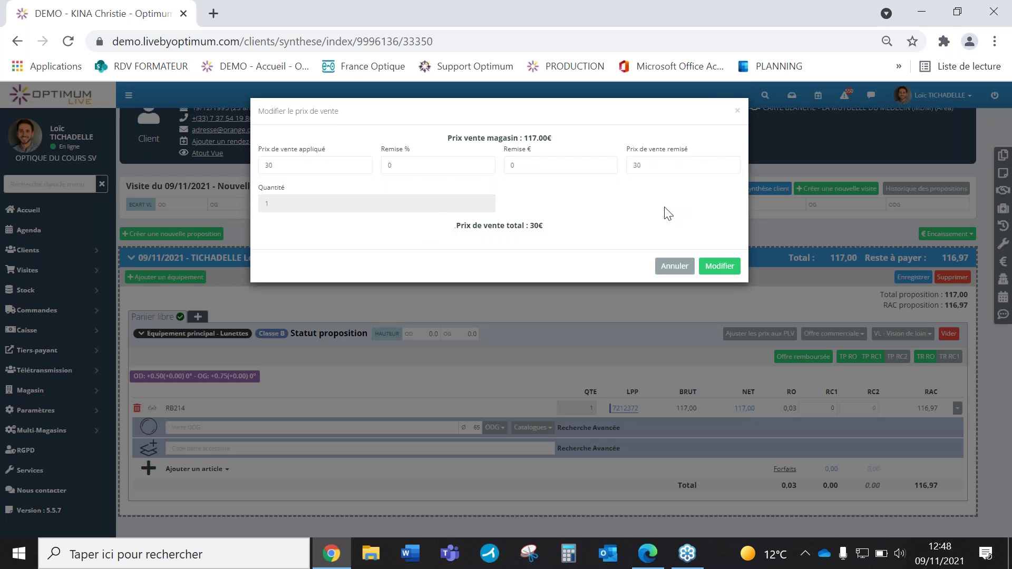
click(718, 266)
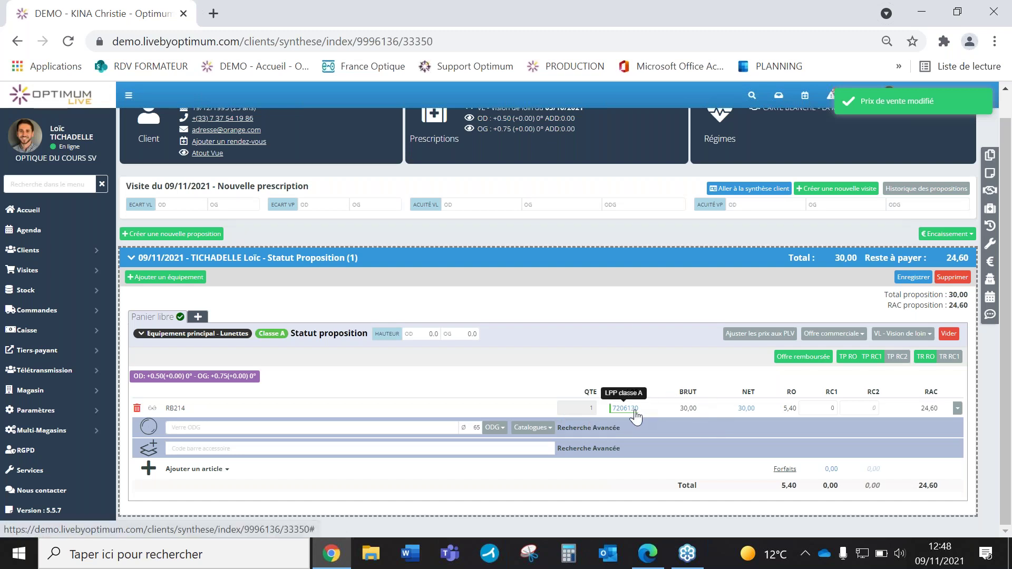
Step: Restore the frame's applied and discounted selling price to 117 €
click(748, 409)
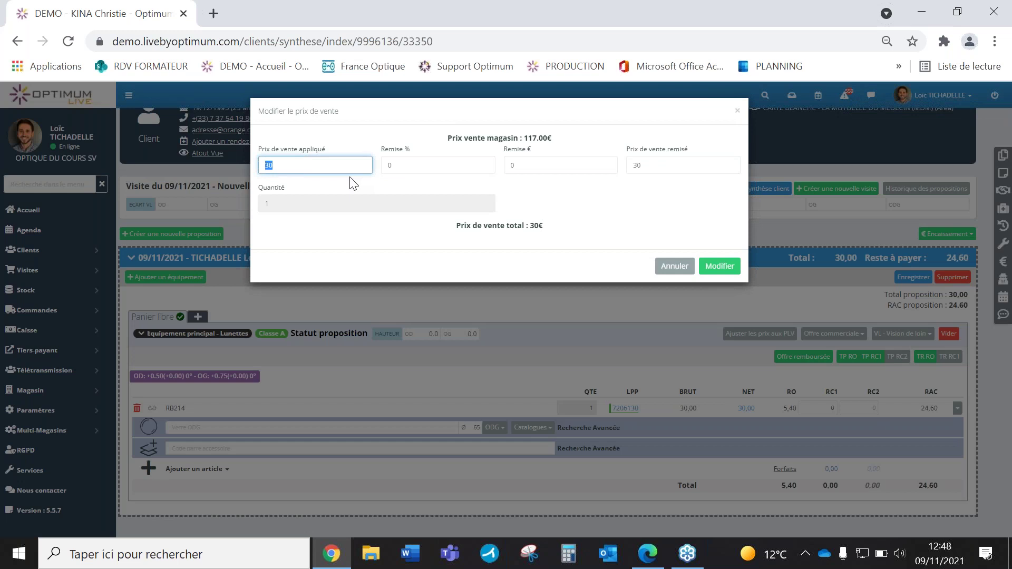
click(591, 210)
drag(649, 166, 614, 164)
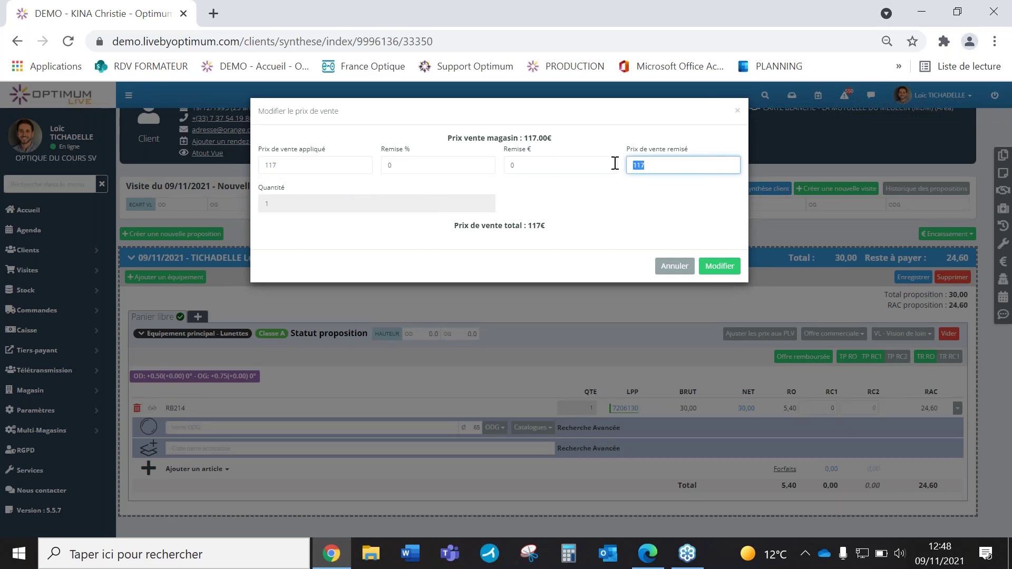
text(1)
click(664, 201)
click(720, 266)
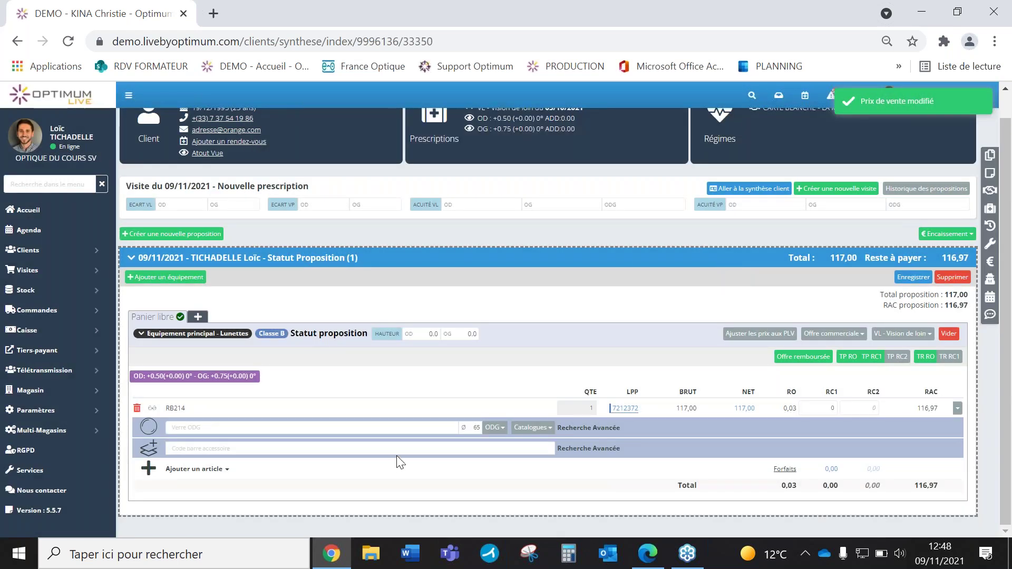
Step: Run an advanced lens search for Essilor, Organique, Unifocal, non teinté lenses for both eyes, with the EDI price grid turned off
click(273, 426)
click(495, 428)
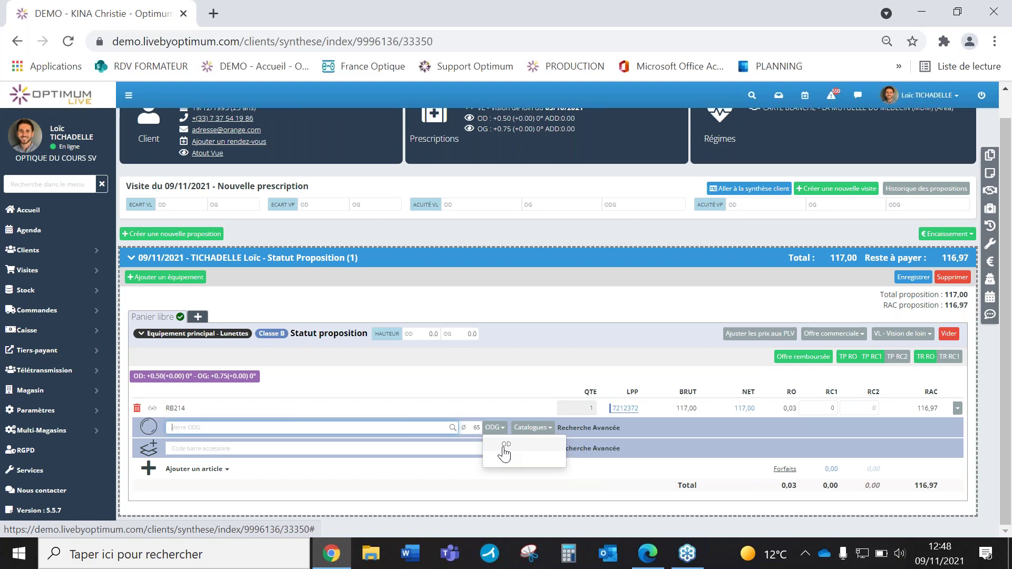
click(421, 432)
click(416, 429)
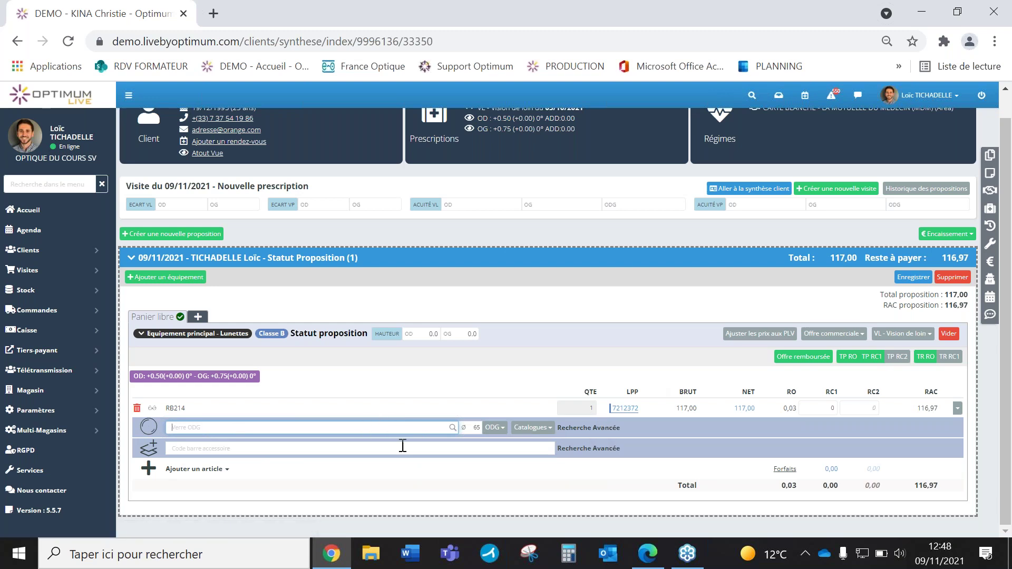
click(578, 430)
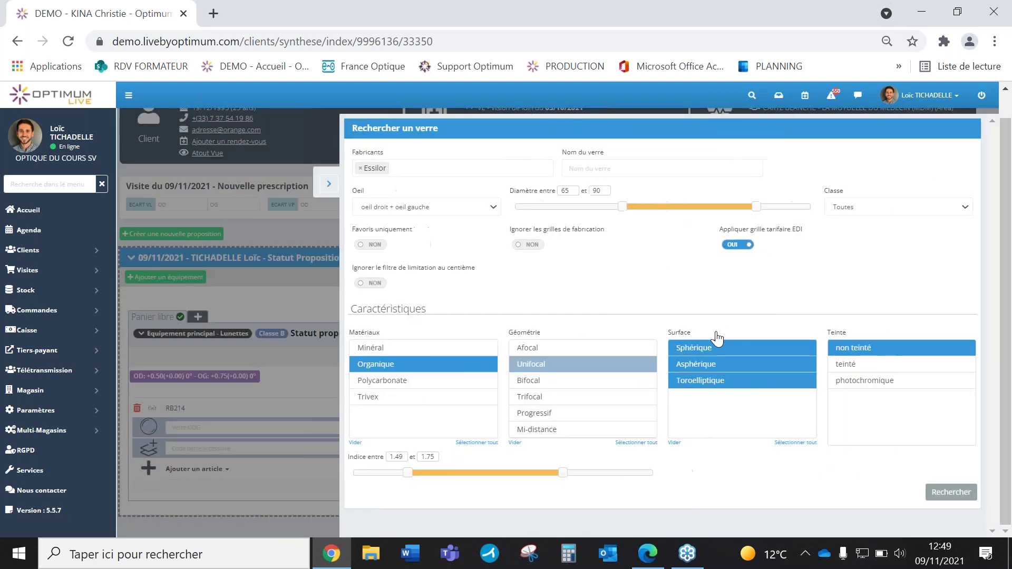
click(409, 169)
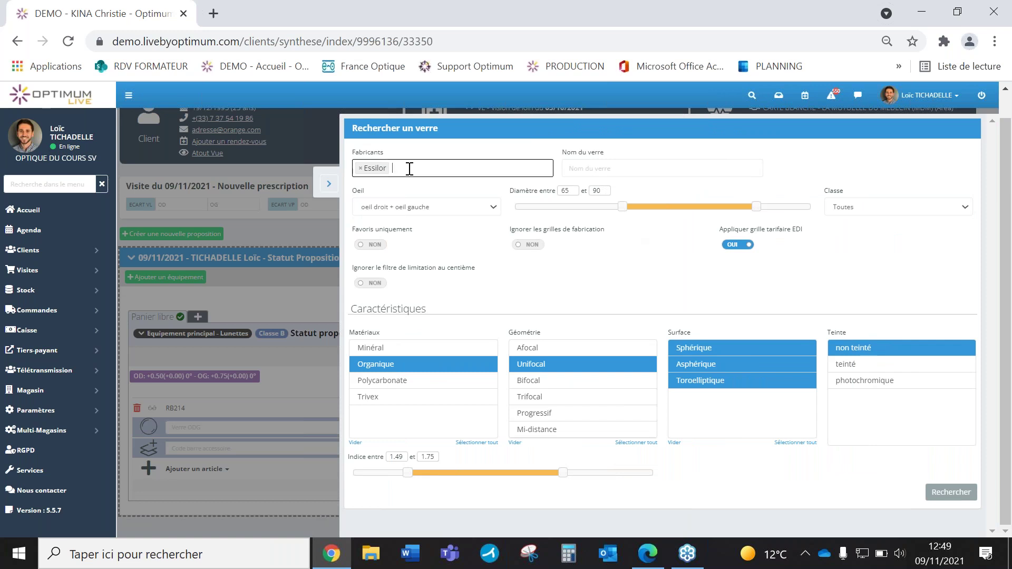
click(625, 168)
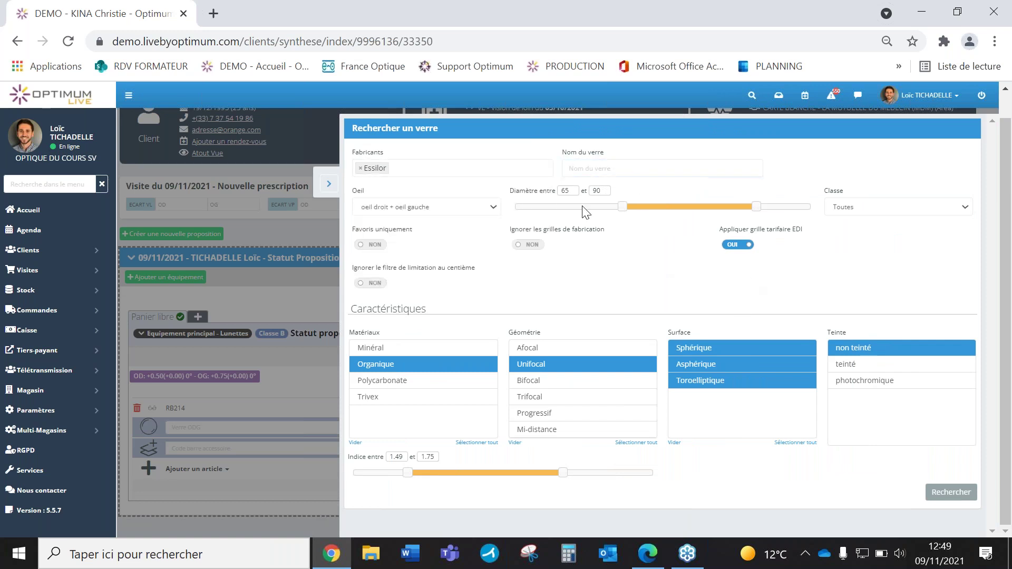
click(421, 364)
click(735, 350)
click(740, 245)
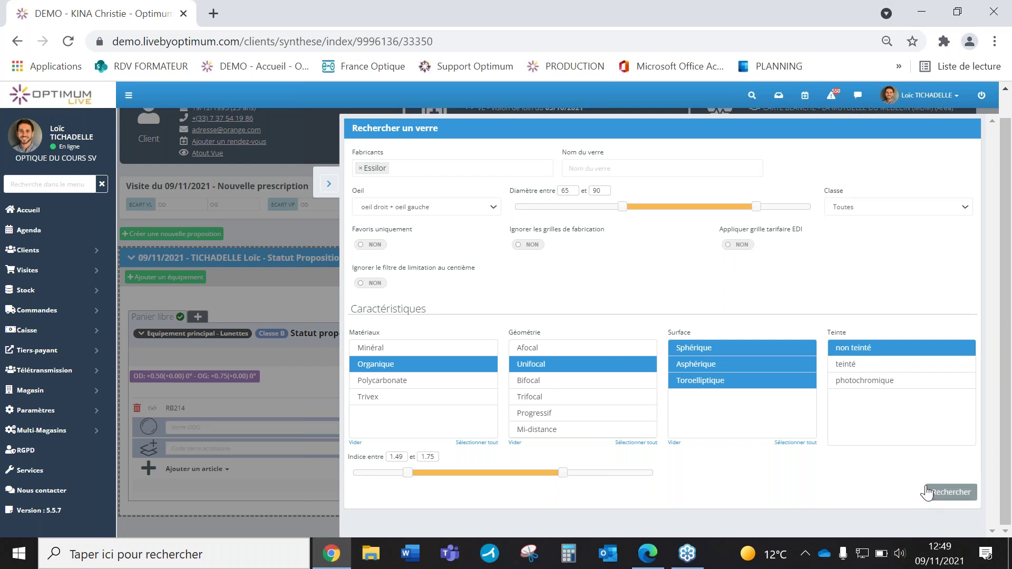
click(959, 494)
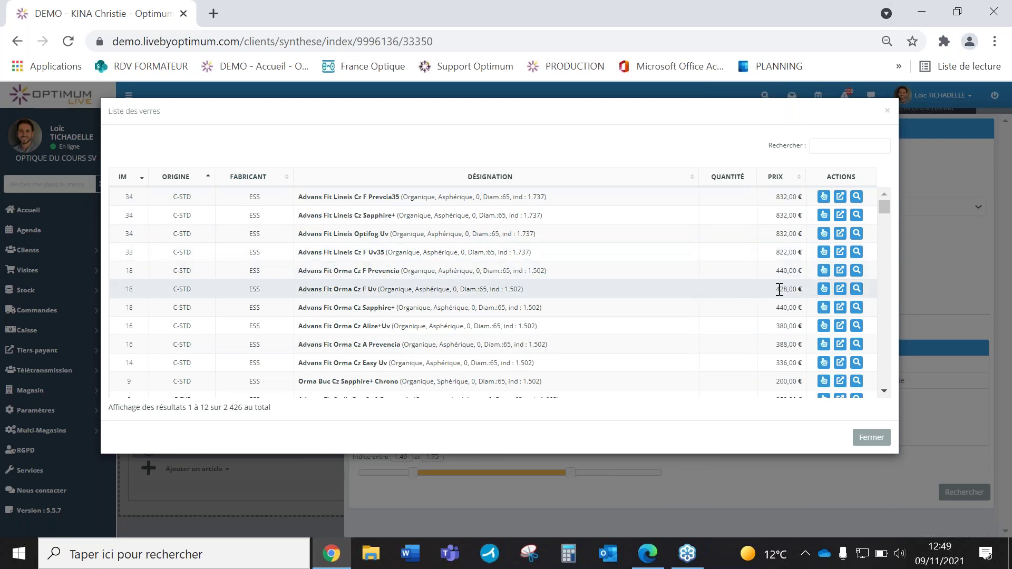
Step: Check the per-eye price and the information sheet of the Advans Fit Orma Cz F Uv lens
mouse_move(780, 290)
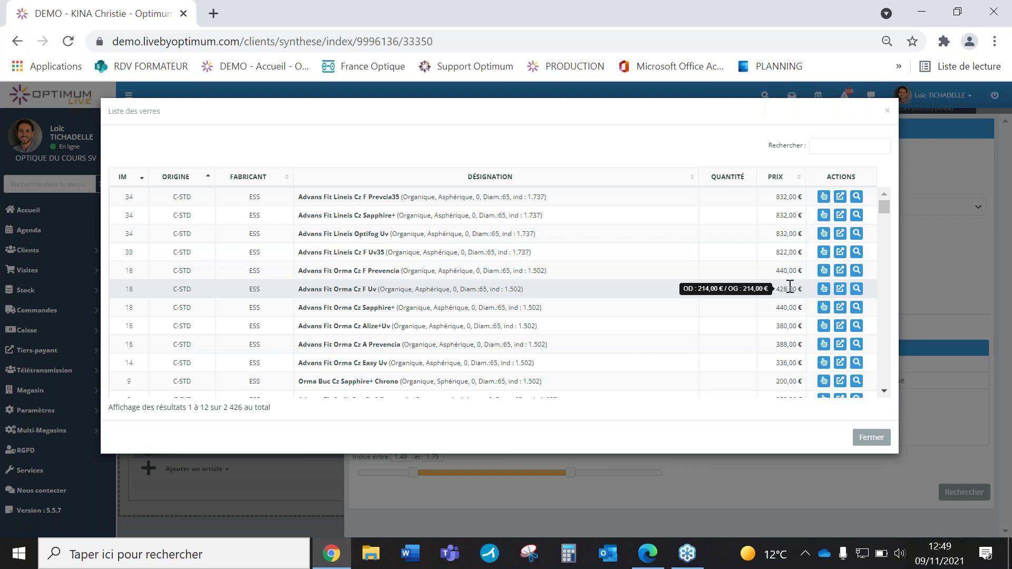
click(856, 290)
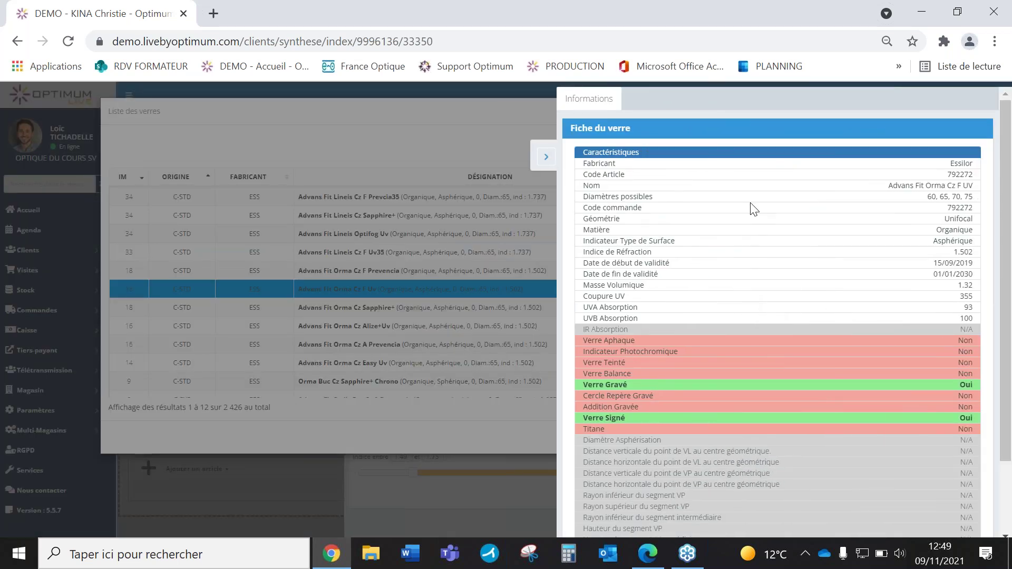
click(546, 156)
Step: Browse the options available for the Advans Fit Orma Cz F Uv lens without adding any
click(841, 290)
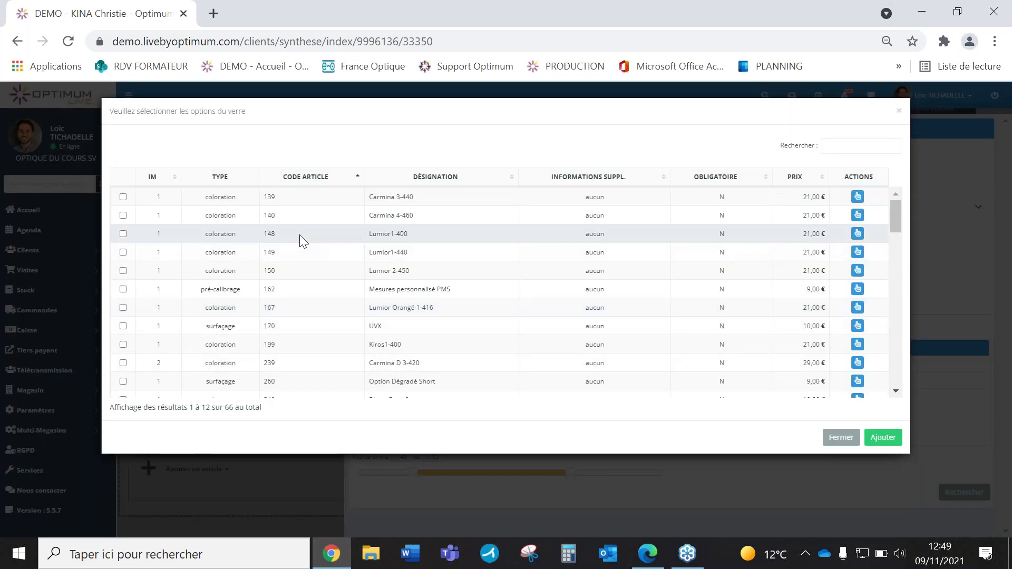
scroll(620, 261, down, 3)
scroll(643, 279, down, 2)
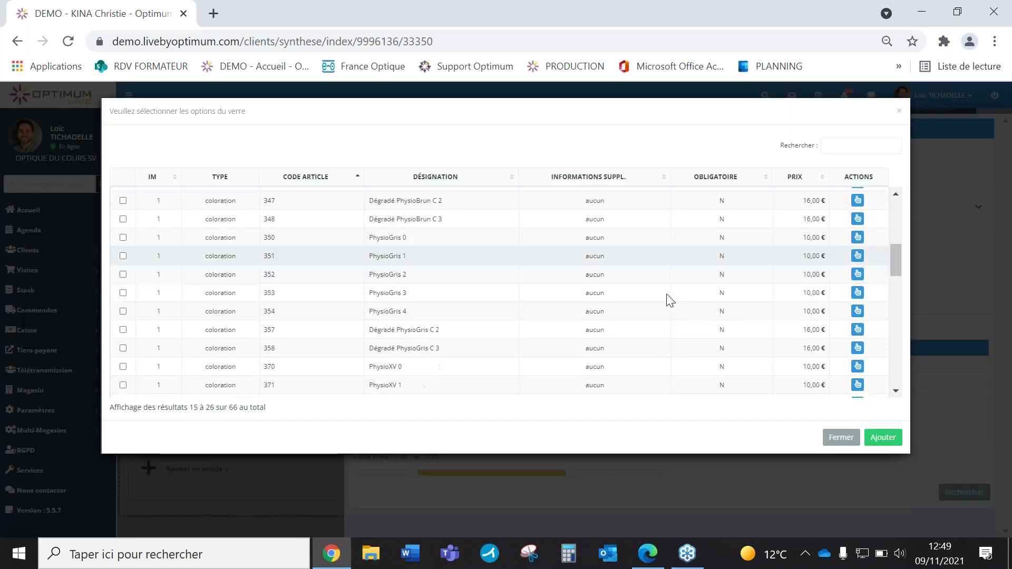
scroll(771, 250, up, 5)
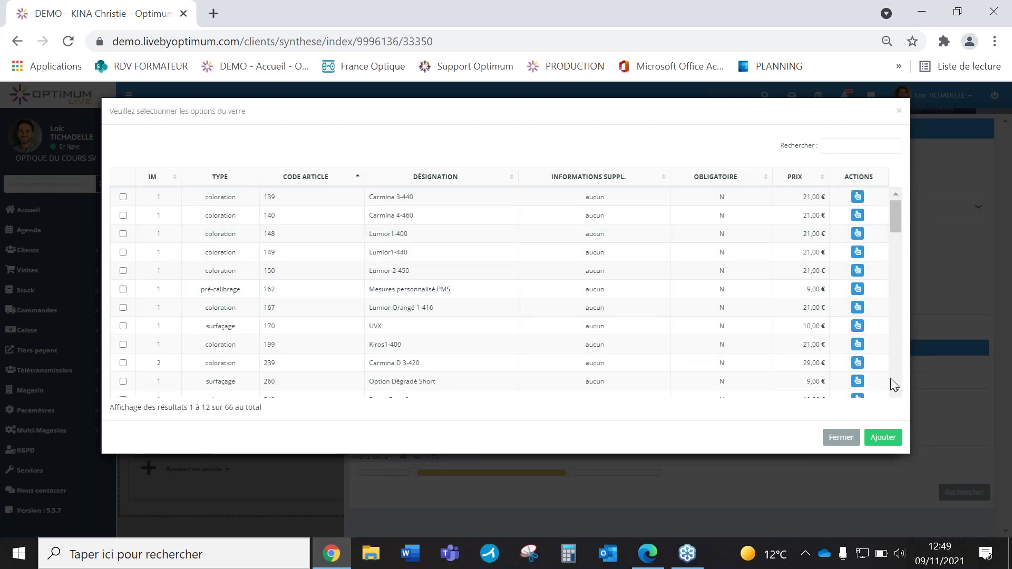
click(842, 438)
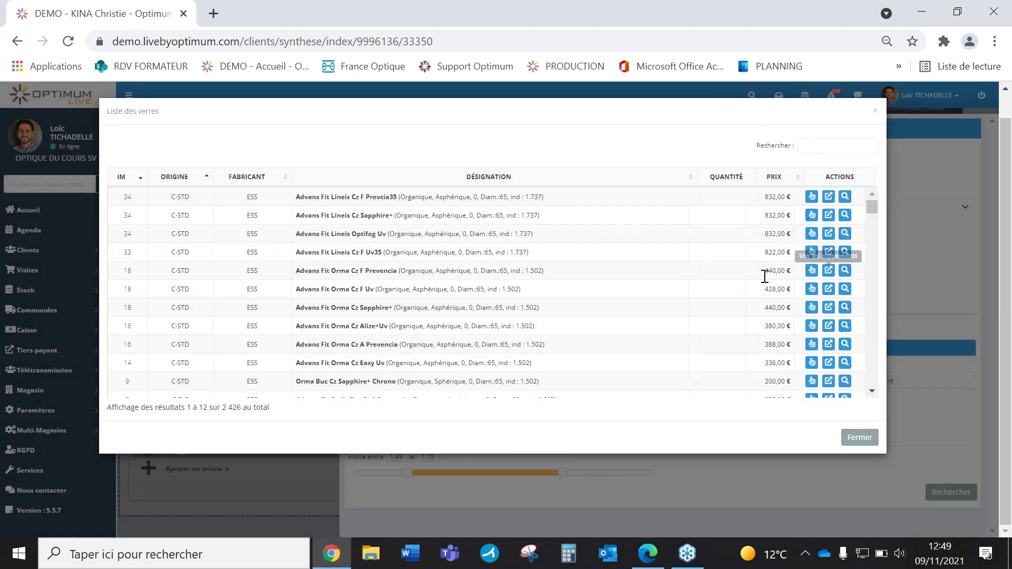
Step: Add the Advans Fit Orma Cz F Uv lenses for both eyes to the main equipment and save the proposition
click(812, 290)
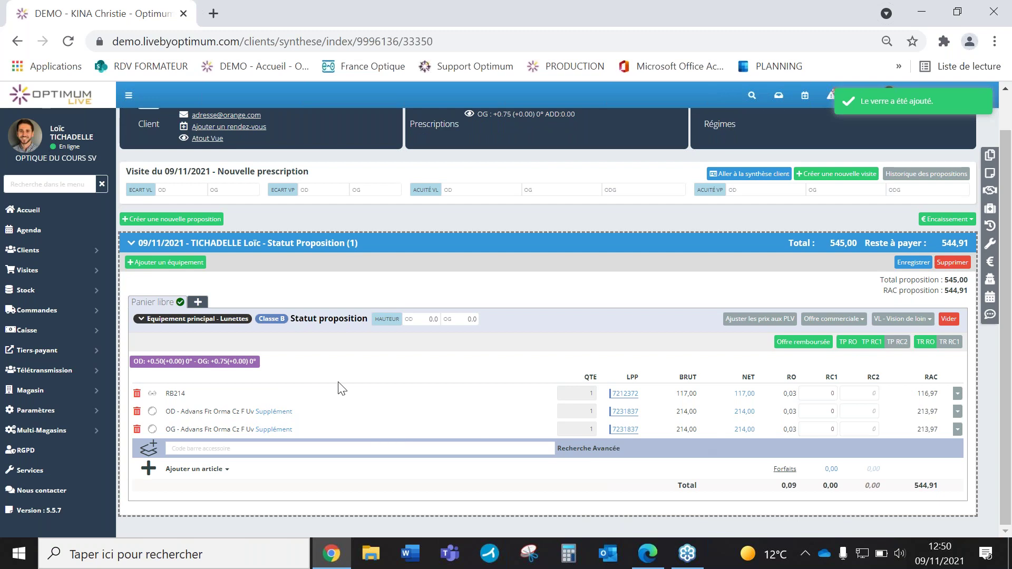
click(177, 266)
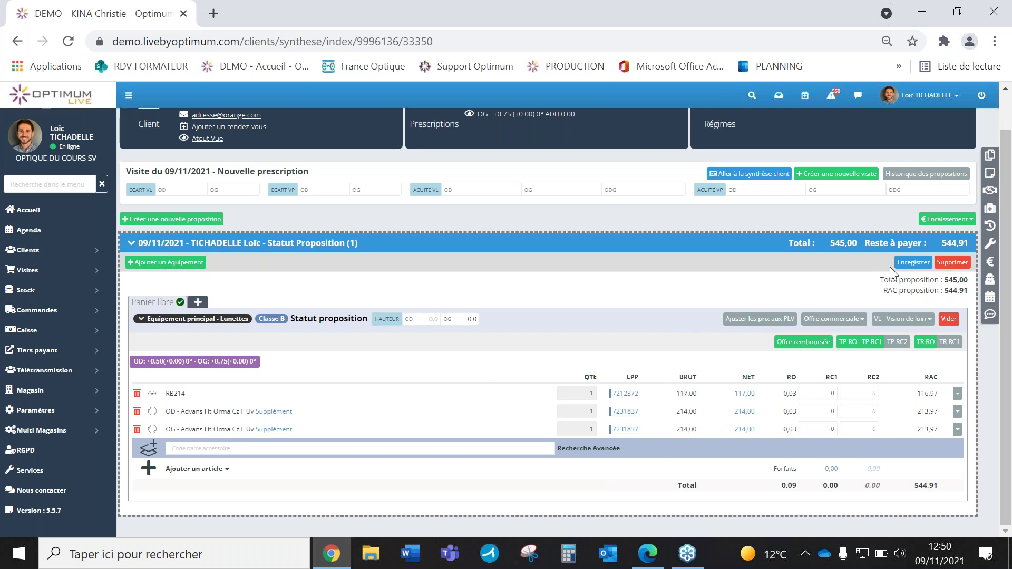
click(915, 262)
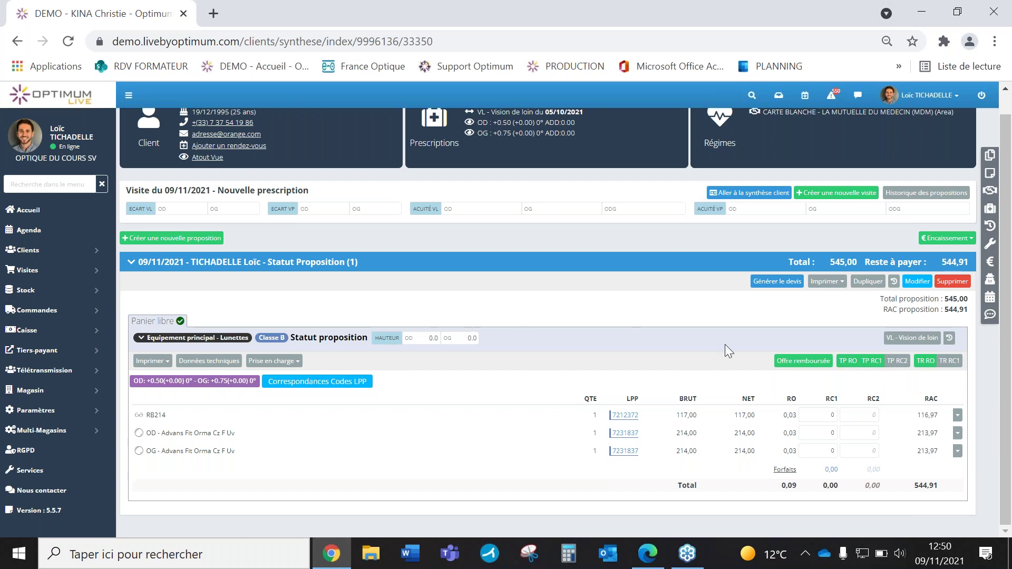
Step: Turn off TP RO third-party payment for the equipment and accept applying the network discount
click(848, 362)
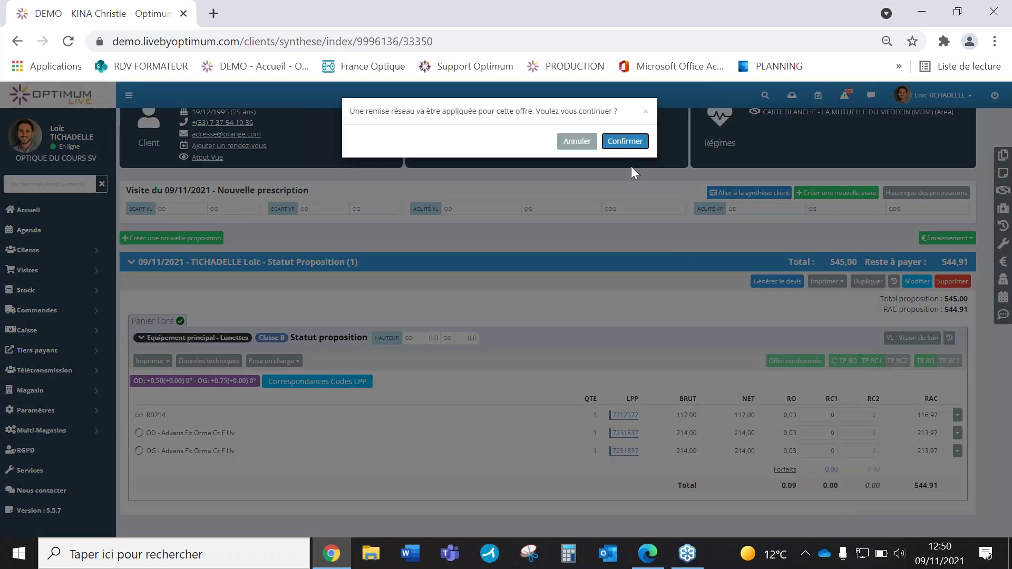
click(624, 141)
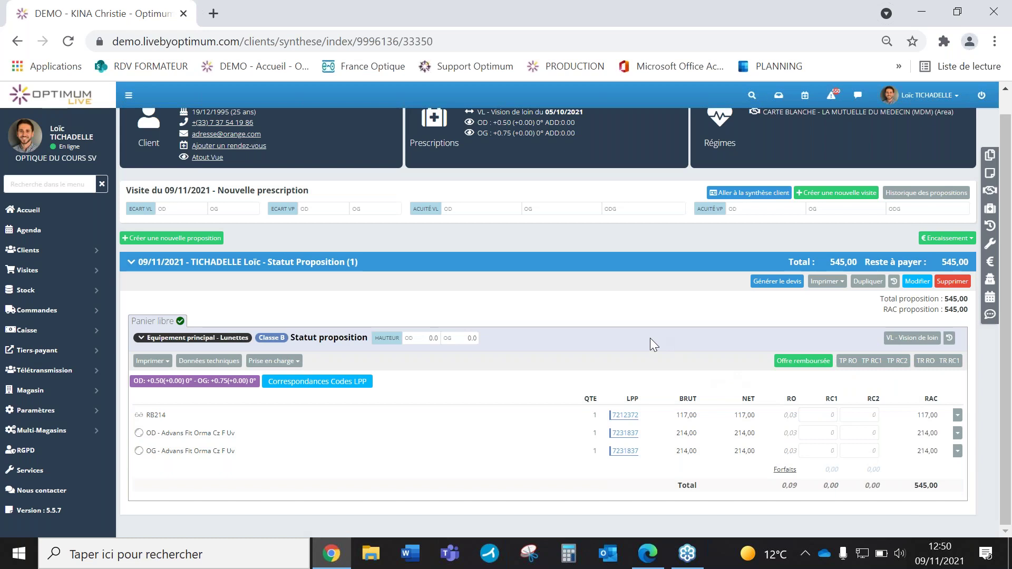
Step: Open the printable Synthèse proposition document, review it through to the signature area, and close it
click(814, 282)
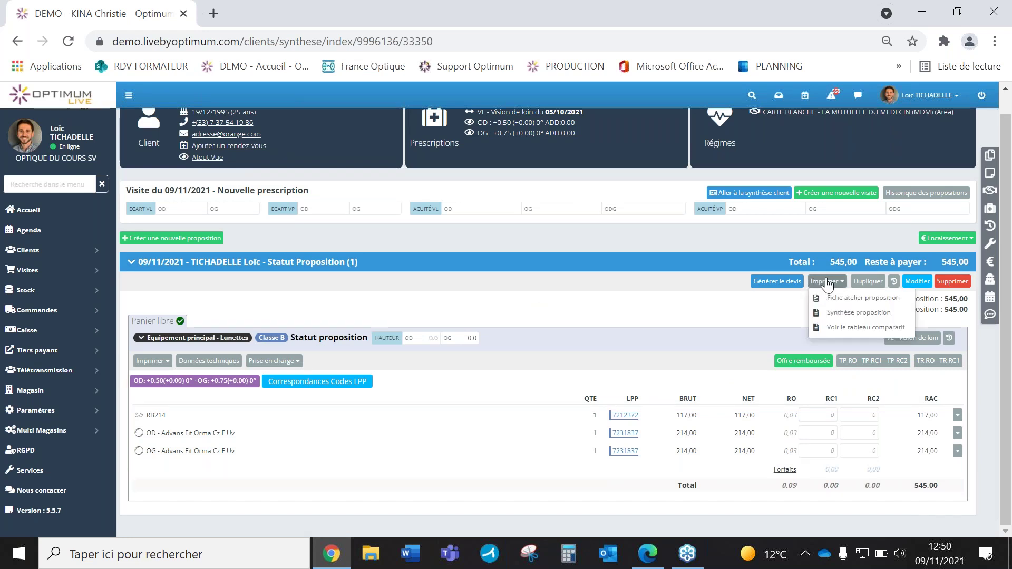
click(842, 313)
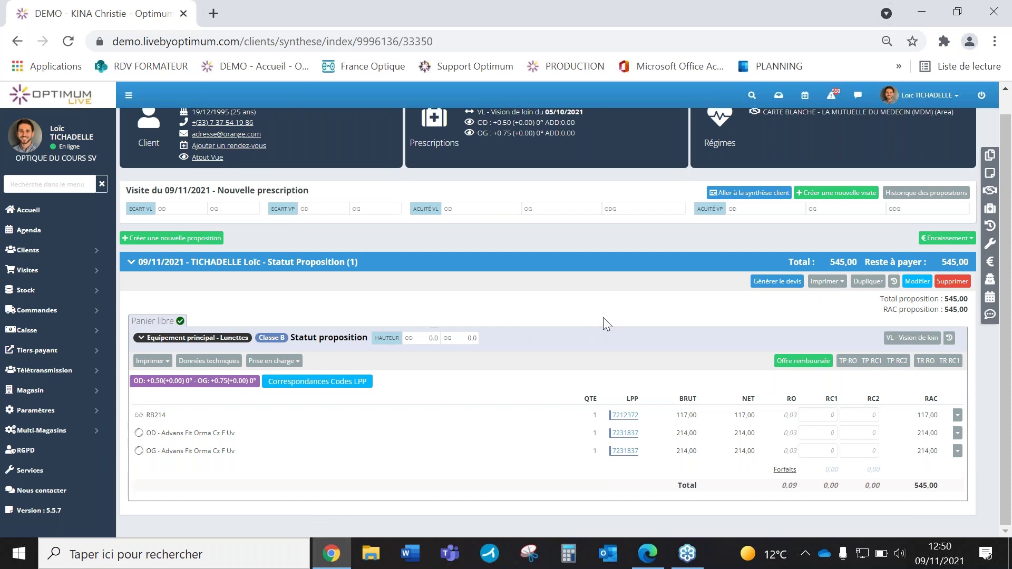
click(827, 282)
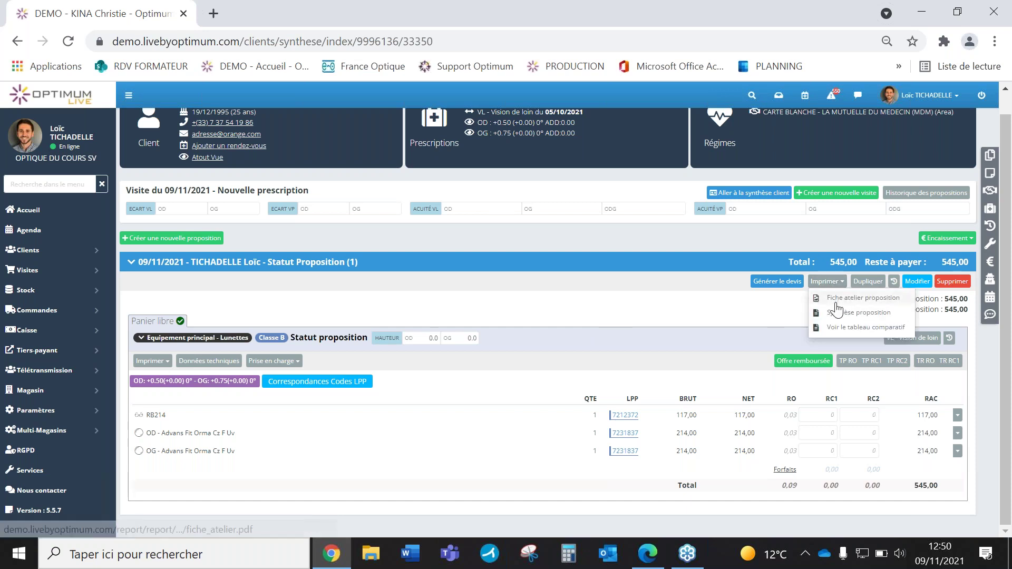
click(837, 313)
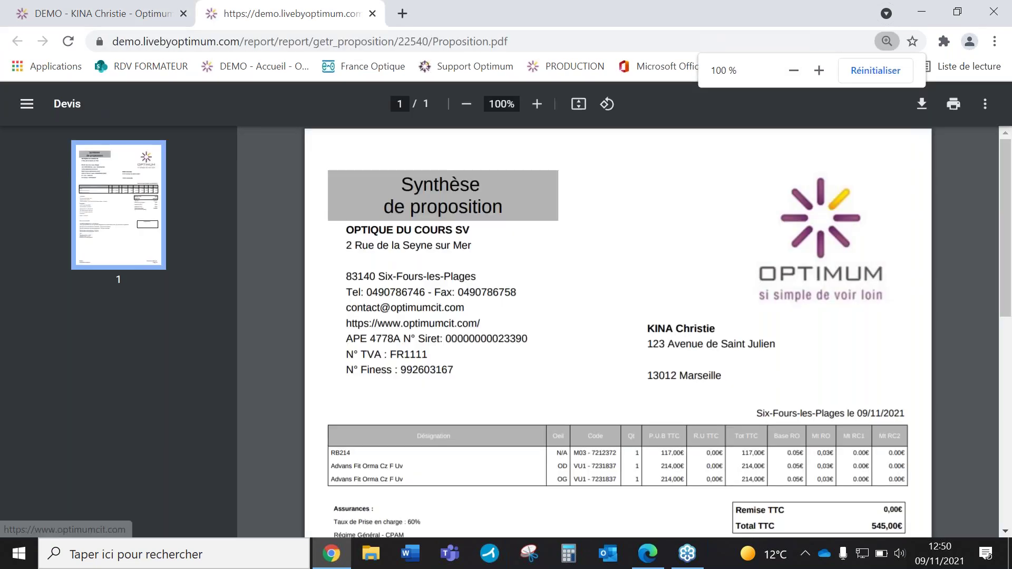
scroll(482, 227, down, 2)
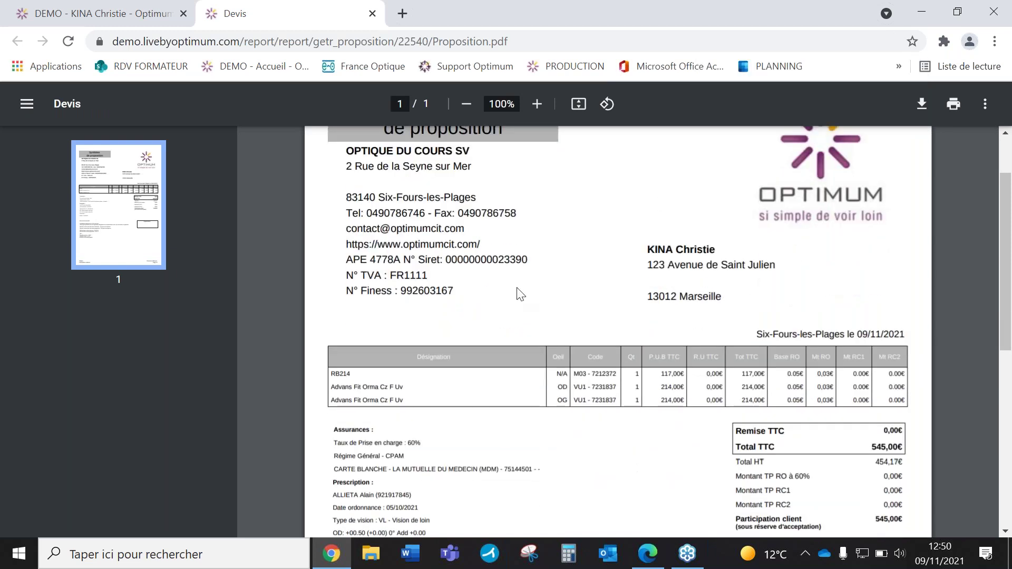
scroll(517, 293, up, 2)
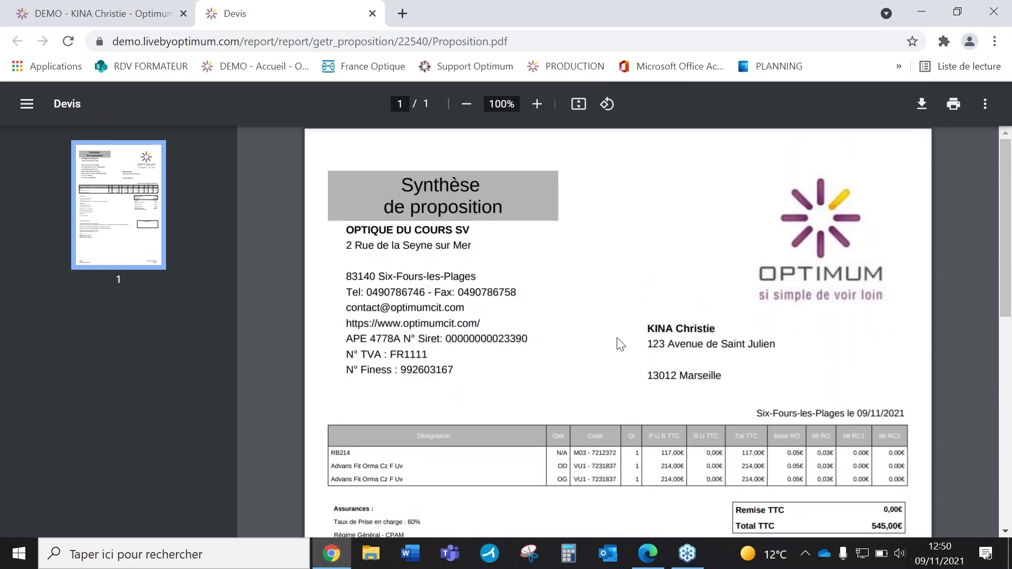
scroll(650, 306, down, 4)
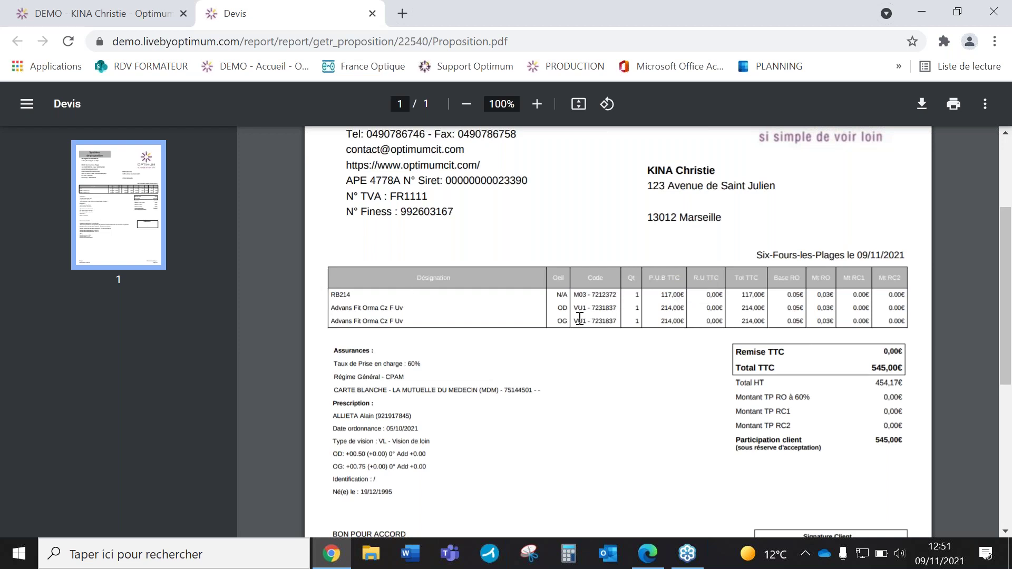
scroll(649, 314, down, 6)
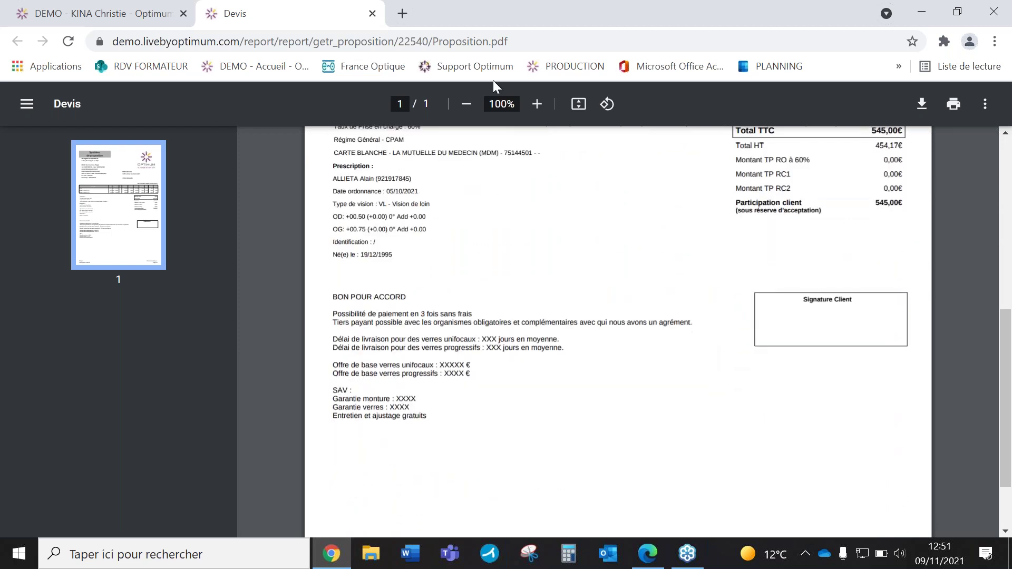
click(373, 13)
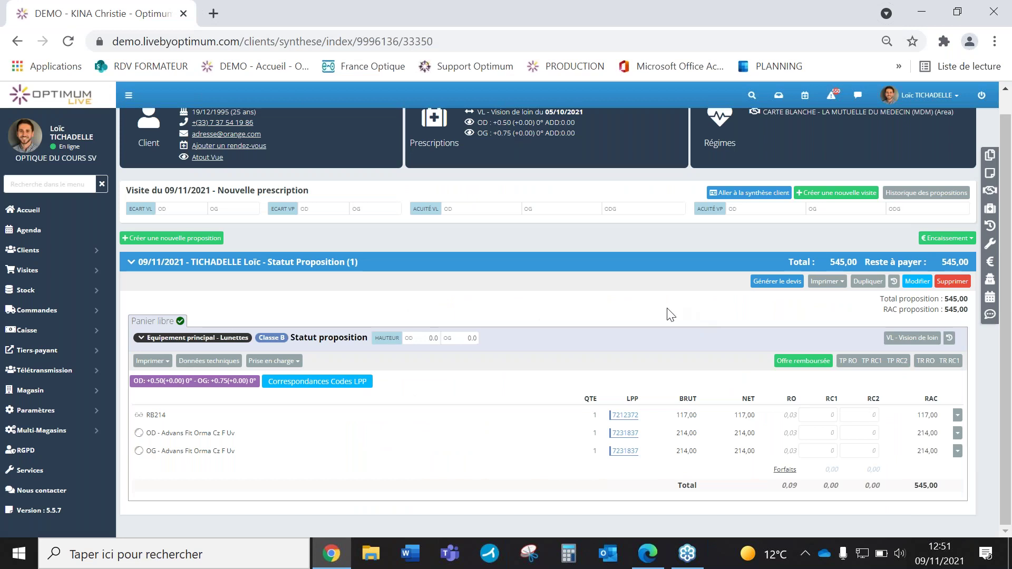
Step: Generate the quote from the proposition and review both pages of its preview
click(780, 282)
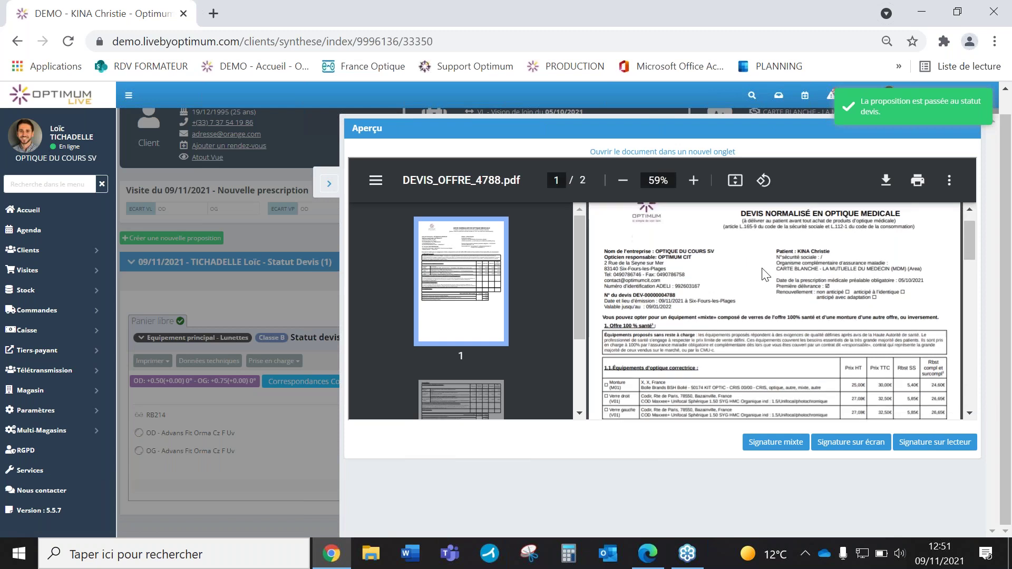
scroll(762, 274, down, 3)
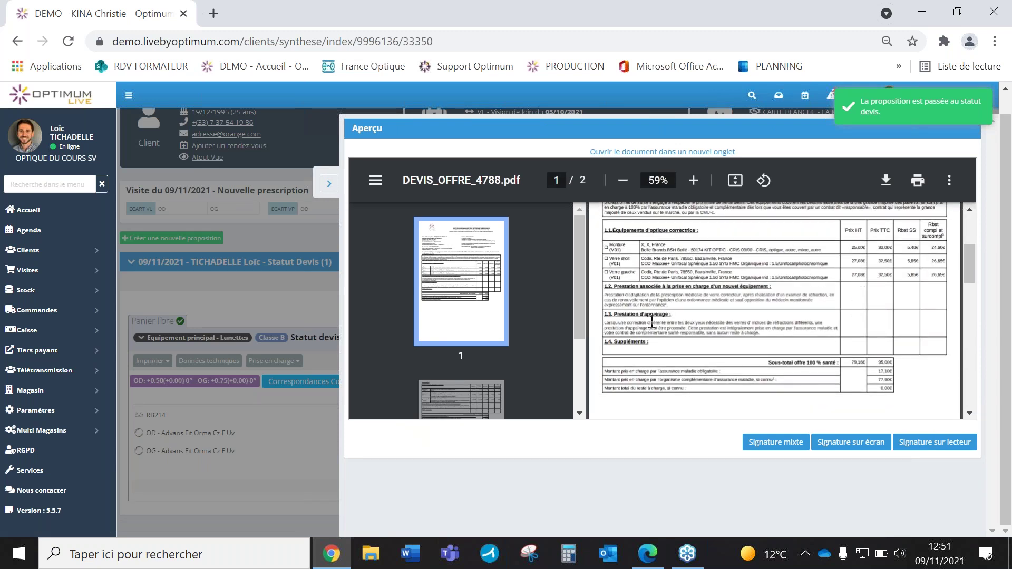
scroll(738, 303, down, 10)
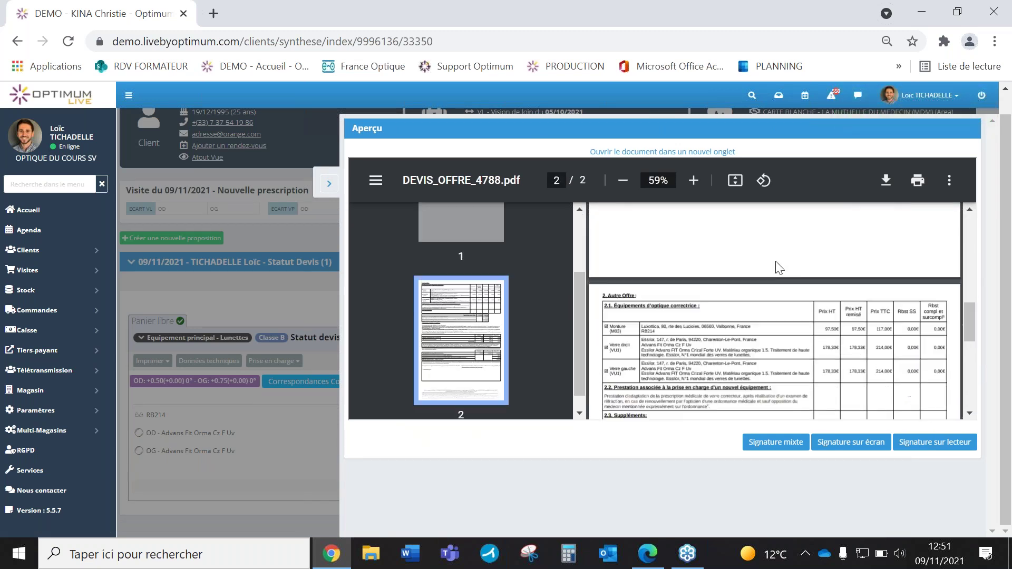
scroll(759, 300, up, 1)
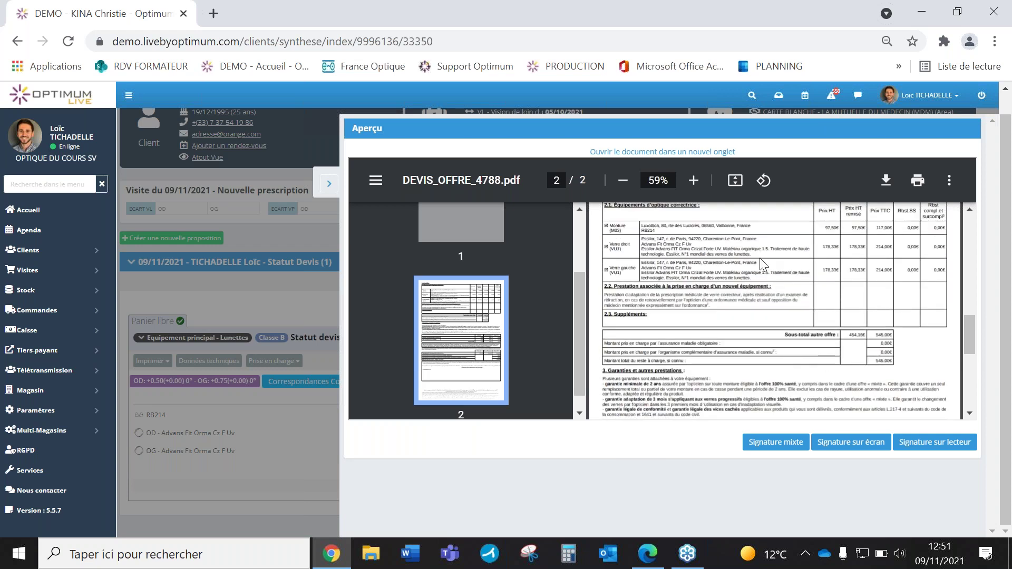
Step: Sign the quote on screen as optician and as client, with Lu et approuvé set to OUI
click(852, 445)
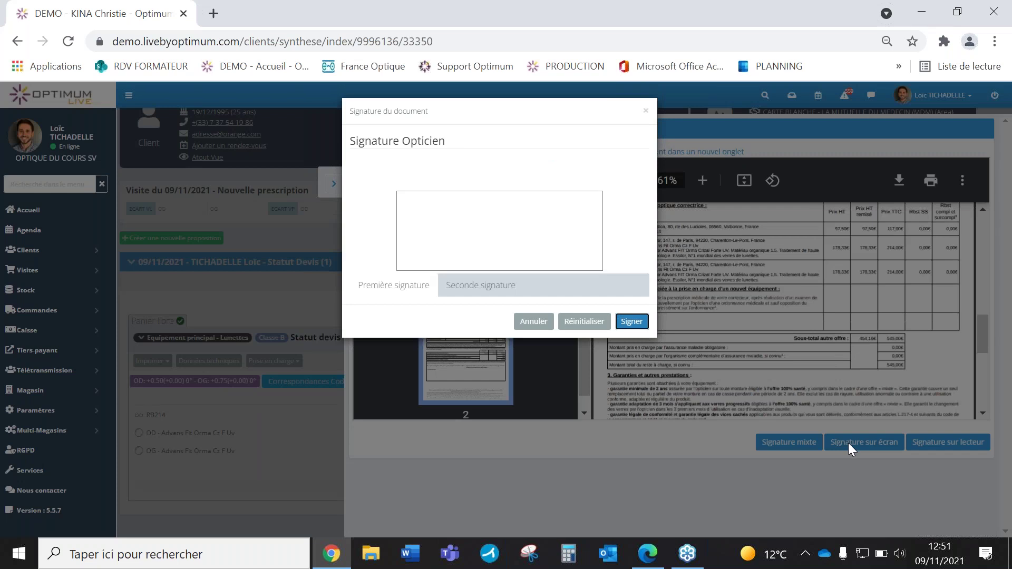
mouse_move(538, 220)
mouse_down()
mouse_move(443, 232)
mouse_move(602, 230)
mouse_up()
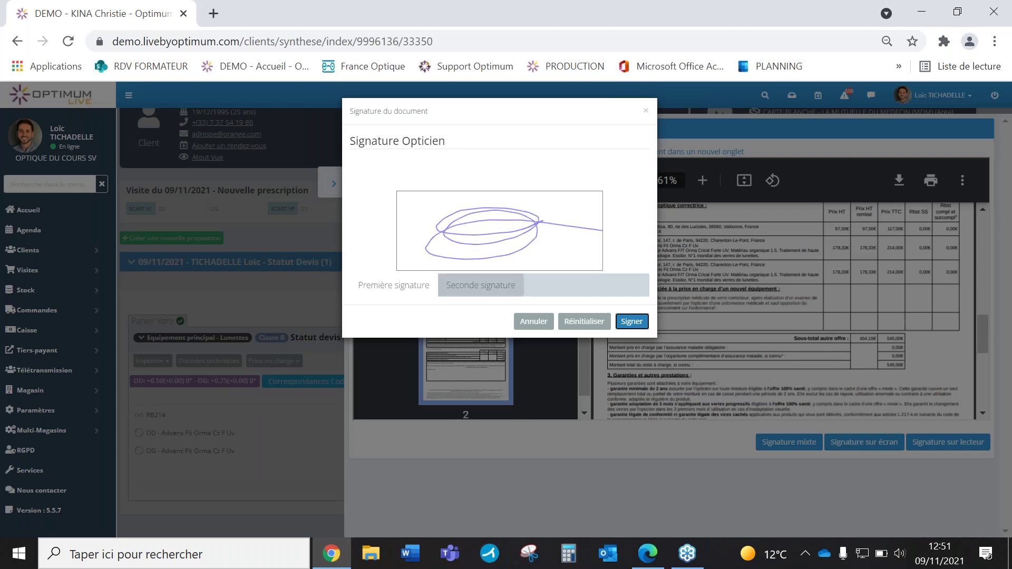
click(481, 285)
mouse_move(473, 208)
mouse_down()
mouse_move(529, 238)
mouse_move(522, 227)
mouse_move(510, 246)
mouse_up()
click(375, 182)
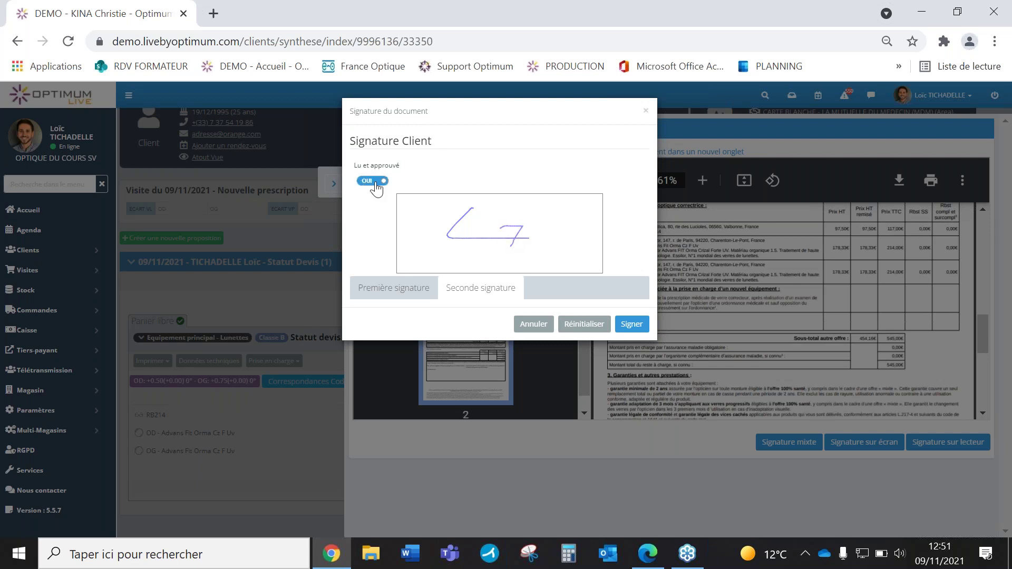
click(646, 331)
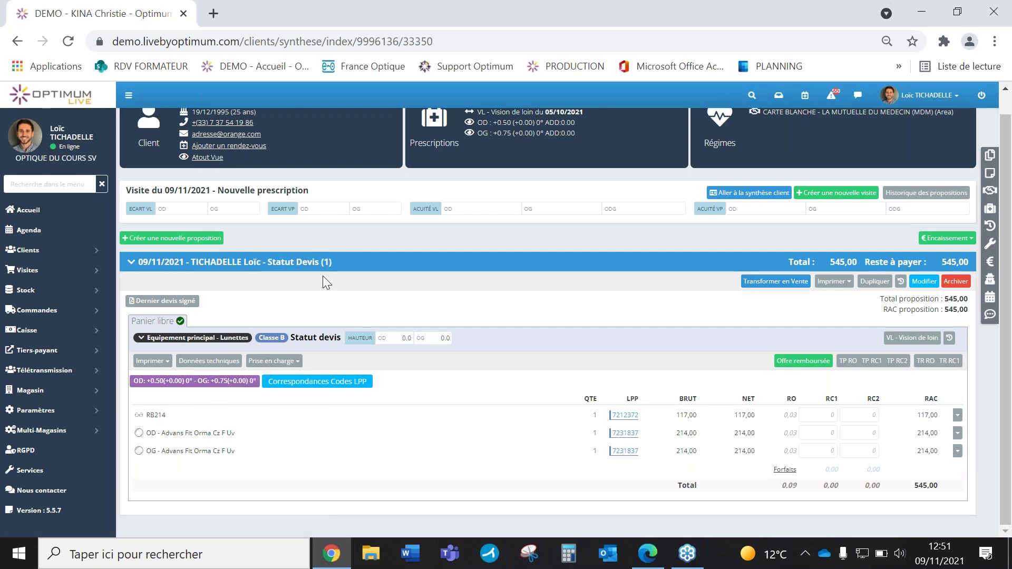
Step: Convert the signed quote into a sale and review the order details of its frame and lenses
click(787, 284)
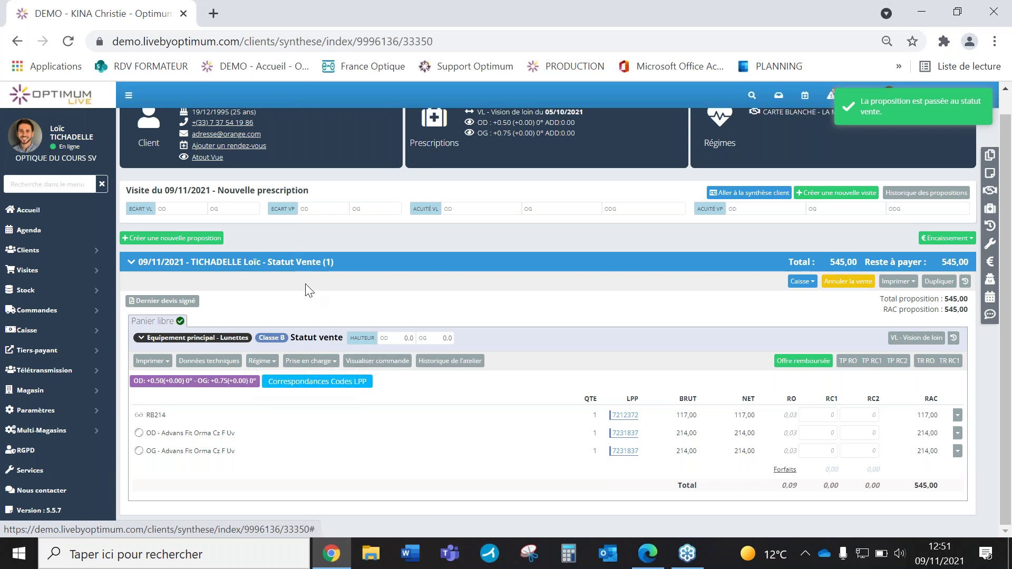
click(380, 361)
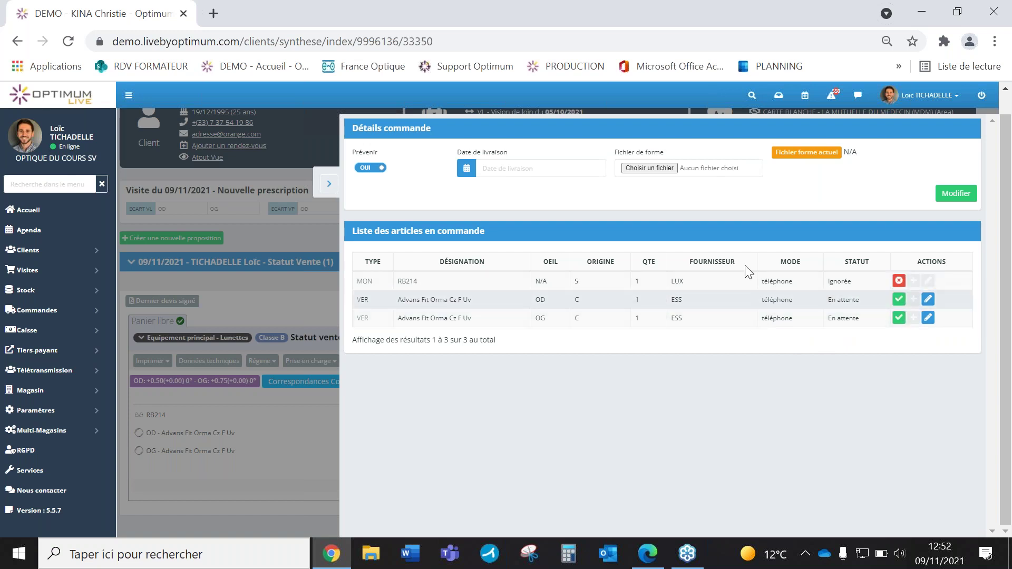
click(329, 184)
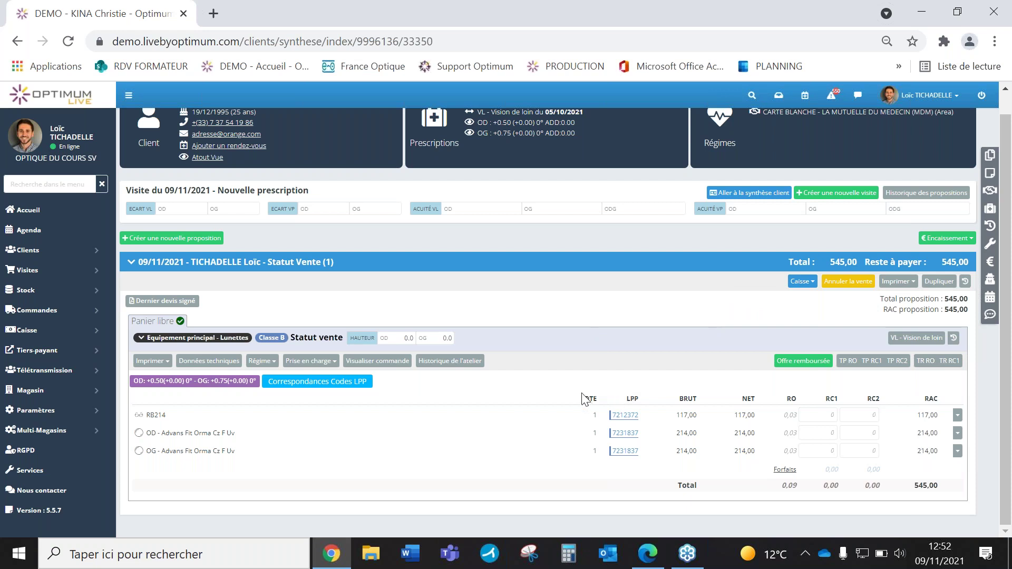
Step: Record a cash (Espèces) payment of 545 € for the sale and validate the client invoice
click(802, 281)
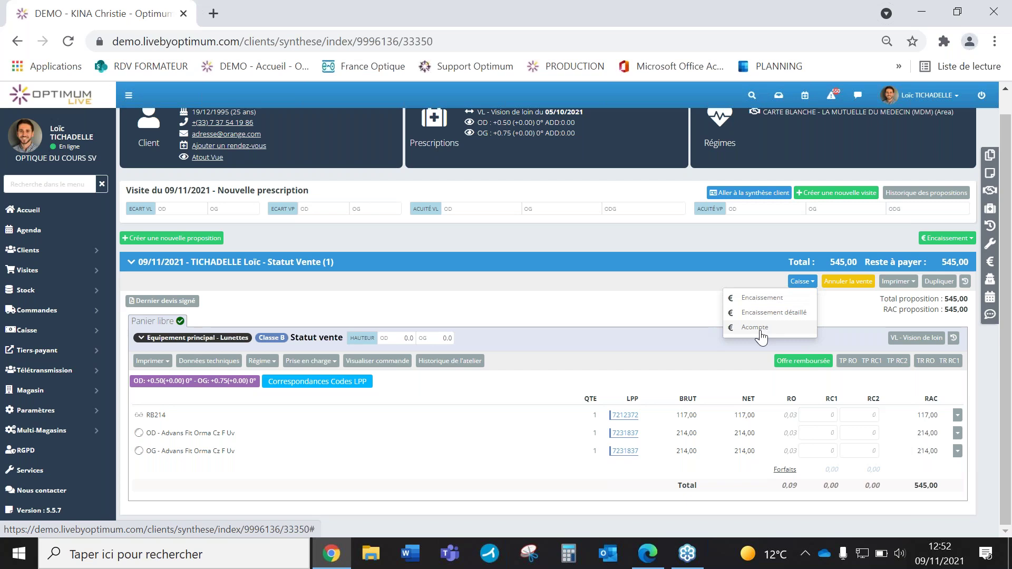
click(766, 300)
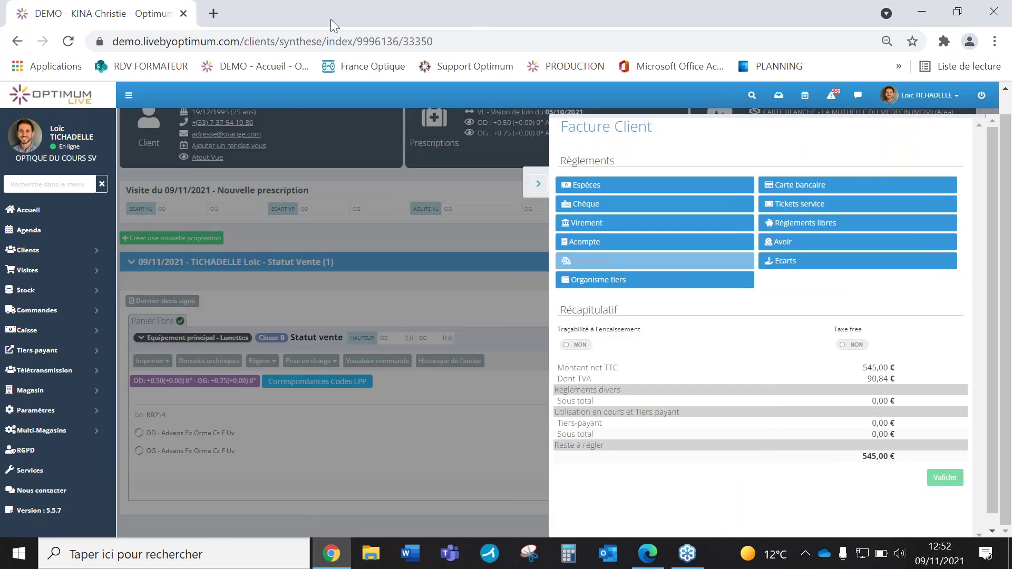
click(701, 191)
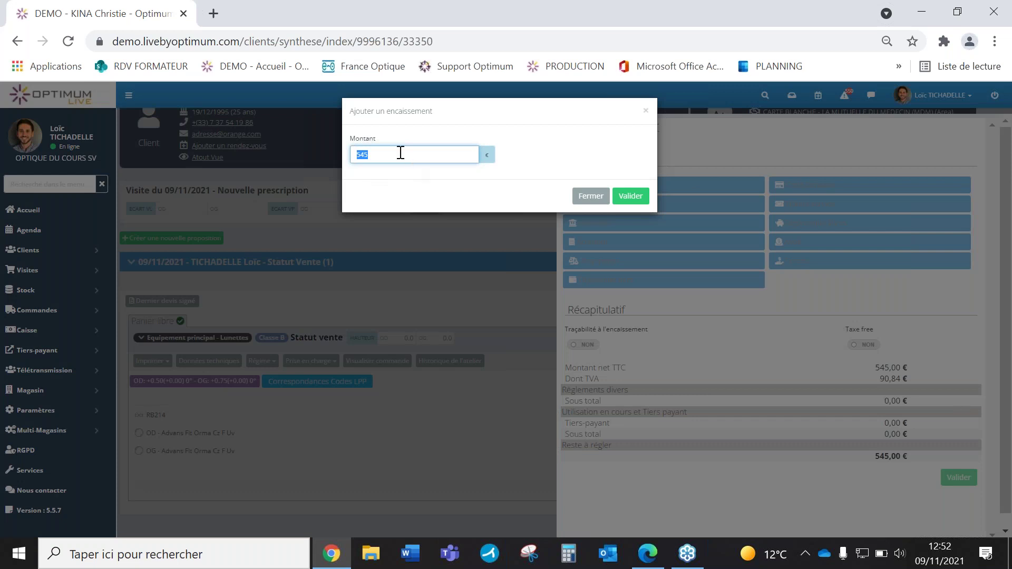
click(606, 174)
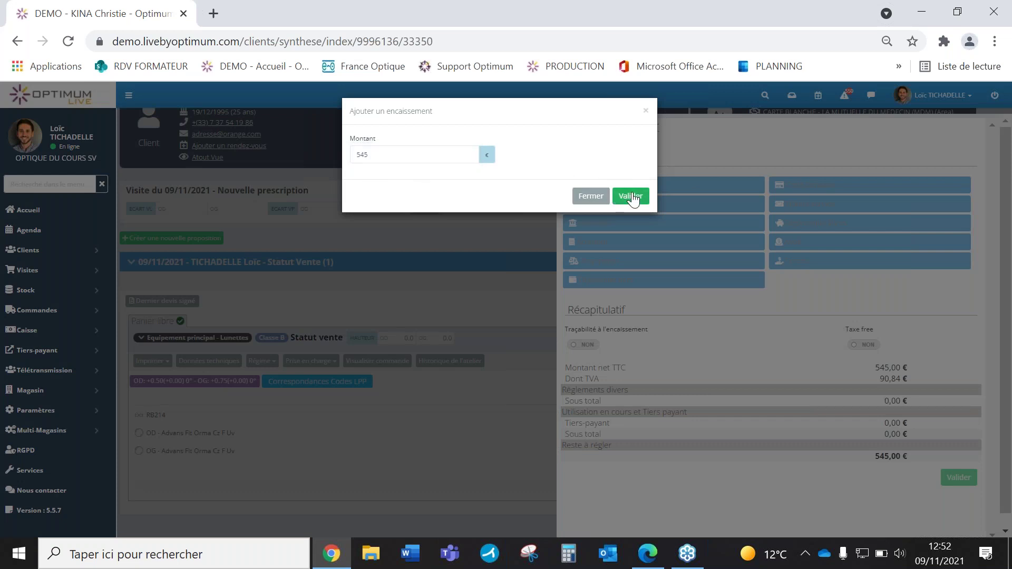
click(632, 197)
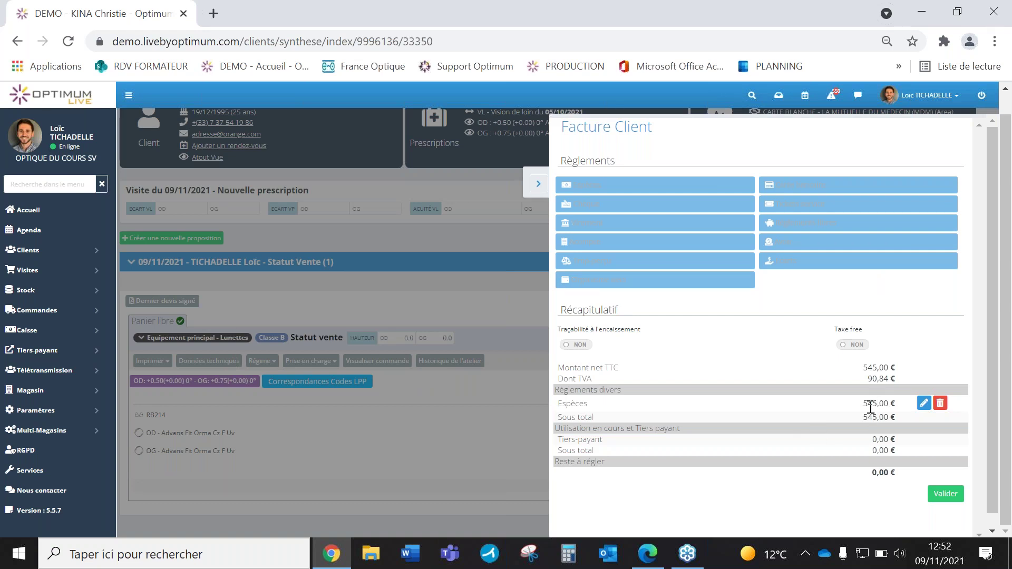
click(945, 493)
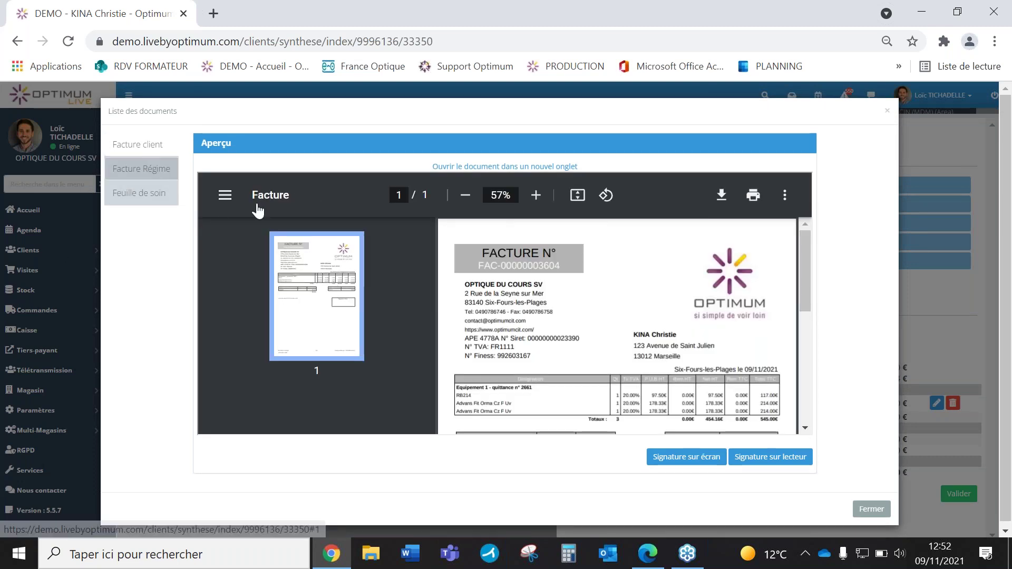
Step: Review the generated Facture client, Facture Régime and Feuille de soin documents and close the document list
scroll(546, 298, down, 5)
click(141, 170)
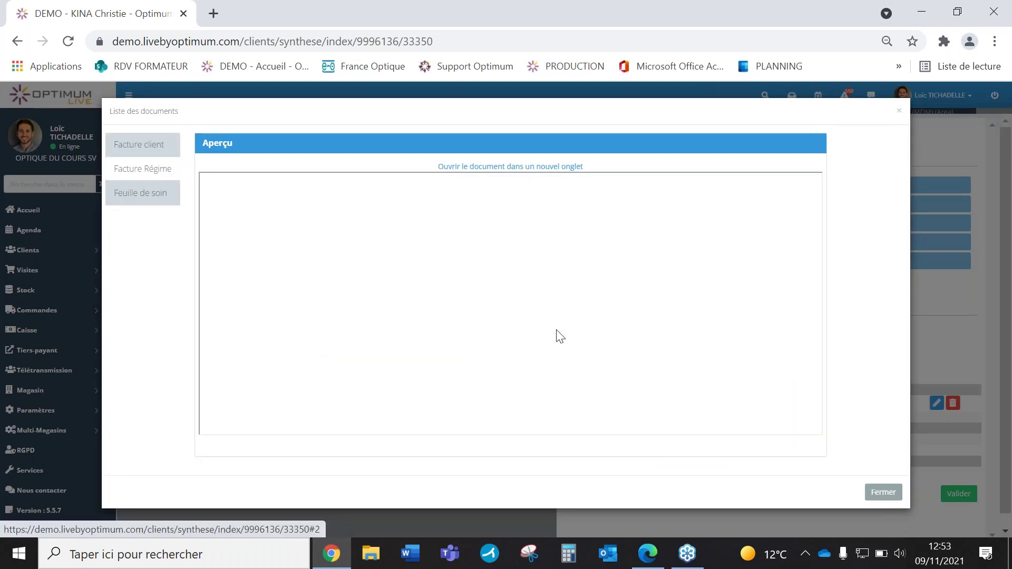
click(150, 195)
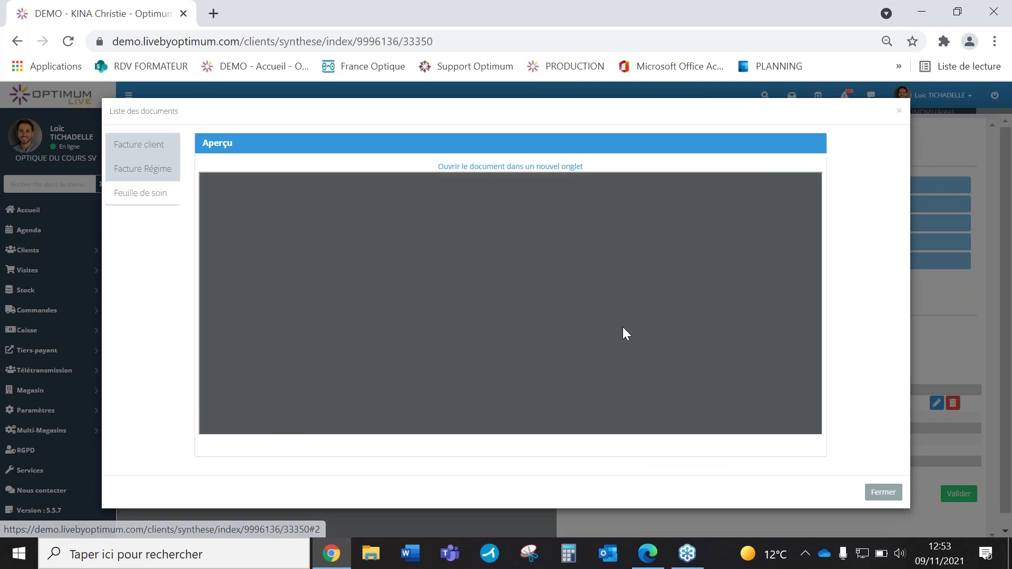
scroll(626, 331, down, 3)
click(882, 492)
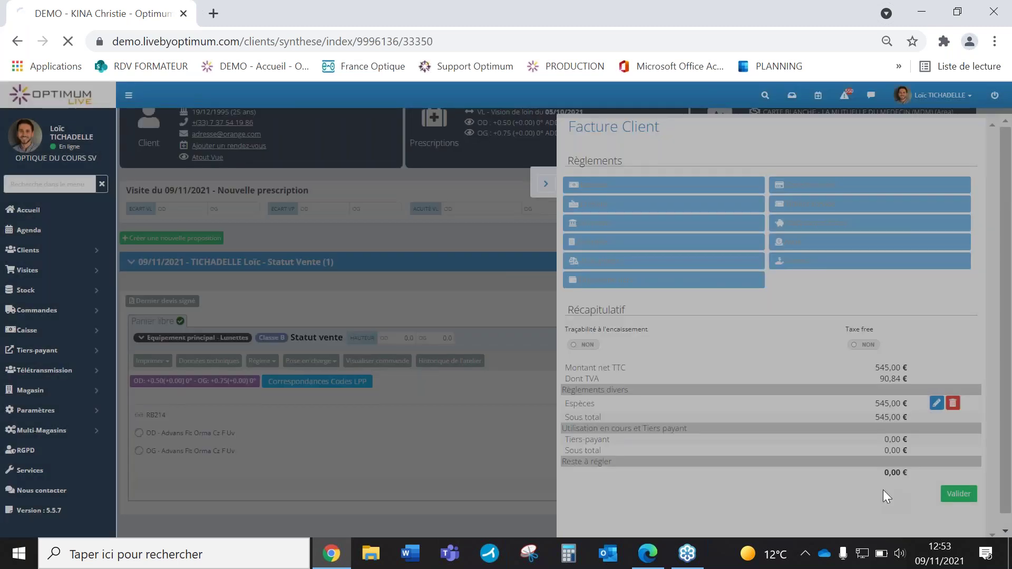
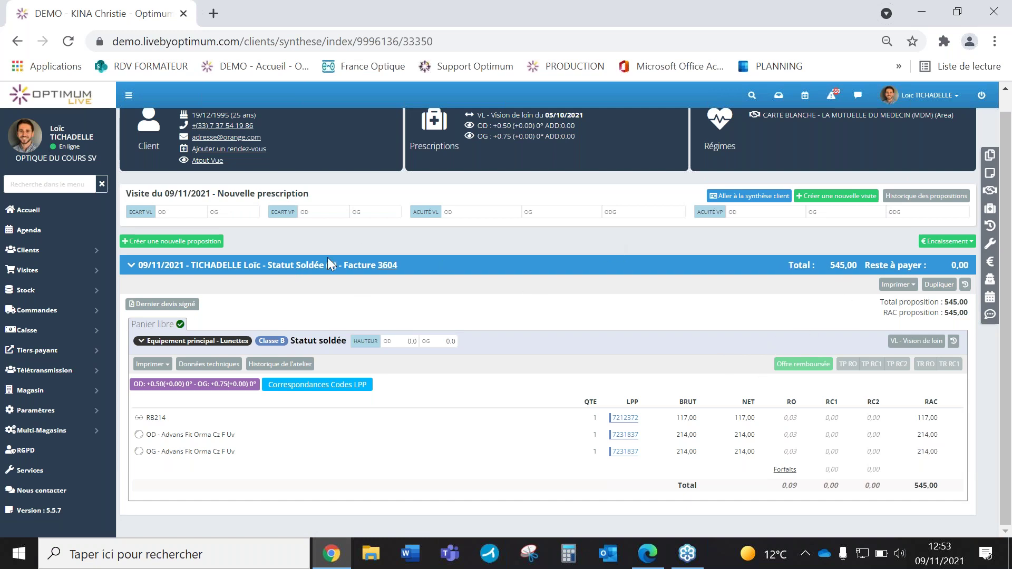
Step: Open the duplicate invoice of the settled sale, read it through to the client signature area, and close it
click(388, 266)
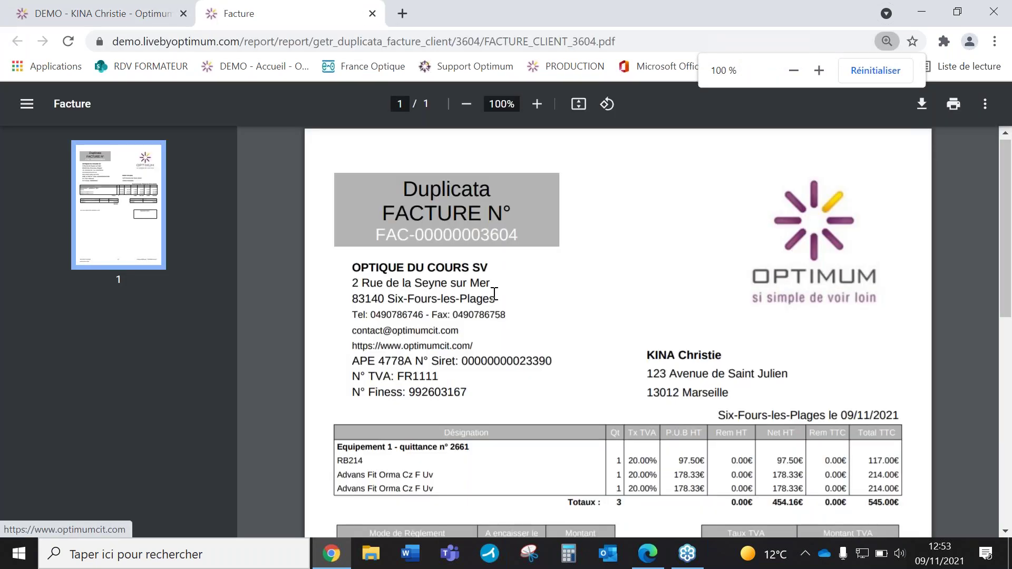
scroll(494, 293, down, 9)
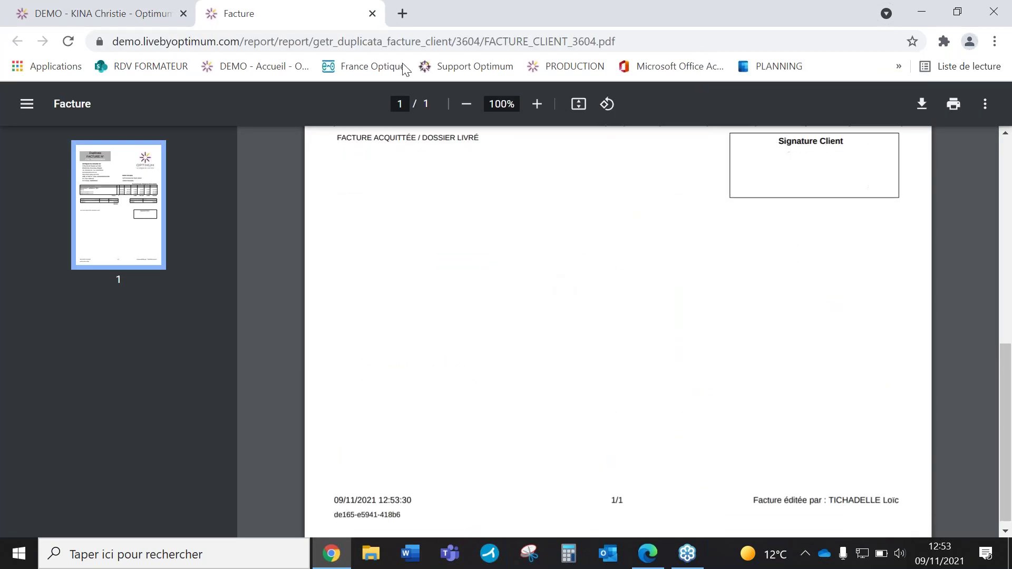
scroll(543, 248, up, 9)
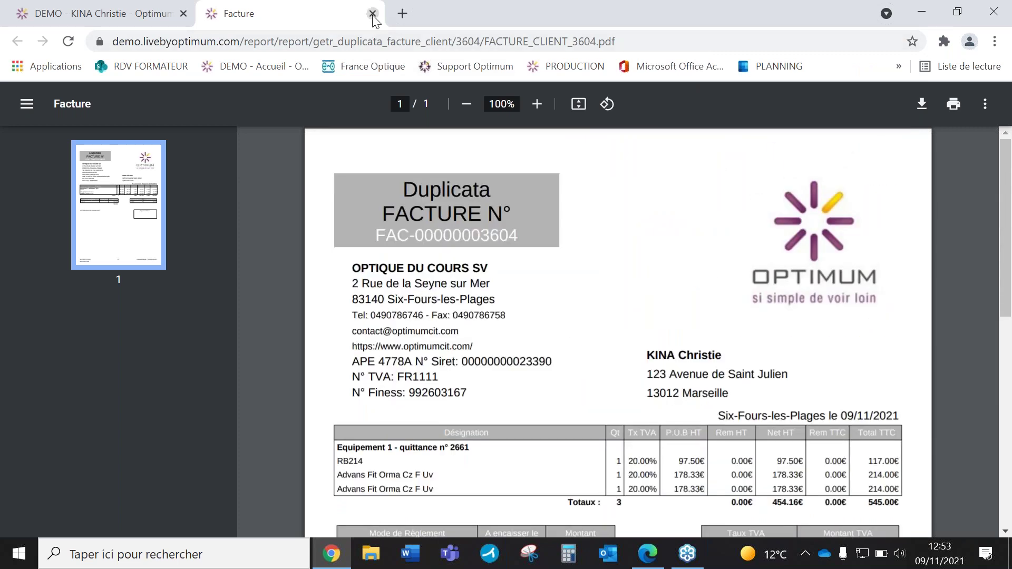
click(373, 13)
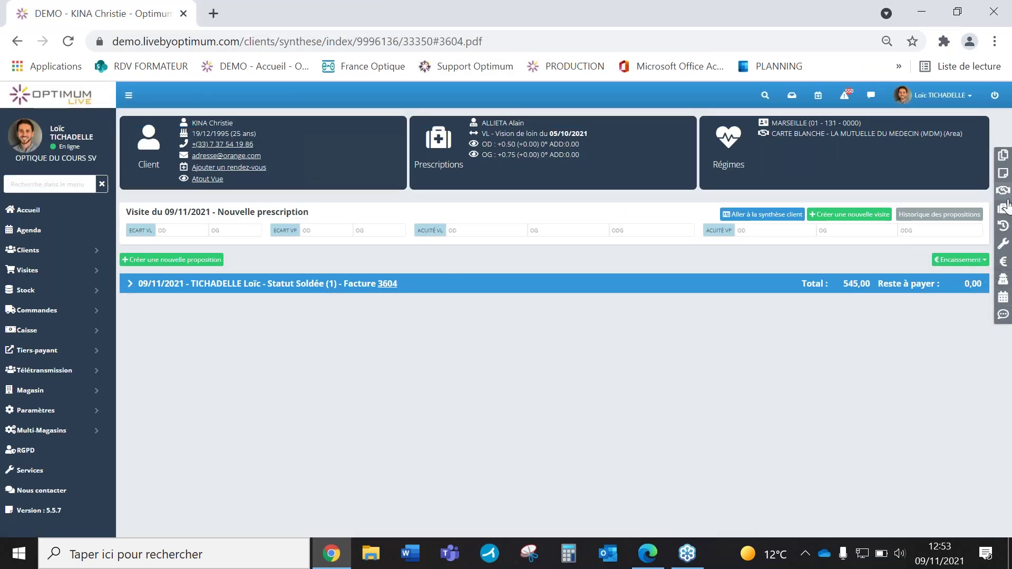
Step: Examine the client's stored documents, notes and list of past visits
click(1003, 156)
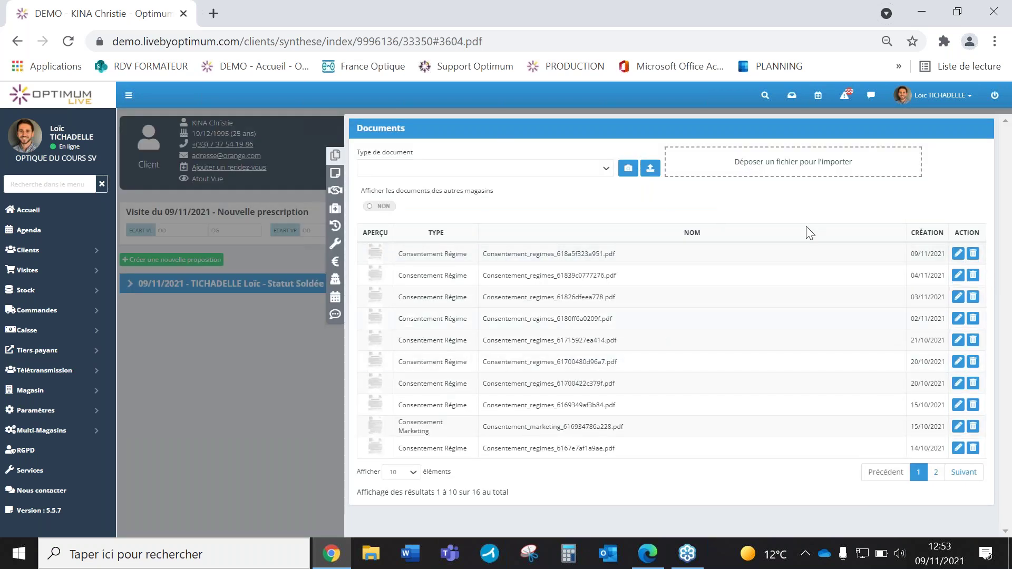
click(335, 173)
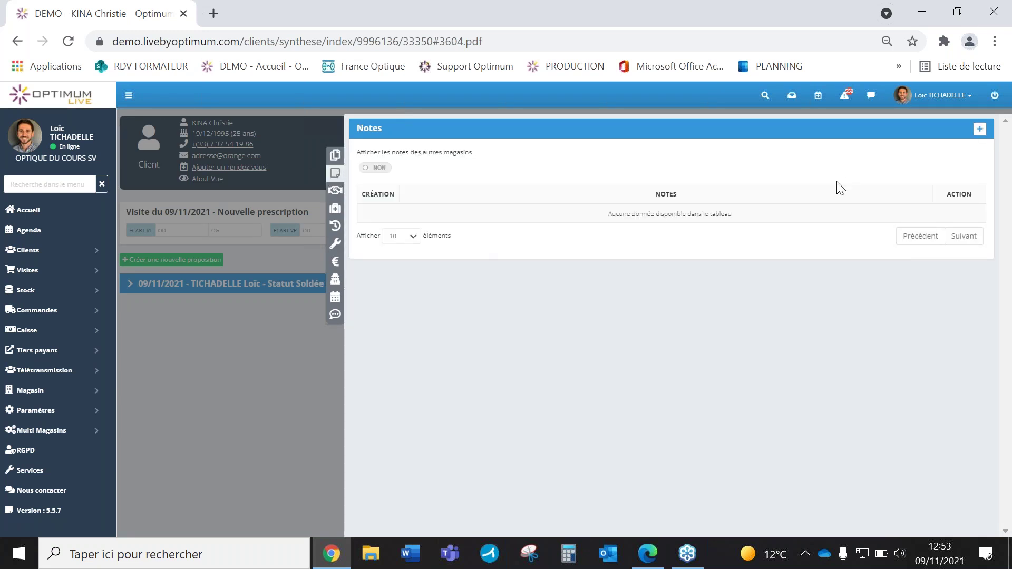
click(337, 191)
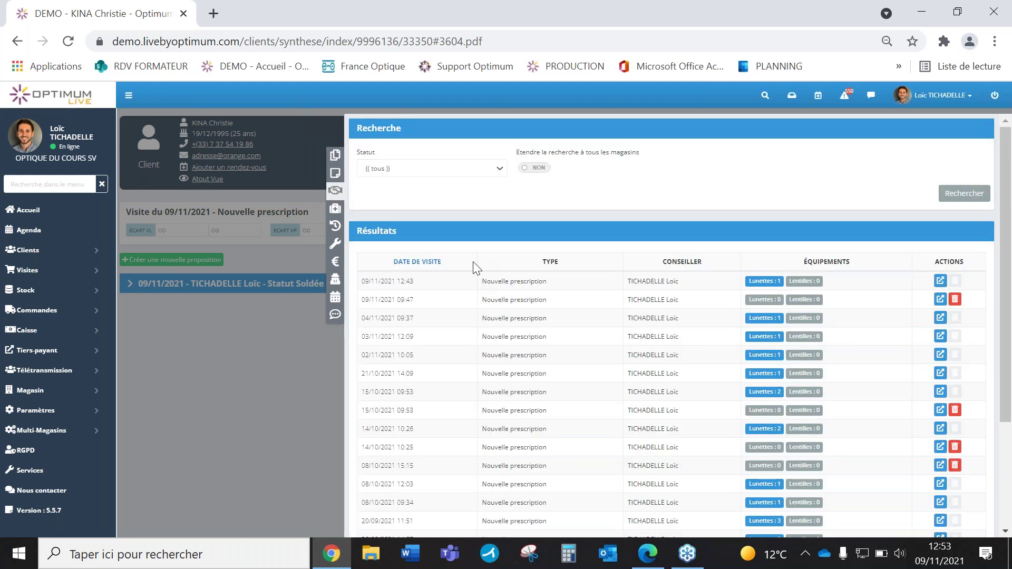
scroll(473, 261, down, 2)
scroll(476, 268, down, 1)
Step: Examine the client's prescription history, document history, equipment, Encours and satisfaction surveys, and return to the visit summary
click(335, 210)
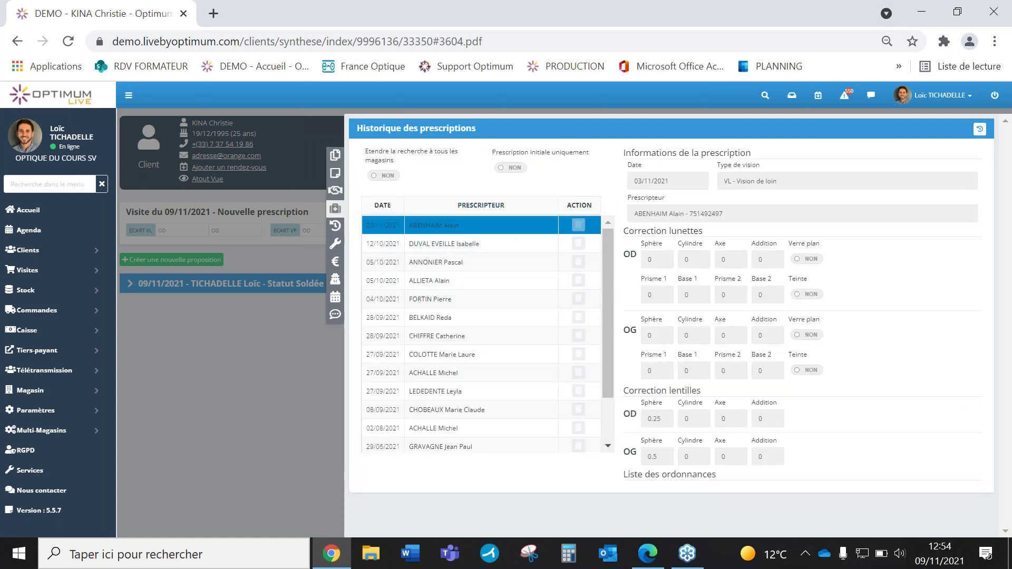
click(336, 226)
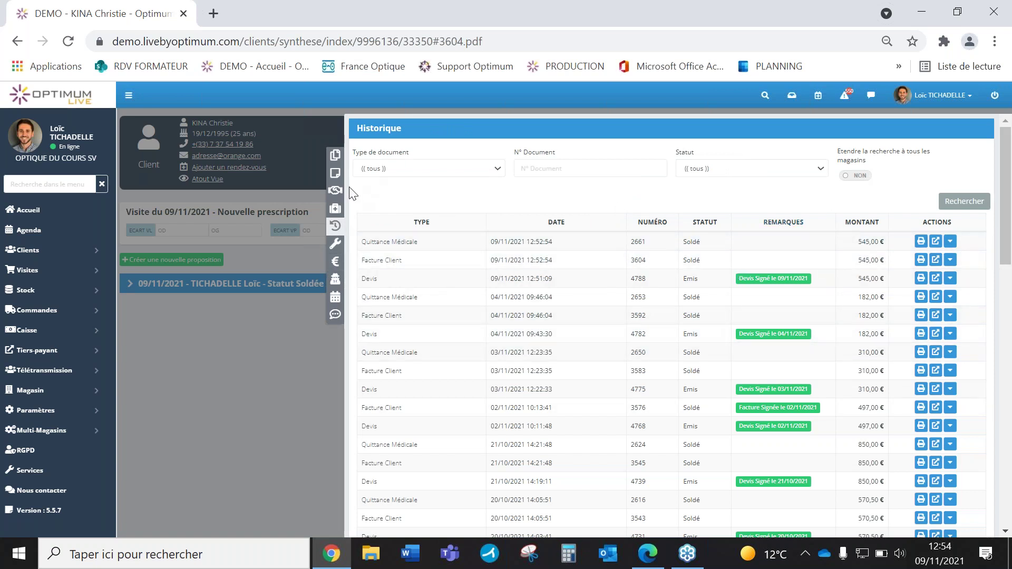
click(336, 244)
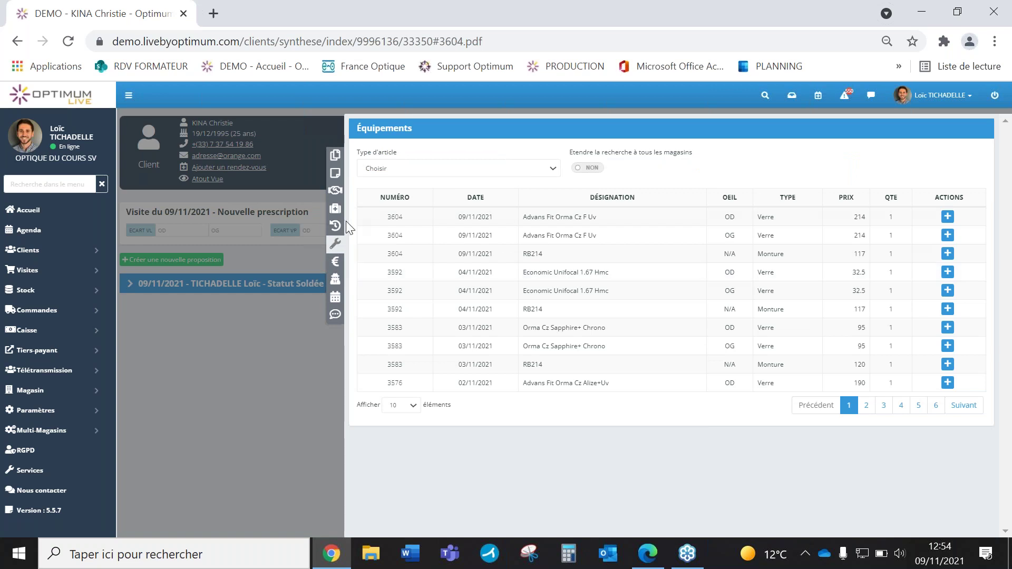
click(335, 266)
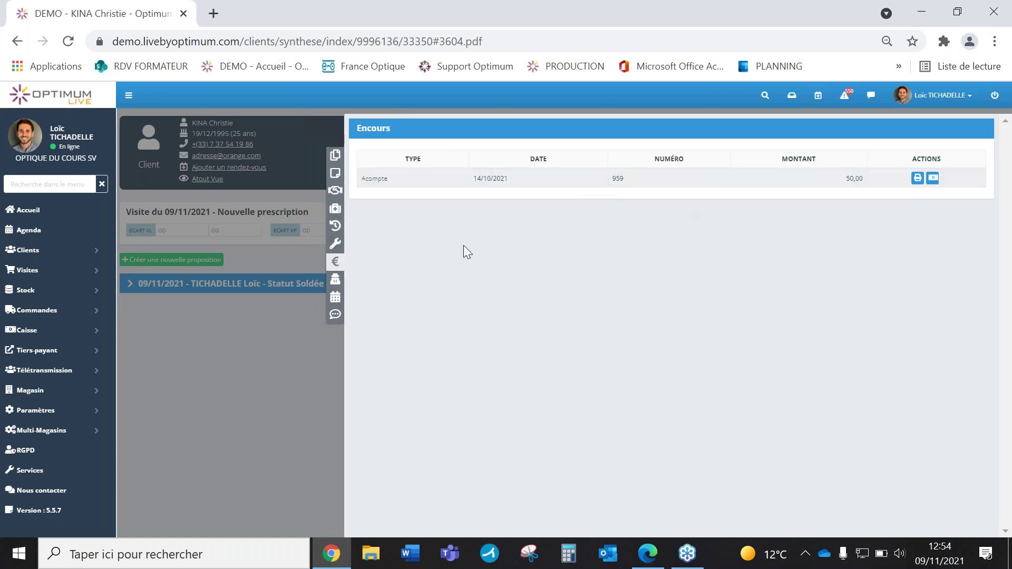
click(336, 282)
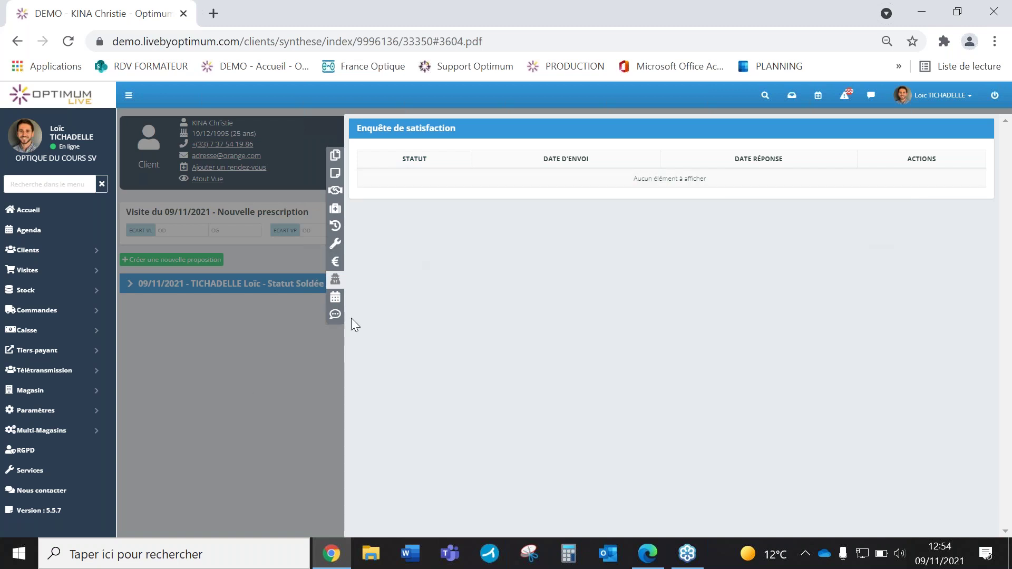
click(280, 383)
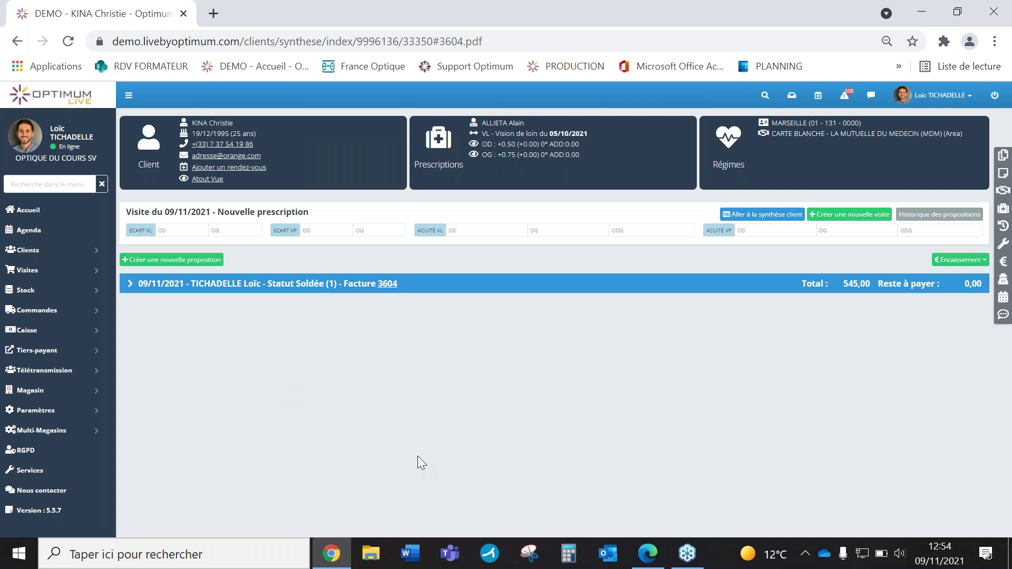
Step: Draft an email to the client from the Facture template, attach the 09/11/2021 client invoice, and close it unsent
click(219, 157)
click(477, 316)
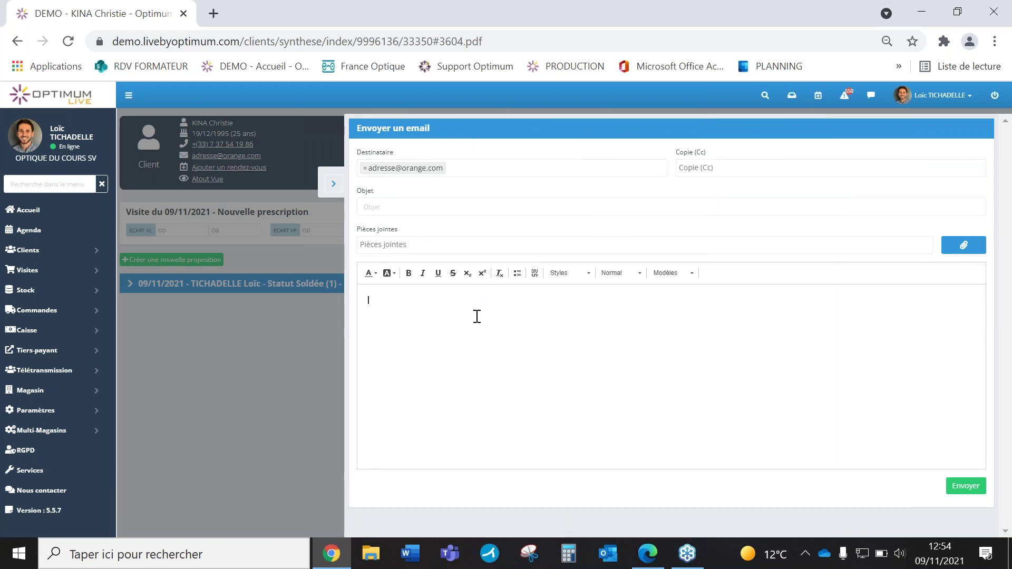
click(675, 272)
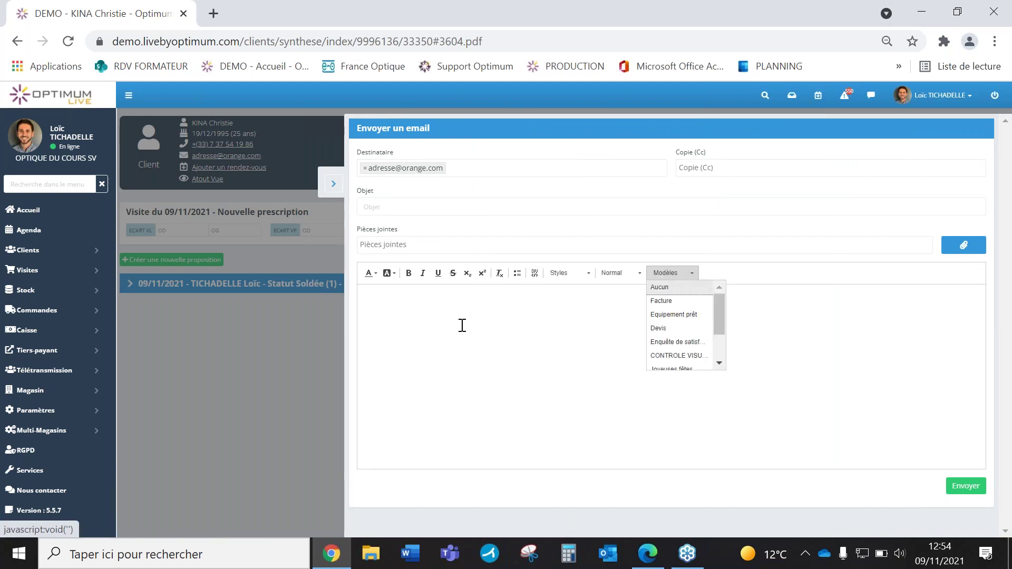
click(659, 302)
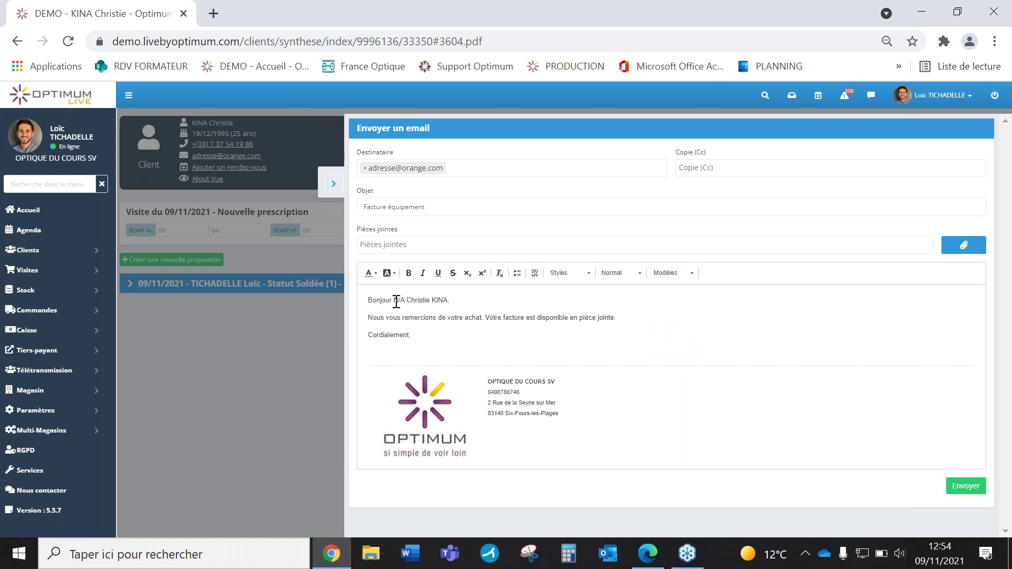
click(963, 247)
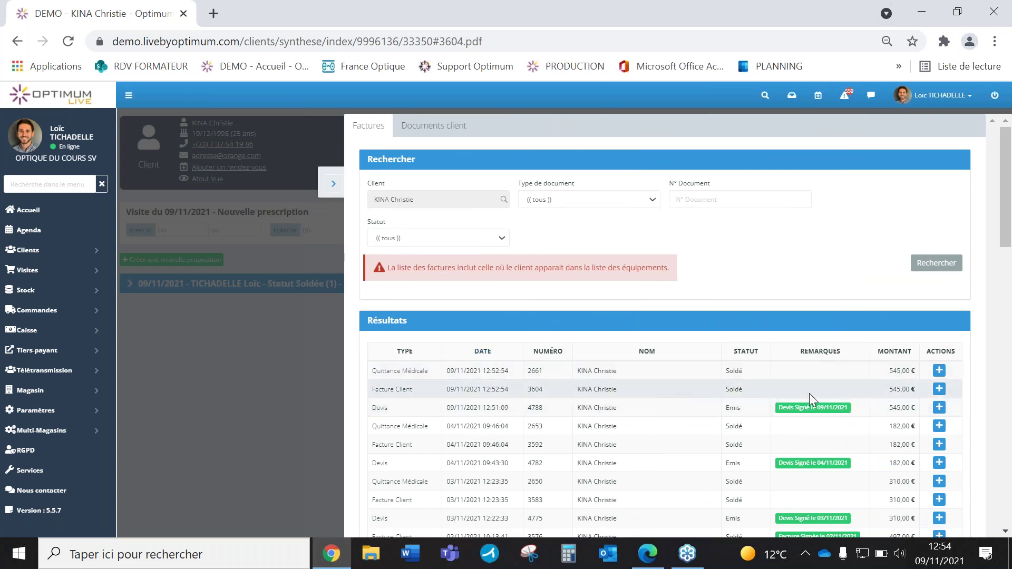
click(939, 390)
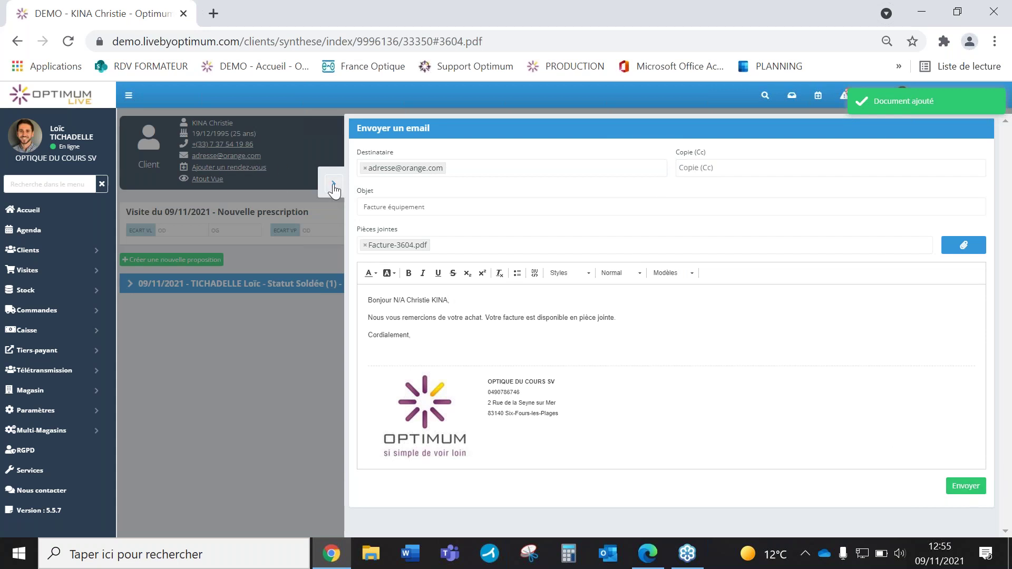
click(334, 186)
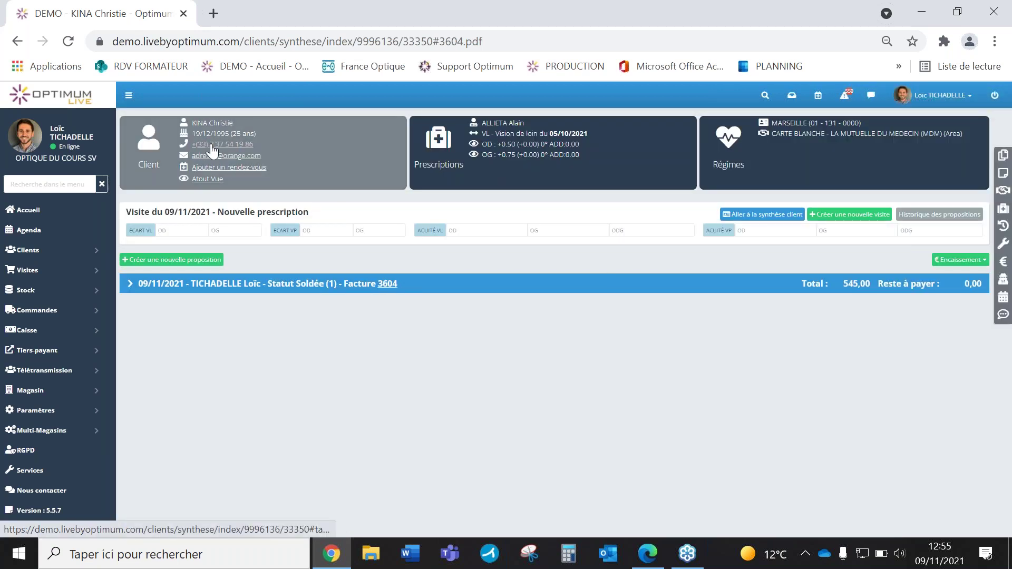
Step: Open the SMS form for the client's mobile, look over the predefined messages, and close it unsent
click(211, 146)
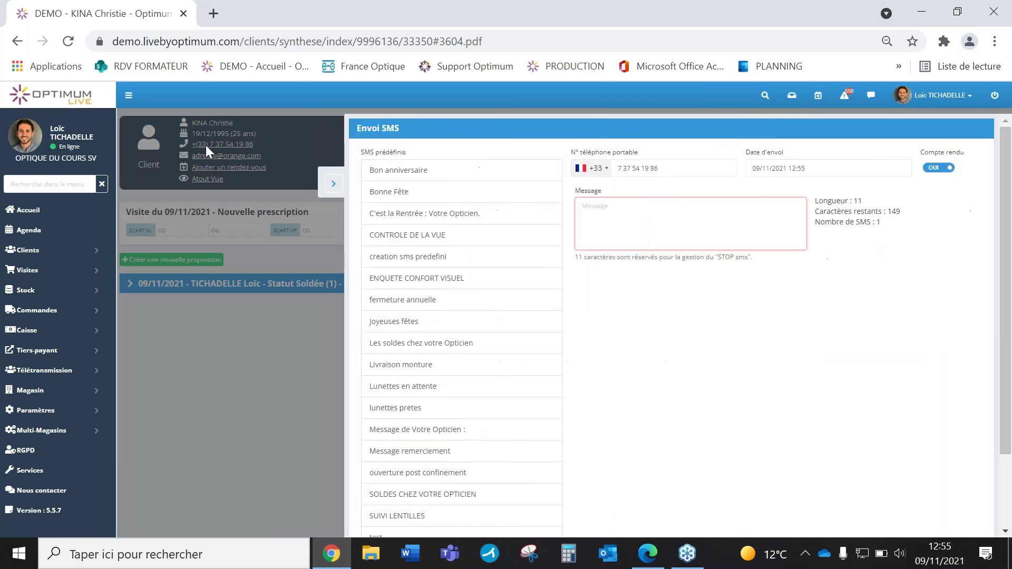
click(688, 215)
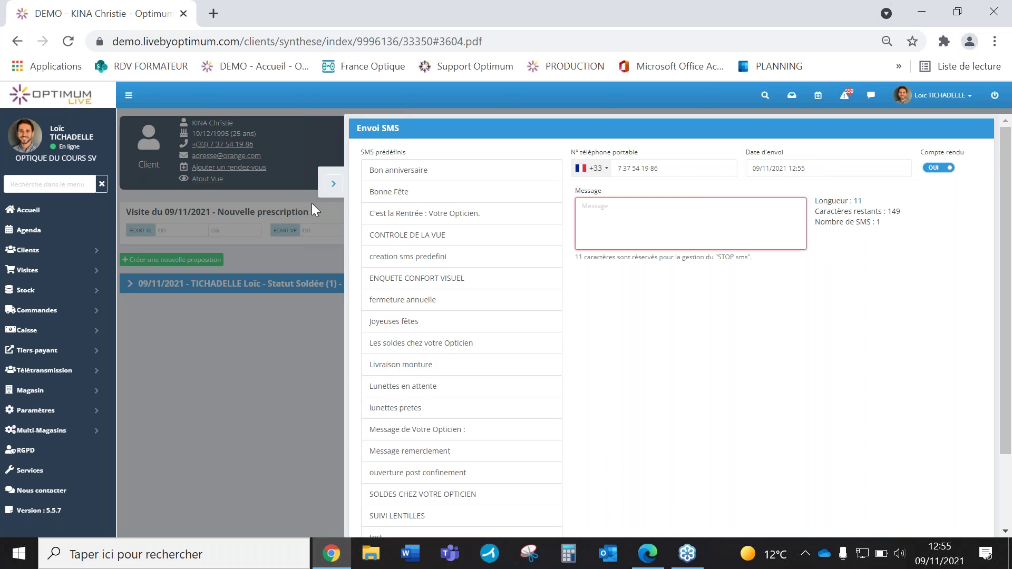
click(336, 193)
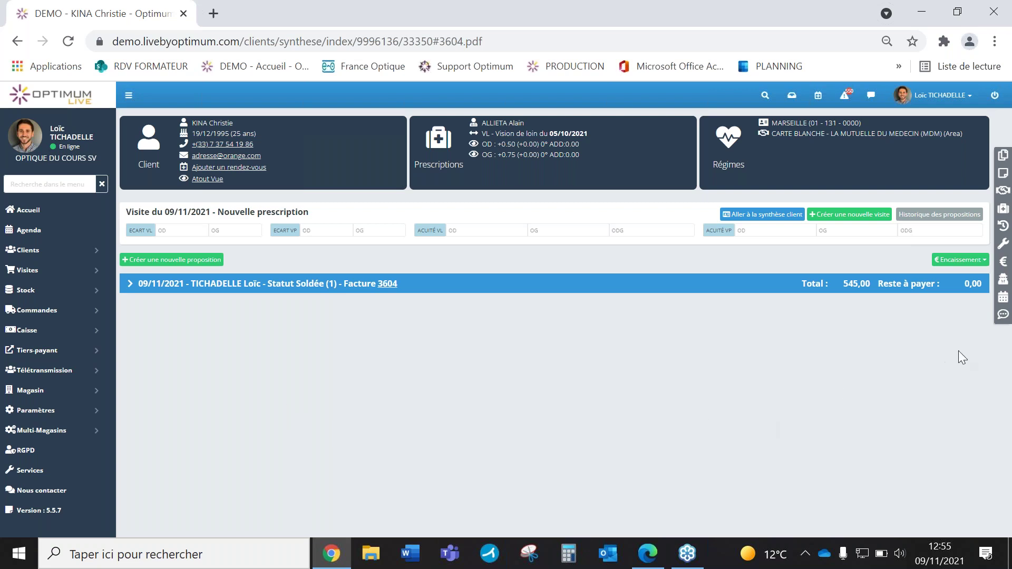
Step: Return to the home page, open the cash register and set the new client invoice as a free sale (Vente libre)
click(48, 221)
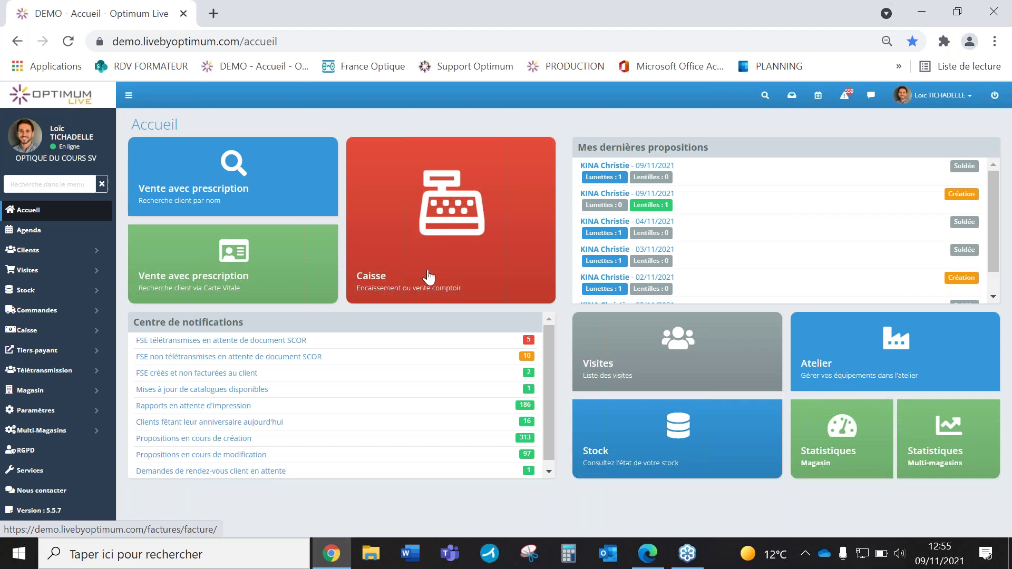
click(423, 220)
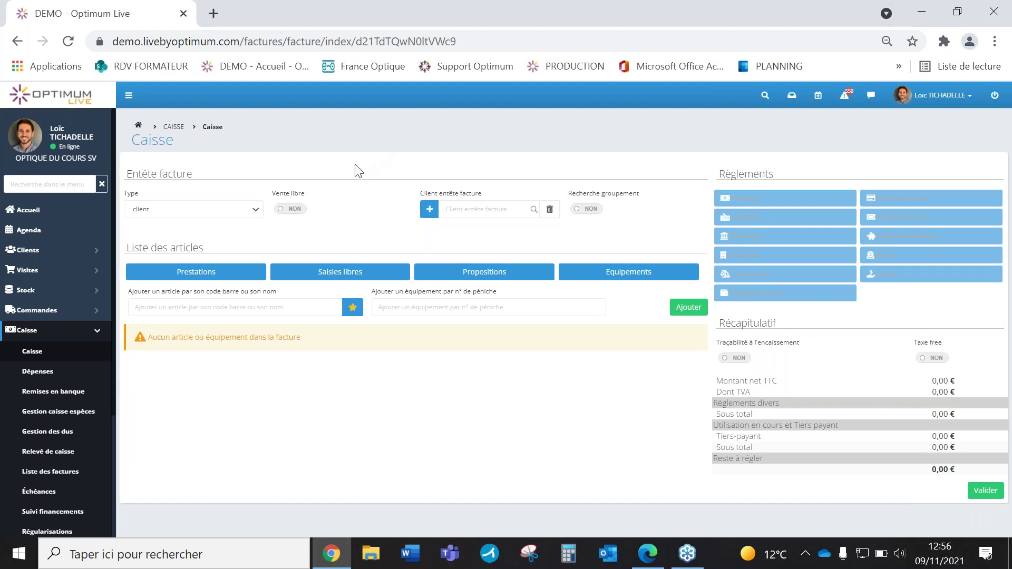
click(294, 209)
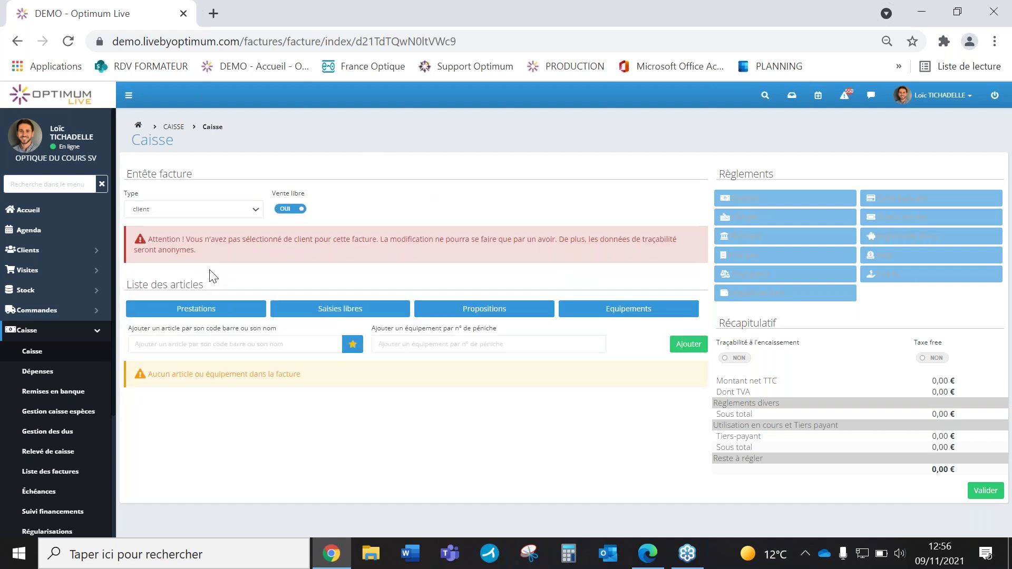
Step: Add the Changement Branches service to the sale at 15 € with 20% VAT and no discount
click(213, 315)
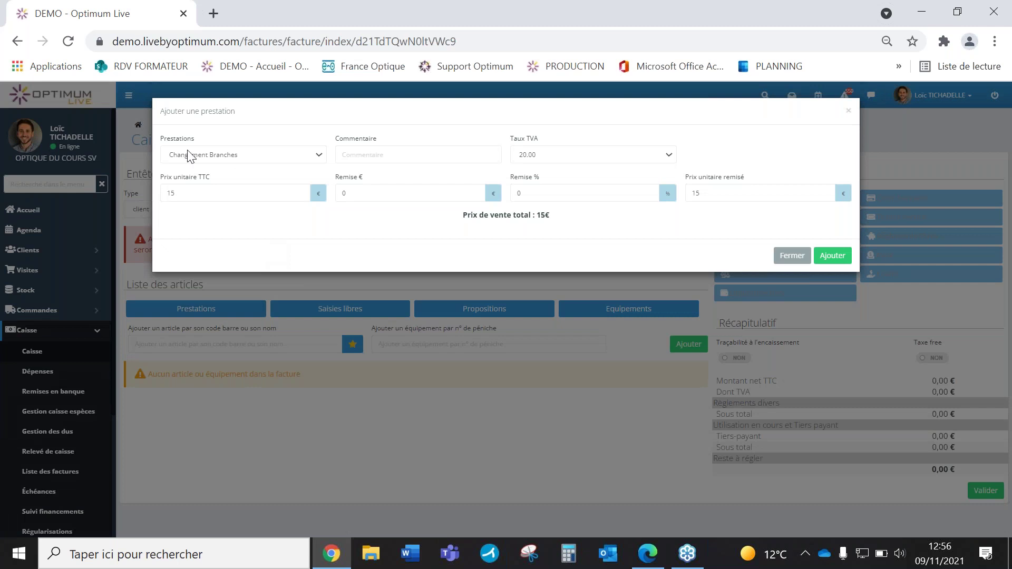
click(250, 159)
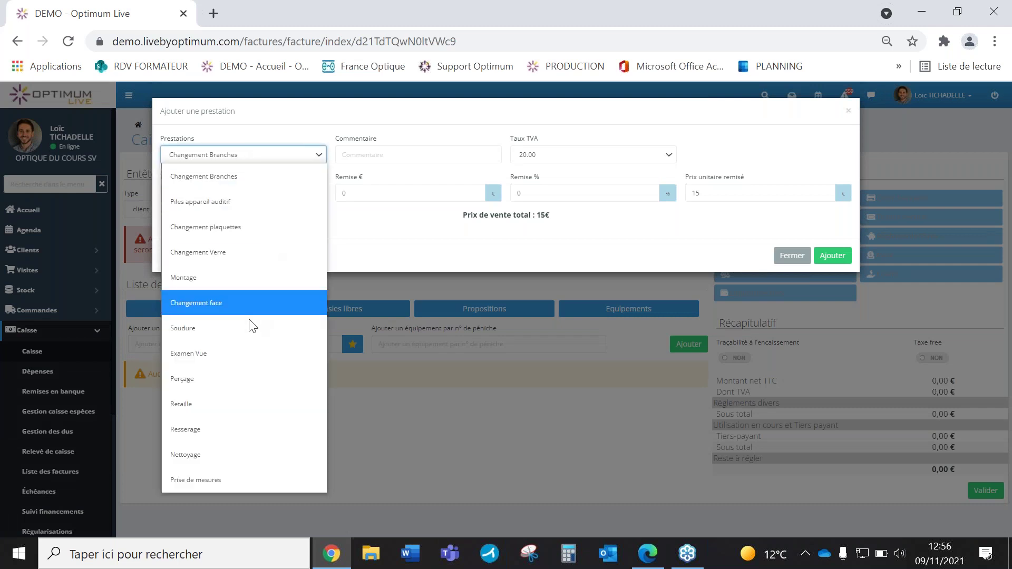
click(248, 177)
click(234, 191)
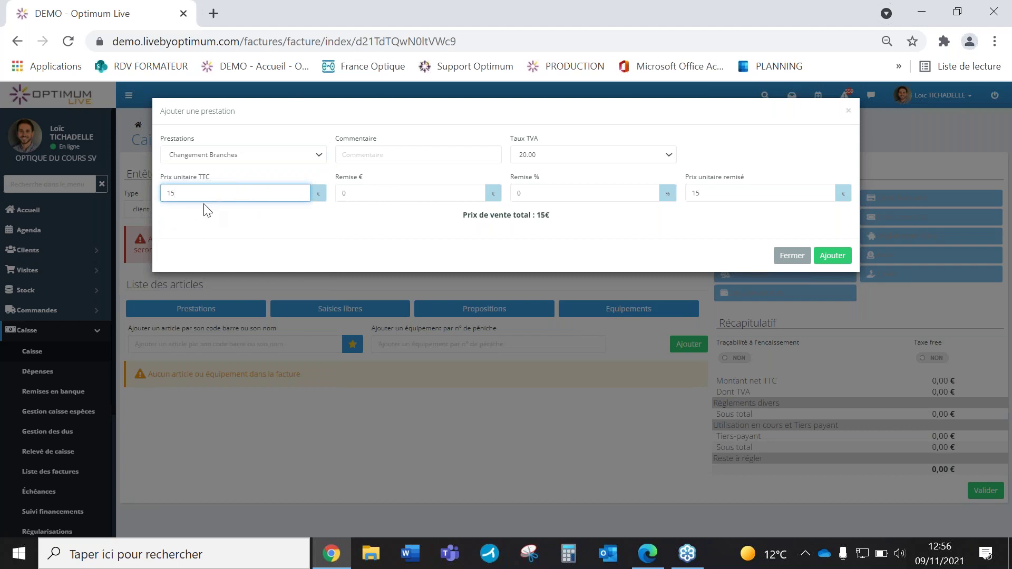
click(403, 193)
click(837, 260)
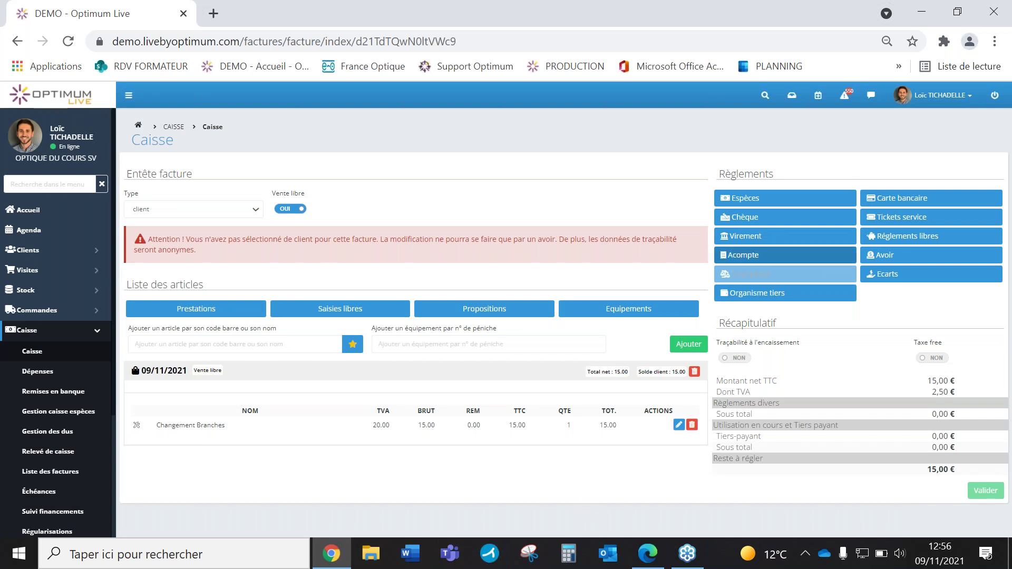
Step: Record a 15 € bank card payment for the sale, with LCL as the bank and 09/11/2021 as the date
click(928, 199)
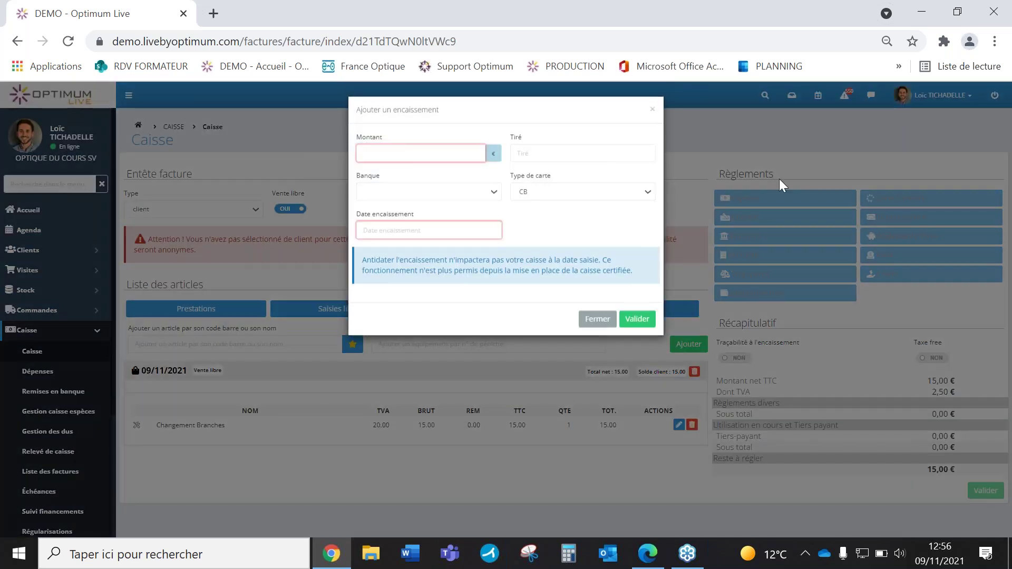
click(427, 193)
scroll(448, 253, down, 5)
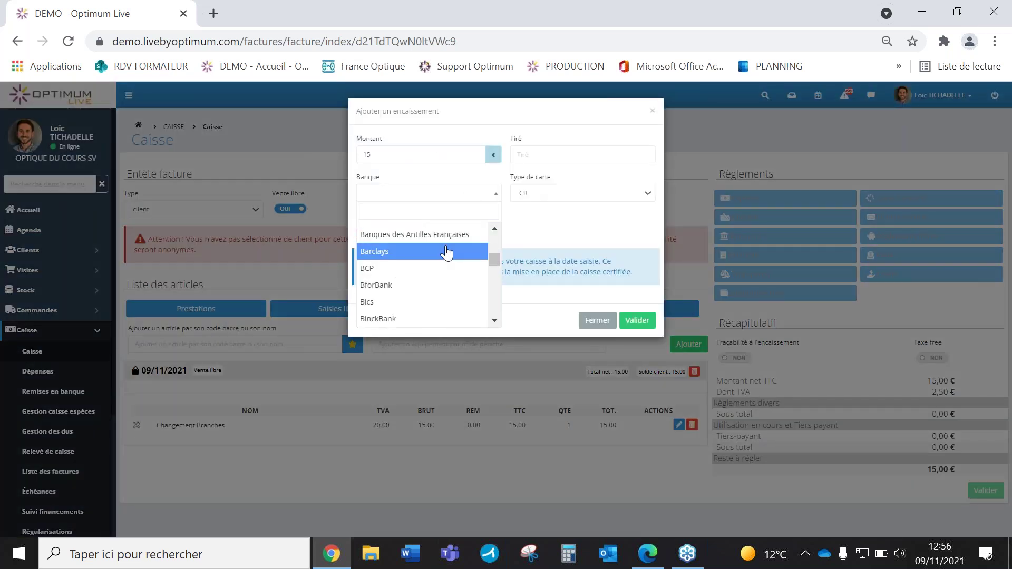
click(385, 255)
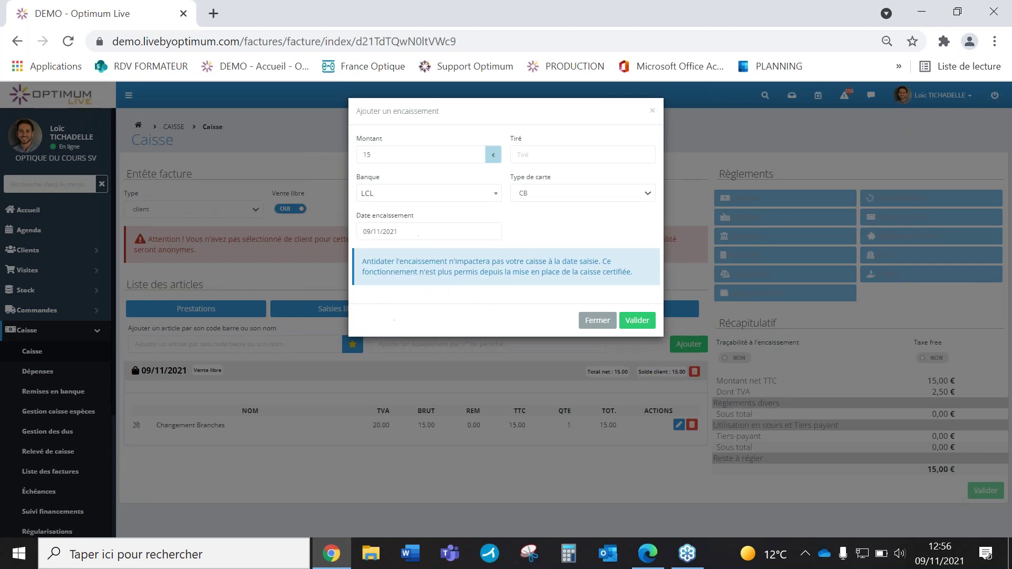
click(638, 320)
Step: Validate the counter sale, look over the generated client invoice and close the document preview
click(962, 514)
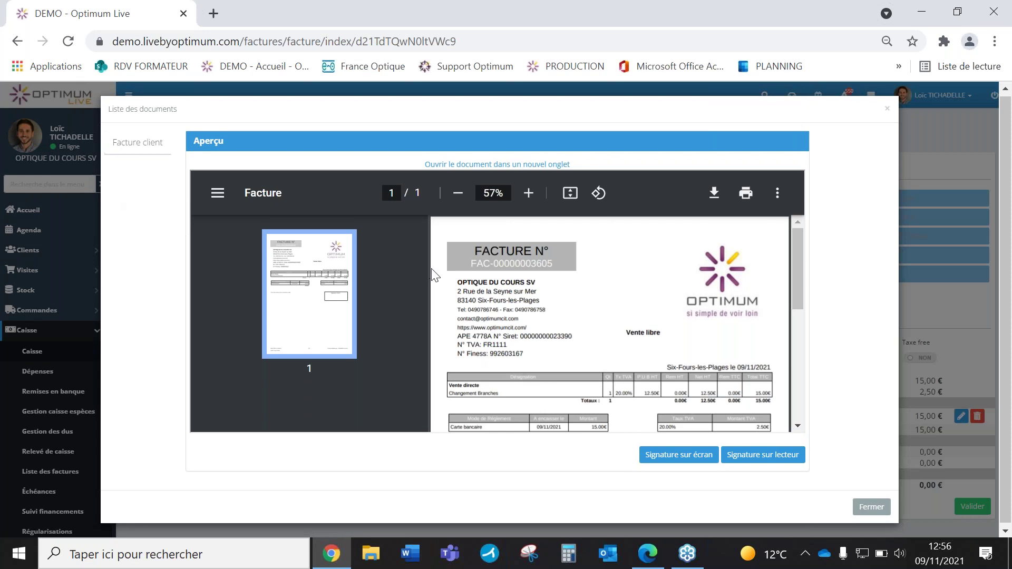
scroll(435, 271, down, 6)
click(871, 507)
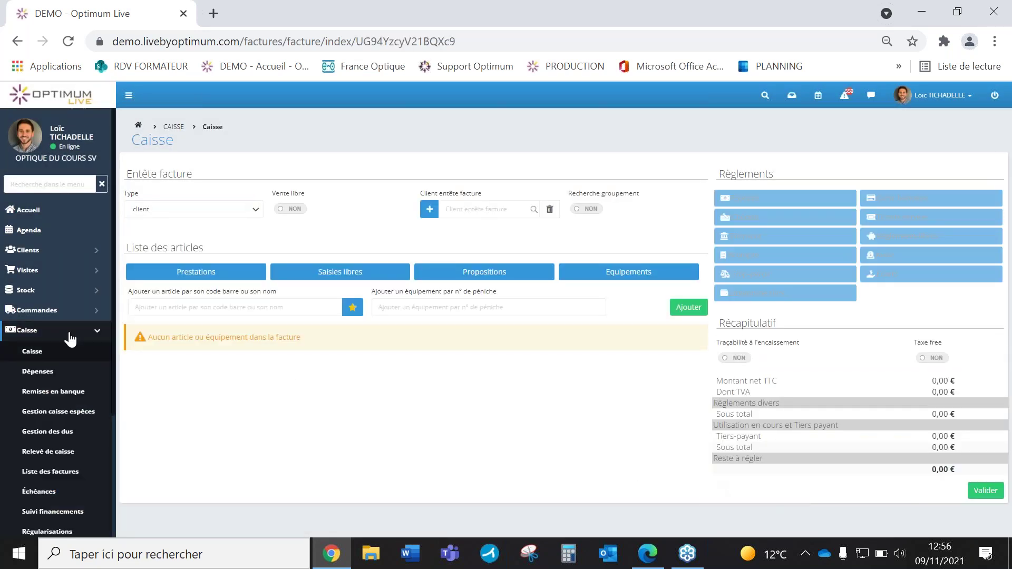
Step: Open the Relevé de caisse and view the cash journal (Trésorerie), then return to the turnover statement
scroll(79, 356, down, 2)
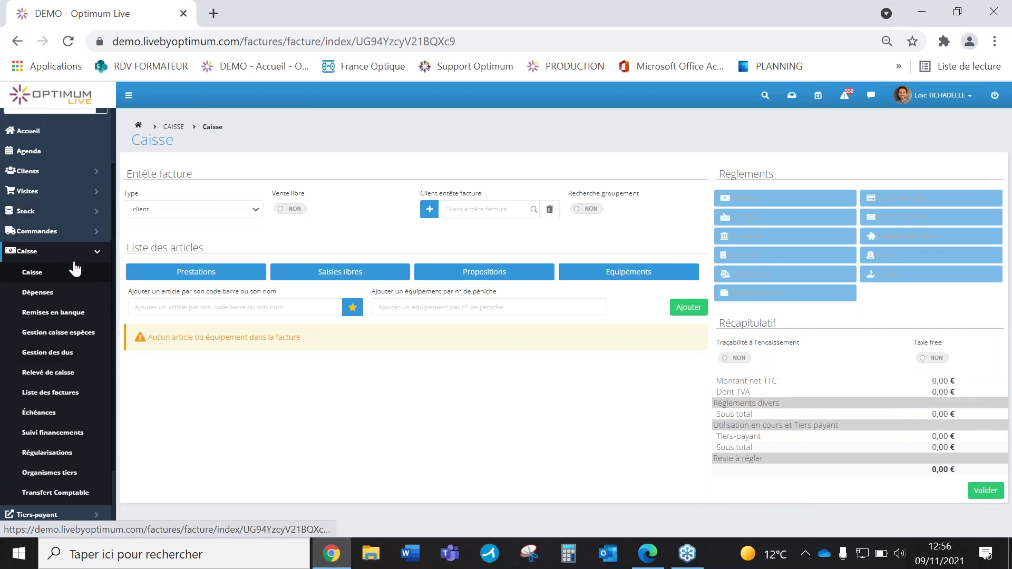
click(64, 378)
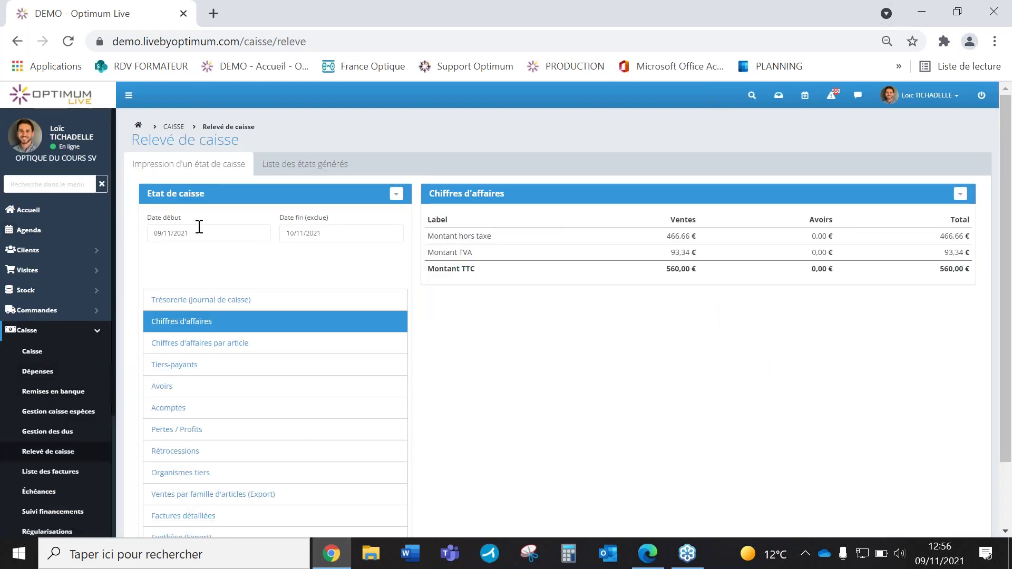
scroll(248, 274, down, 3)
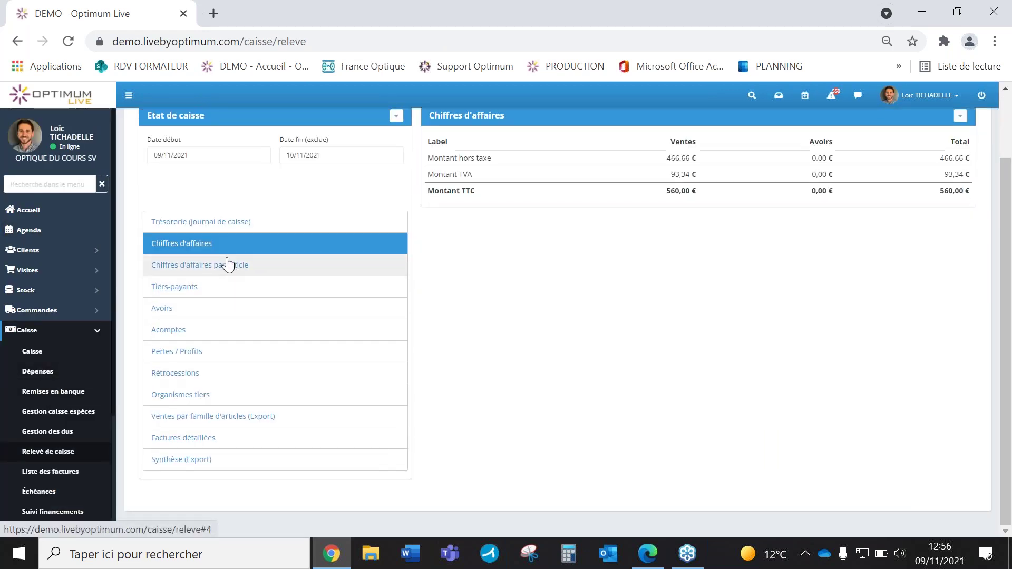
click(179, 224)
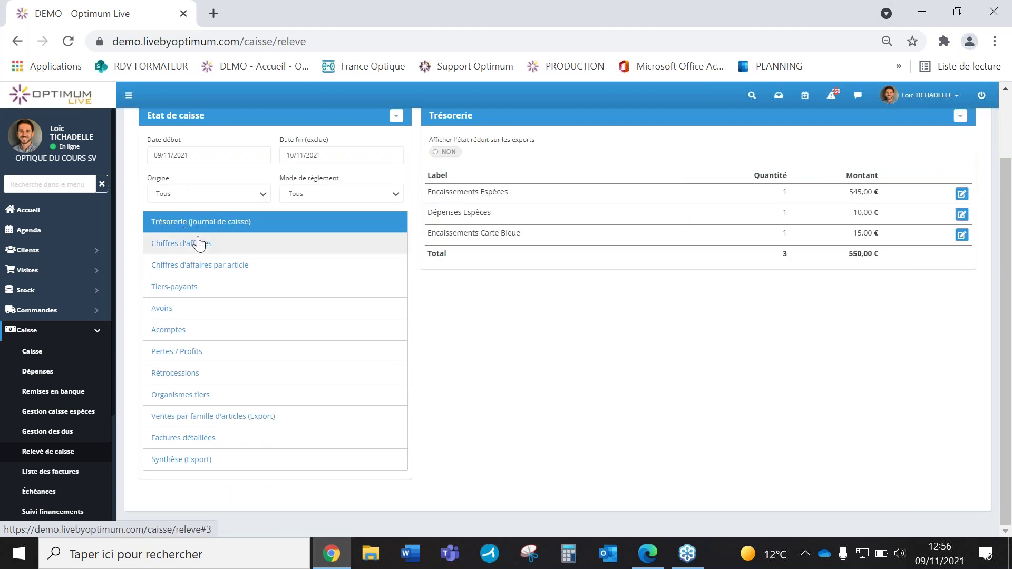
click(204, 245)
scroll(220, 273, up, 3)
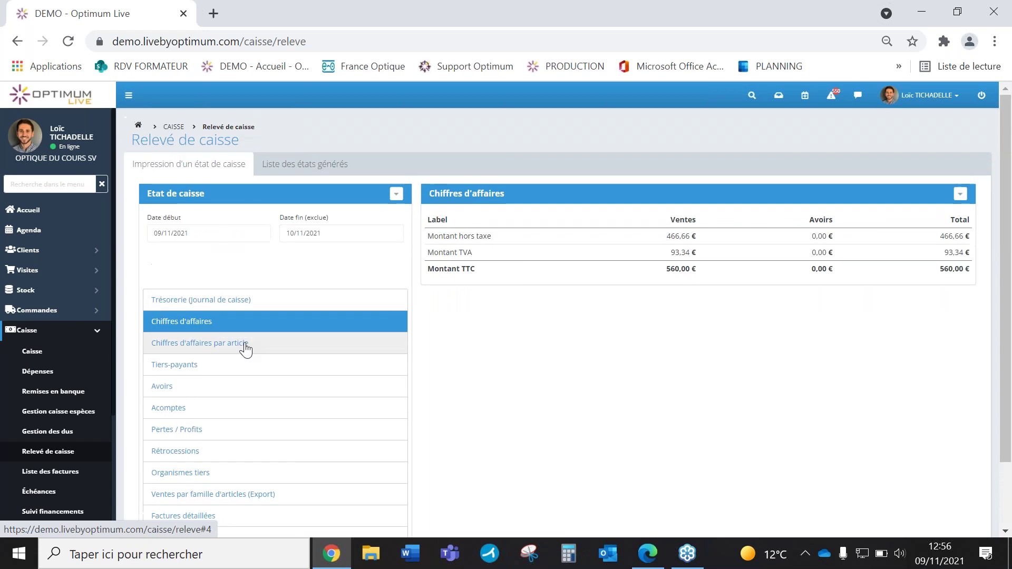
Step: Set the turnover statement's start date to 01/10/2021 and look over its export and scheduling options
click(214, 236)
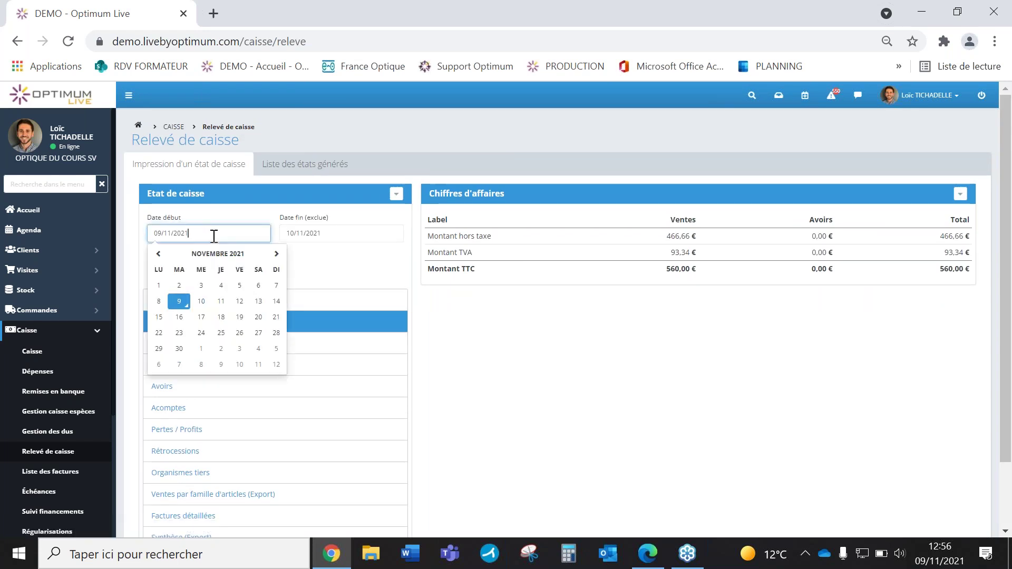
click(159, 254)
click(240, 285)
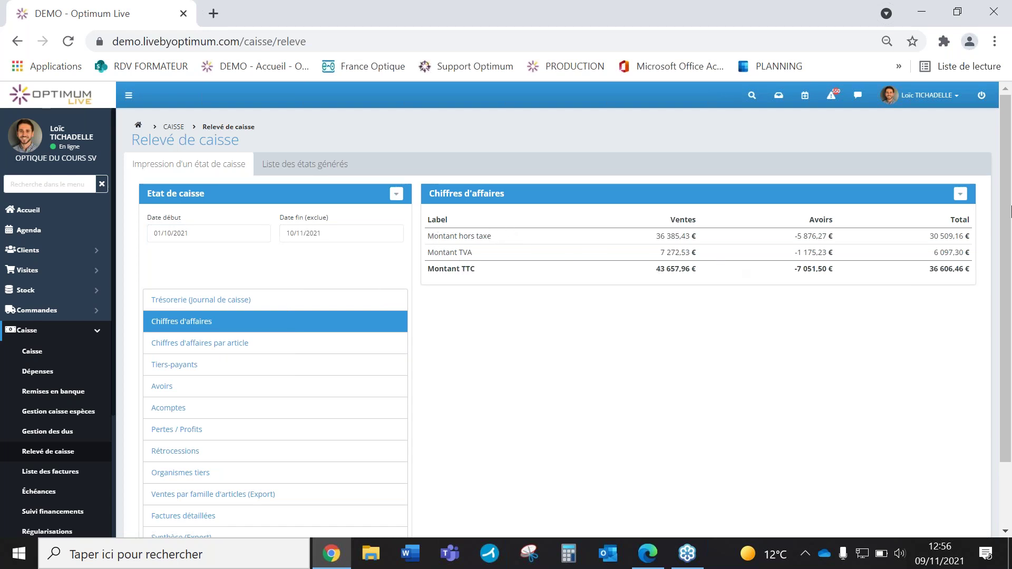
click(960, 195)
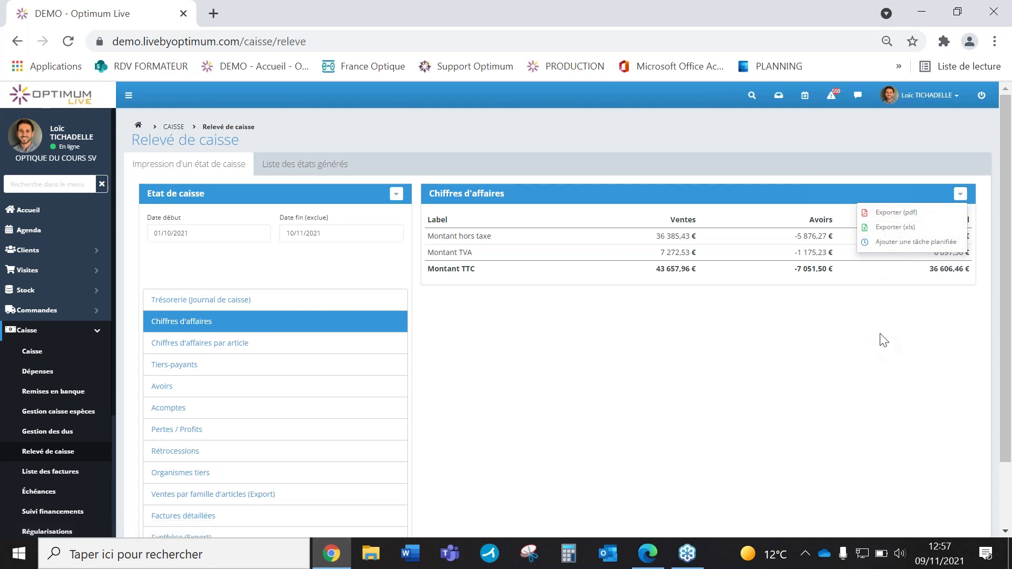
click(876, 359)
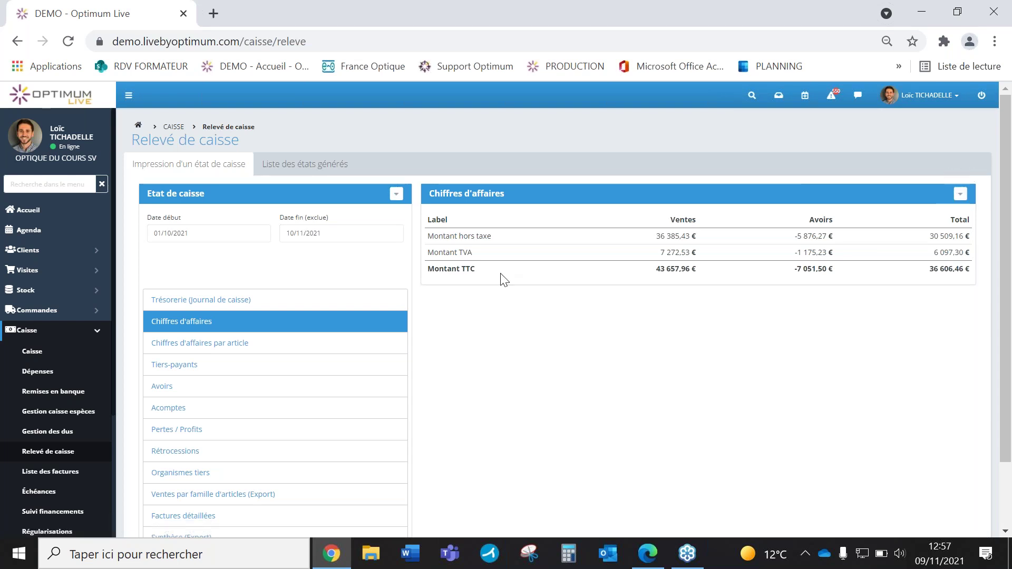
scroll(362, 358, down, 2)
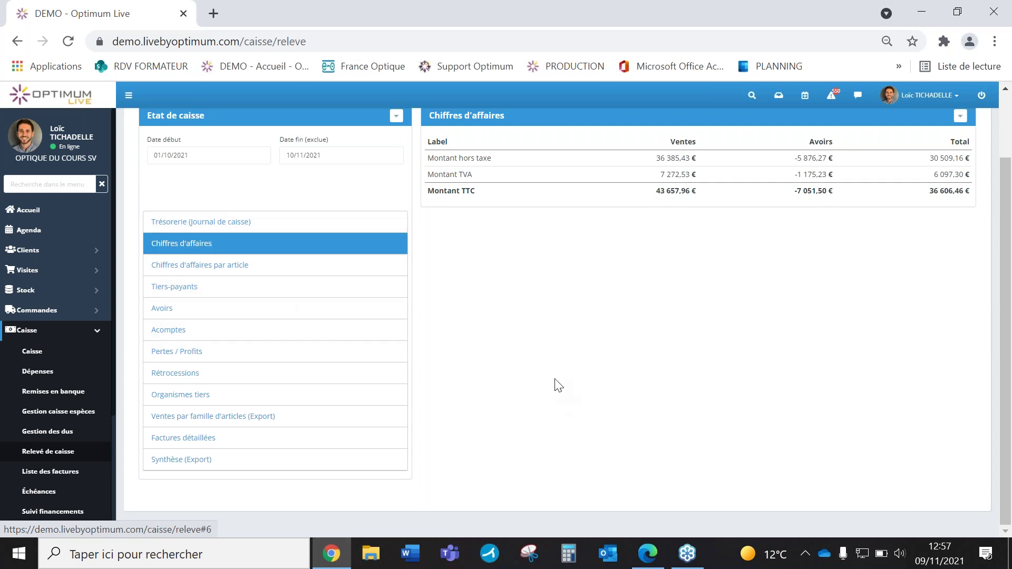
scroll(559, 334, up, 1)
scroll(76, 356, down, 2)
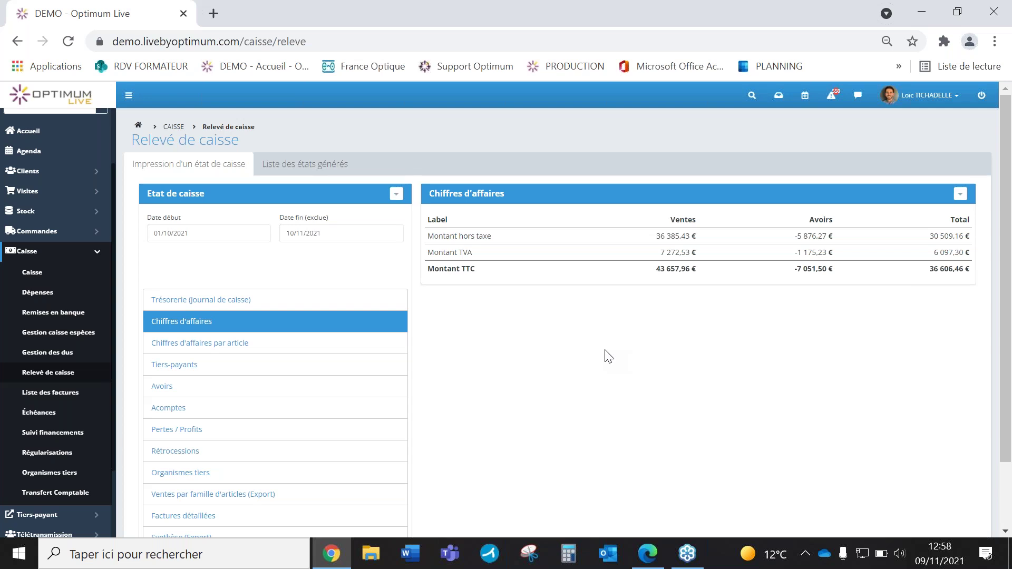
Step: Open the list of third-party payment slips (Bordereaux tiers-payant) and look through both pages of results
click(90, 258)
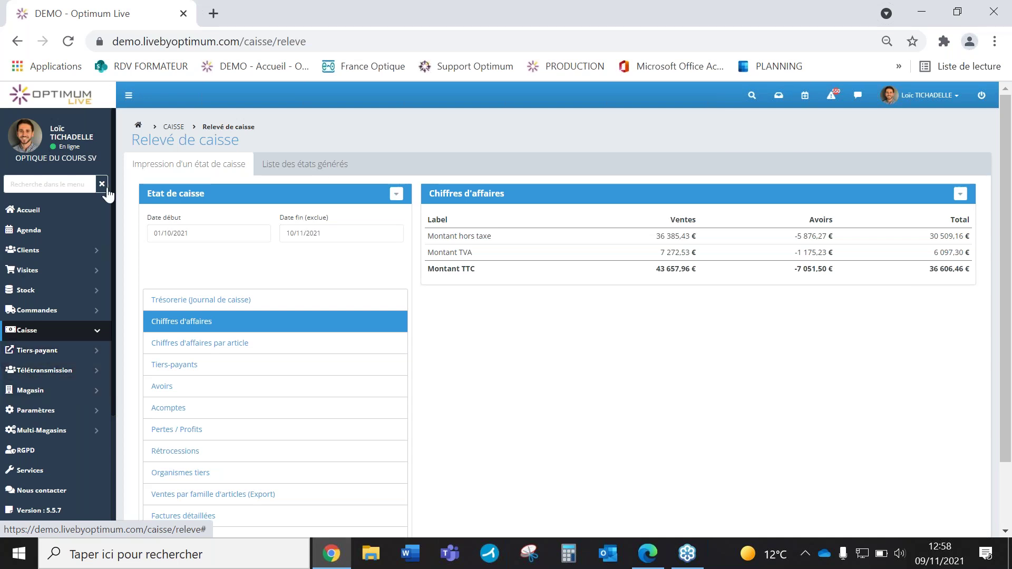
click(52, 354)
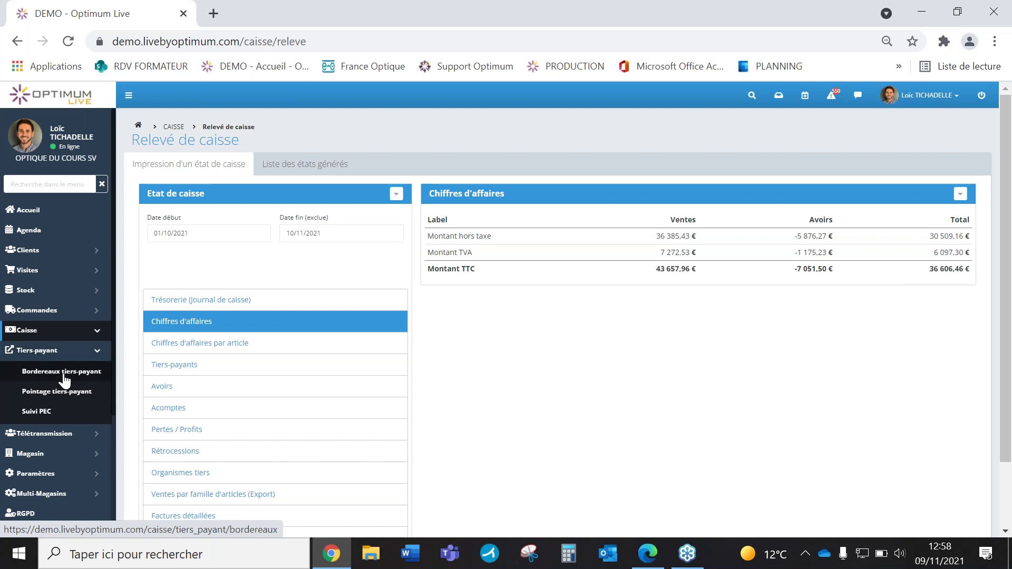
click(64, 372)
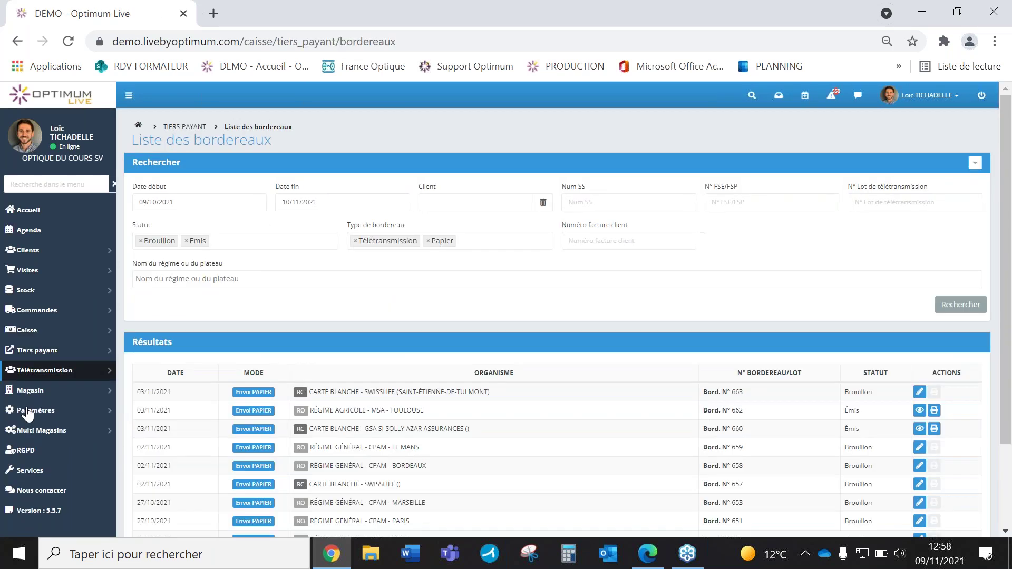
scroll(431, 332, down, 2)
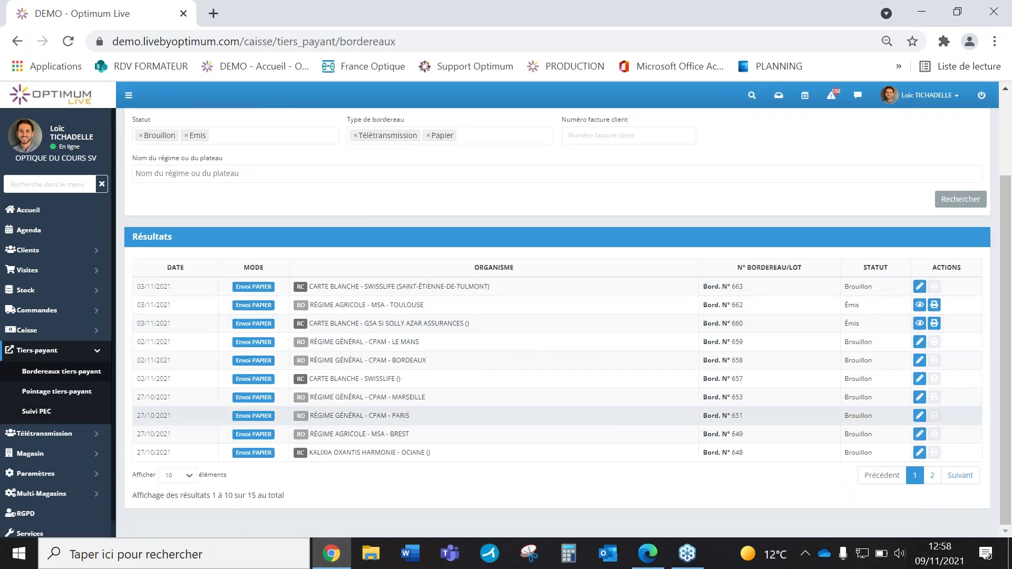
click(934, 476)
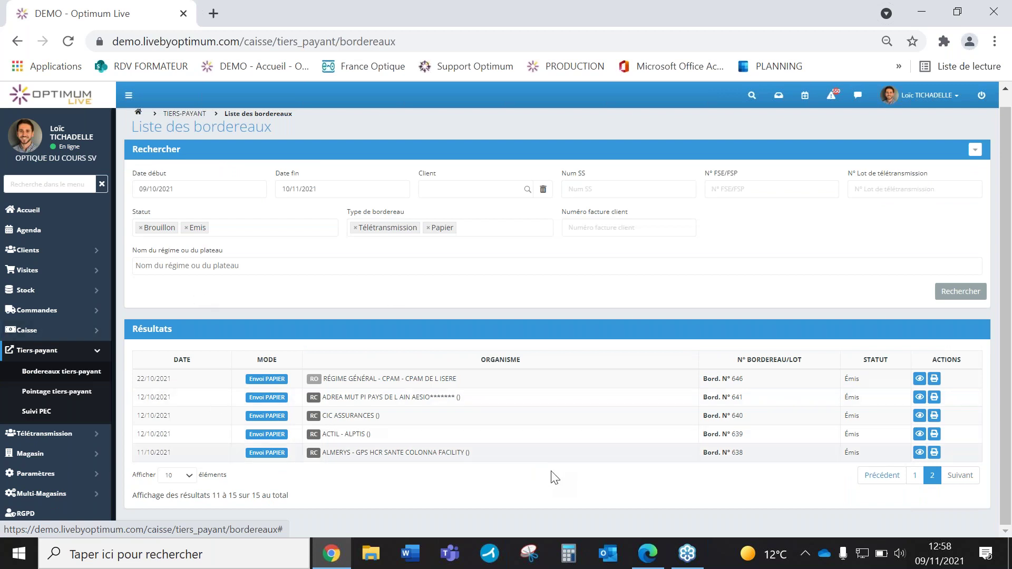
click(914, 476)
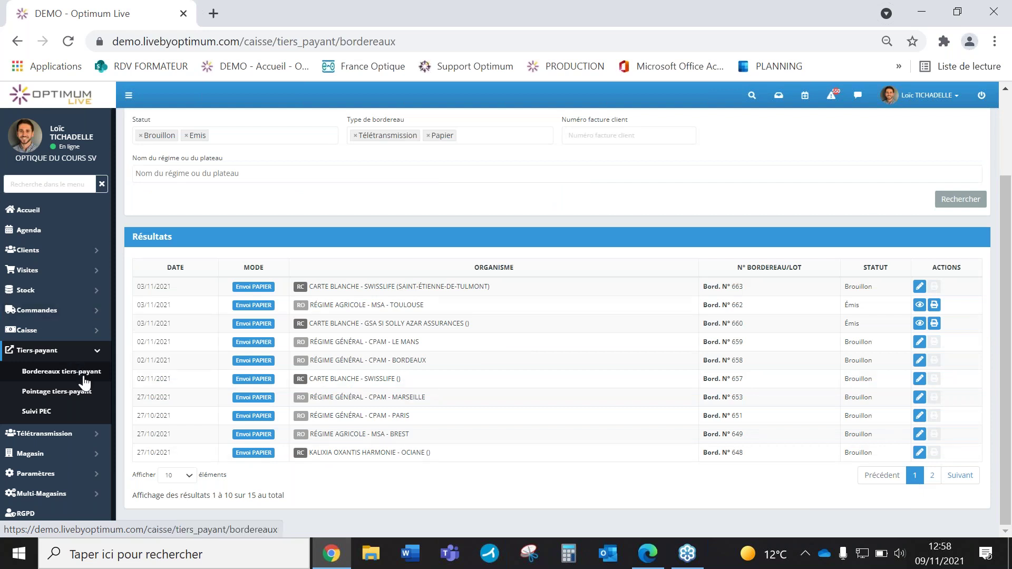
Step: Open the Pointage tiers-payant list and check the options of its status filter, keeping Non soldé
click(59, 393)
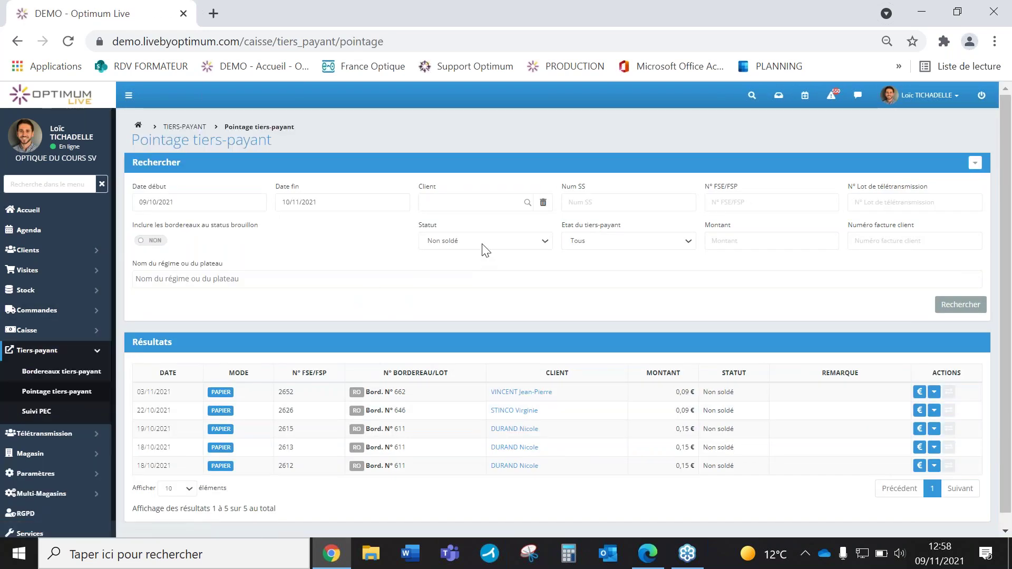
click(477, 243)
click(478, 242)
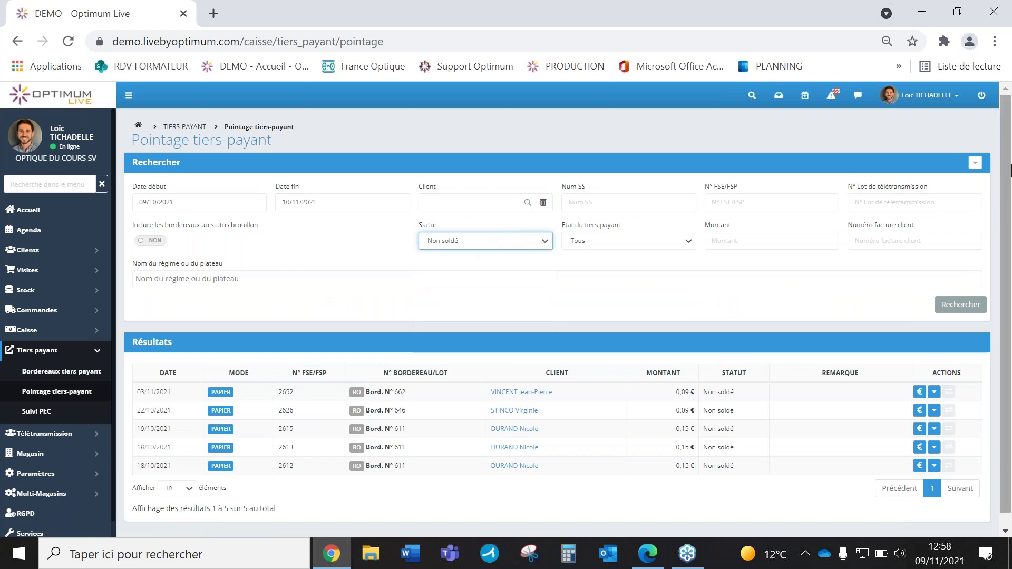
Step: Generate the detailed third-party payment tracking report as PDF for 09/10/2021 to 10/11/2021 and read through it
click(975, 163)
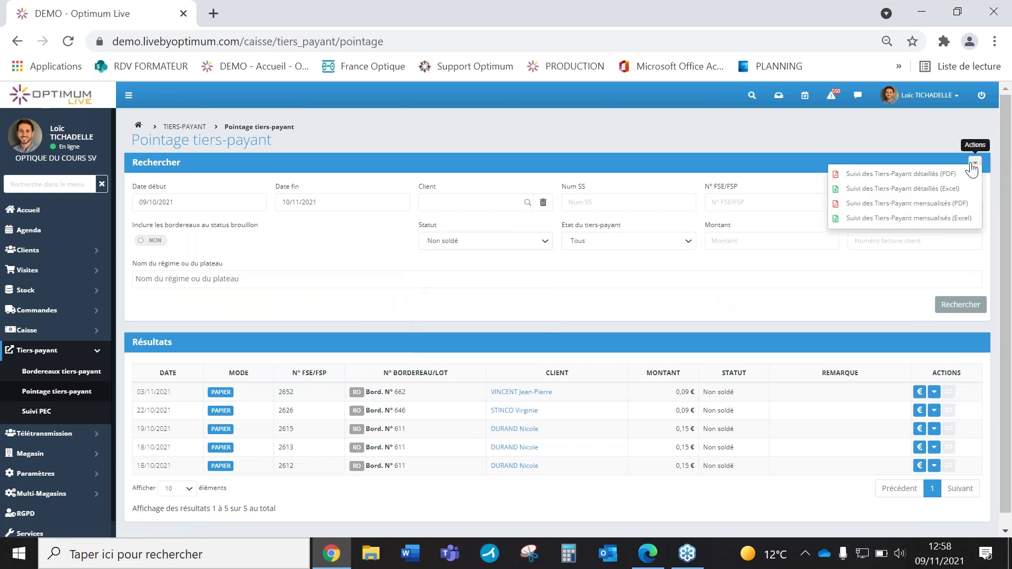
click(911, 179)
click(665, 175)
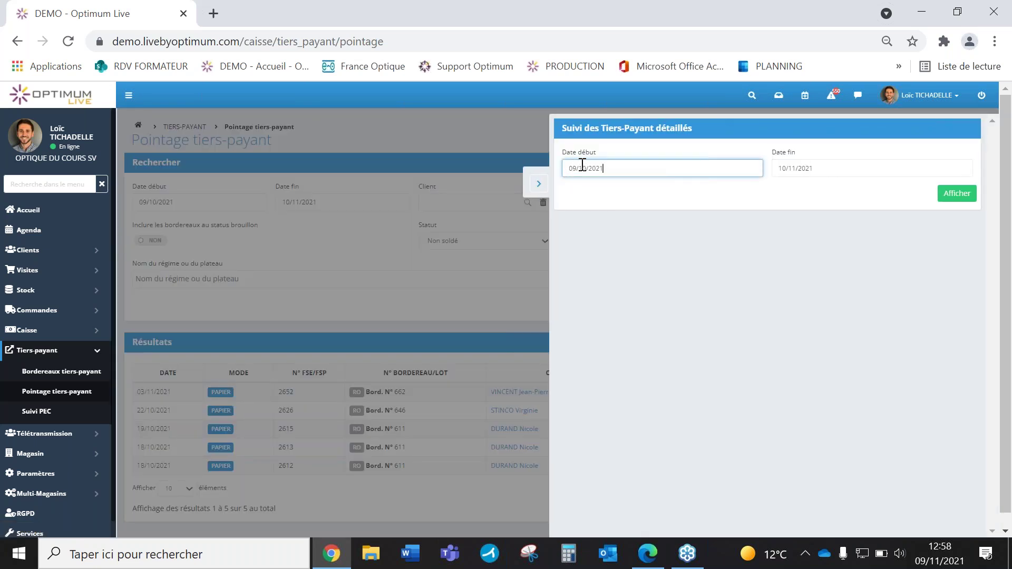
key(End)
click(821, 166)
click(941, 196)
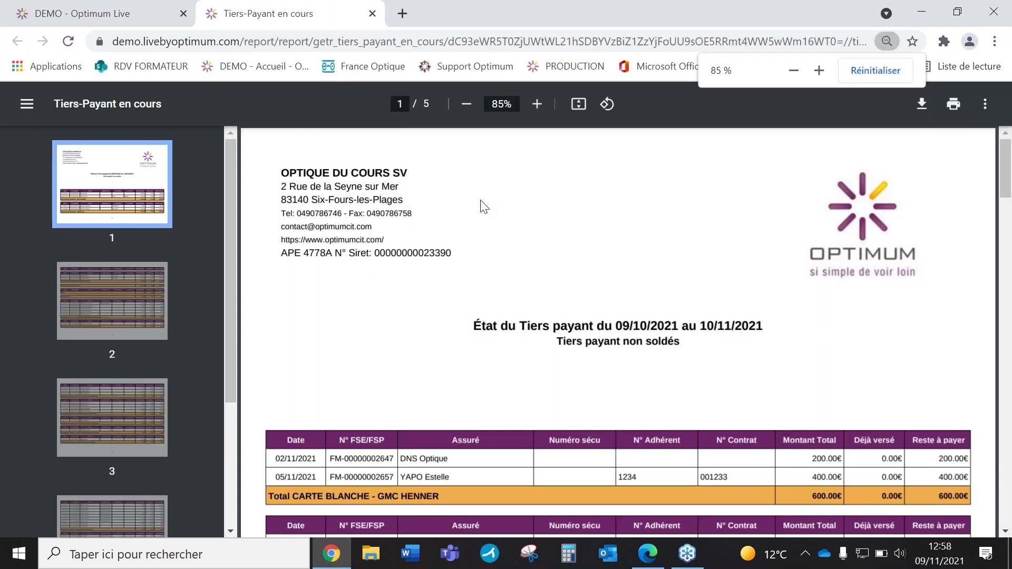
scroll(484, 208, down, 4)
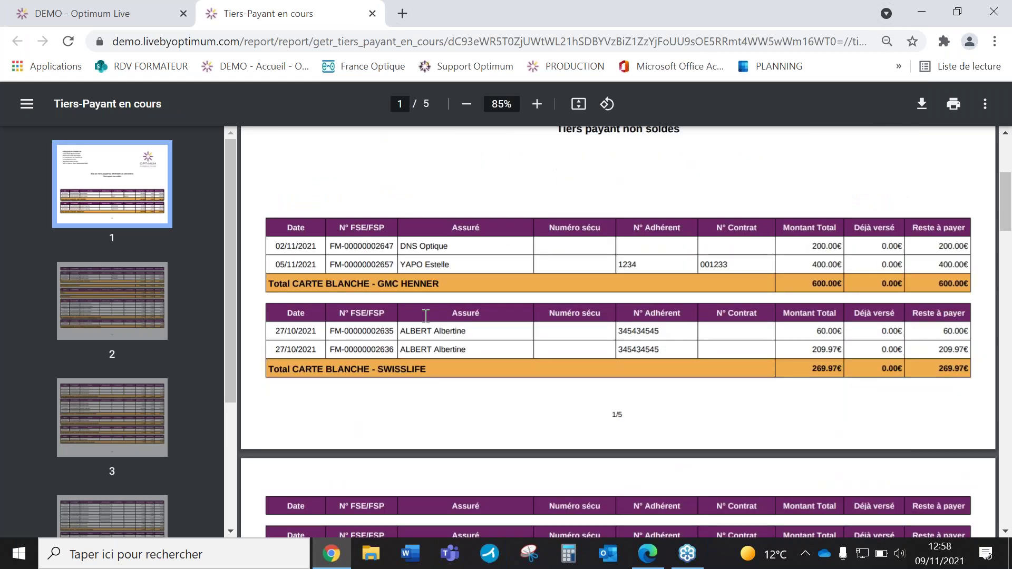
Step: Read the per-payer unpaid amounts further down the Tiers-Payant en cours report, then close the report
scroll(539, 267, down, 2)
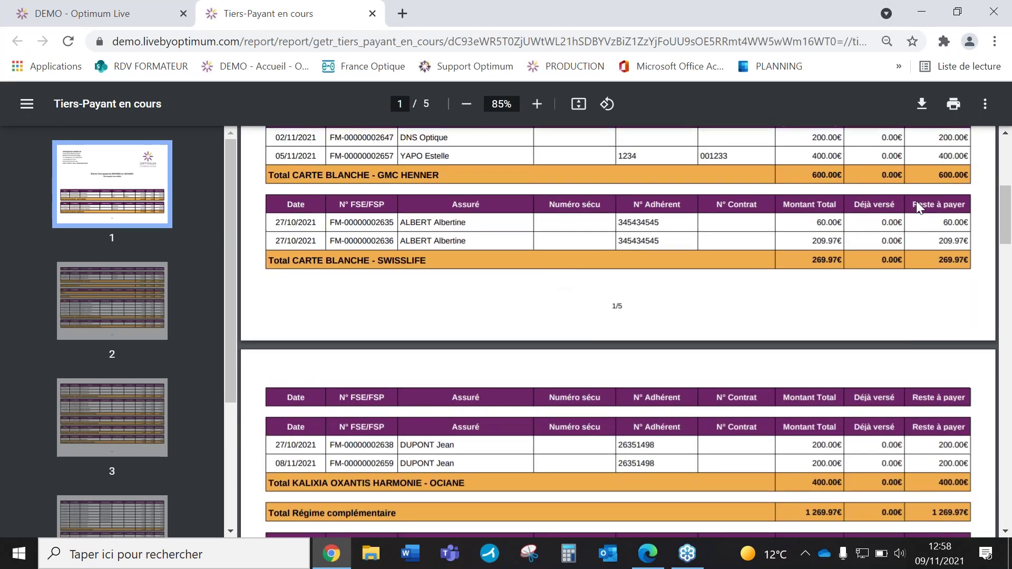
scroll(917, 201, down, 7)
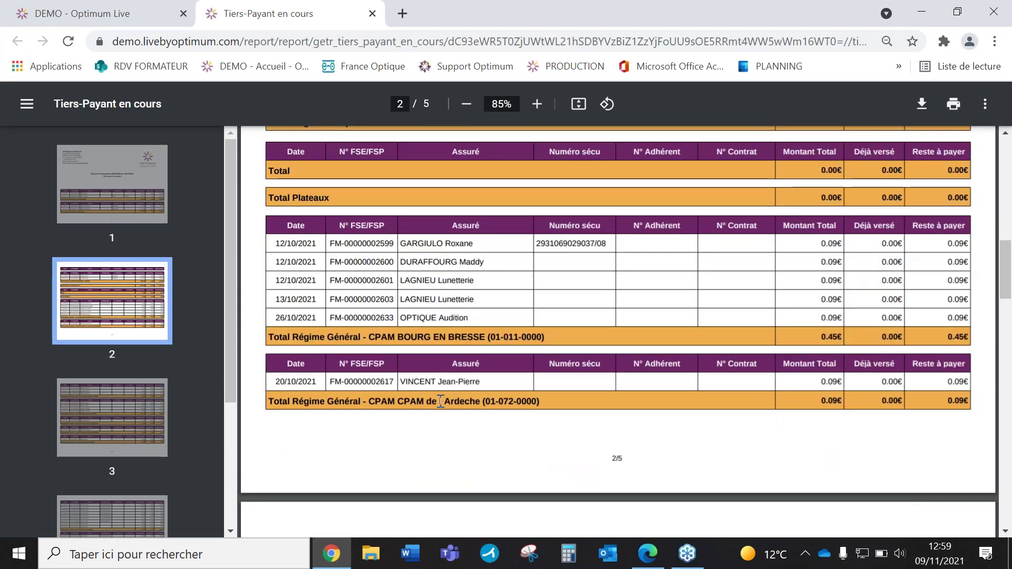
click(372, 14)
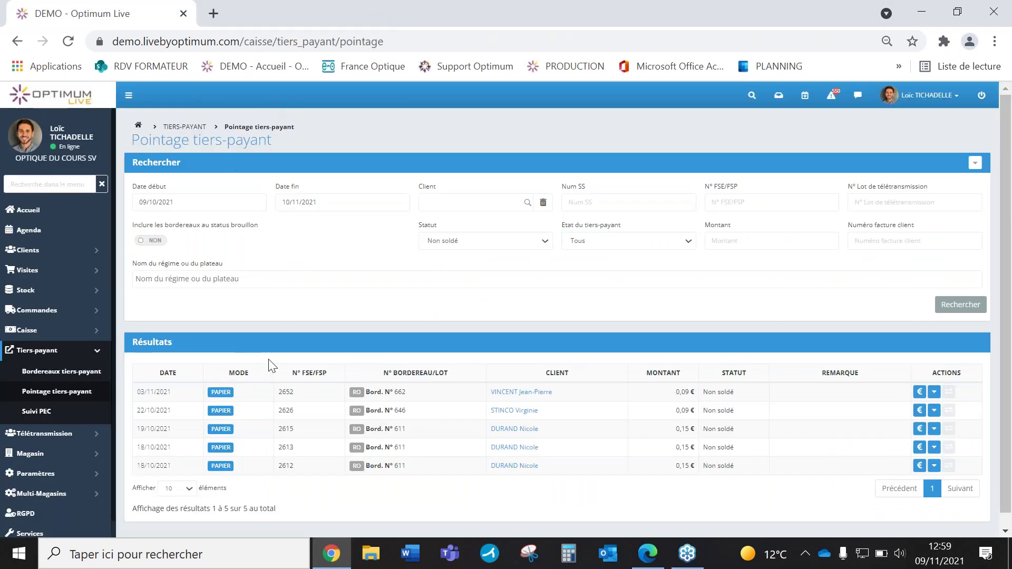
Step: Return to the home page and open the Chiffre d'affaires par type d'article dashboard from the store statistics
click(79, 357)
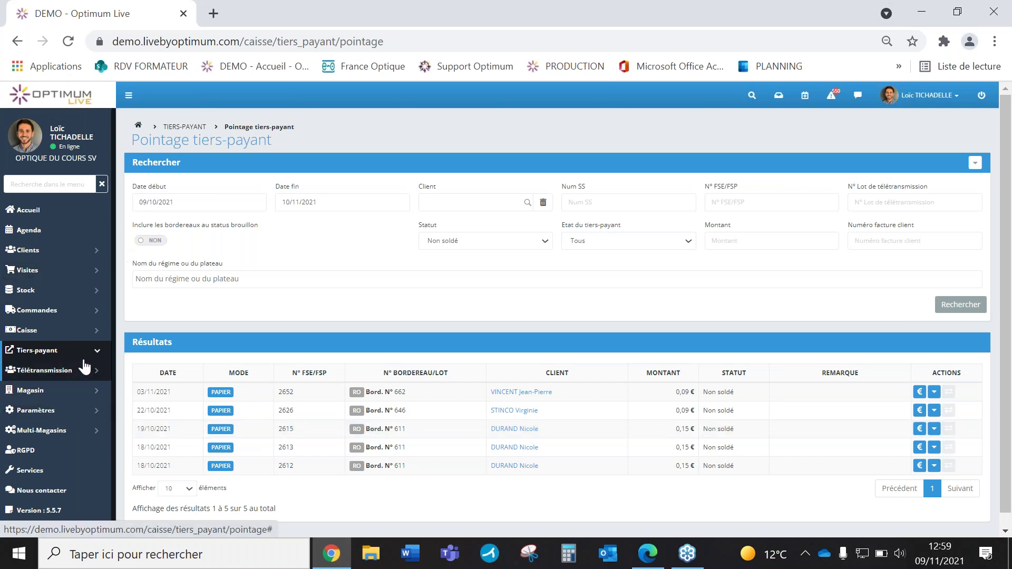
click(51, 211)
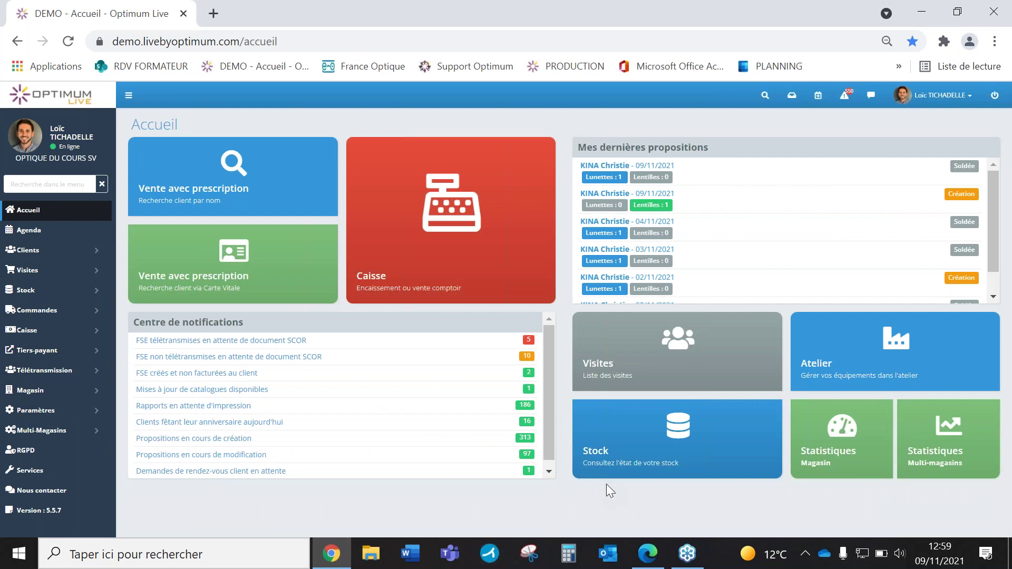
click(848, 446)
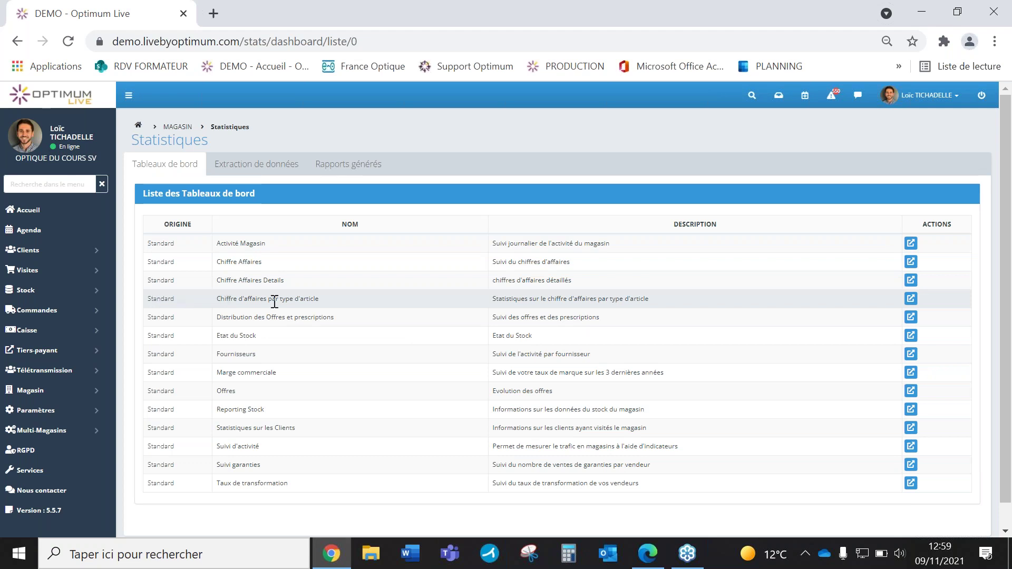
click(911, 298)
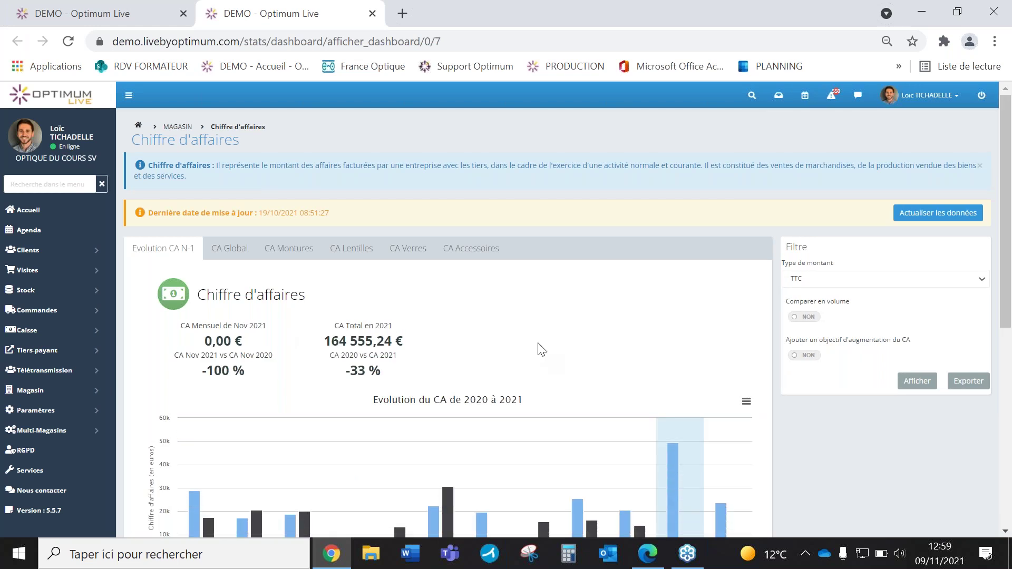
Step: Examine the 2020 versus 2021 turnover chart and the monthly details table with its evolution rates
scroll(390, 311, down, 2)
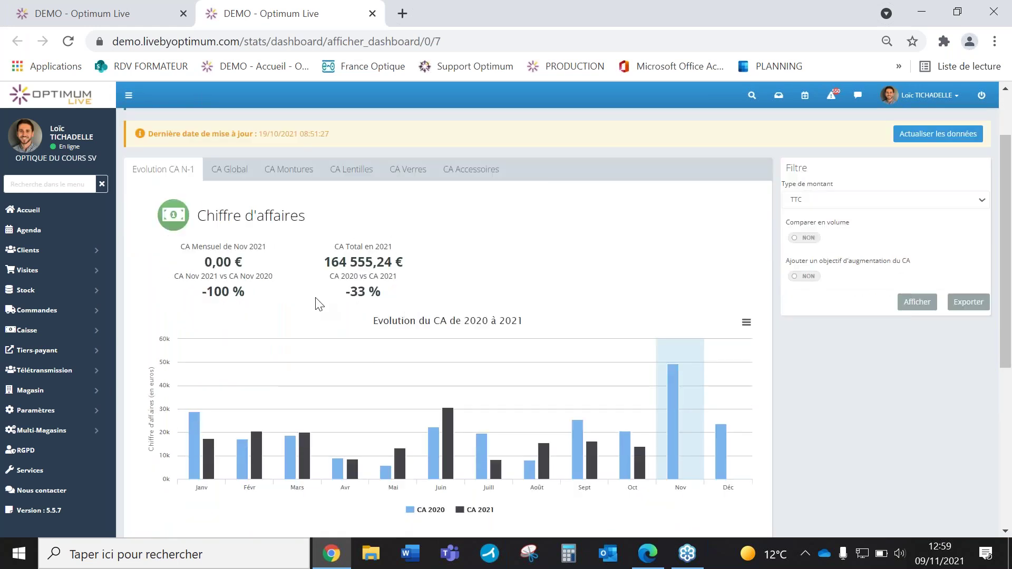
scroll(327, 254, down, 2)
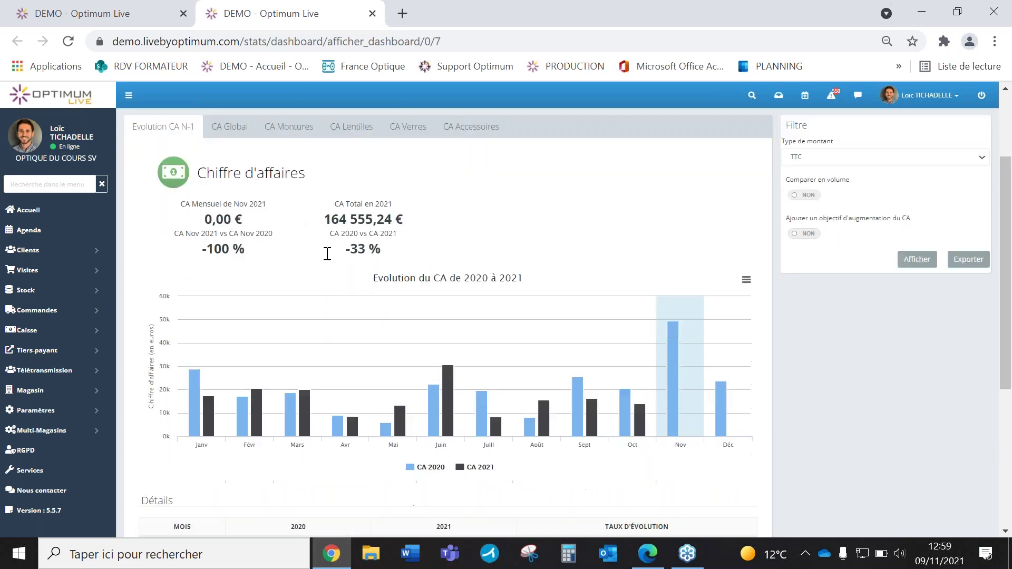
scroll(327, 254, down, 3)
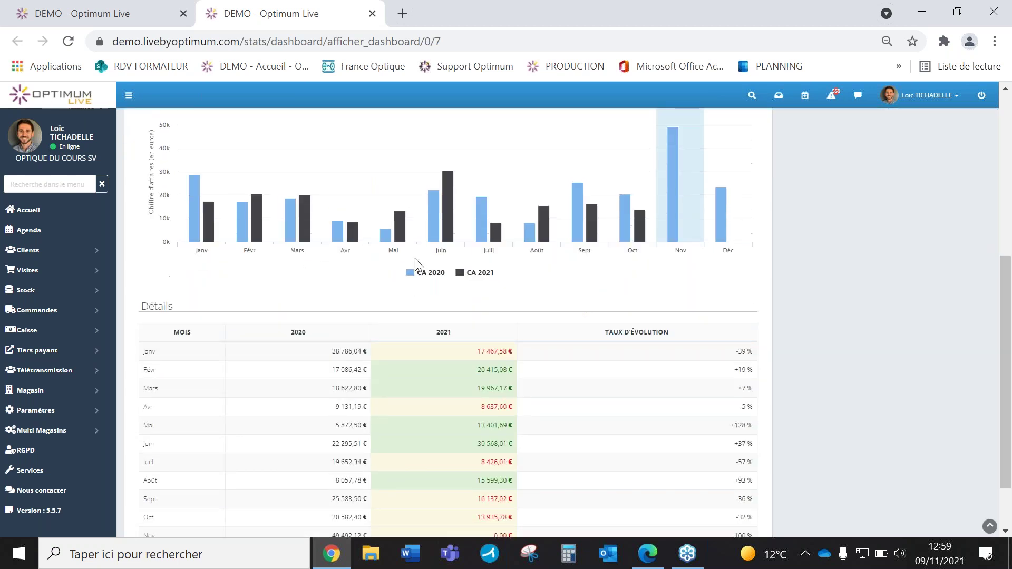
scroll(402, 244, down, 2)
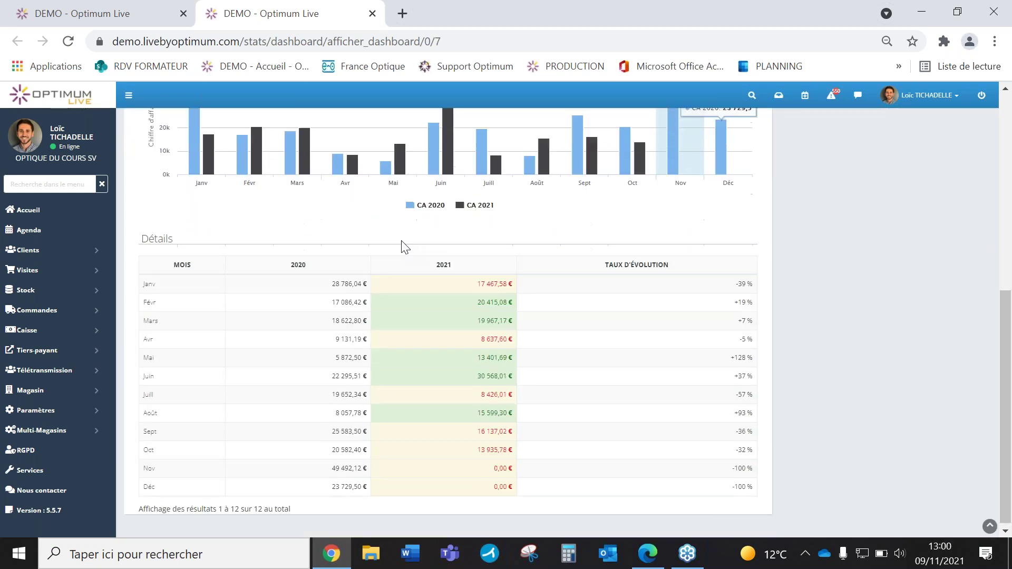
scroll(248, 184, up, 1)
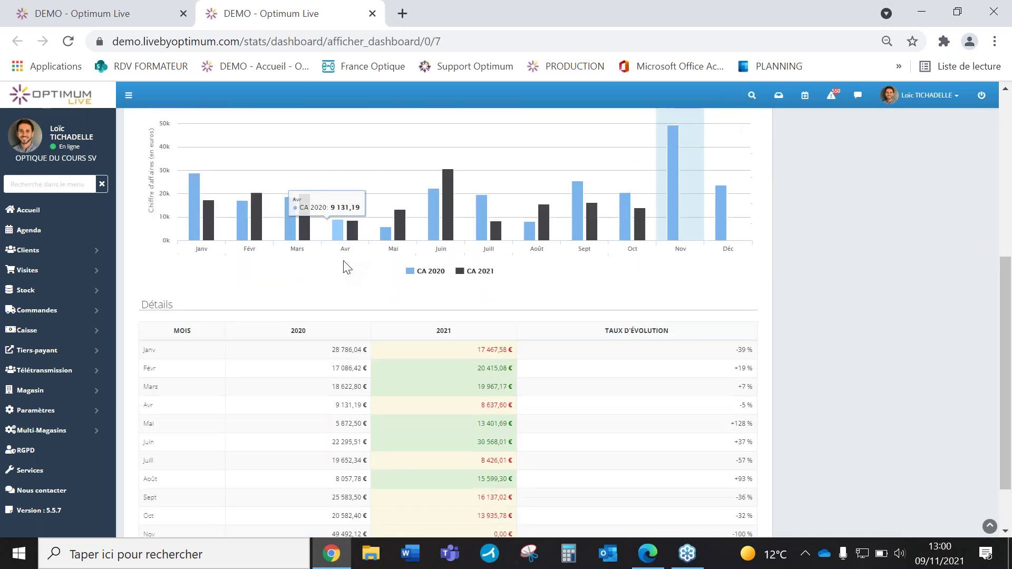
scroll(346, 264, down, 1)
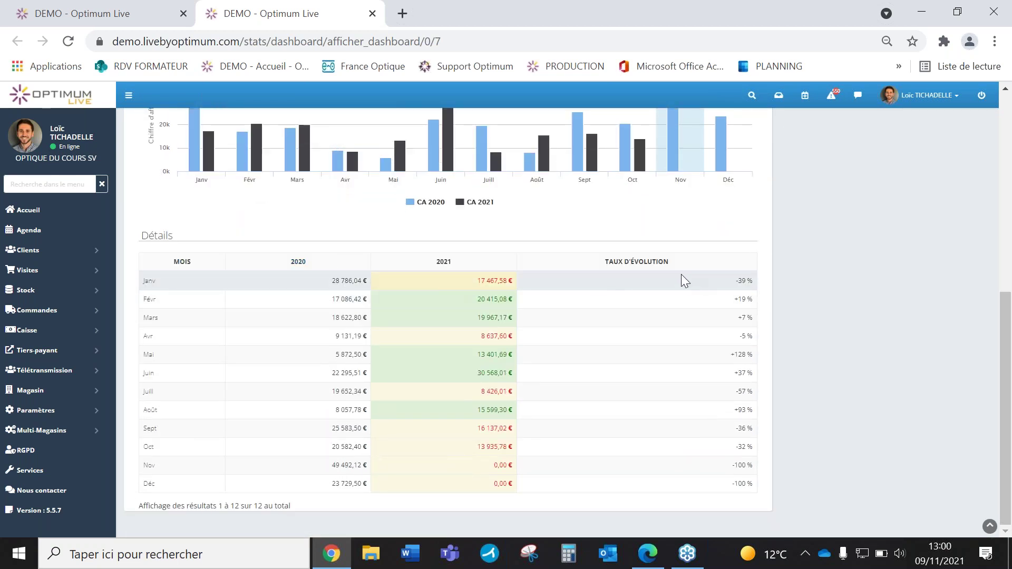
scroll(580, 342, up, 5)
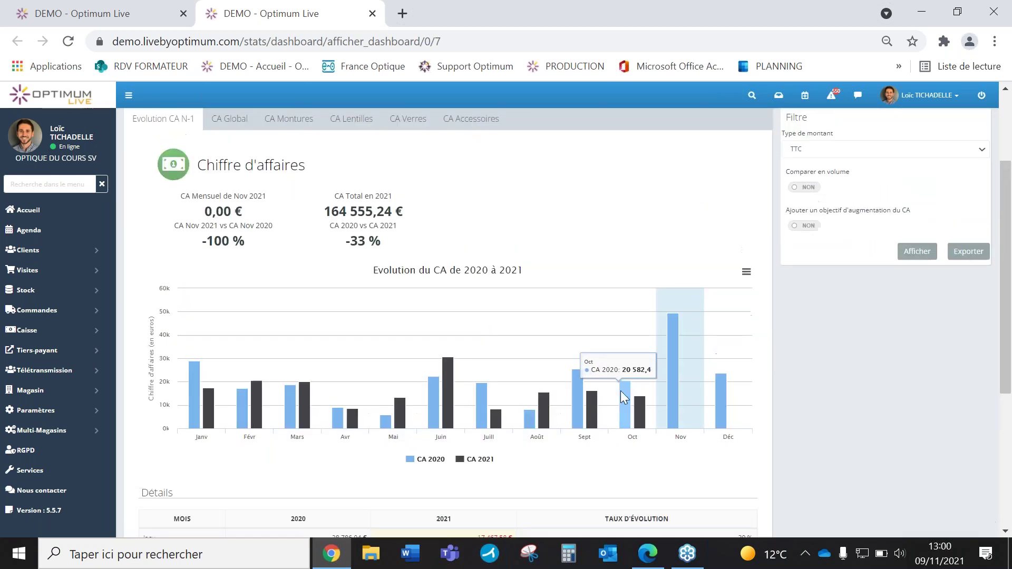
scroll(621, 390, up, 3)
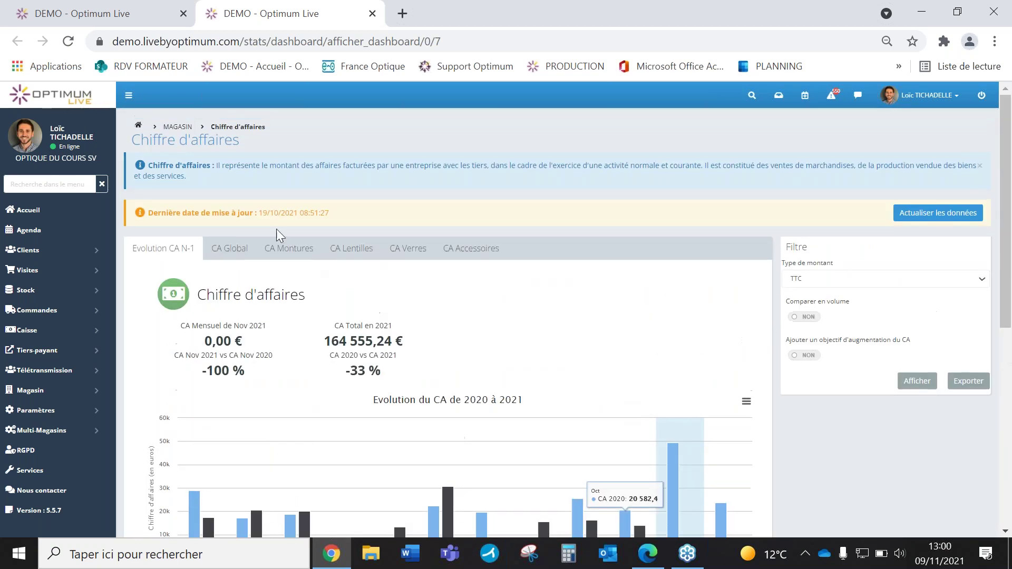
Step: Display the global turnover (CA Global) monthly from 01/2021 to 11/2021 and look through its chart and details by product category
click(224, 254)
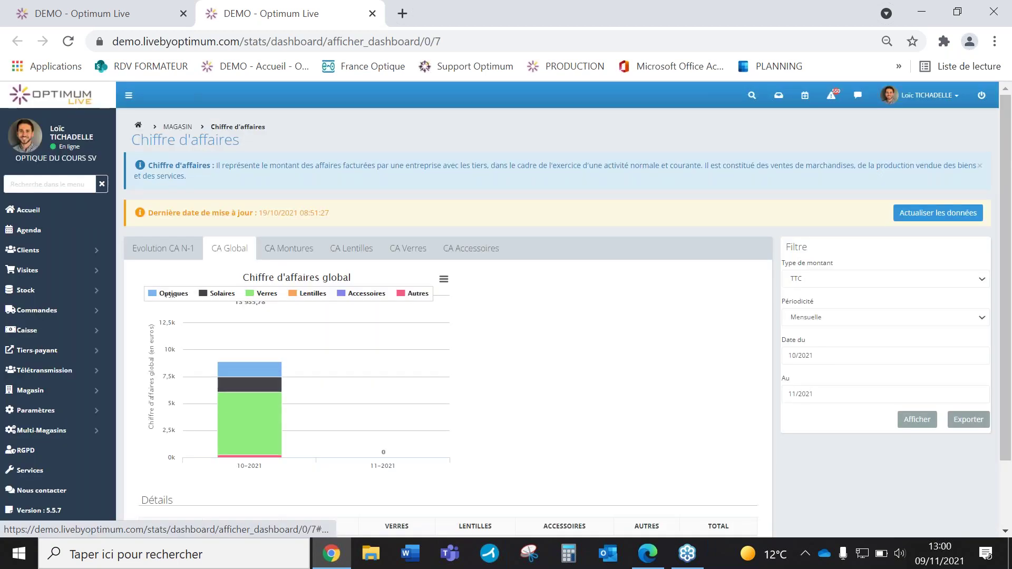
scroll(417, 295, down, 2)
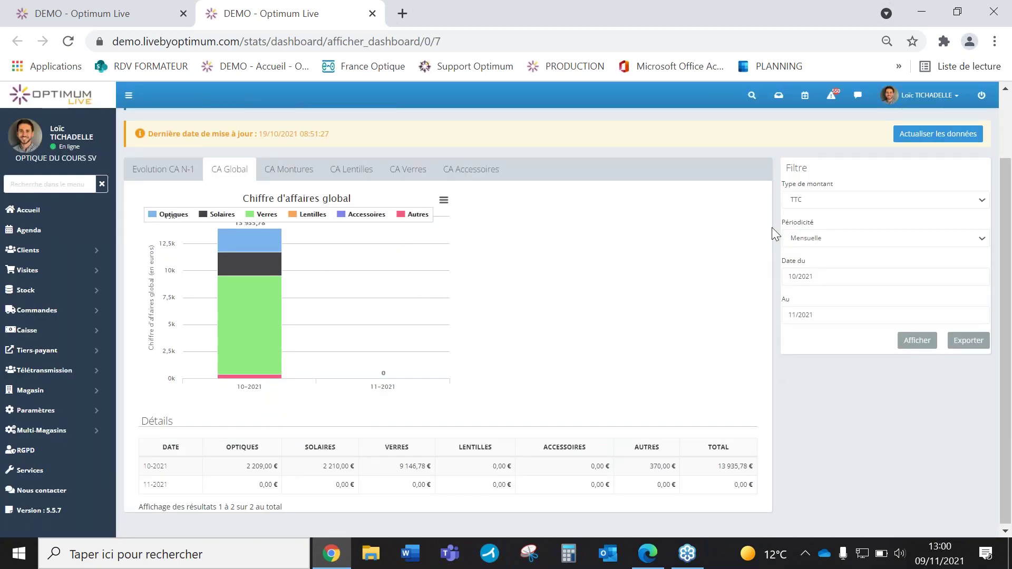
click(820, 279)
click(805, 321)
click(913, 343)
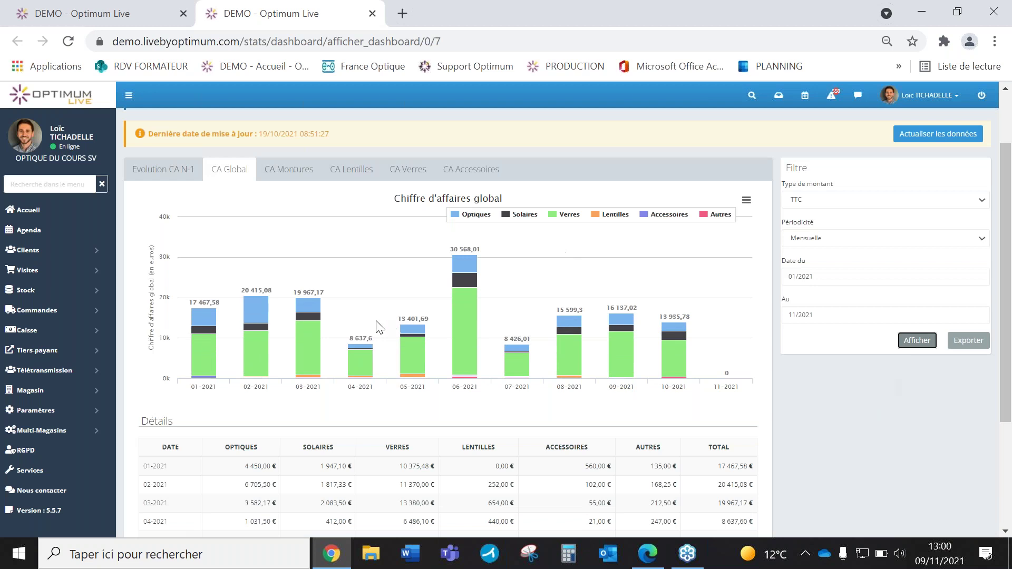
scroll(273, 220, down, 2)
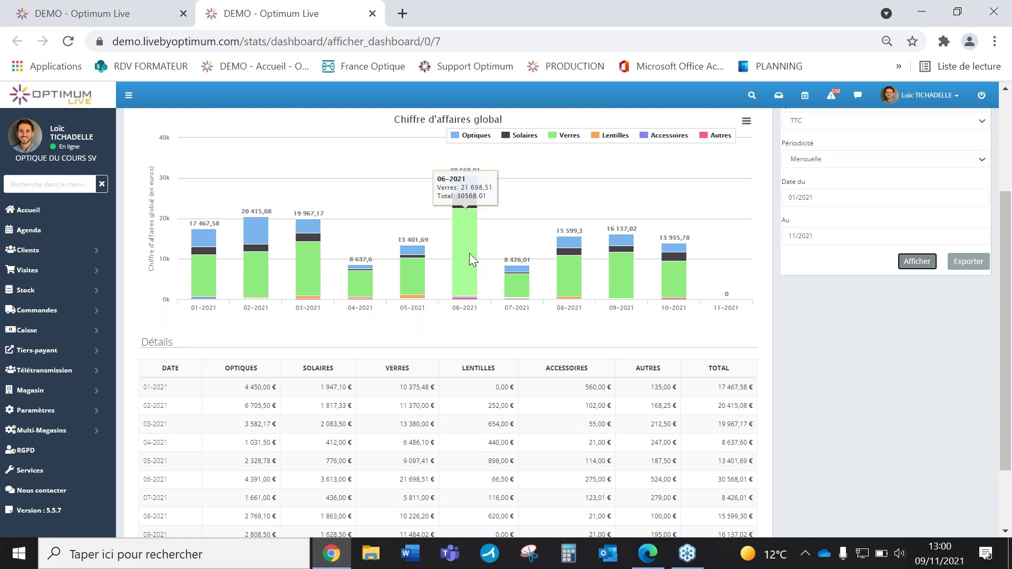
scroll(469, 237, down, 2)
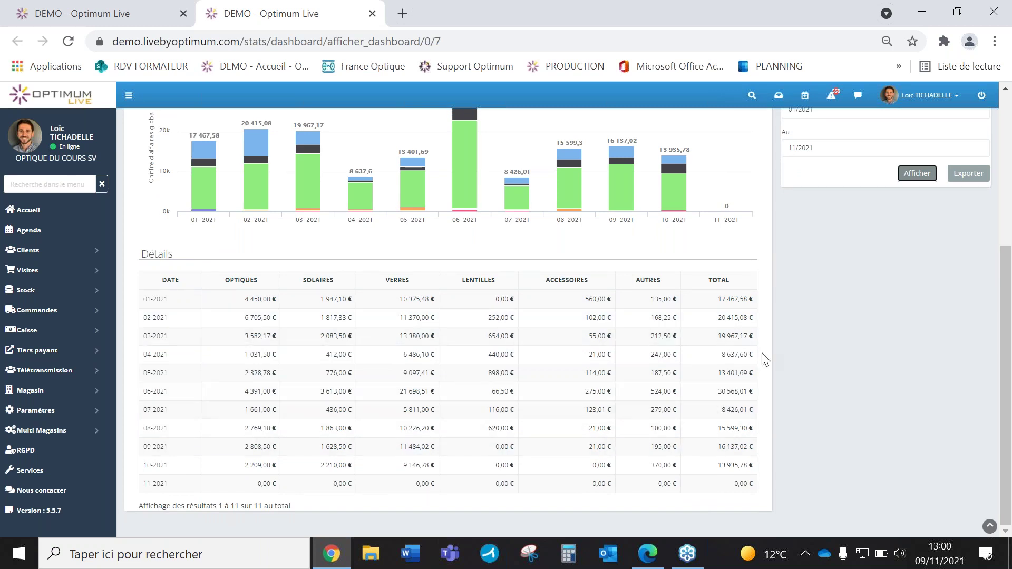
scroll(763, 354, up, 2)
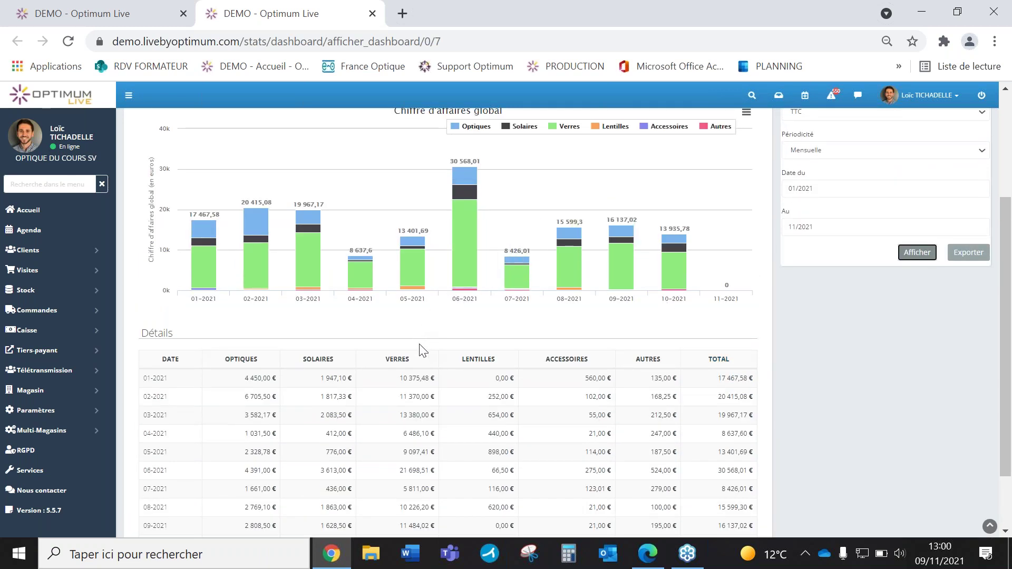
scroll(818, 317, up, 2)
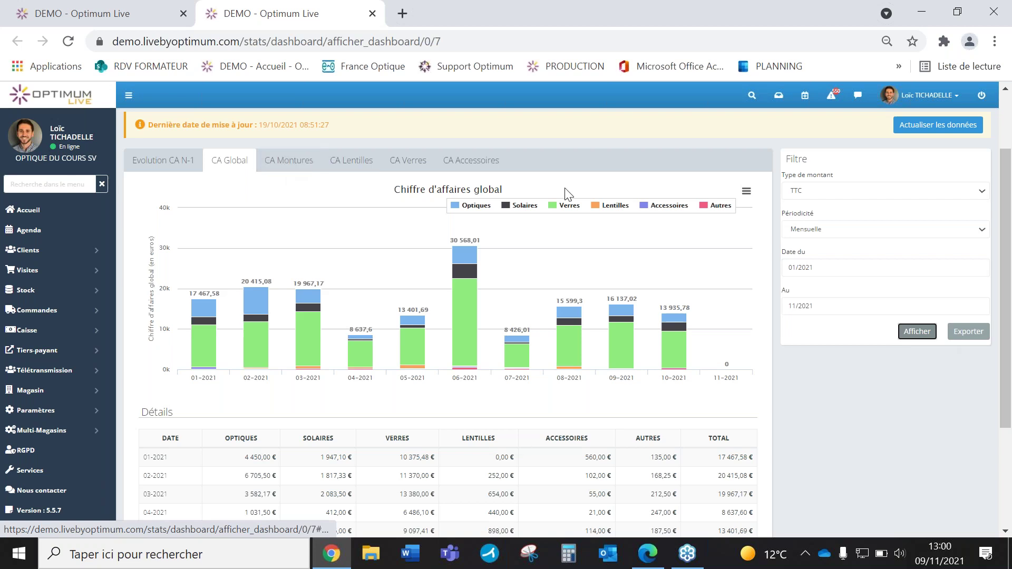
Step: Look over the turnover views for frames, contact lenses and lenses, then close the dashboard
click(286, 164)
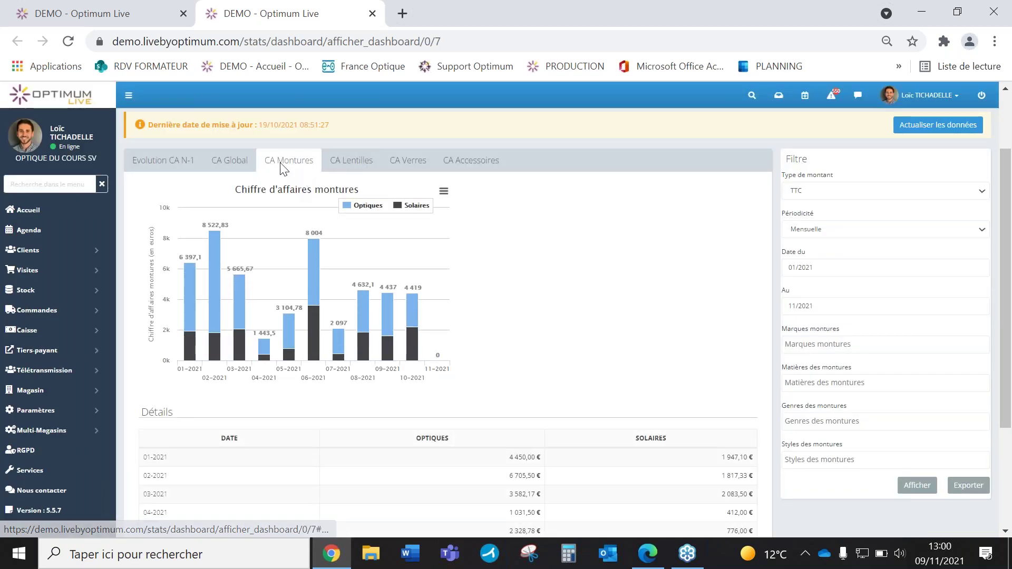
click(350, 161)
click(405, 169)
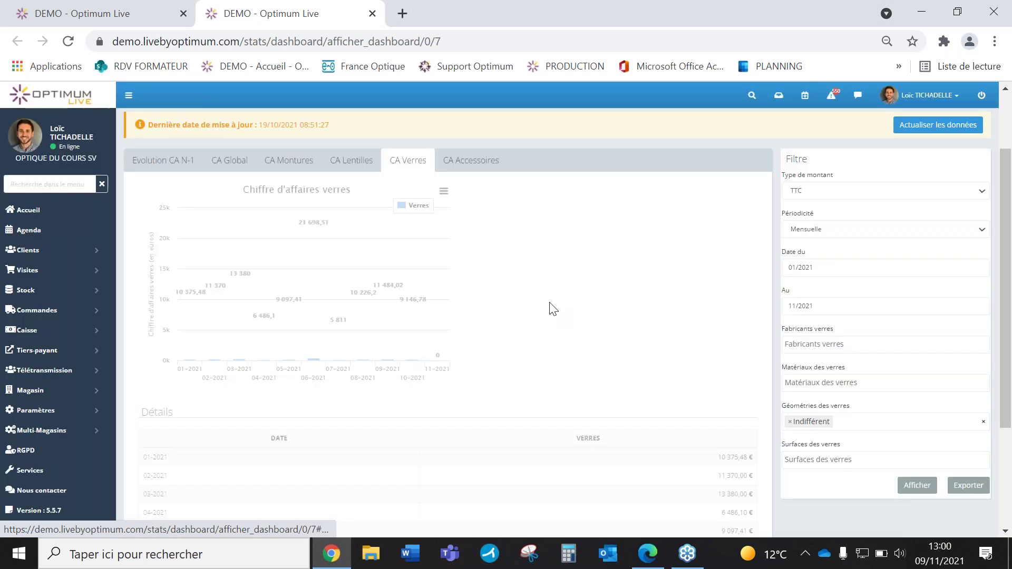
click(371, 13)
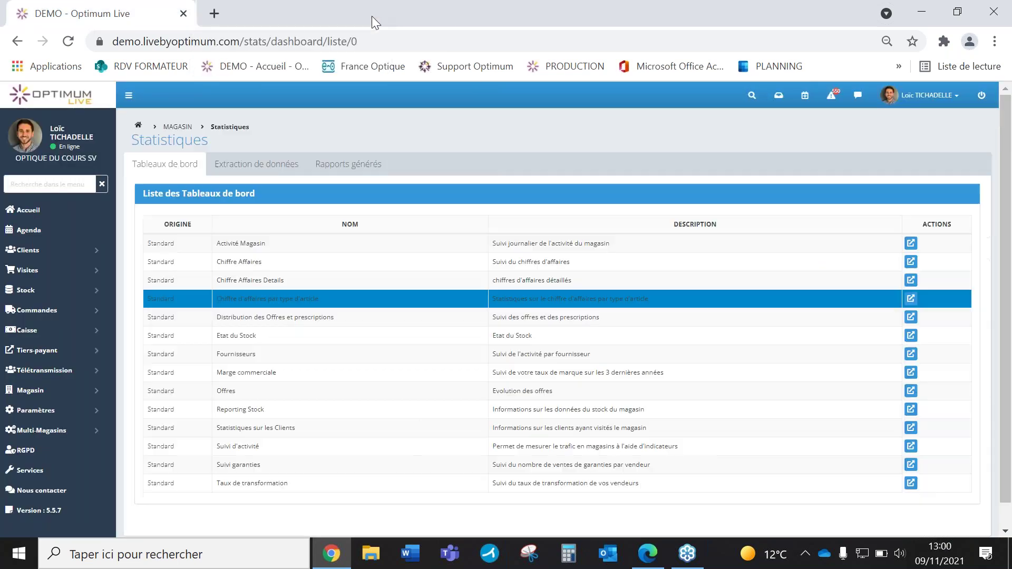
Step: Open the Suivi d'activité dashboard, display it by month for 11/2021 and review its indicators and eyewear table
mouse_move(687, 553)
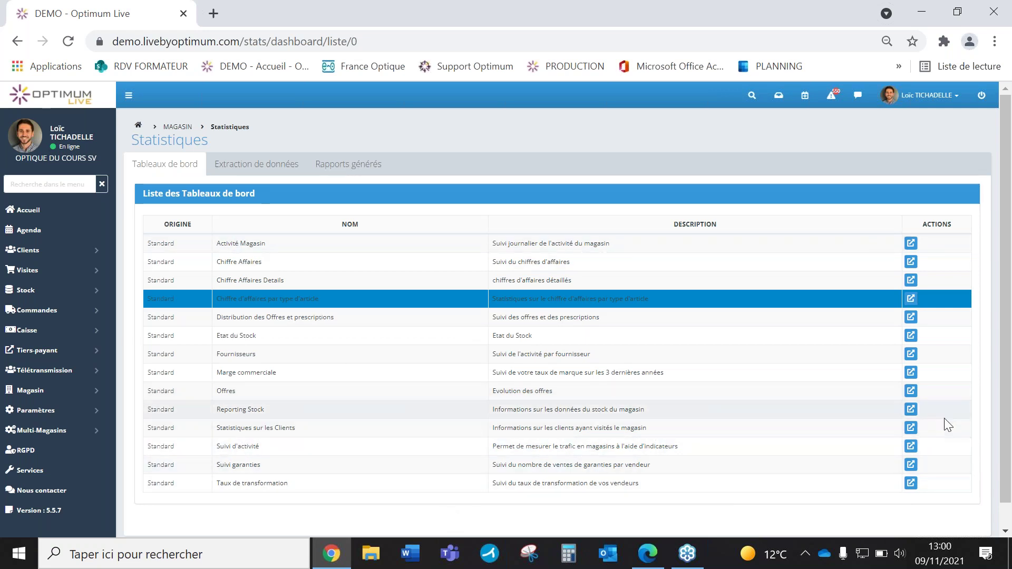
click(910, 446)
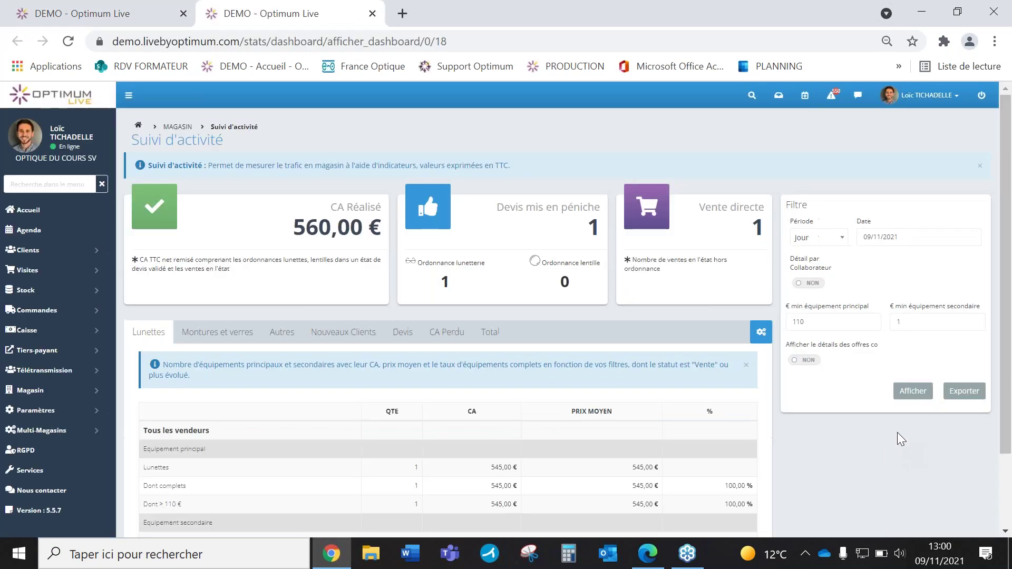
click(831, 244)
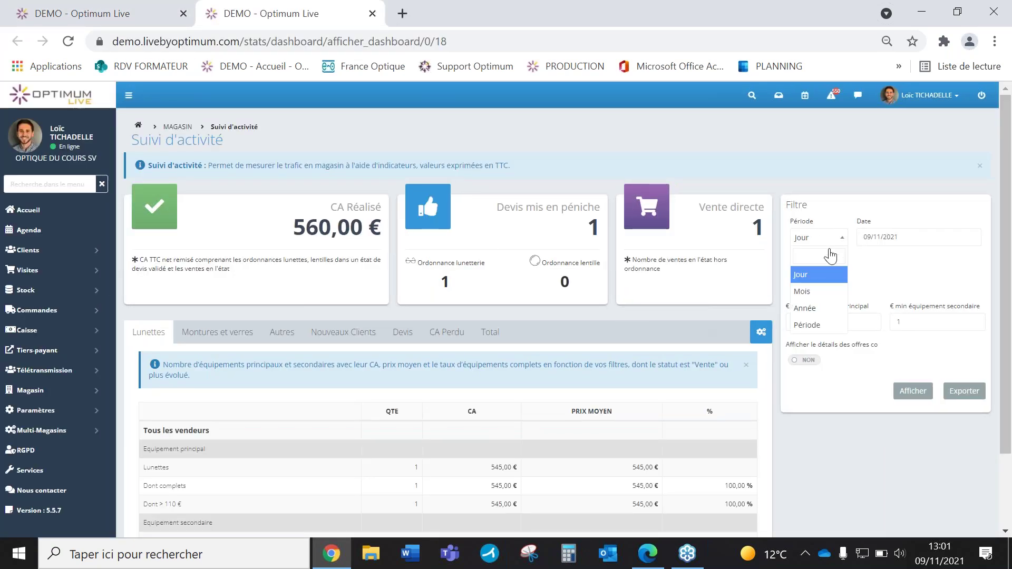
click(822, 302)
click(914, 396)
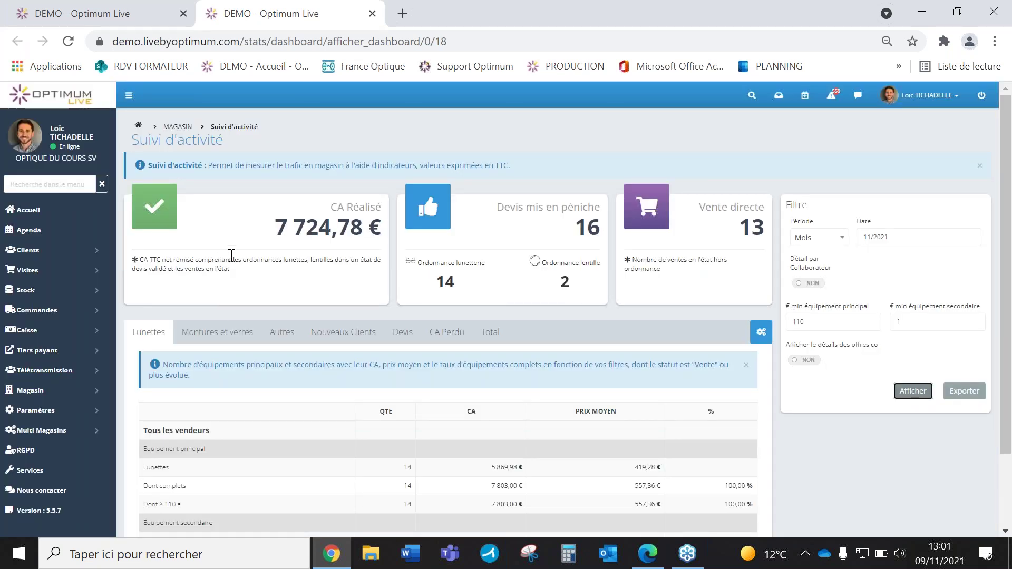
scroll(306, 245, down, 1)
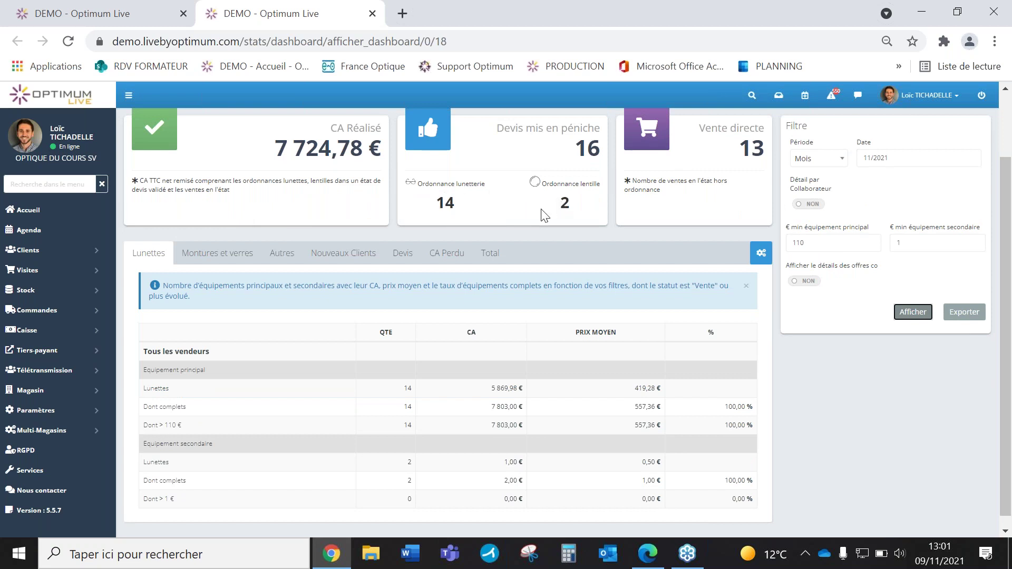
scroll(609, 274, up, 1)
scroll(738, 280, down, 1)
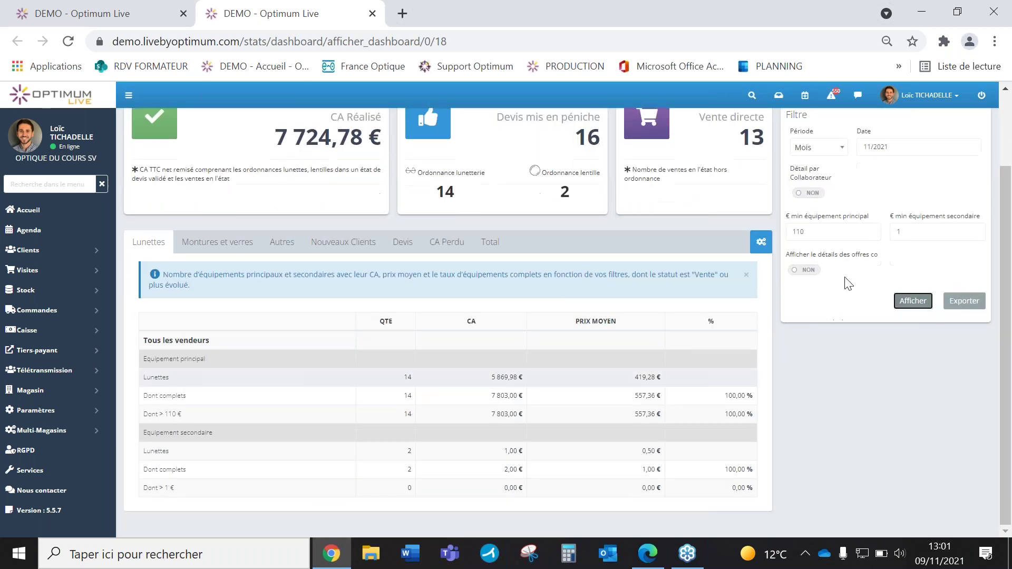
Step: Break the monthly activity down by collaborator for Tous and look through each salesperson's eyewear figures
click(808, 193)
click(913, 301)
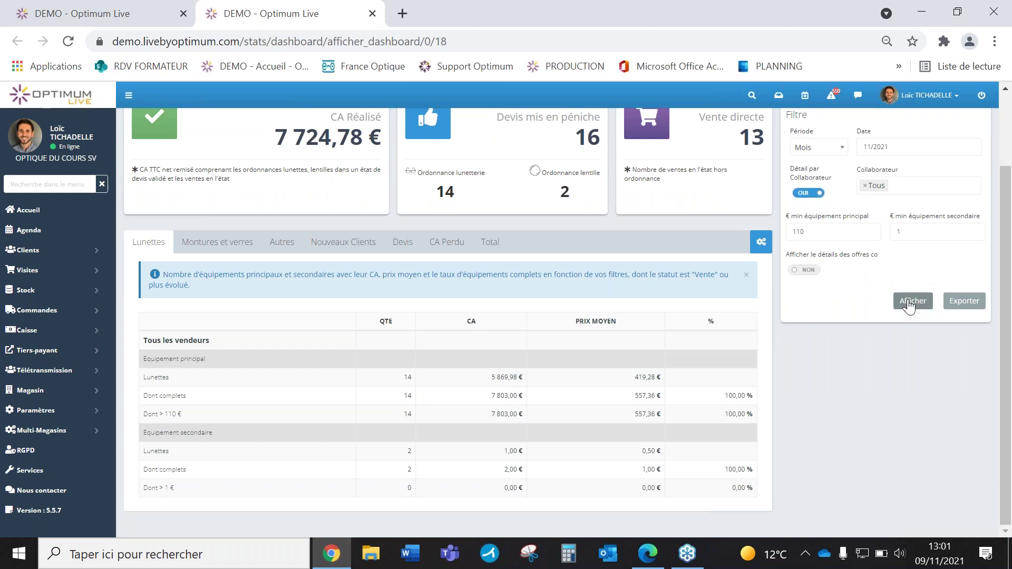
scroll(567, 261, down, 1)
scroll(567, 260, down, 1)
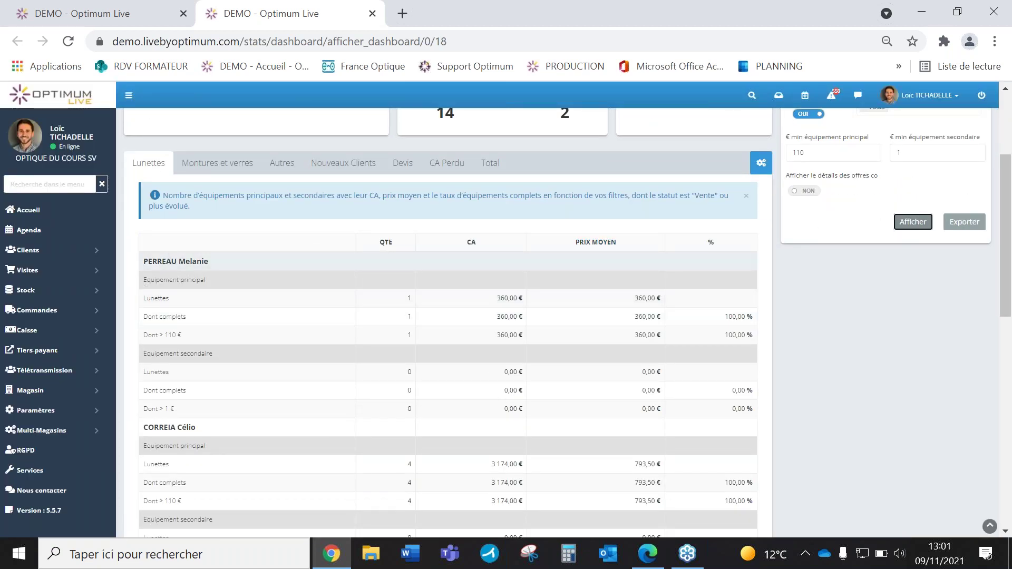
scroll(399, 303, down, 1)
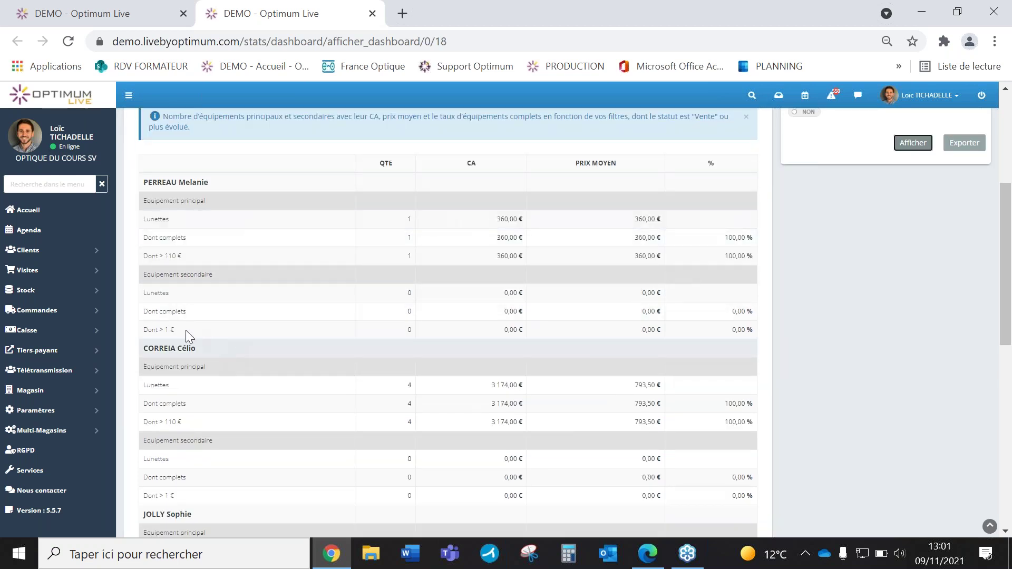
scroll(186, 388, down, 3)
scroll(190, 392, down, 3)
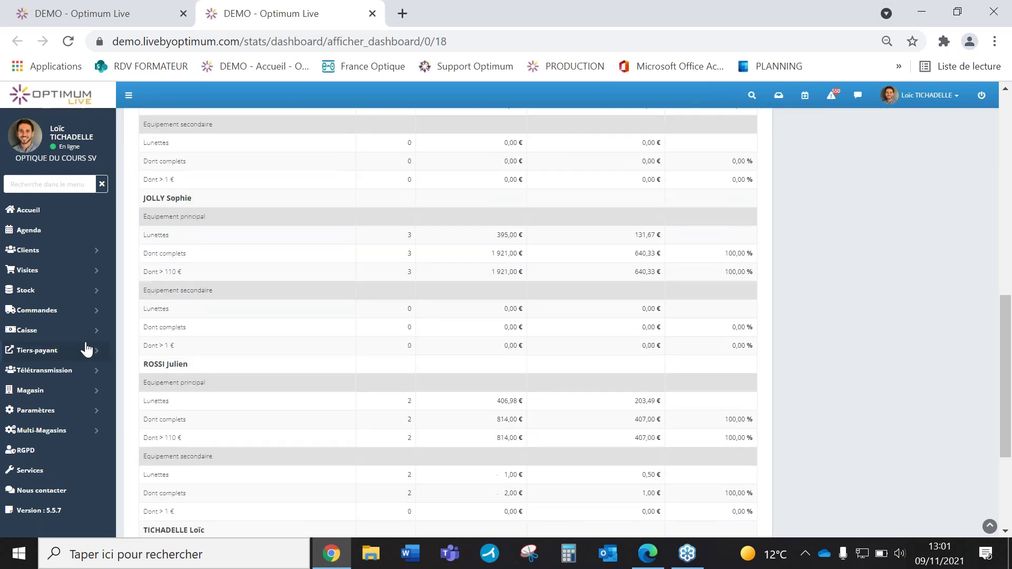
Step: Leave the statistics dashboard for the home page, open the software's update history and read through the Live release notes
scroll(99, 185, up, 8)
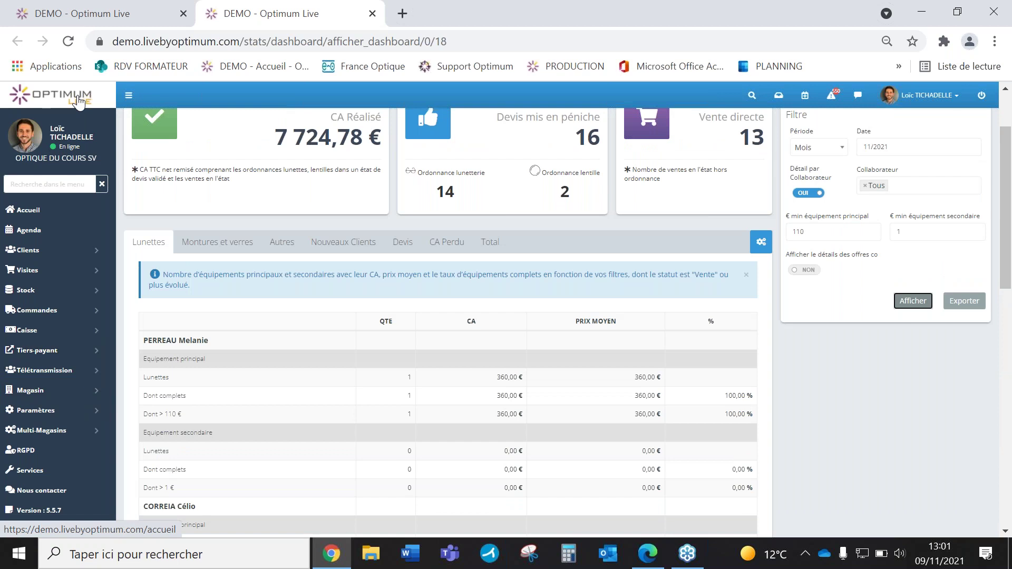
click(78, 101)
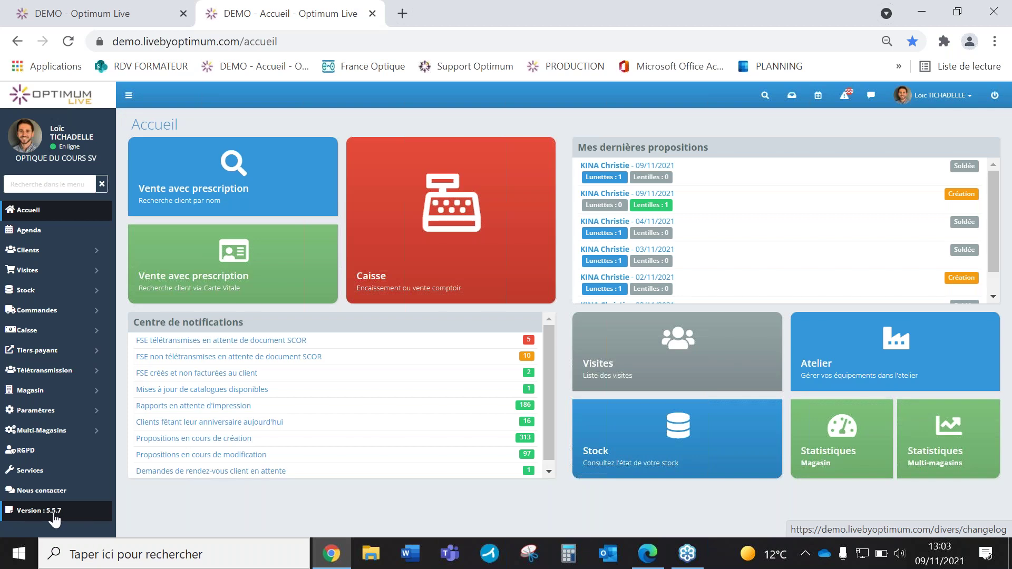
click(33, 512)
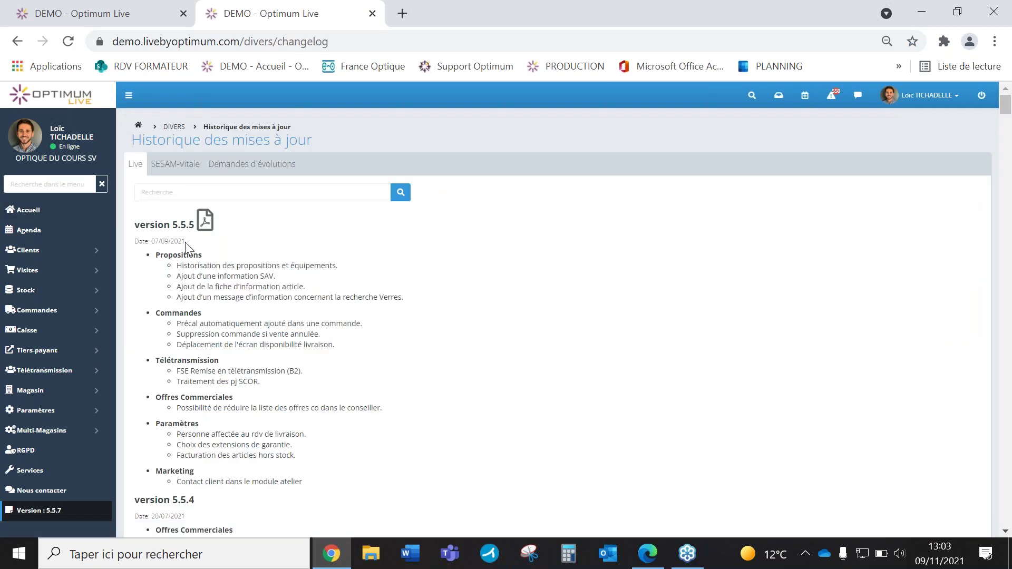
scroll(219, 166, down, 2)
scroll(219, 167, down, 2)
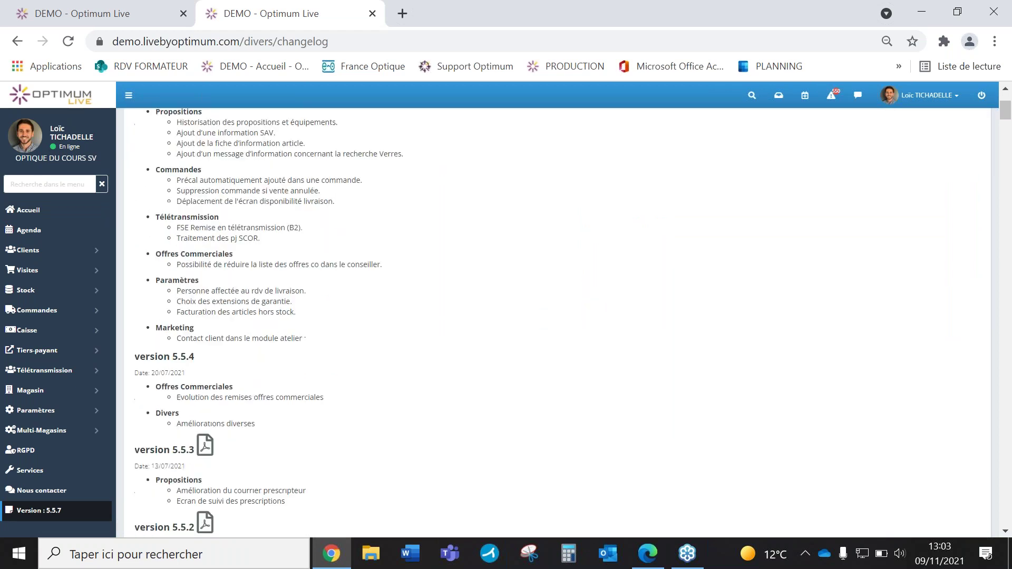
scroll(306, 350, up, 4)
Step: Preview the version 5.5.5 update PDF, look over the Demandes d'évolutions page and return to the home page
click(205, 224)
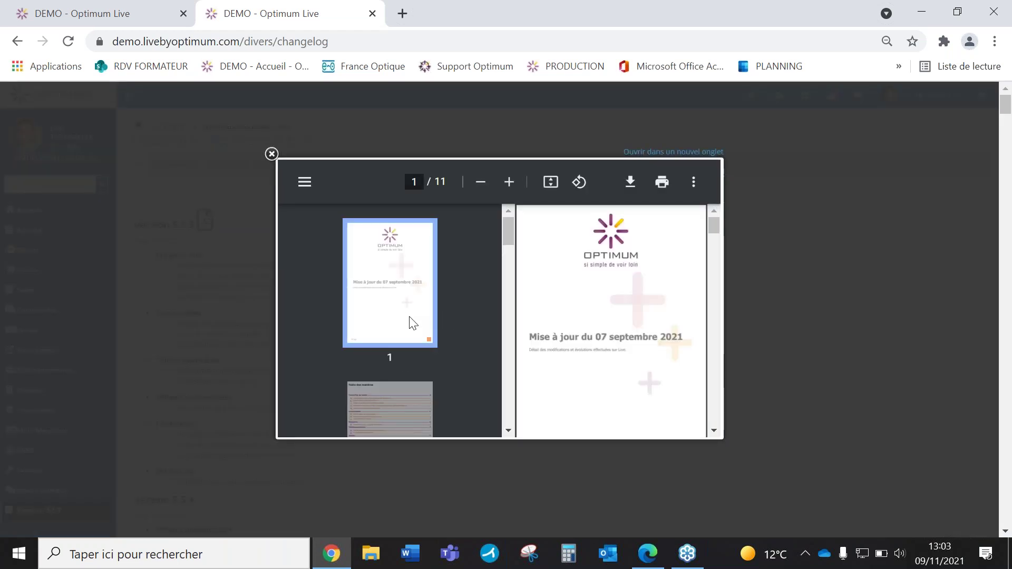
click(272, 154)
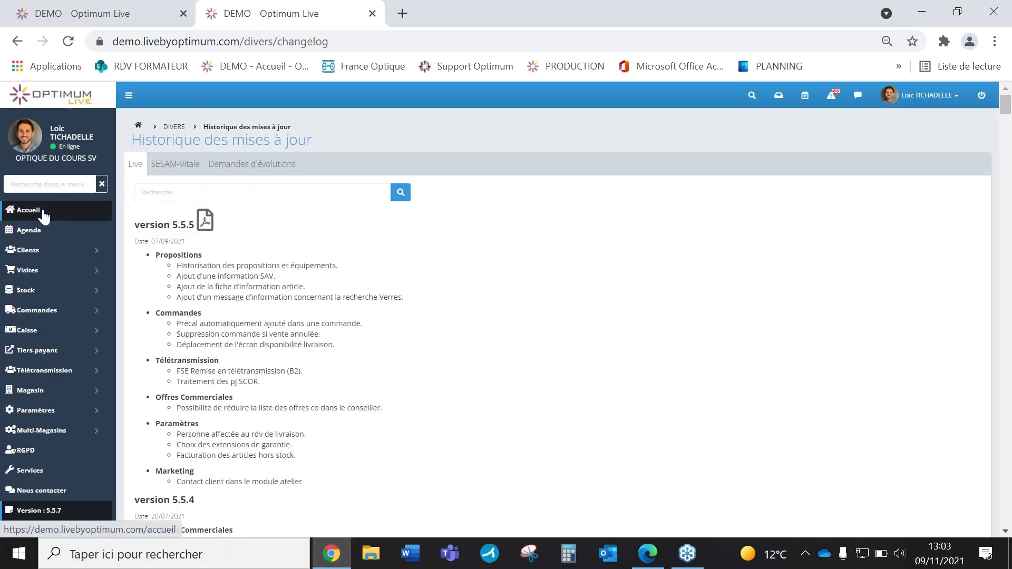
click(253, 167)
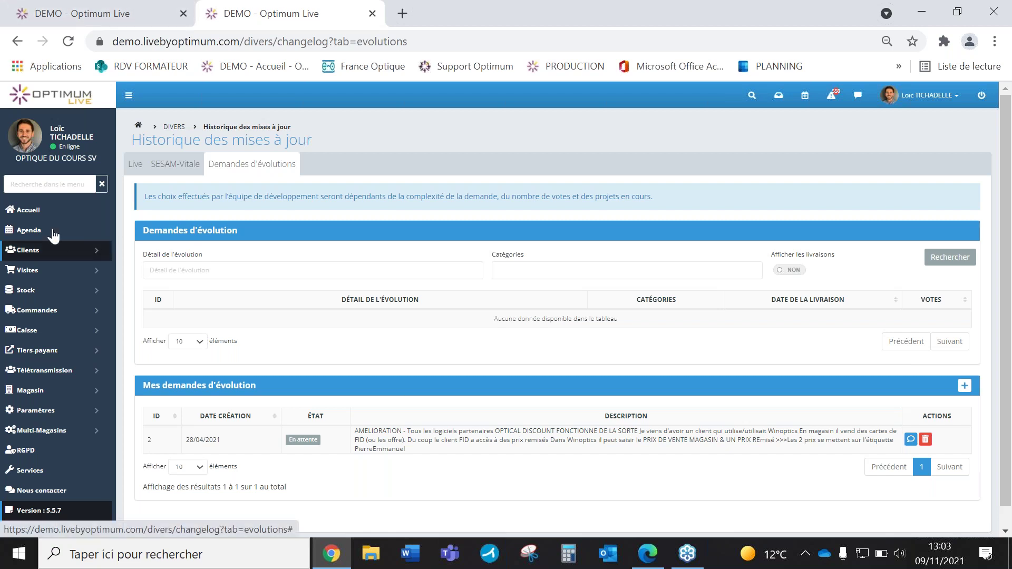
click(67, 100)
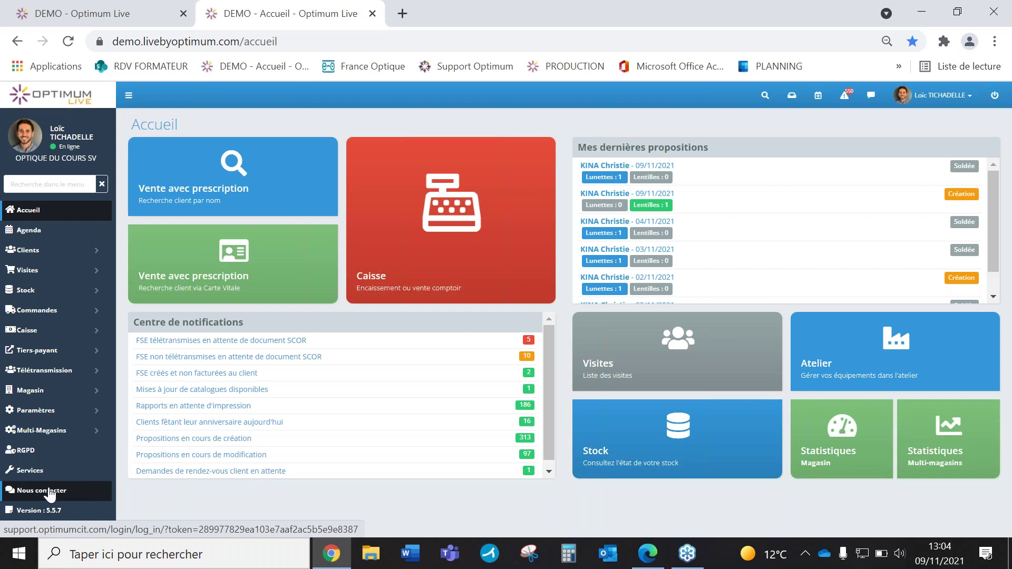
Step: Open the Optimum support portal, look over its ticket search and results list, and return to the Optimum Live home page
click(33, 492)
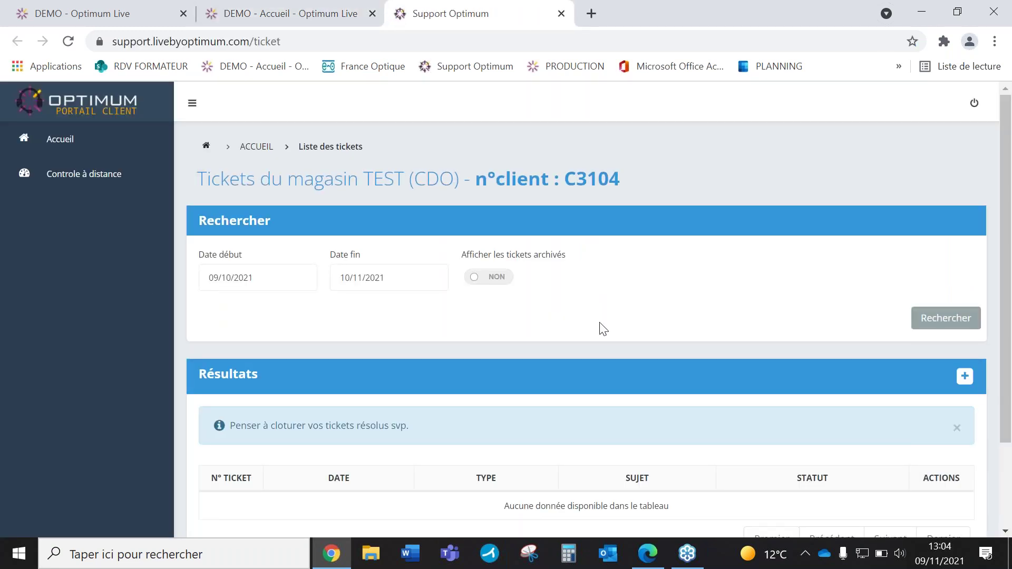
scroll(577, 287, down, 2)
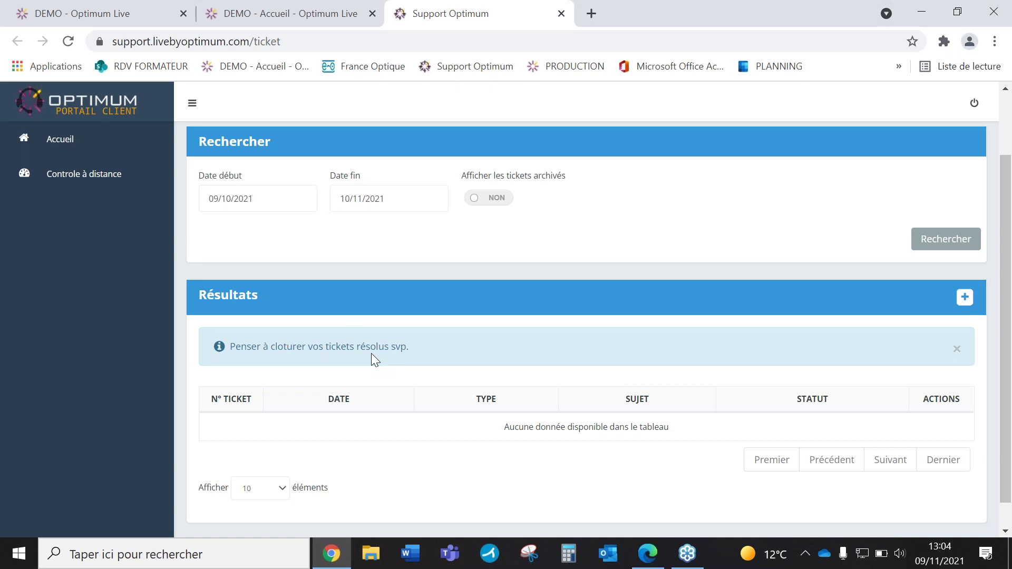
click(561, 14)
click(61, 213)
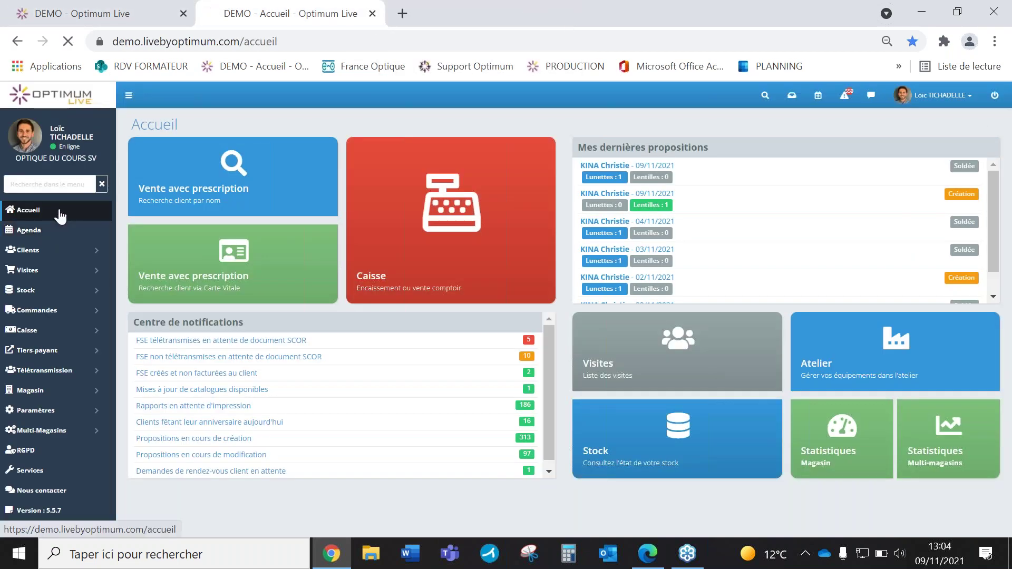